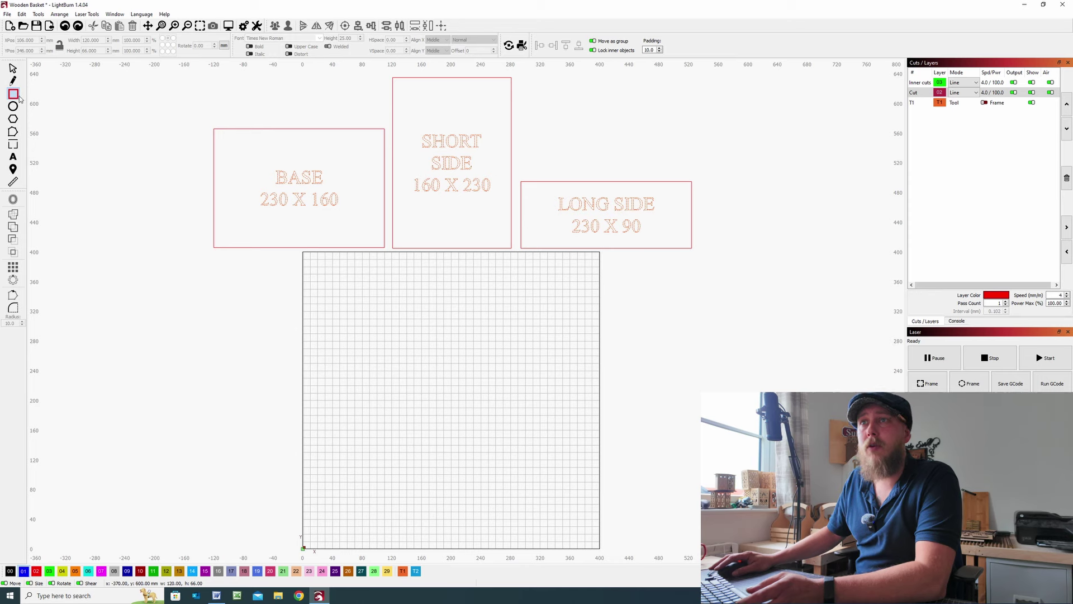
Draw a rectangle on the work area, assigned to the red Cut layer, and size it to 218 x 140 mm.
{"action": "left_click_drag", "start_coordinate": [335, 312], "coordinate": [415, 356]}
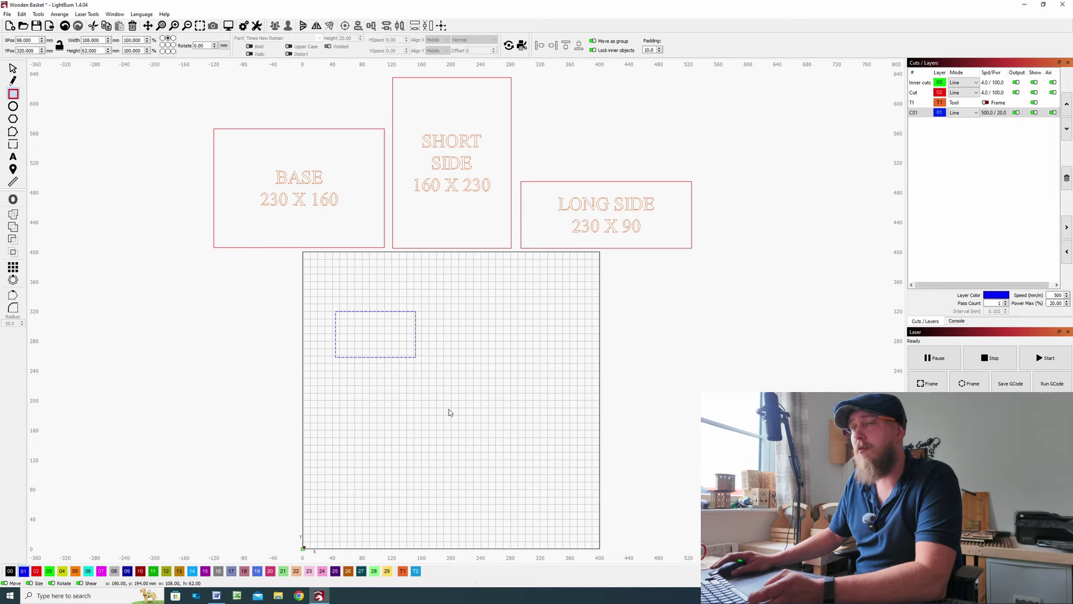
{"action": "left_click", "coordinate": [36, 571]}
{"action": "left_click", "coordinate": [98, 40]}
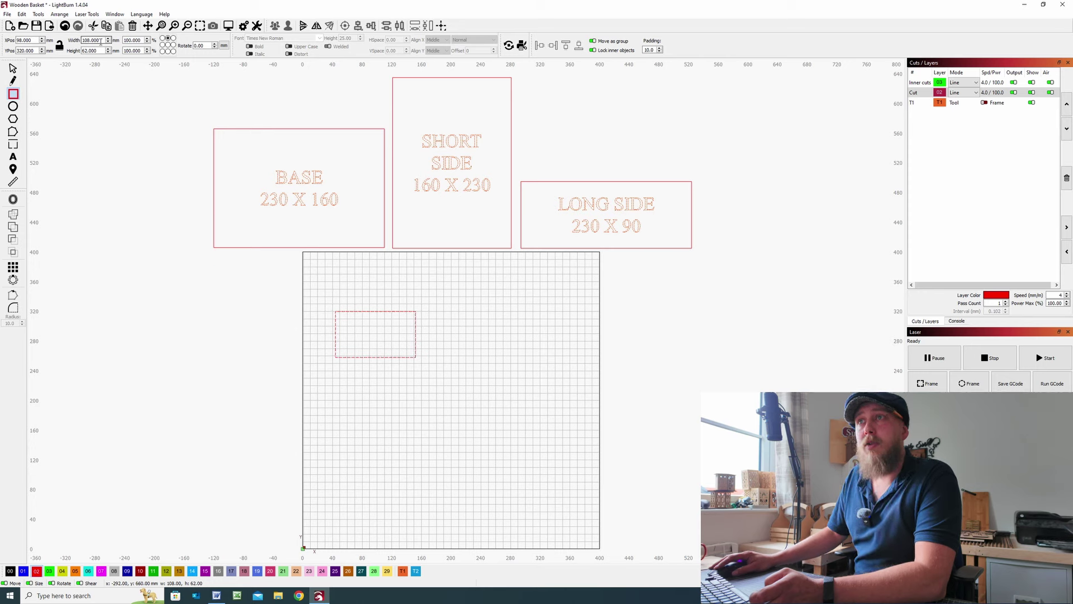
{"action": "double_click", "coordinate": [100, 40]}
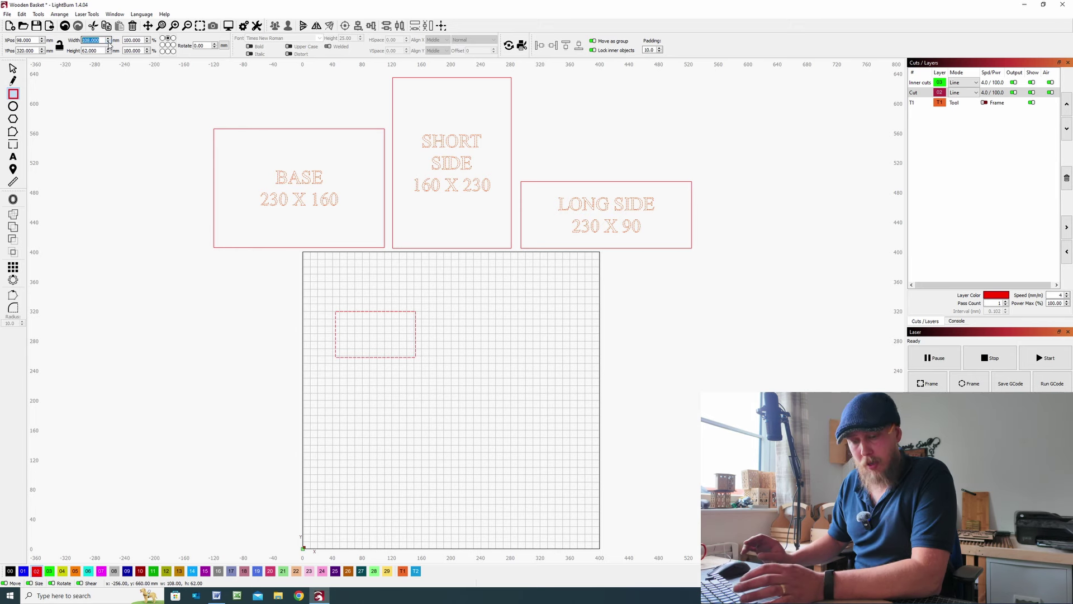
{"action": "type", "text": "218"}
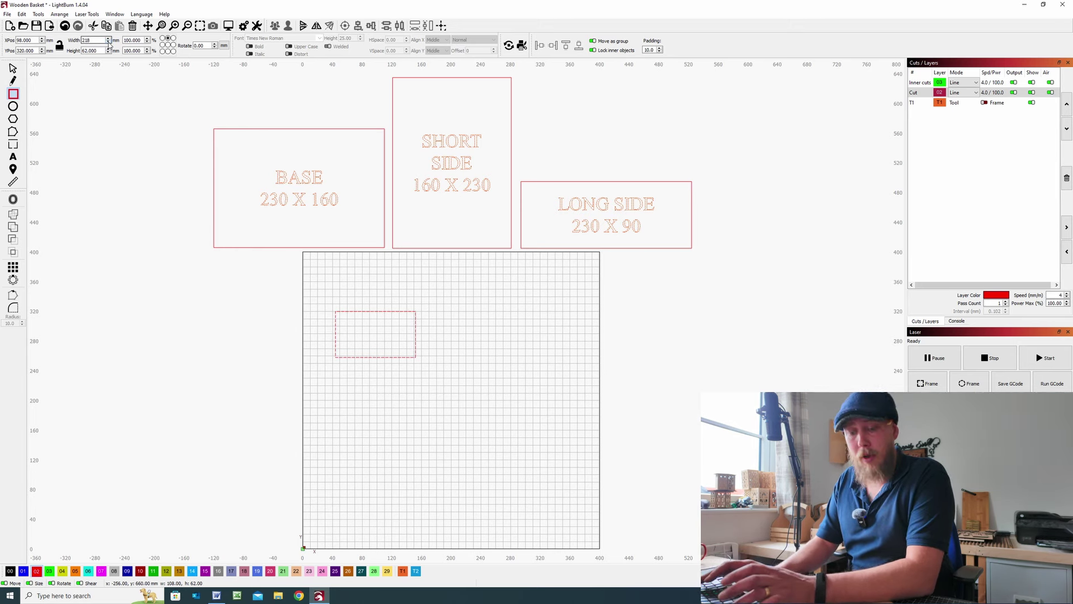
{"action": "key", "text": "Tab"}
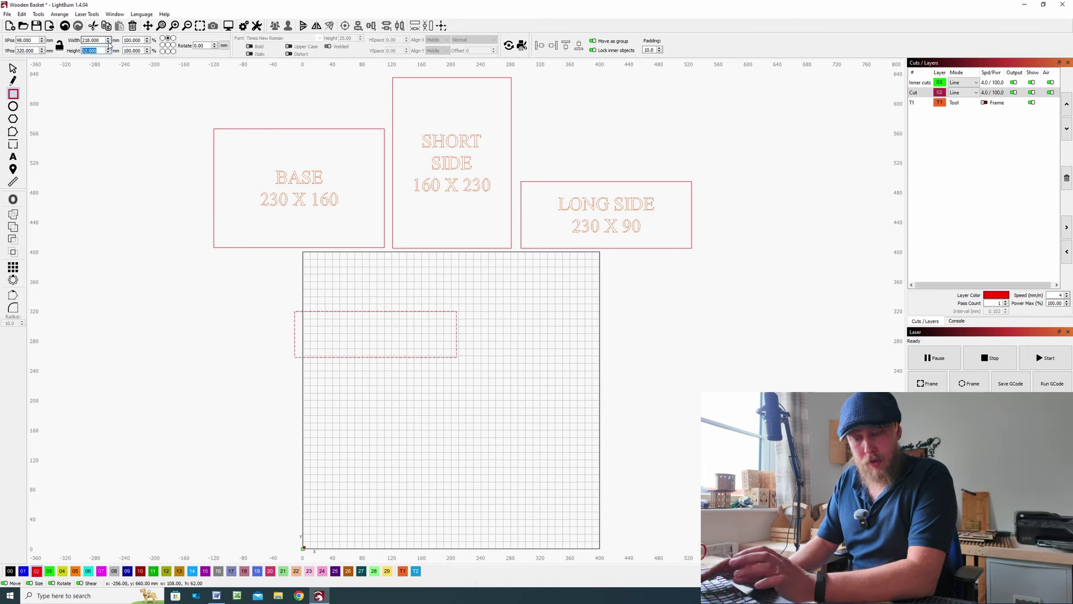
{"action": "type", "text": "140"}
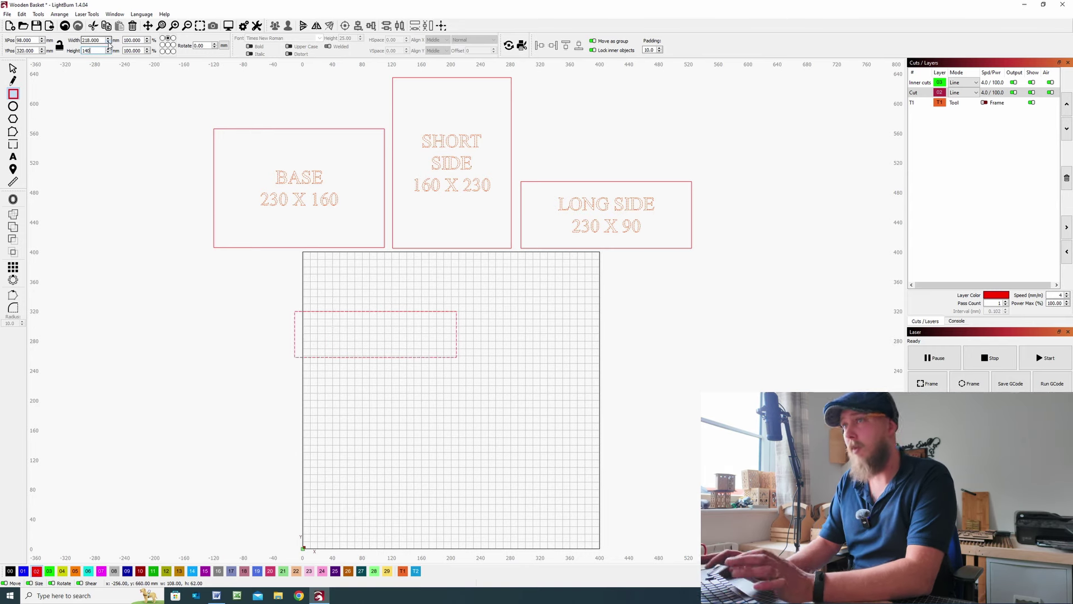
{"action": "key", "text": "Return"}
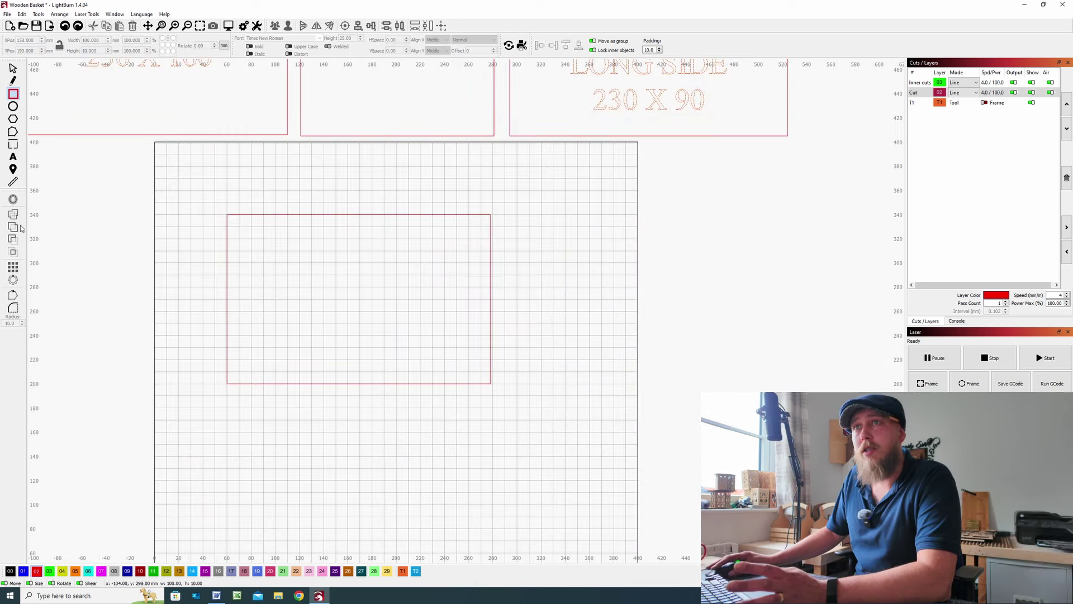
Draw a thin tab rectangle below the large rectangle and size it to 115 x 6 mm.
{"action": "left_click_drag", "start_coordinate": [300, 397], "coordinate": [378, 413]}
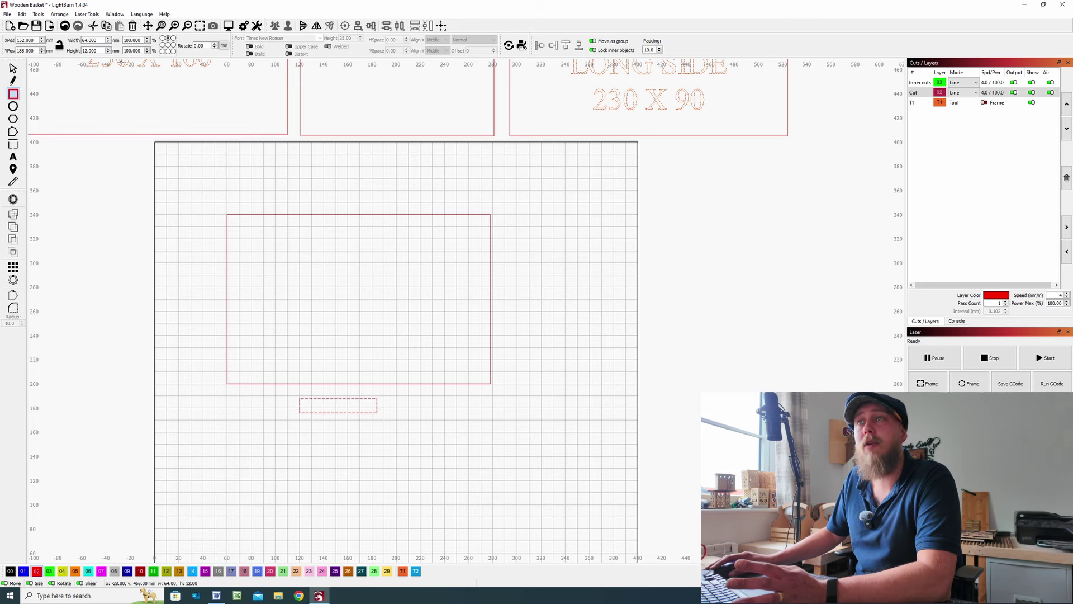
{"action": "double_click", "coordinate": [102, 40]}
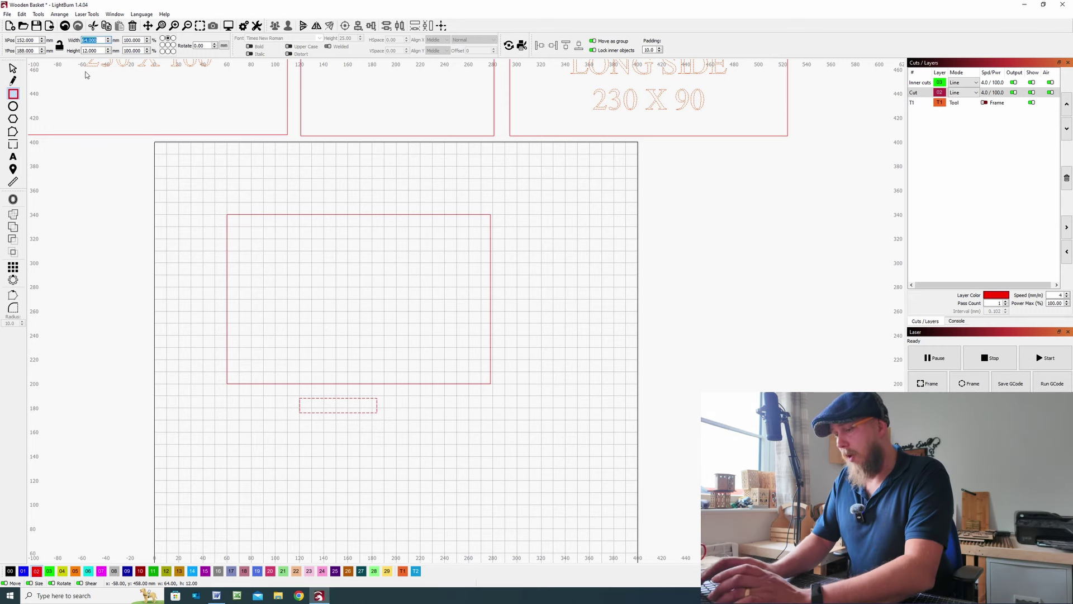
{"action": "type", "text": "11"}
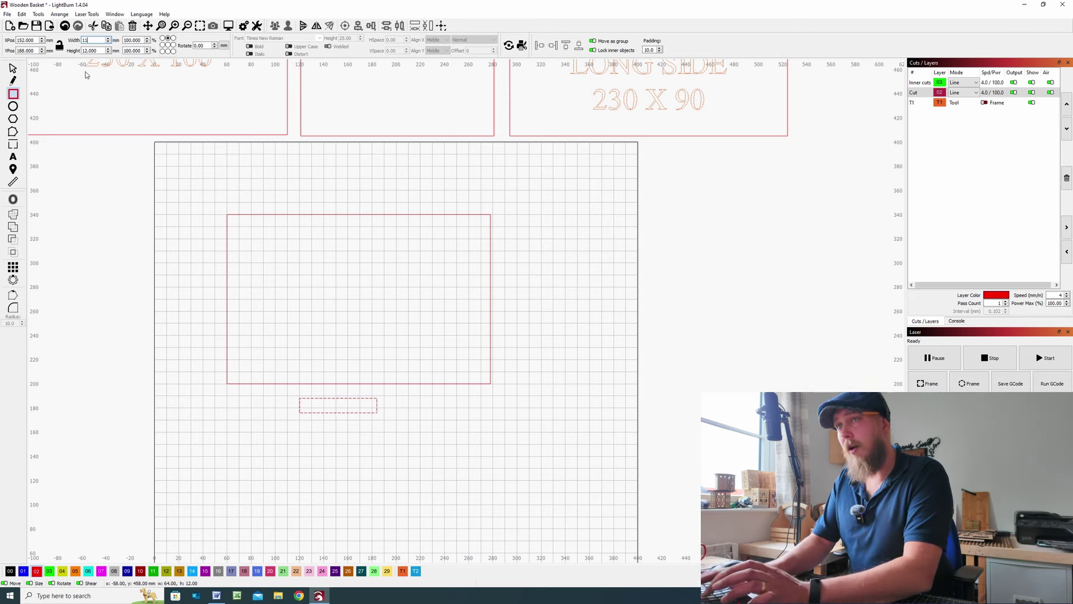
{"action": "type", "text": "5"}
{"action": "key", "text": "Tab"}
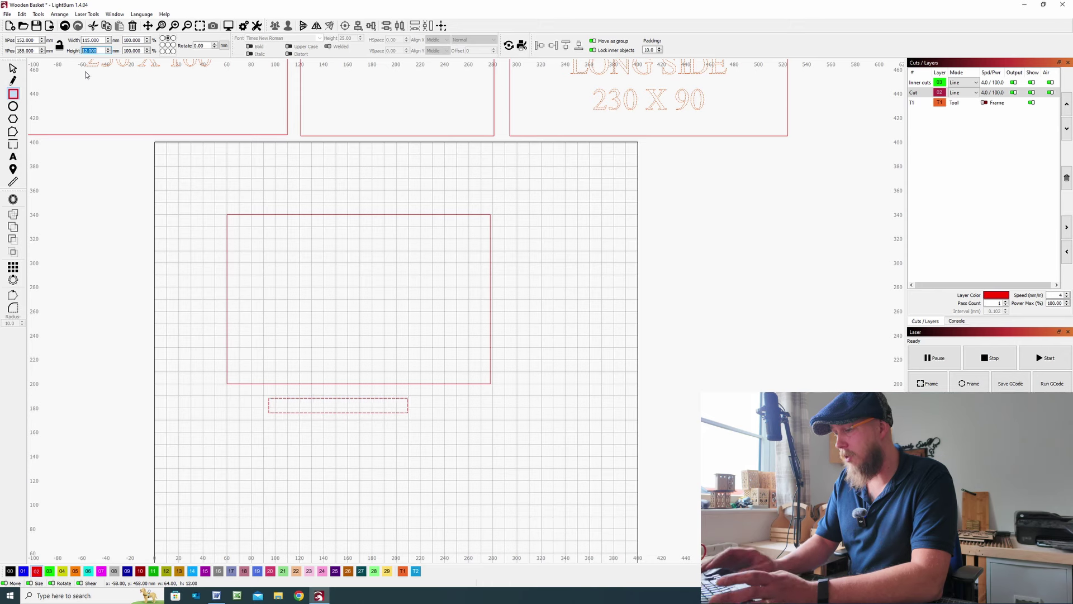
{"action": "type", "text": "6"}
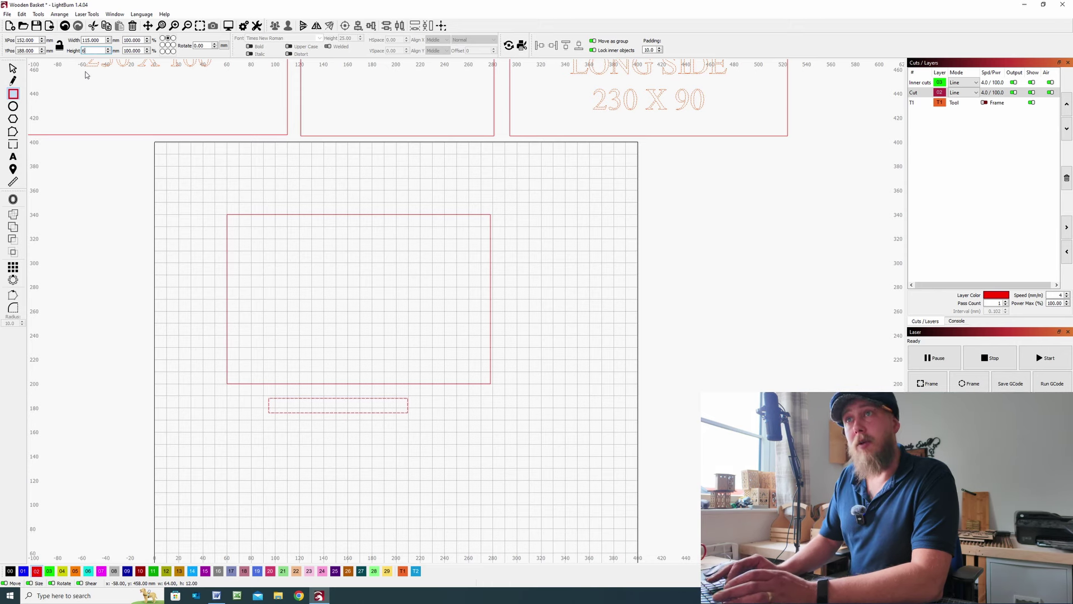
{"action": "key", "text": "Return"}
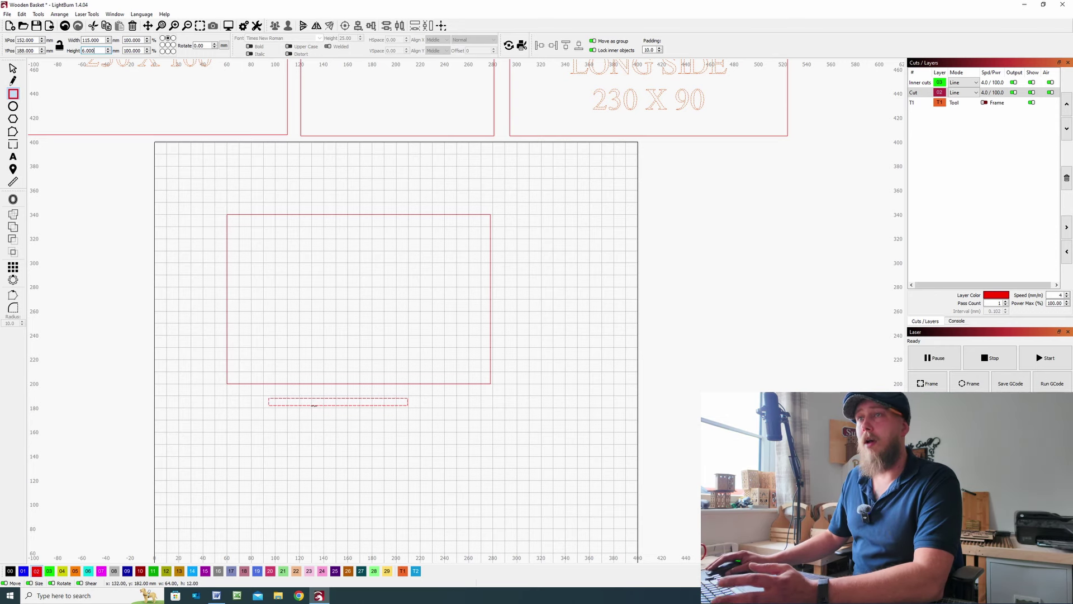
Move the tab so its upper edge sits on the large rectangle's lower edge, centred at X 169 mm.
{"action": "left_click", "coordinate": [13, 69]}
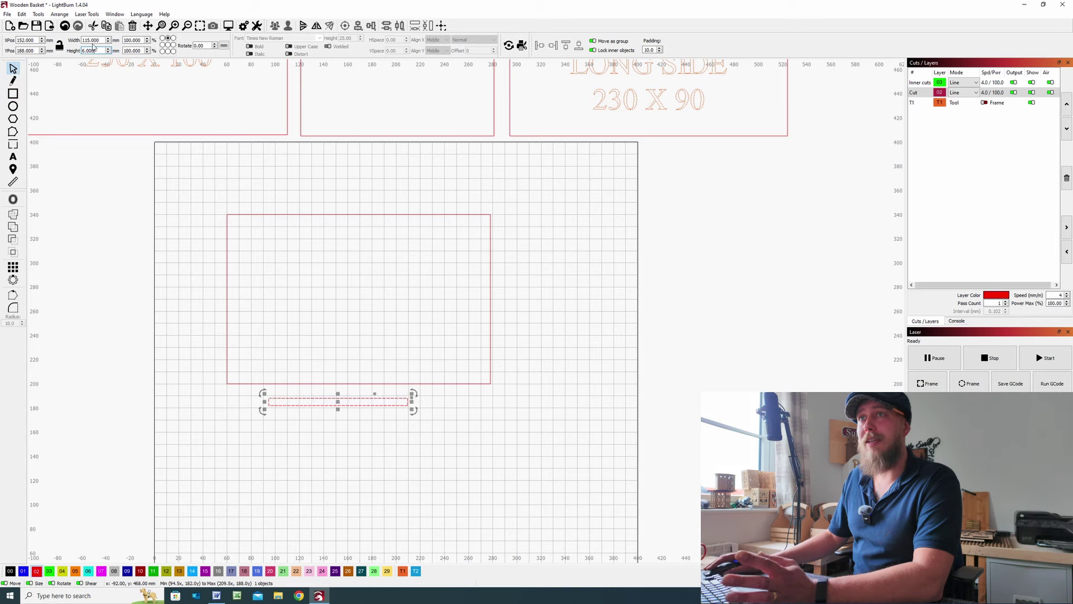
{"action": "scroll", "coordinate": [326, 392], "scroll_direction": "up", "scroll_amount": 2}
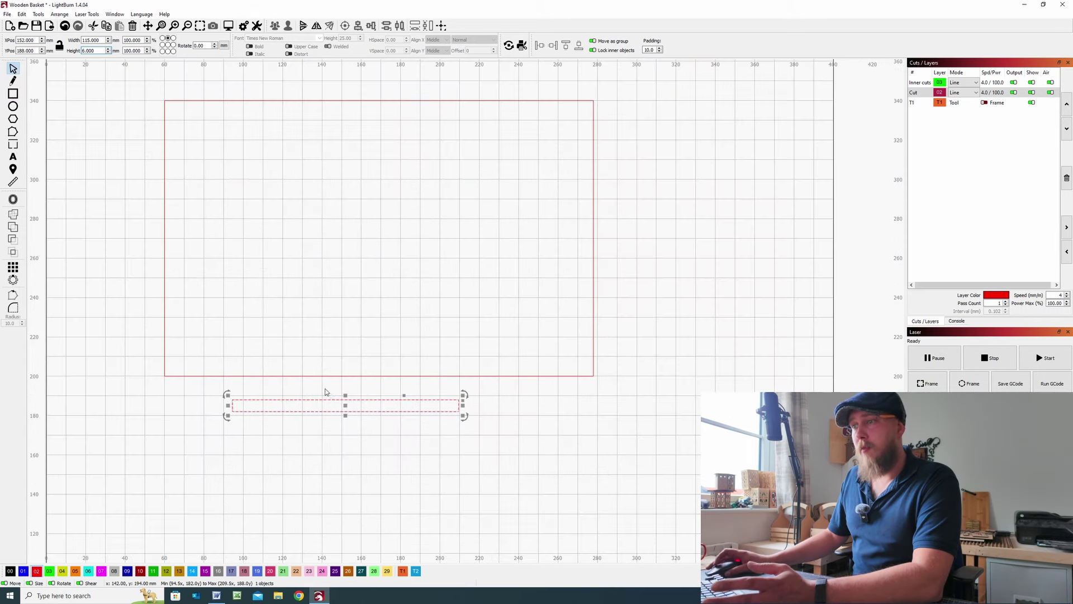
{"action": "left_click_drag", "start_coordinate": [288, 392], "coordinate": [263, 351]}
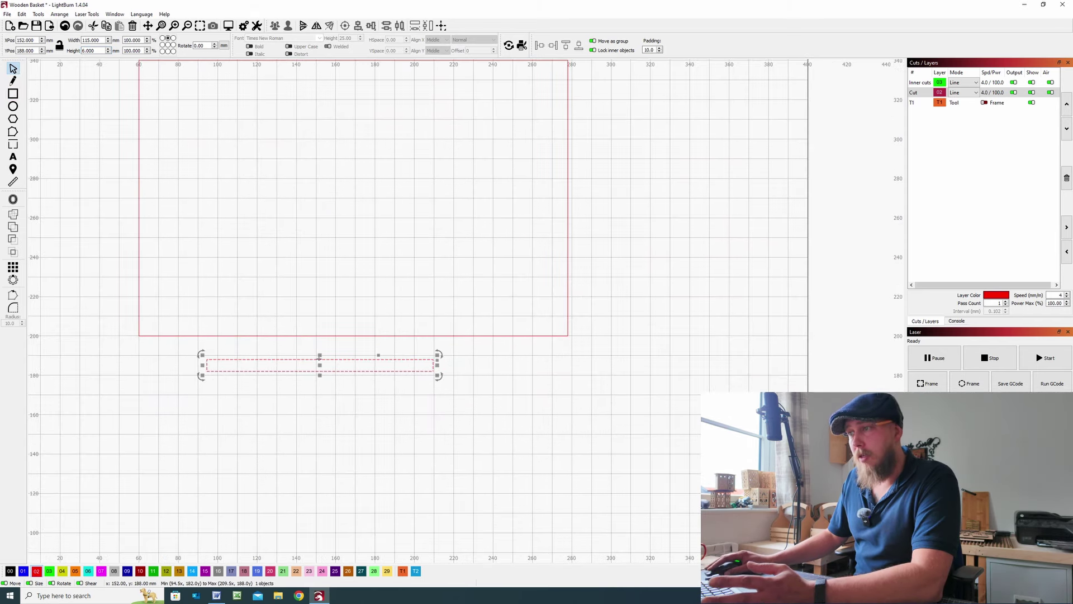
{"action": "left_click_drag", "start_coordinate": [319, 360], "coordinate": [341, 336]}
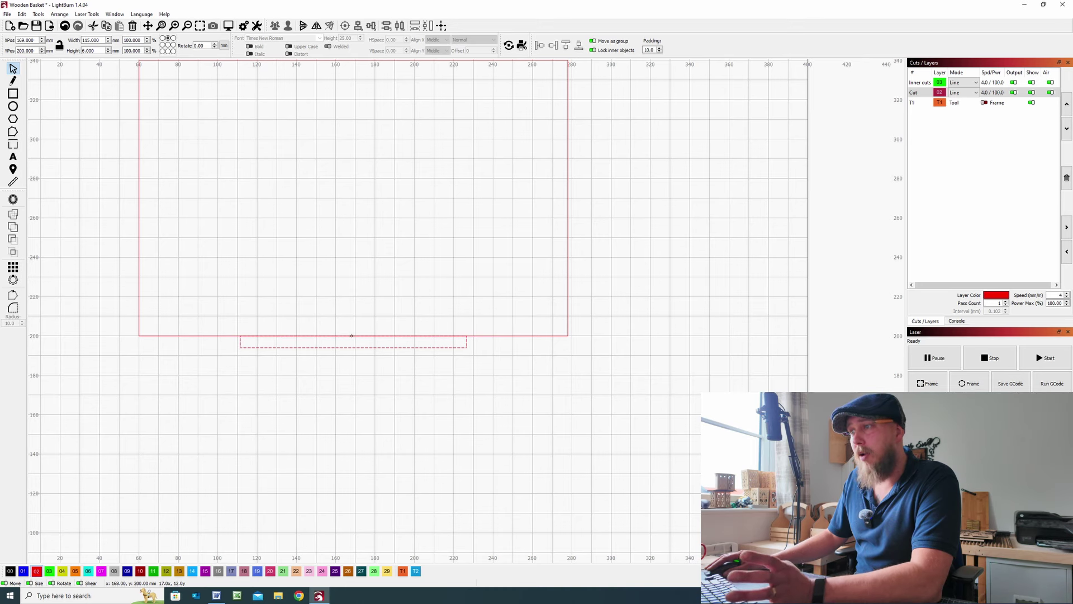
{"action": "mouse_move", "coordinate": [351, 336]}
{"action": "left_mouse_down"}
{"action": "mouse_move", "coordinate": [352, 346]}
{"action": "mouse_move", "coordinate": [347, 336]}
{"action": "left_mouse_up"}
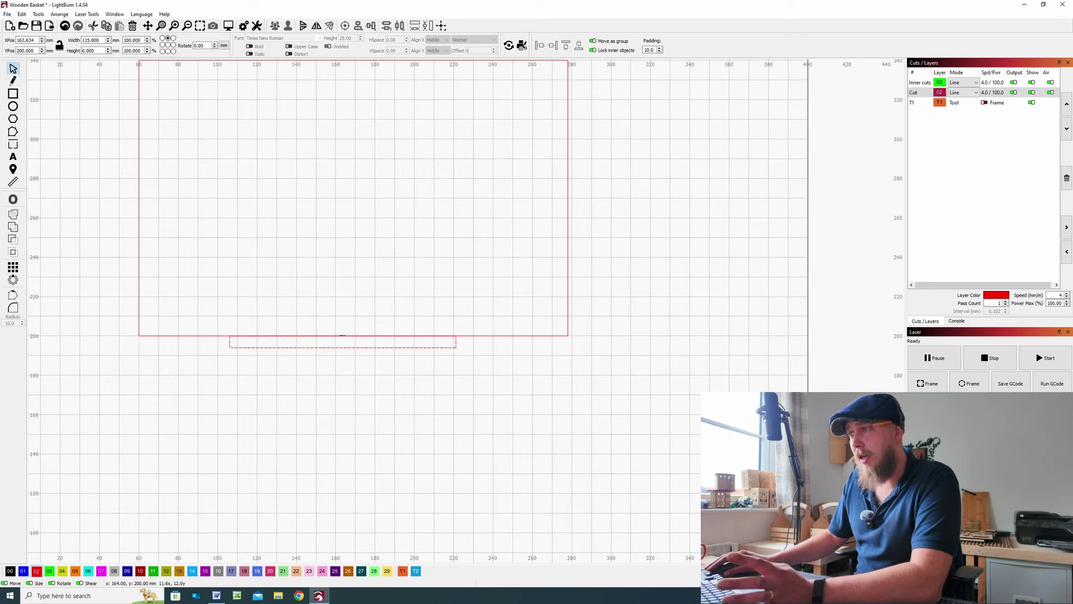
{"action": "left_click_drag", "start_coordinate": [351, 338], "coordinate": [353, 336]}
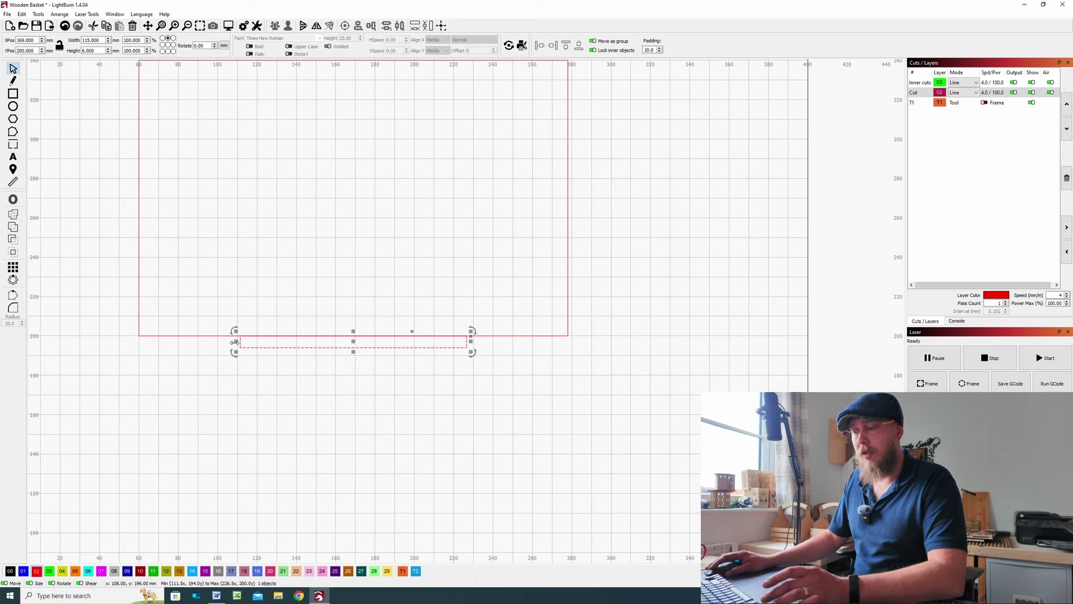
Copy the tab along the large rectangle's path with 4 copies and Rotate Copies enabled.
{"action": "left_click", "coordinate": [202, 336], "text": "shift"}
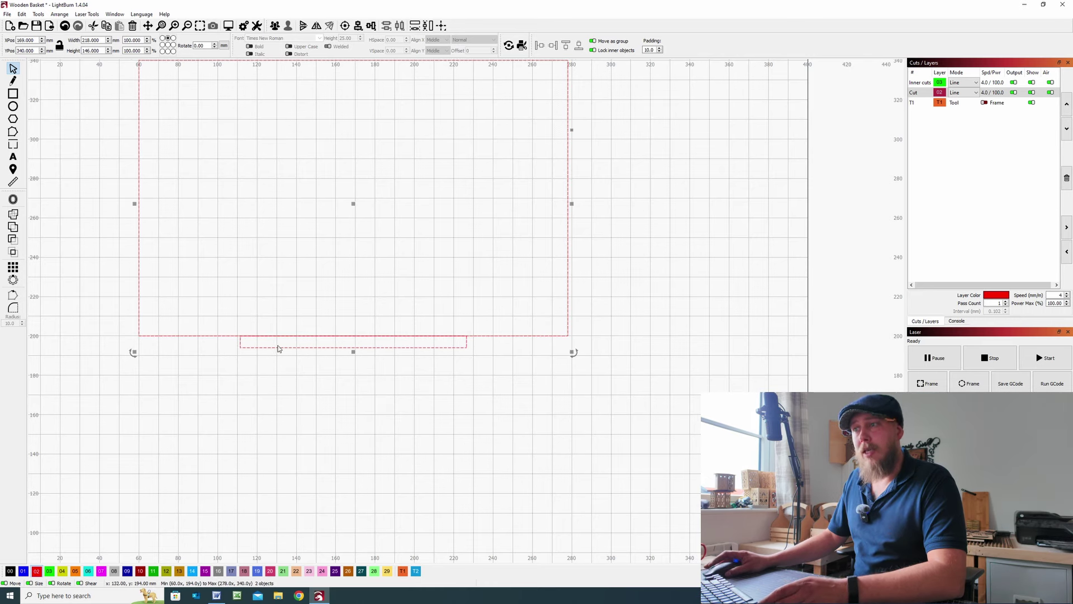
{"action": "left_click", "coordinate": [60, 14]}
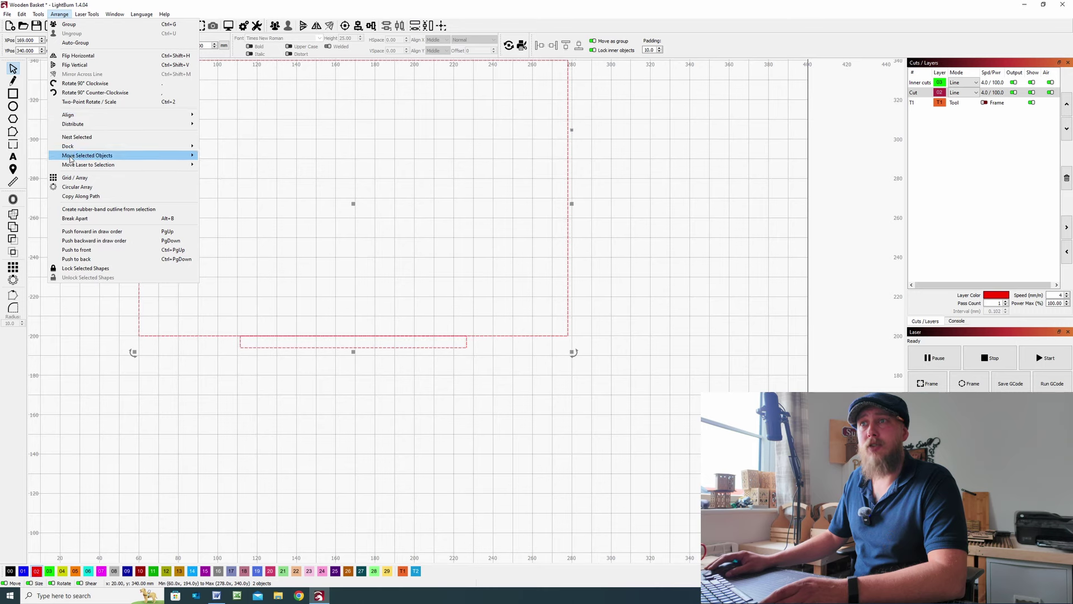
{"action": "left_click", "coordinate": [94, 197]}
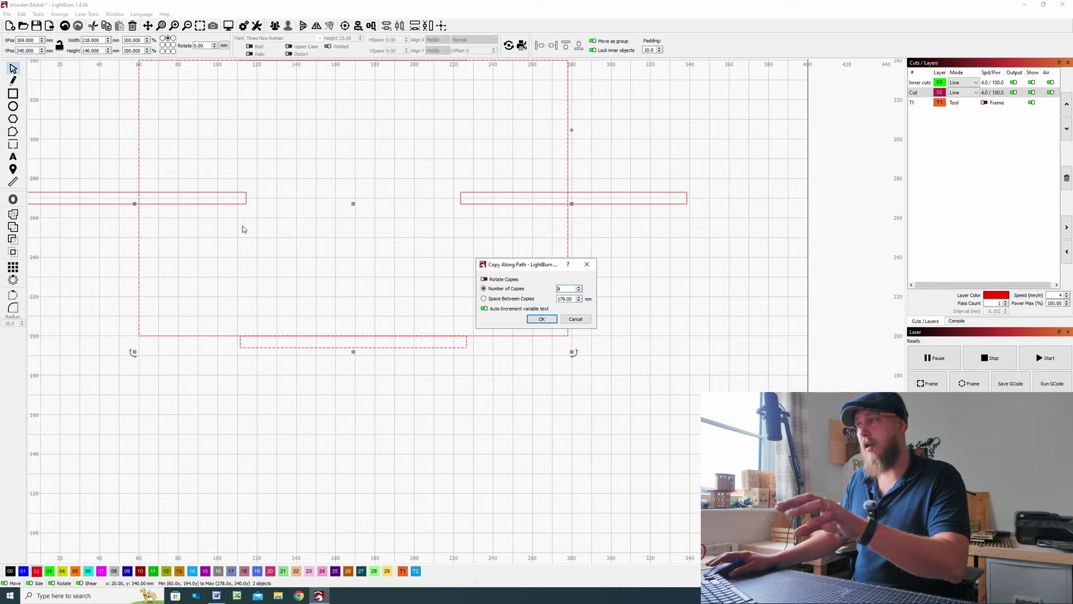
{"action": "left_click", "coordinate": [484, 279]}
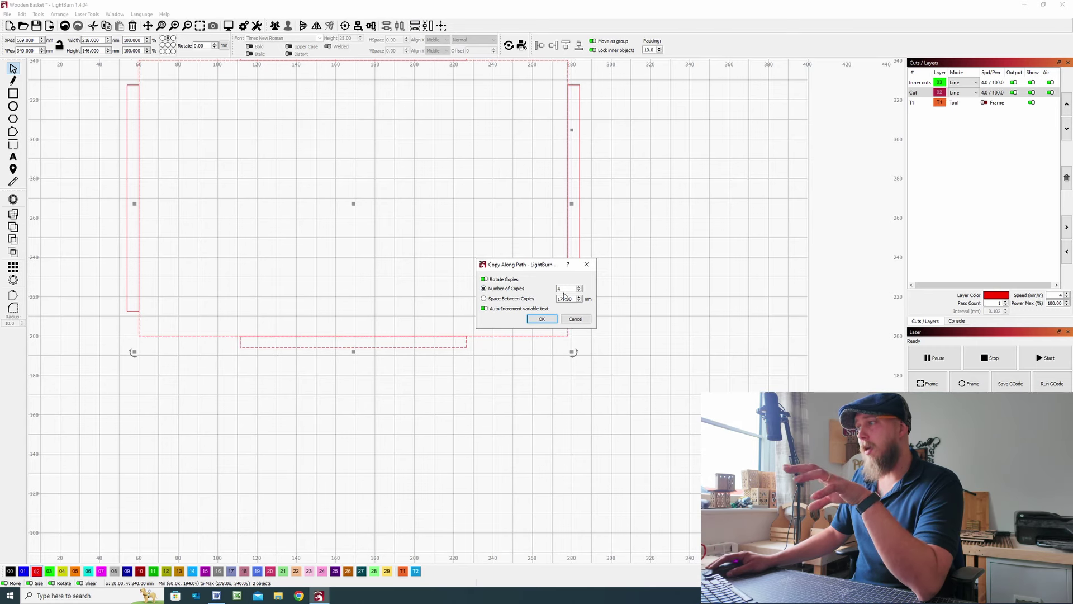
{"action": "left_click", "coordinate": [543, 319]}
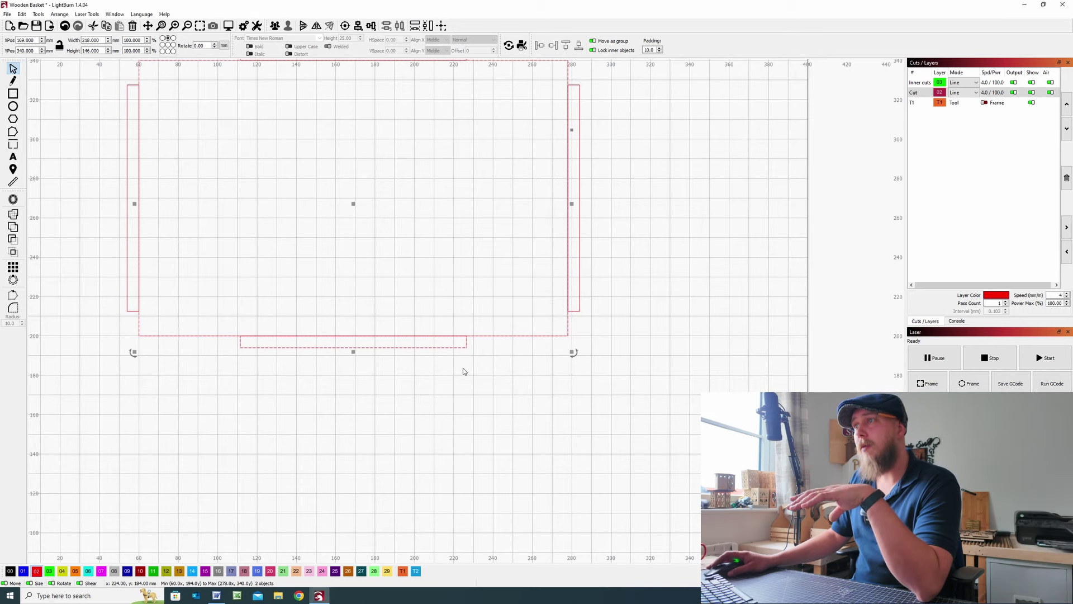
Weld the large rectangle and its four edge tabs into a single outline.
{"action": "scroll", "coordinate": [463, 372], "scroll_direction": "down", "scroll_amount": 3}
{"action": "left_click", "coordinate": [336, 219]}
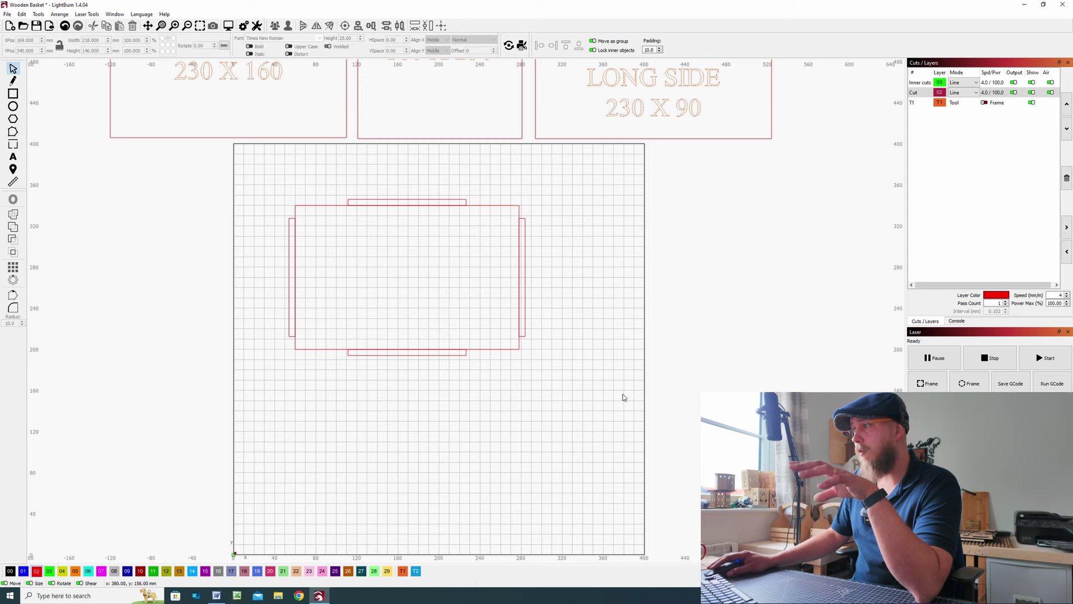
{"action": "left_click_drag", "start_coordinate": [553, 380], "coordinate": [275, 190]}
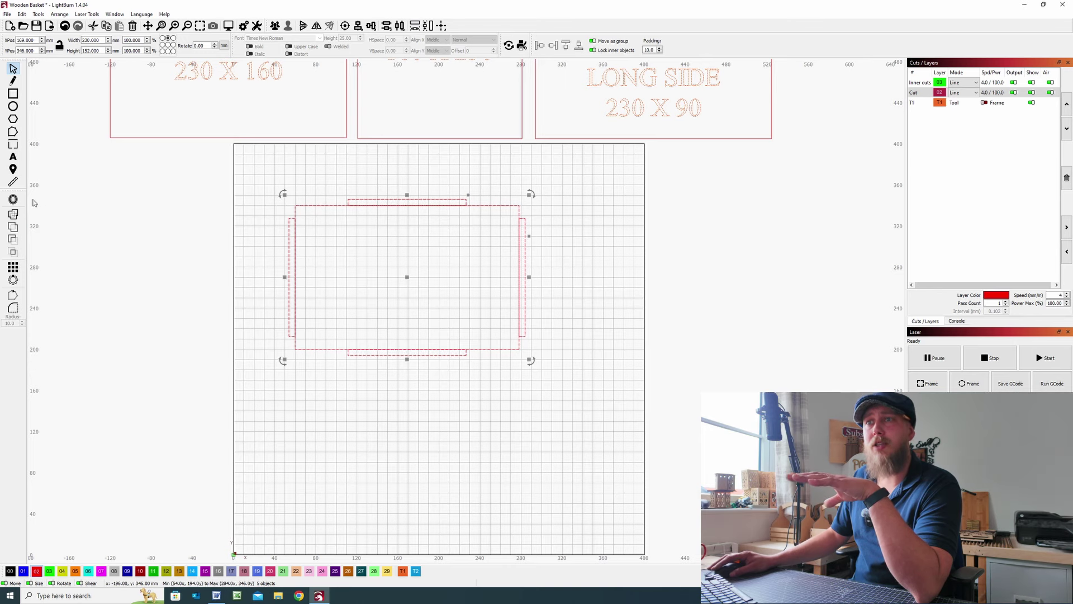
{"action": "left_click", "coordinate": [14, 215]}
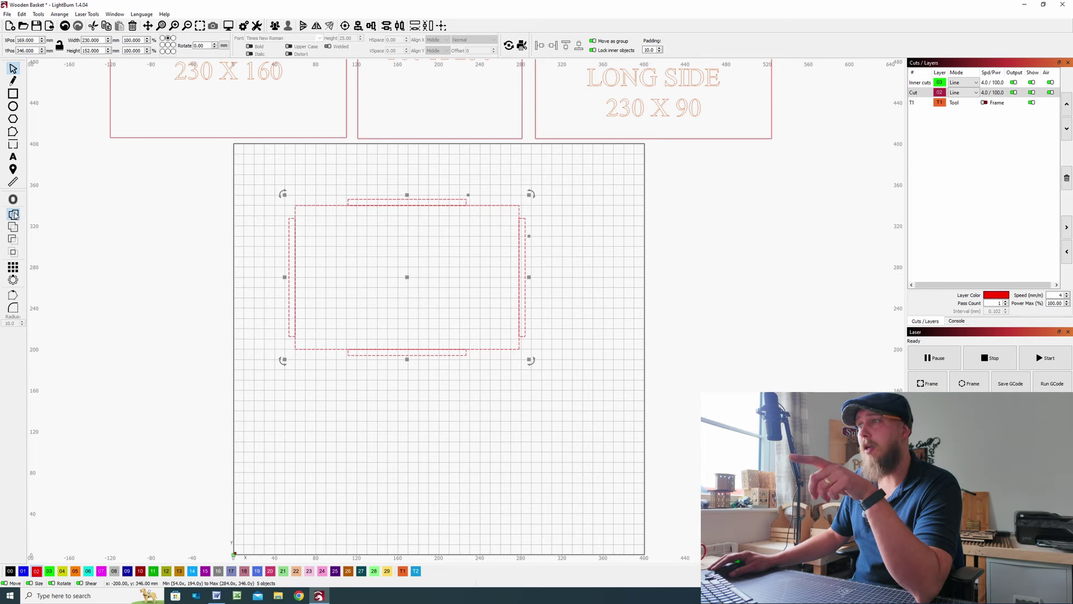
Move the welded base outline off the work area grid, placing it beneath the BASE reference rectangle.
{"action": "left_click_drag", "start_coordinate": [407, 278], "coordinate": [113, 231]}
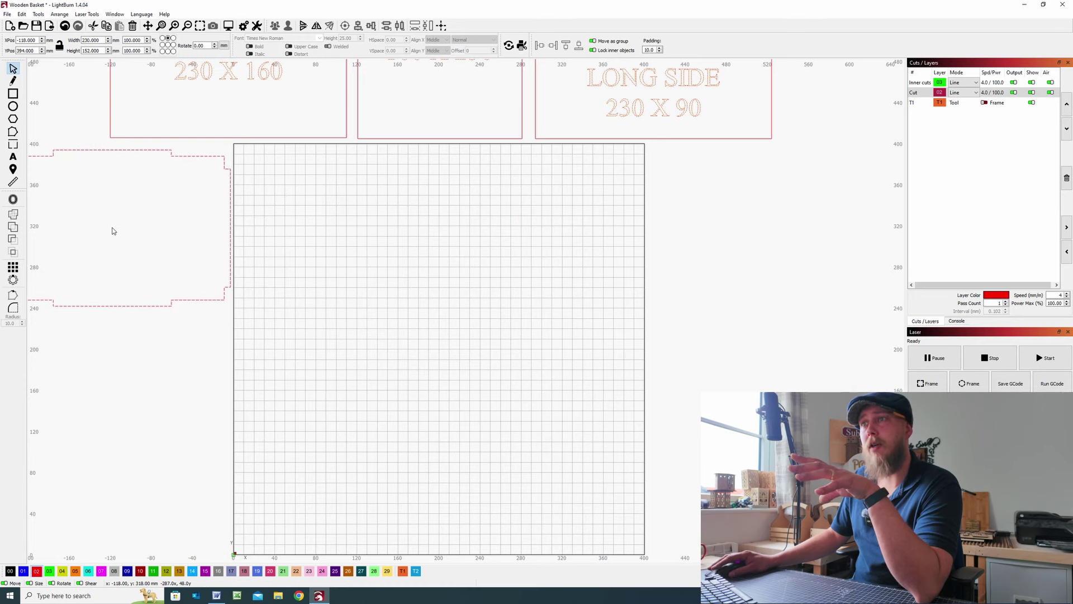
{"action": "scroll", "coordinate": [206, 242], "scroll_direction": "down", "scroll_amount": 2}
{"action": "left_click", "coordinate": [162, 353]}
{"action": "scroll", "coordinate": [406, 244], "scroll_direction": "up", "scroll_amount": 3}
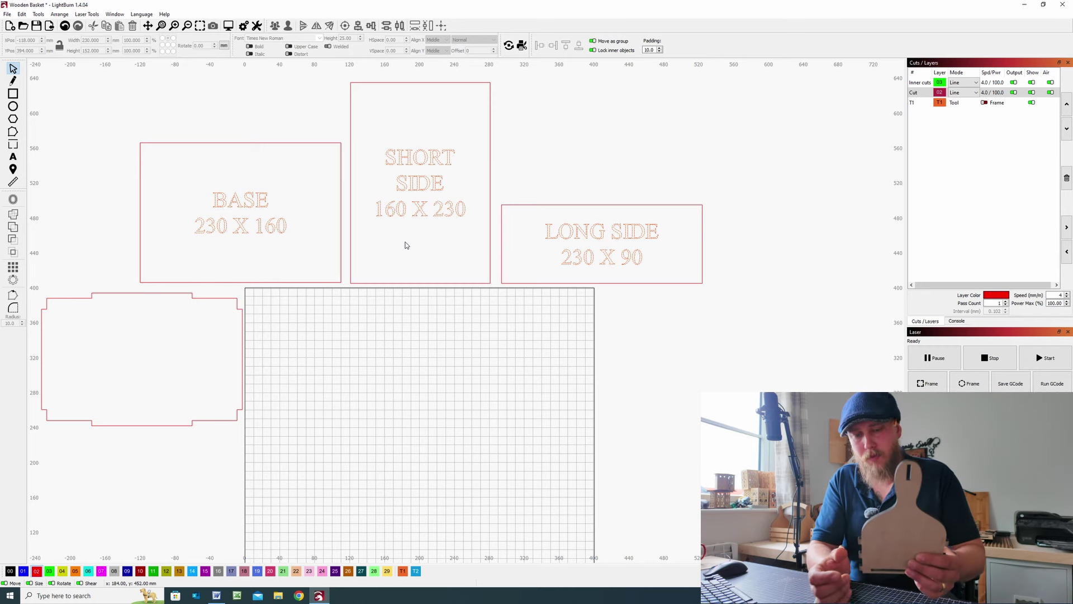
Draw a rectangle on the work area and set it to 74 mm wide and 230 mm high.
{"action": "left_click", "coordinate": [14, 94]}
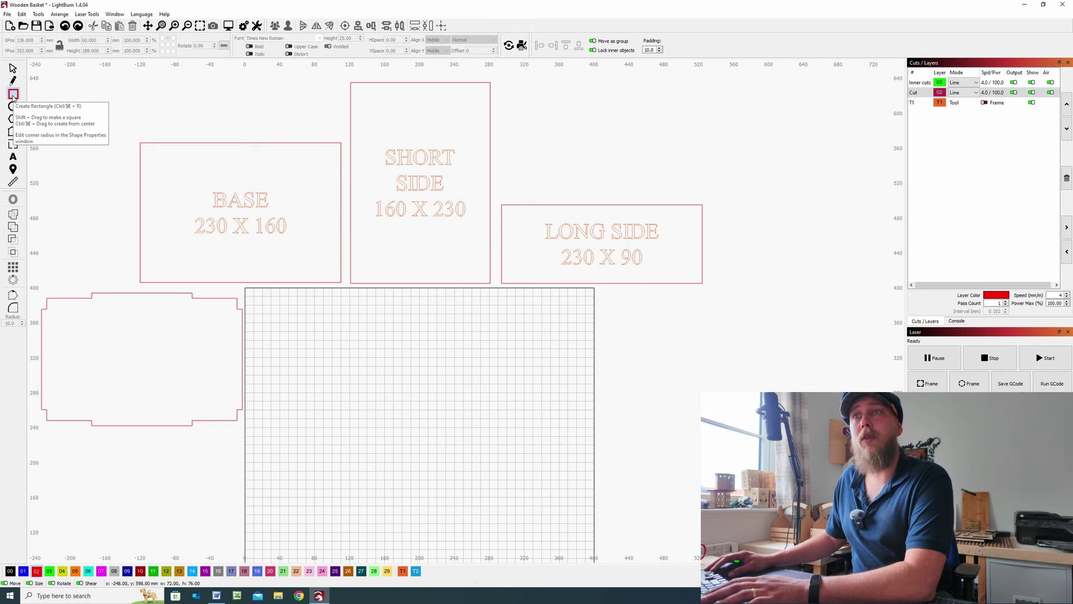
{"action": "left_click", "coordinate": [13, 95]}
{"action": "left_click_drag", "start_coordinate": [325, 341], "coordinate": [408, 453]}
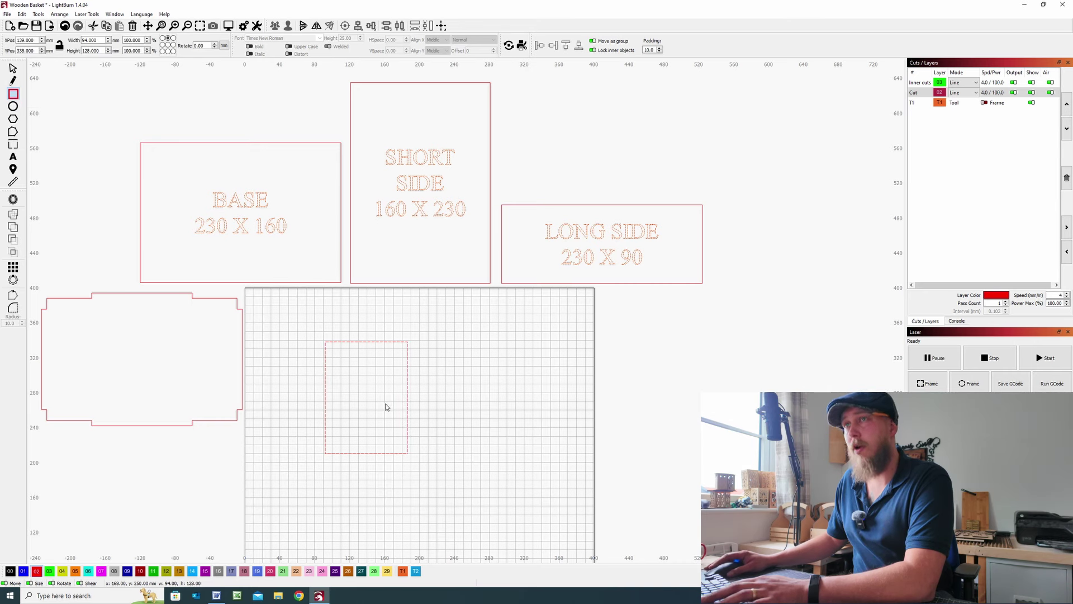
{"action": "left_click", "coordinate": [95, 40]}
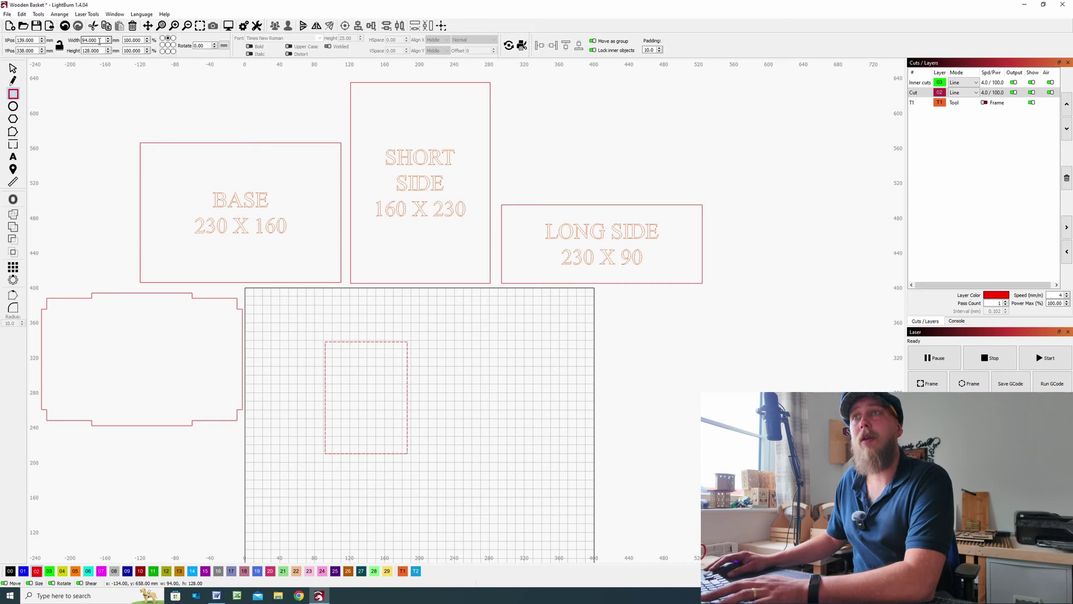
{"action": "left_click_drag", "start_coordinate": [93, 41], "coordinate": [31, 42]}
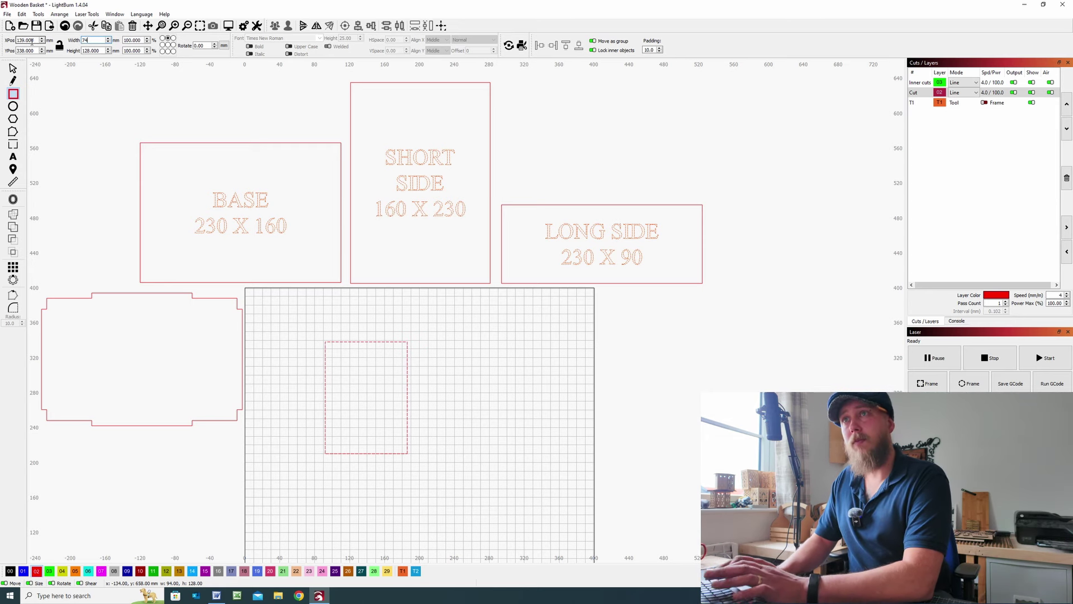
{"action": "key", "text": "Tab"}
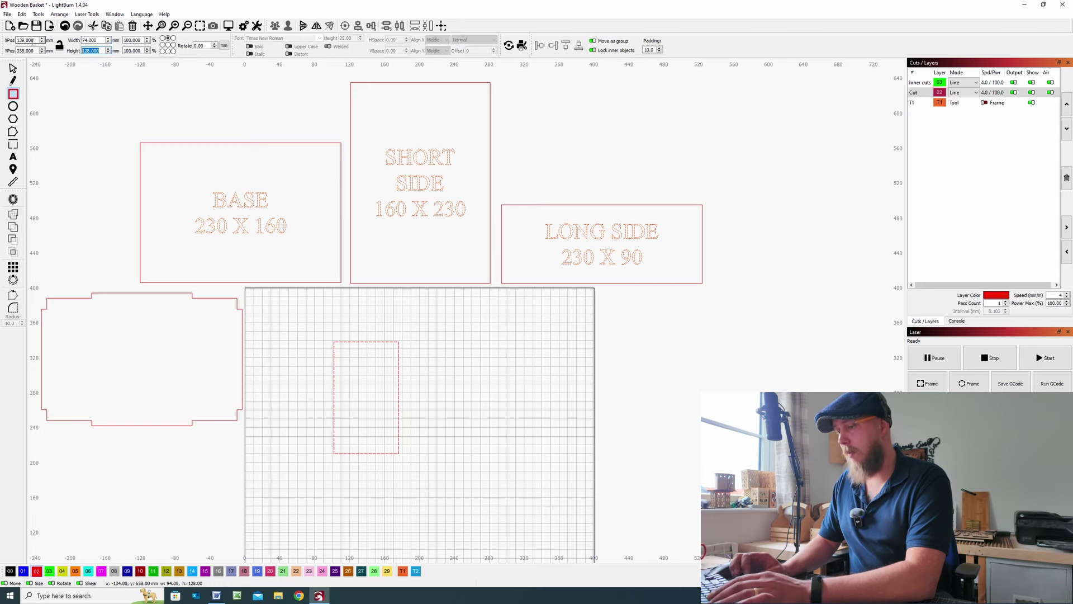
{"action": "type", "text": "230"}
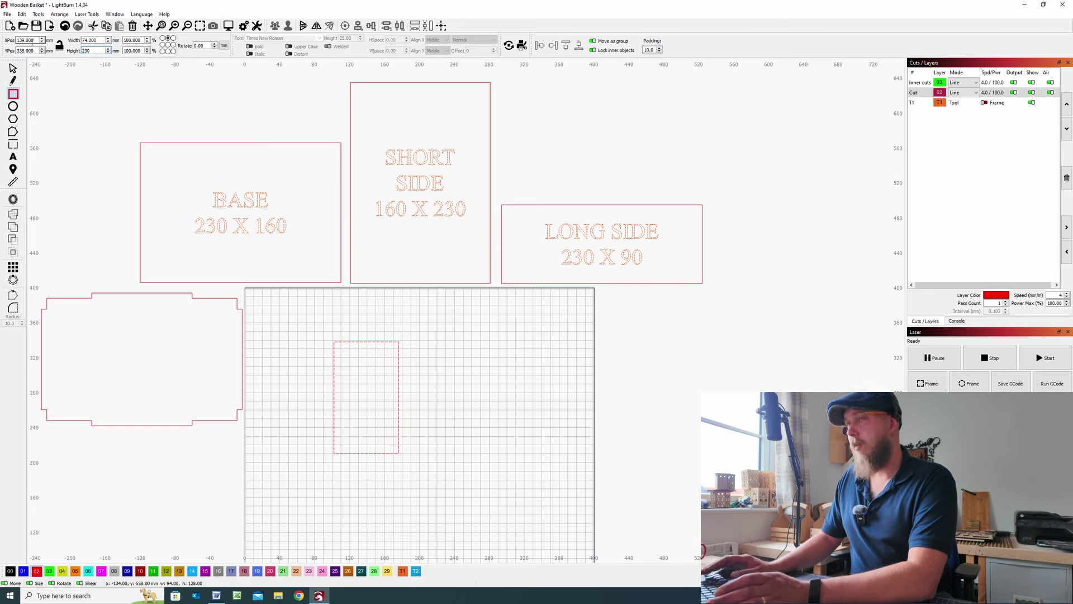
{"action": "key", "text": "Return"}
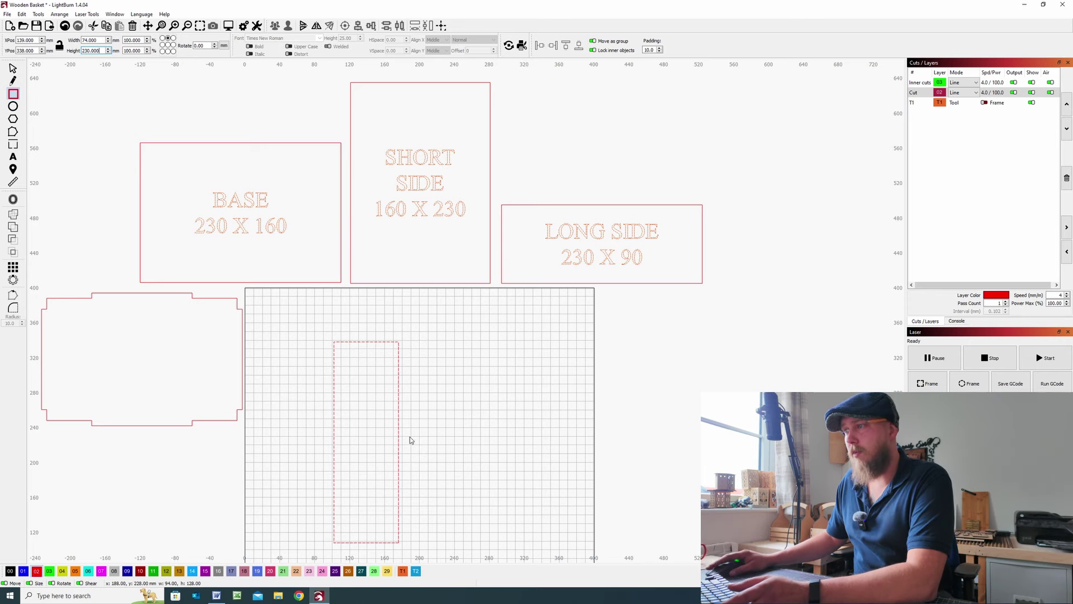
Draw a circle near the tall rectangle's upper-right corner and set its diameter to 36 mm with the proportions locked.
{"action": "left_click_drag", "start_coordinate": [432, 407], "coordinate": [425, 377]}
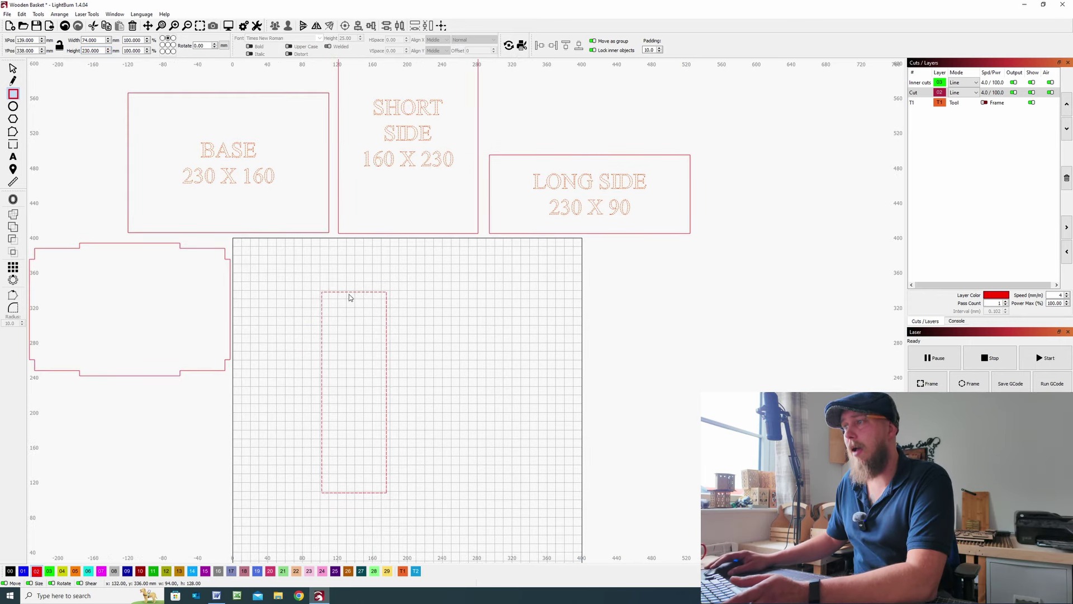
{"action": "left_click_drag", "start_coordinate": [396, 161], "coordinate": [400, 233]}
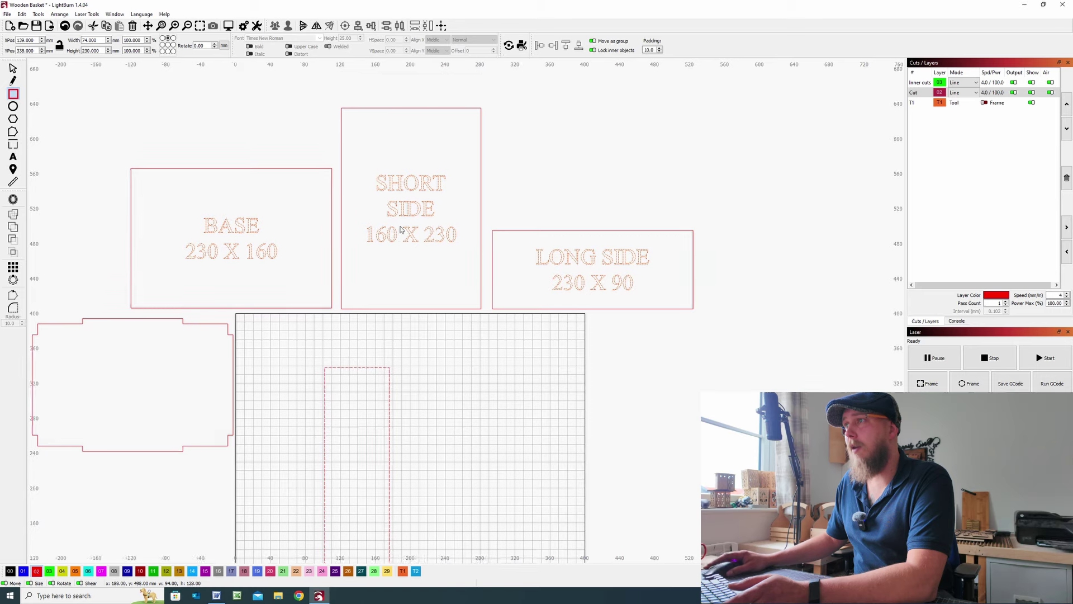
{"action": "left_click_drag", "start_coordinate": [410, 381], "coordinate": [385, 283]}
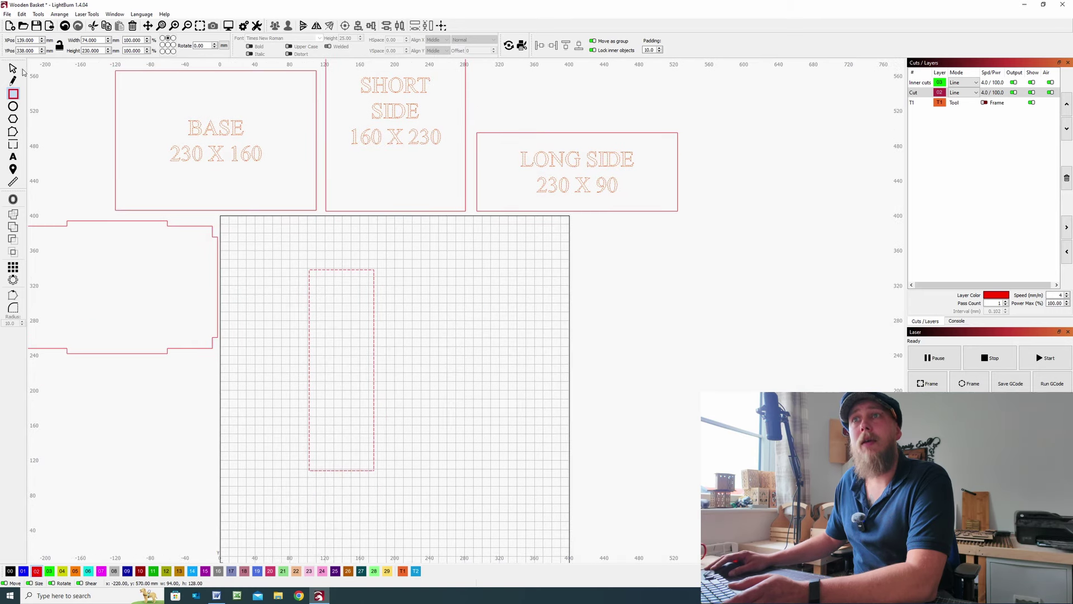
{"action": "left_click", "coordinate": [13, 106]}
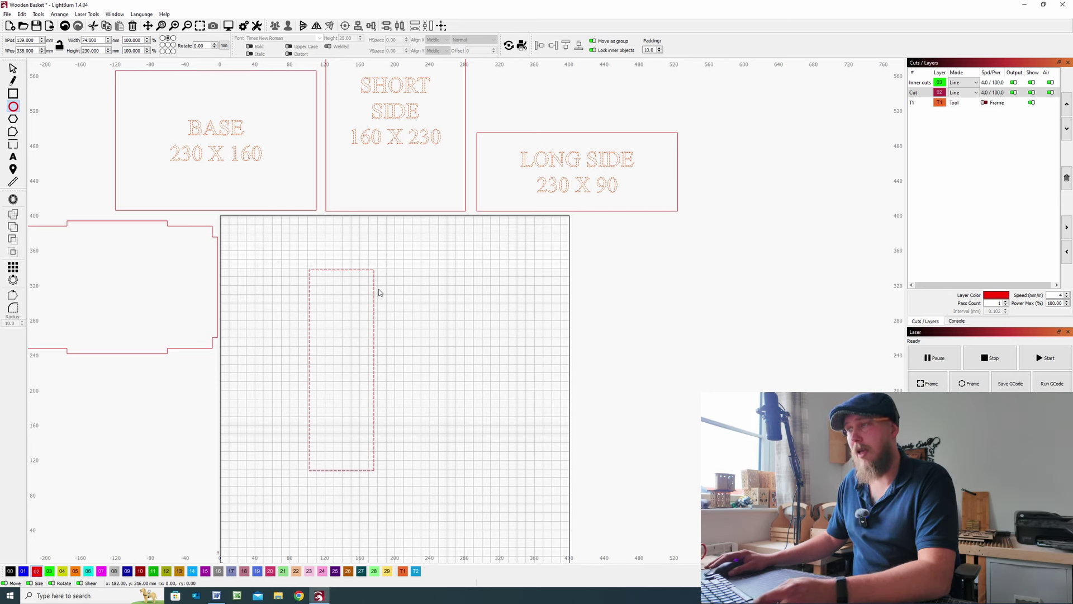
{"action": "left_click_drag", "start_coordinate": [370, 282], "coordinate": [395, 306]}
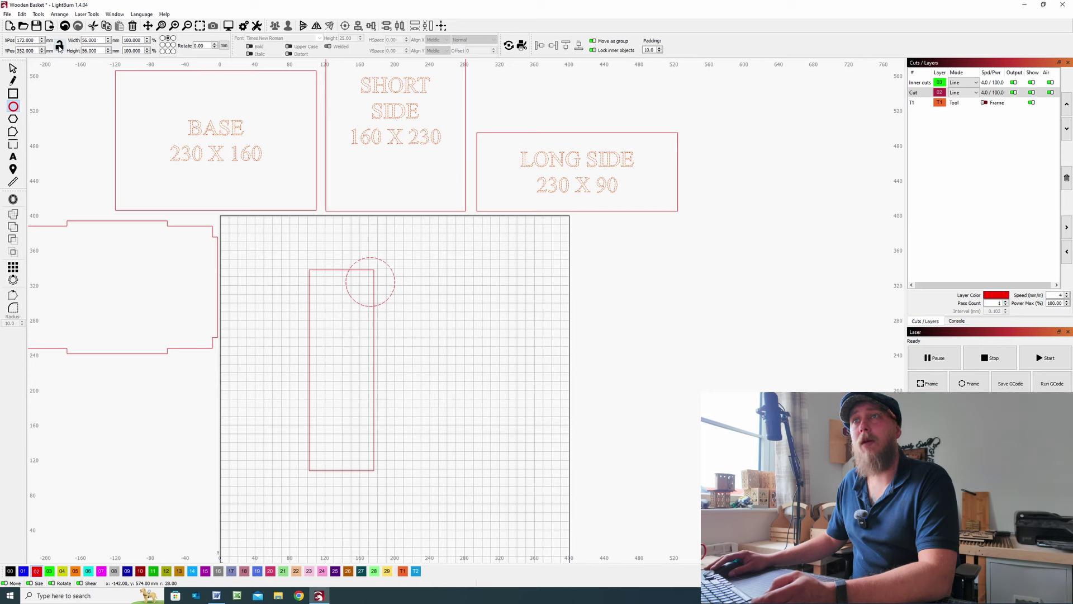
{"action": "left_click", "coordinate": [59, 48]}
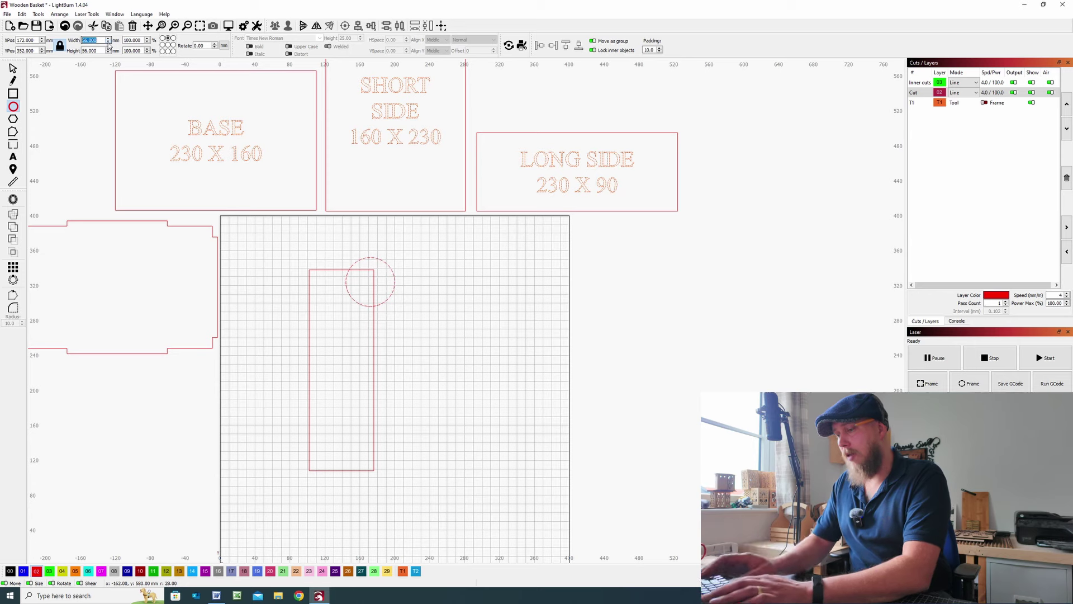
{"action": "type", "text": "36"}
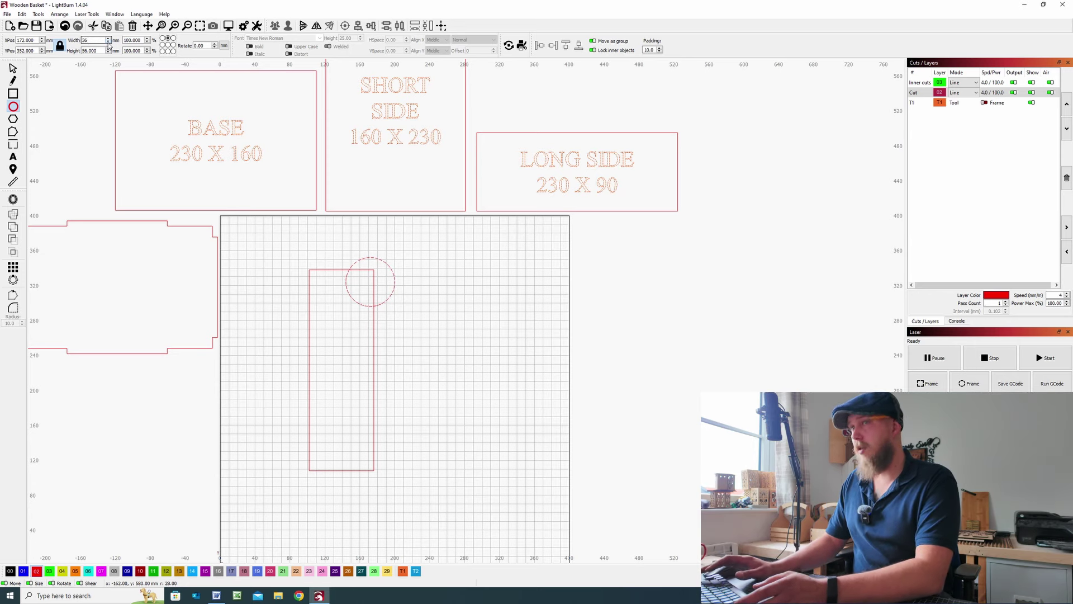
{"action": "key", "text": "Return"}
{"action": "key", "text": "Escape"}
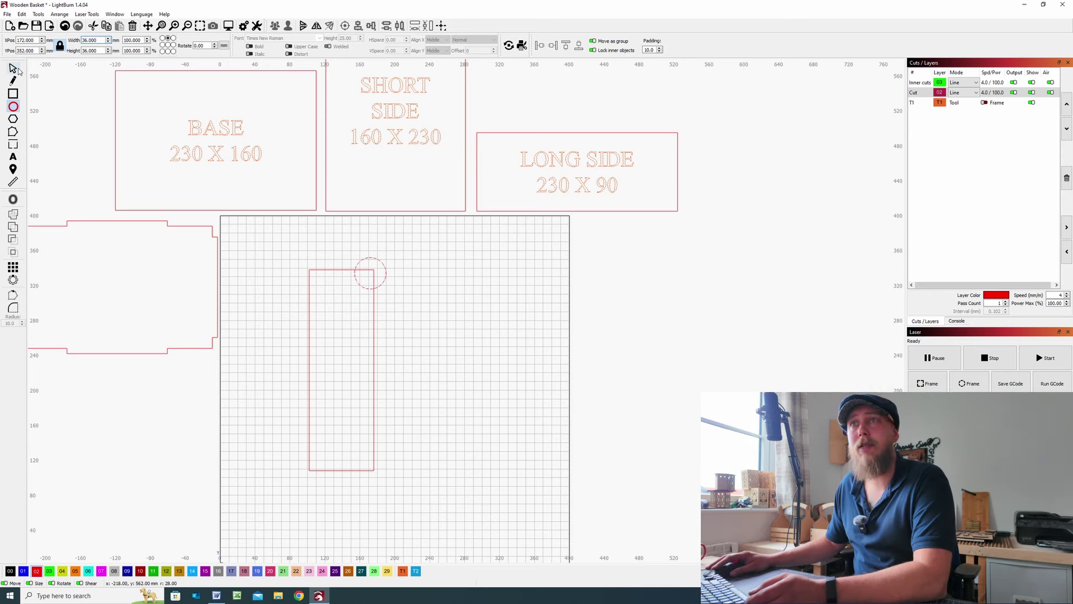
Move the circle so its topmost point sits on the tall rectangle's upper-right corner, and assign it to tool layer T1.
{"action": "scroll", "coordinate": [369, 266], "scroll_direction": "up", "scroll_amount": 3}
{"action": "left_click_drag", "start_coordinate": [369, 266], "coordinate": [395, 287]}
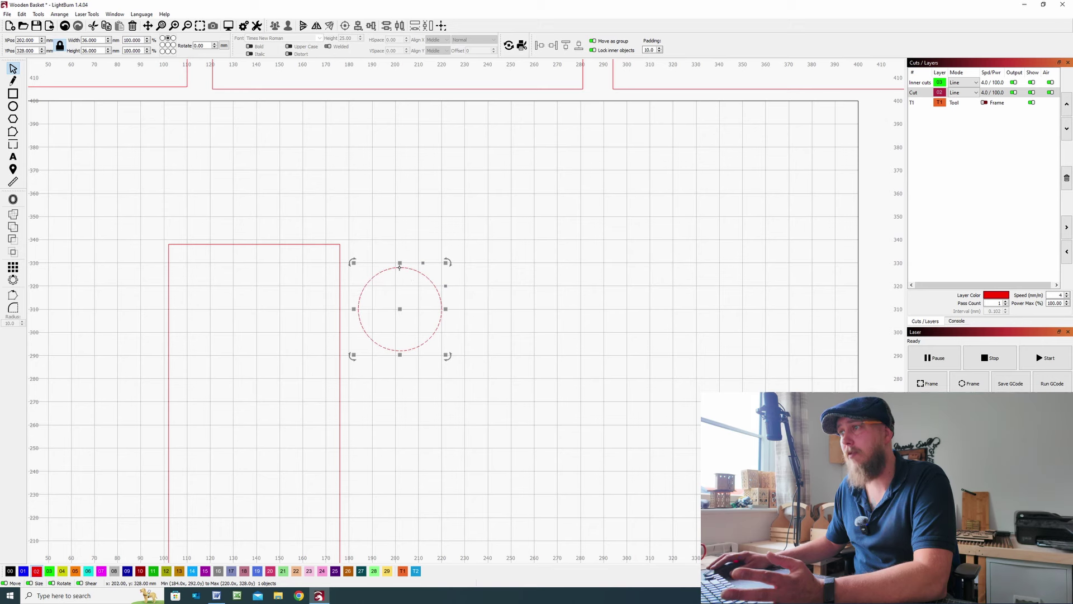
{"action": "left_click_drag", "start_coordinate": [399, 267], "coordinate": [340, 245]}
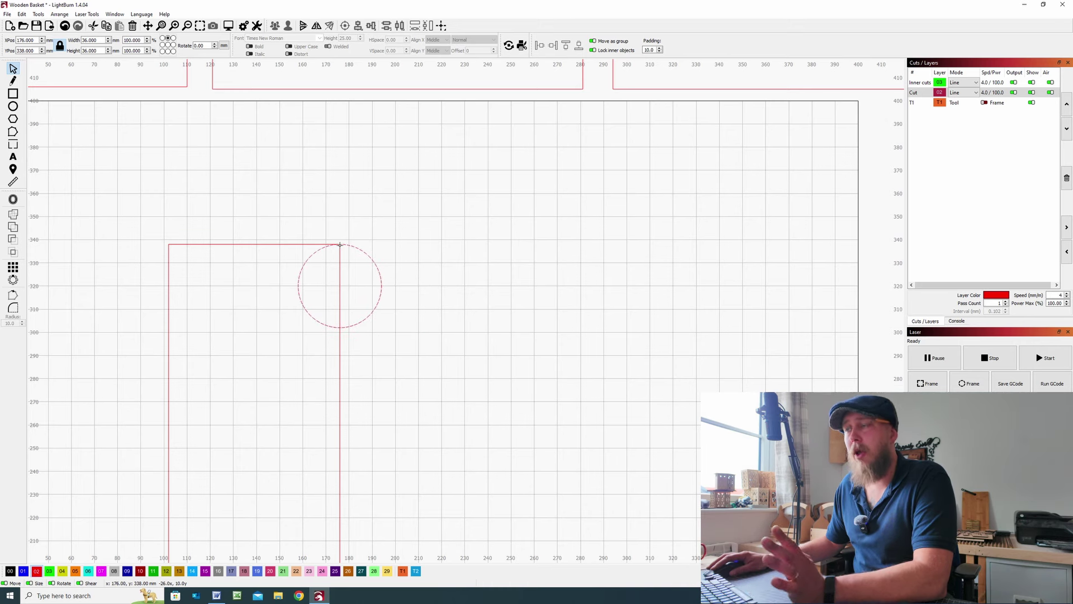
{"action": "left_click_drag", "start_coordinate": [341, 244], "coordinate": [340, 244]}
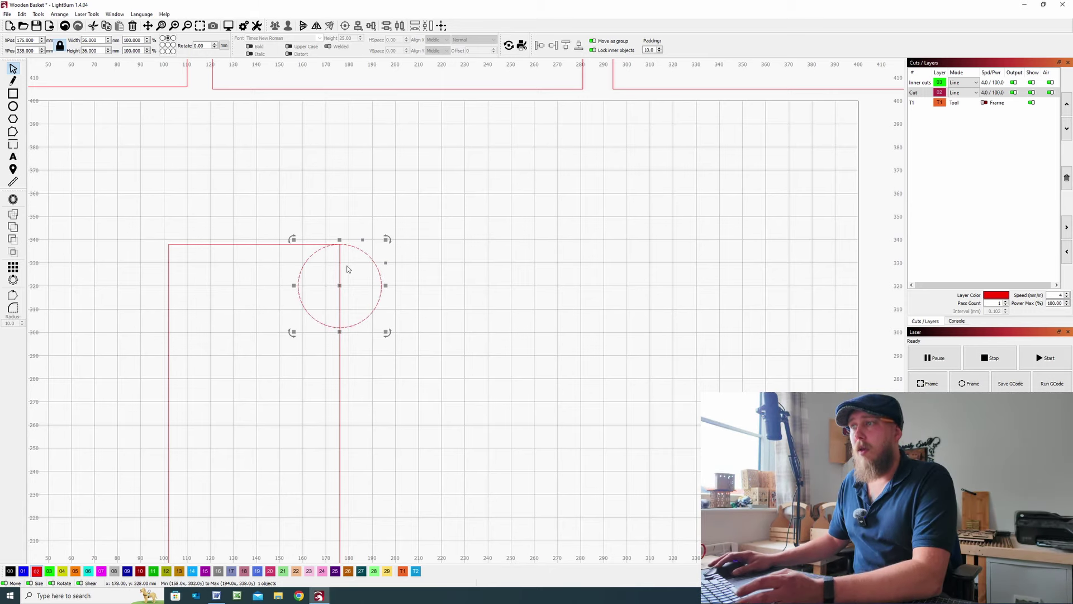
{"action": "left_click", "coordinate": [404, 572]}
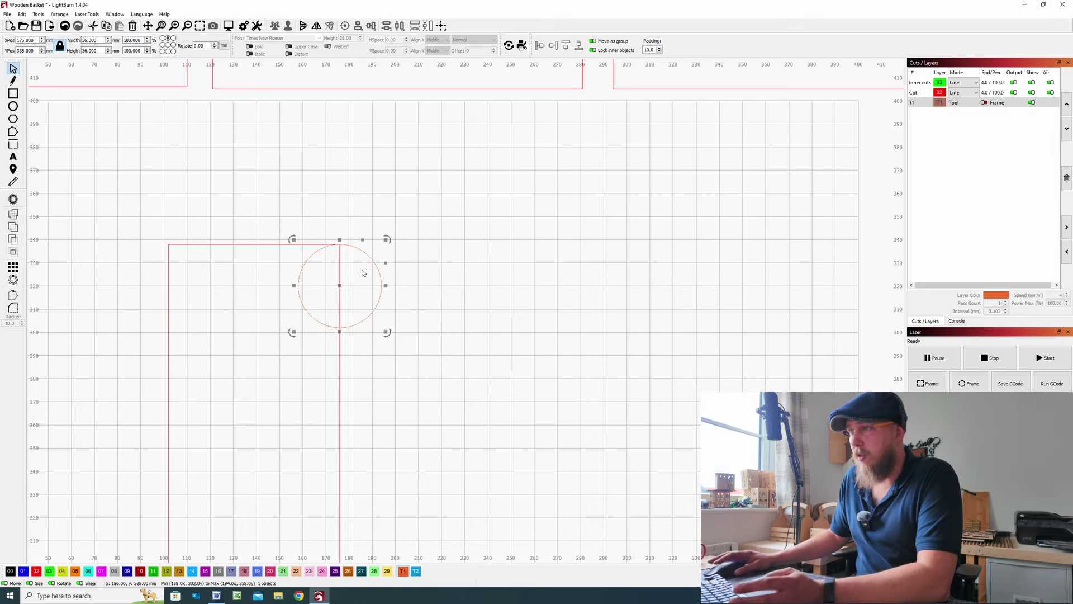
{"action": "left_click", "coordinate": [347, 228]}
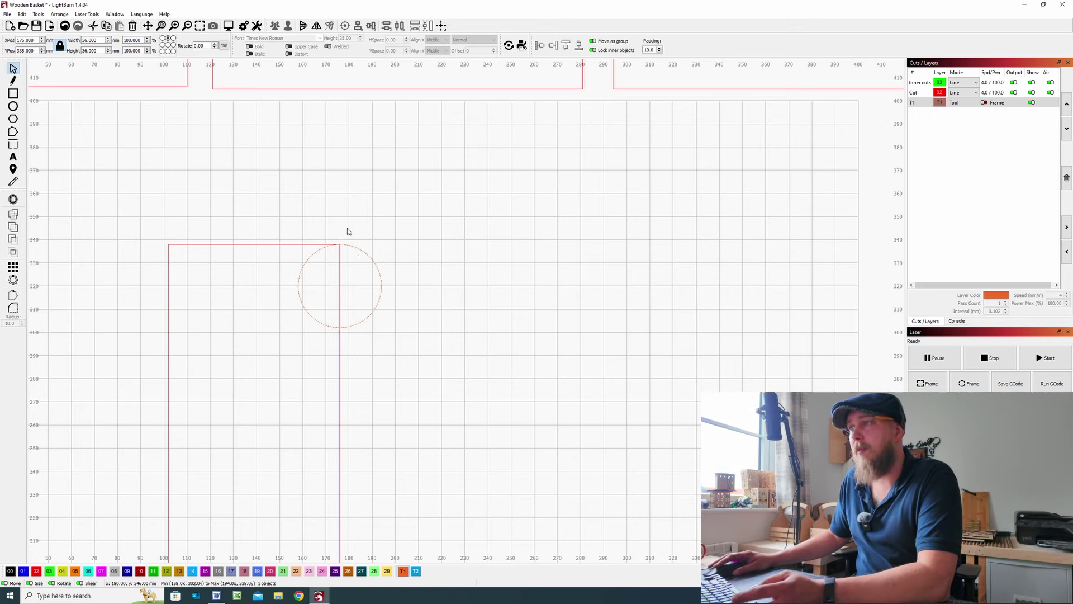
Convert the tall rectangle to an editable path.
{"action": "left_click", "coordinate": [168, 257]}
{"action": "right_click", "coordinate": [178, 260]}
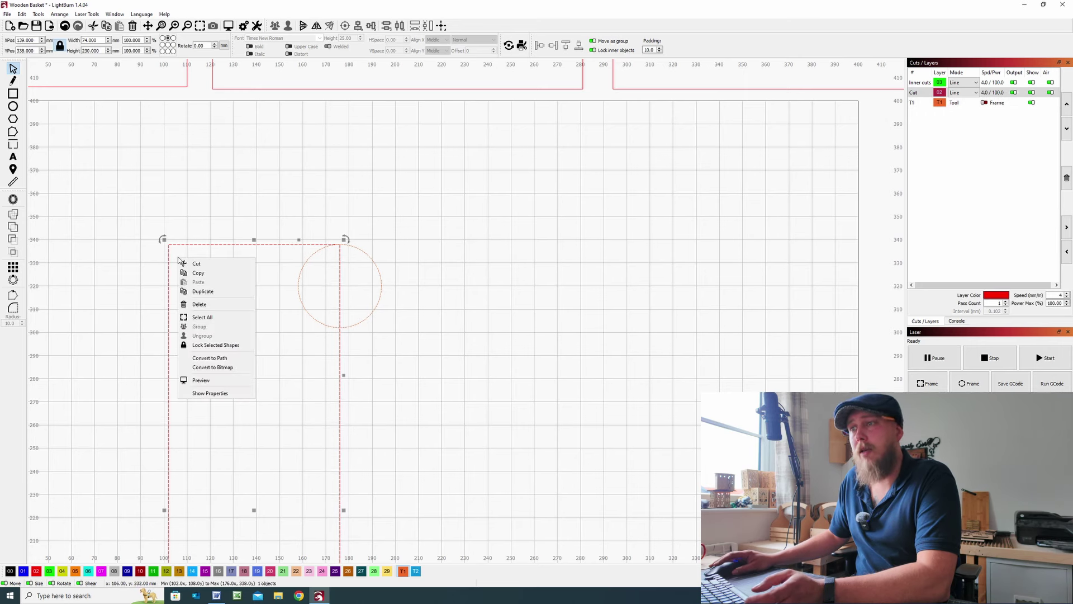
{"action": "left_click", "coordinate": [203, 358]}
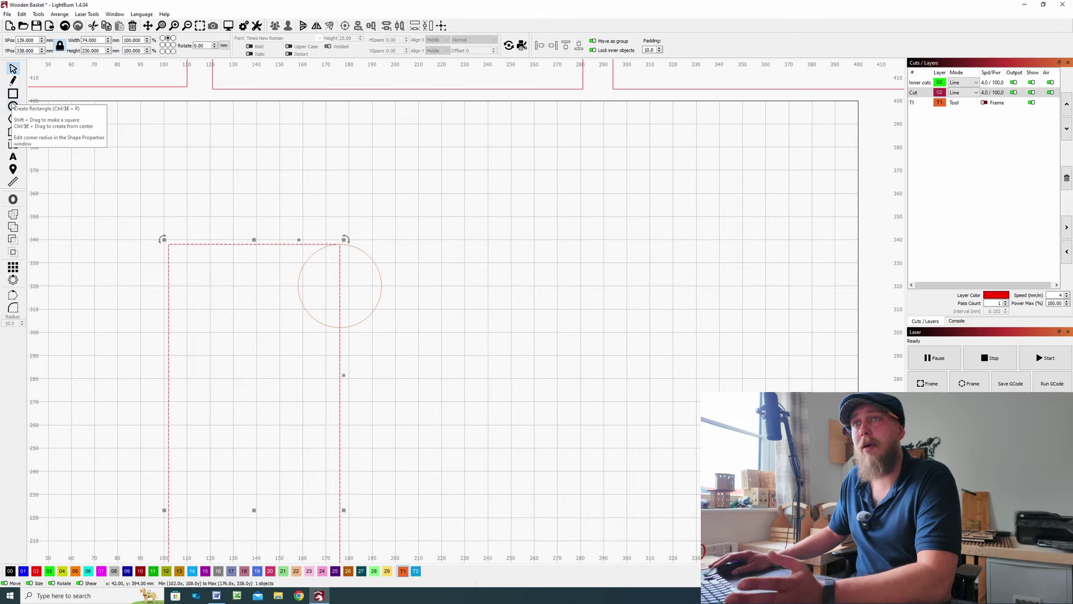
Draw a T1 tool-layer rectangle across the tall rectangle's full width at its base, and set its height to 90 mm with the proportions unlocked.
{"action": "left_click_drag", "start_coordinate": [239, 290], "coordinate": [184, 183]}
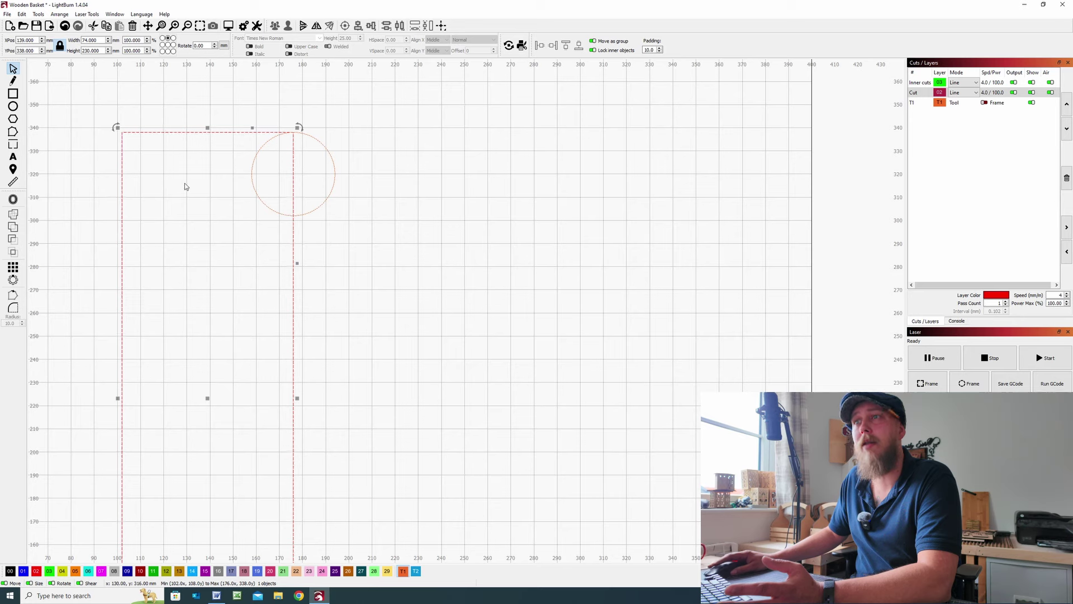
{"action": "scroll", "coordinate": [259, 335], "scroll_direction": "down", "scroll_amount": 2}
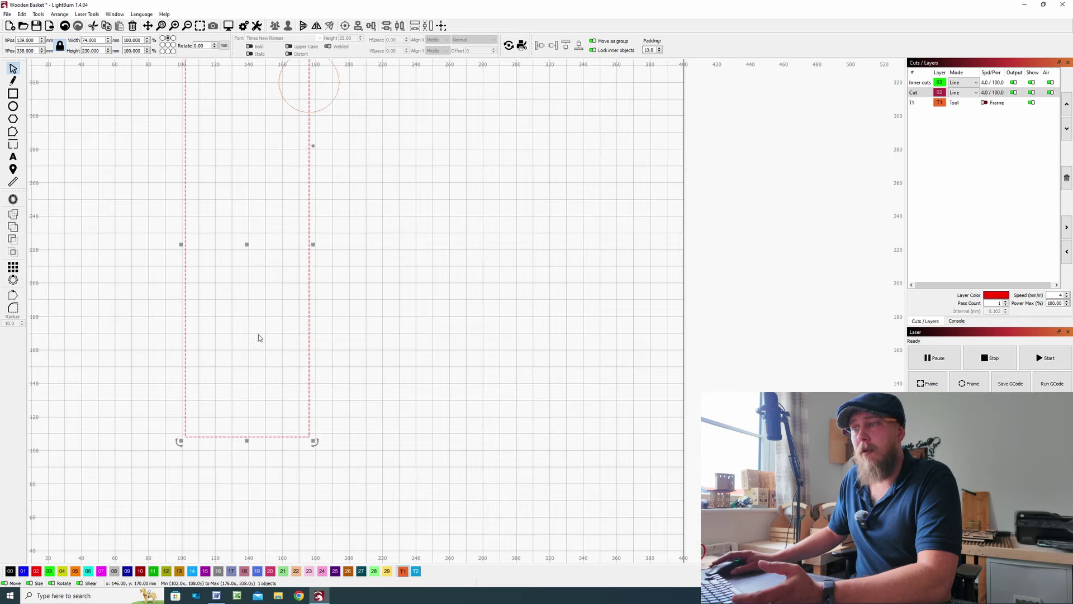
{"action": "left_click", "coordinate": [13, 94]}
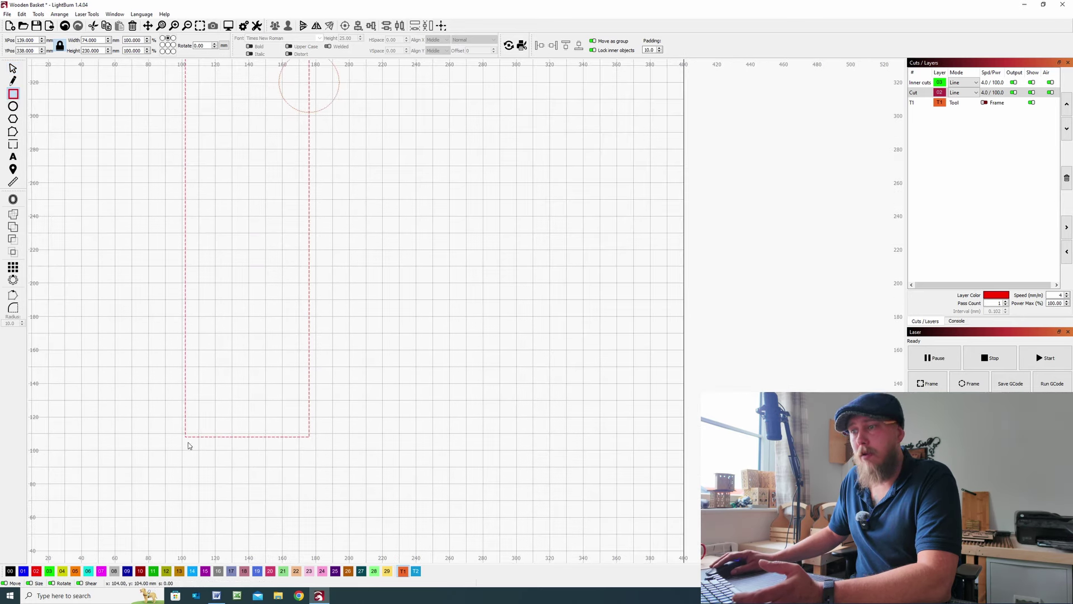
{"action": "left_click_drag", "start_coordinate": [185, 436], "coordinate": [309, 355]}
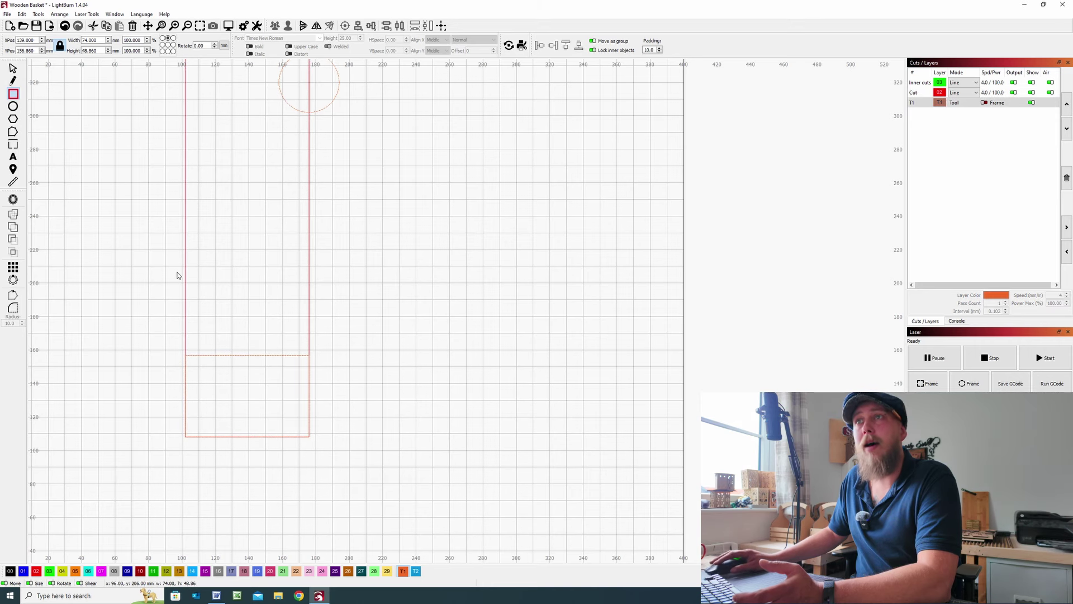
{"action": "left_click", "coordinate": [95, 41]}
{"action": "key", "text": "Tab"}
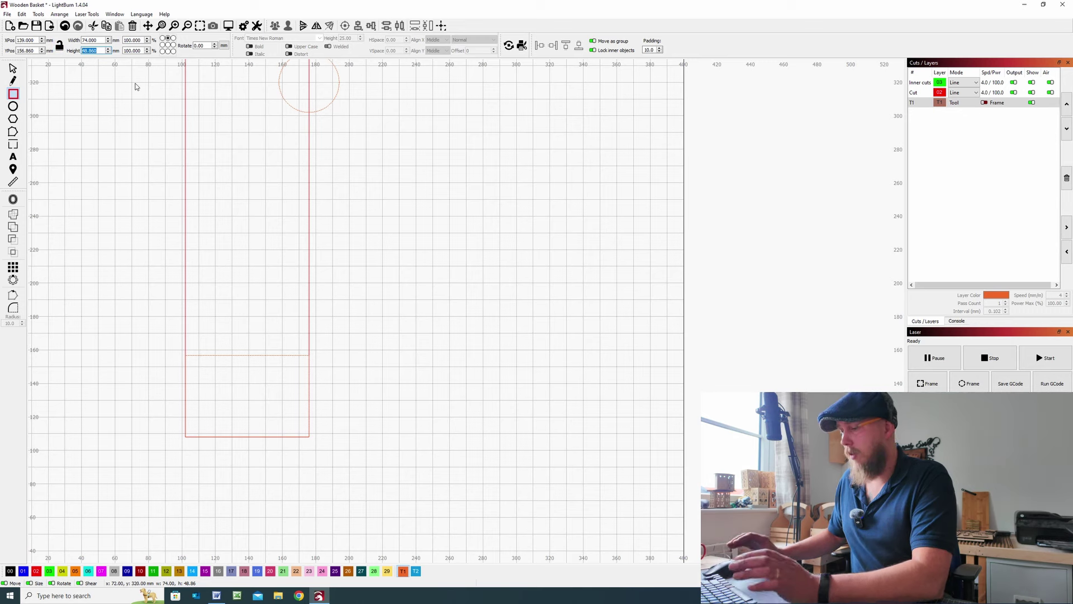
{"action": "type", "text": "90"}
{"action": "key", "text": "Return"}
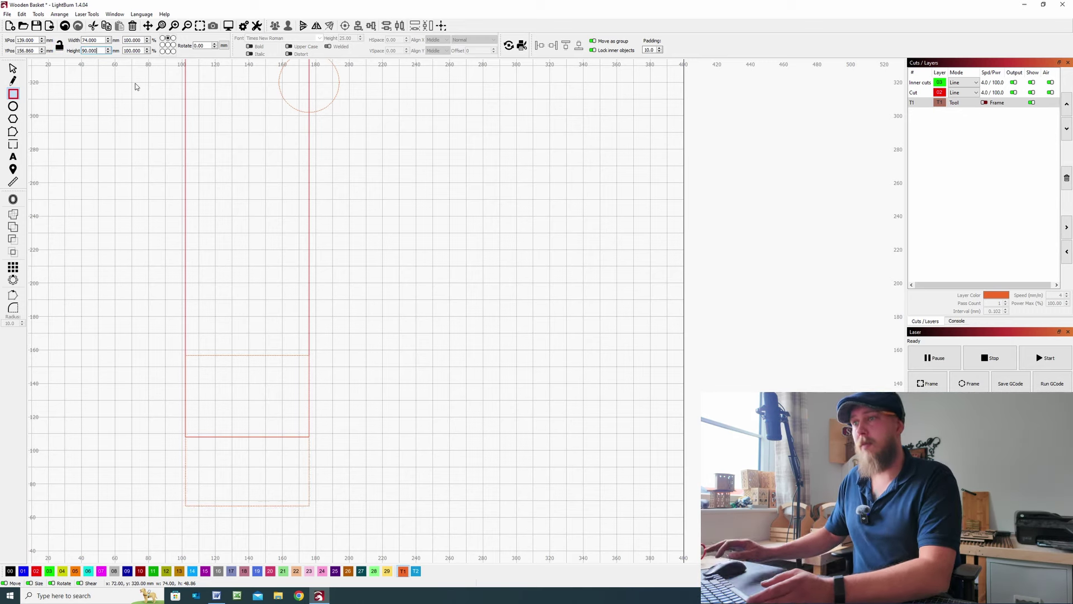
Move the 90 mm high guide rectangle up so its lower edge coincides with the tall rectangle's lower edge.
{"action": "key", "text": "Escape"}
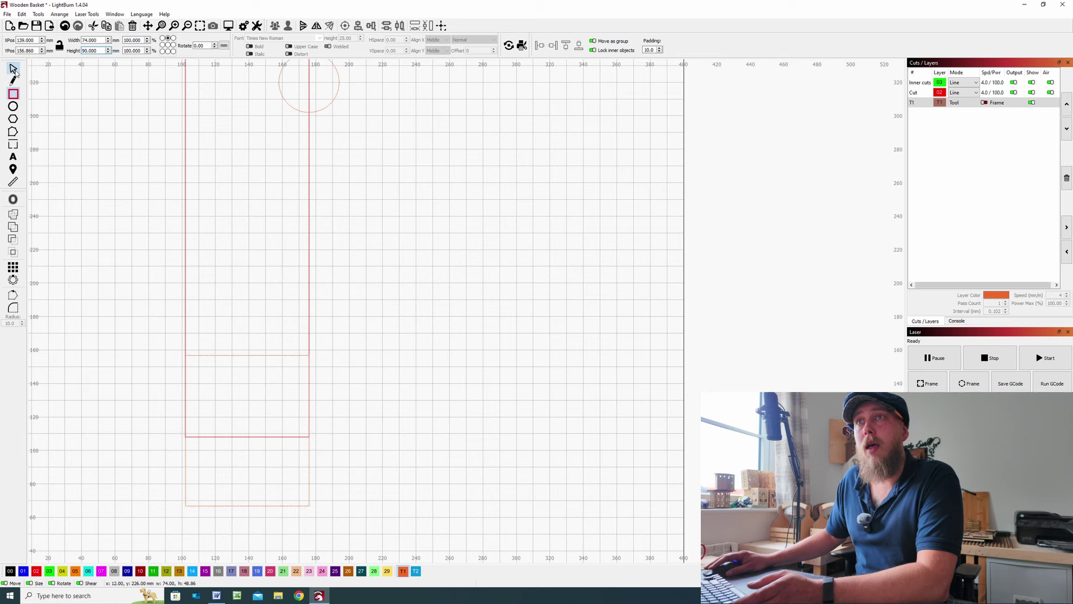
{"action": "left_click", "coordinate": [216, 474]}
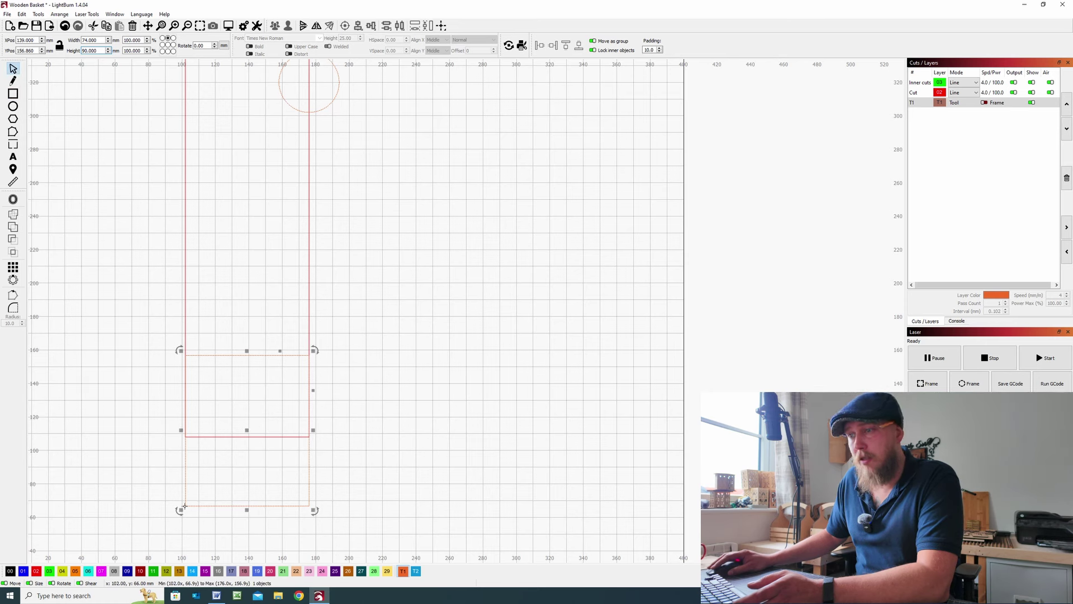
{"action": "left_click_drag", "start_coordinate": [185, 506], "coordinate": [185, 434]}
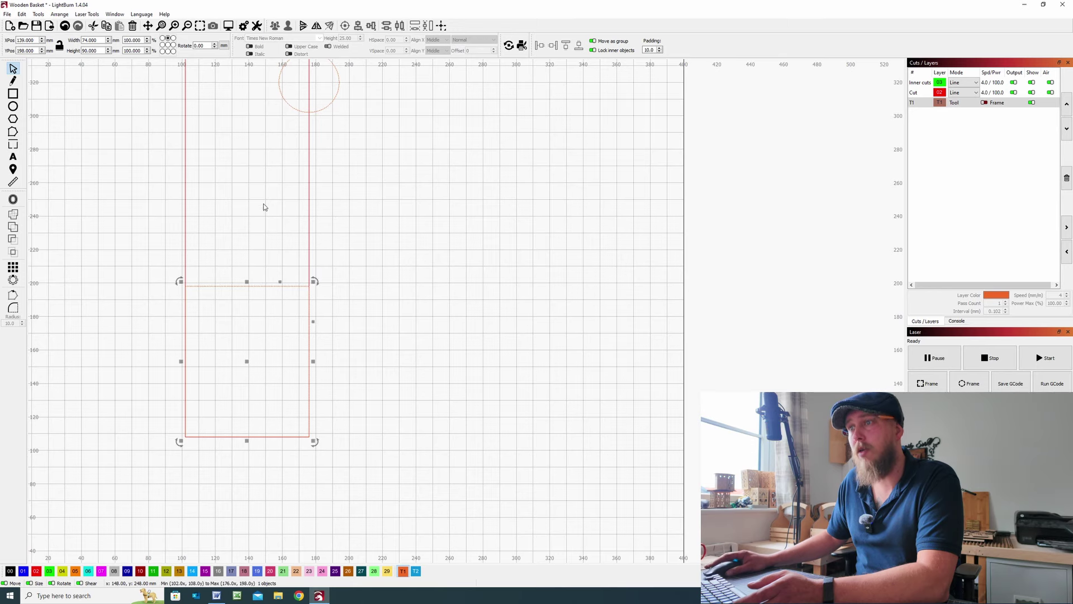
{"action": "left_click", "coordinate": [176, 309]}
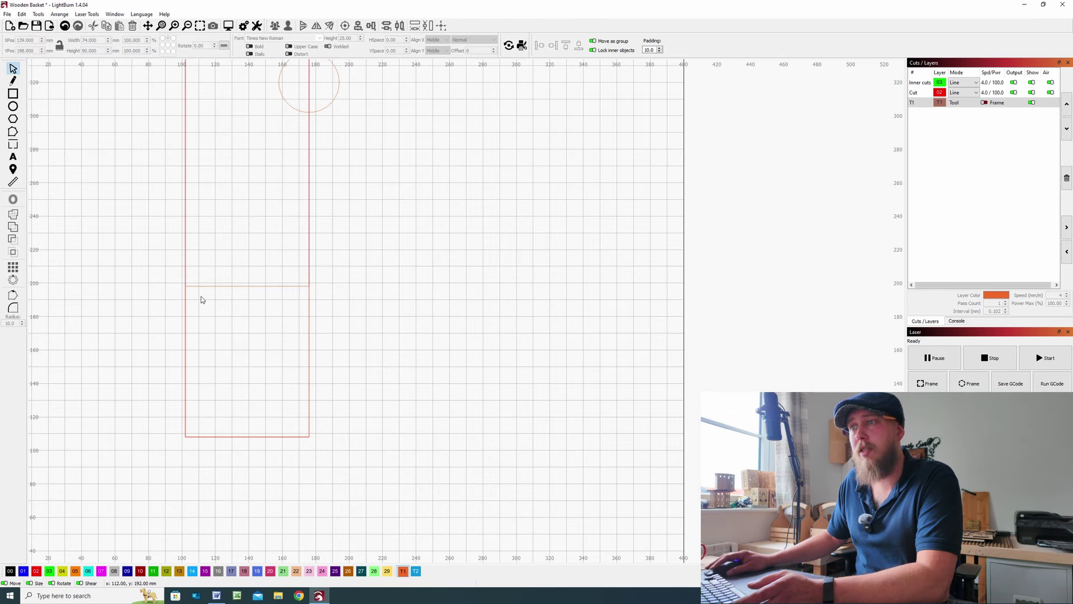
Insert a node on the tall rectangle's left edge where the 90 mm guide rectangle's upper edge meets it.
{"action": "left_click", "coordinate": [185, 280]}
{"action": "scroll", "coordinate": [185, 289], "scroll_direction": "up", "scroll_amount": 5}
{"action": "left_click", "coordinate": [144, 249]}
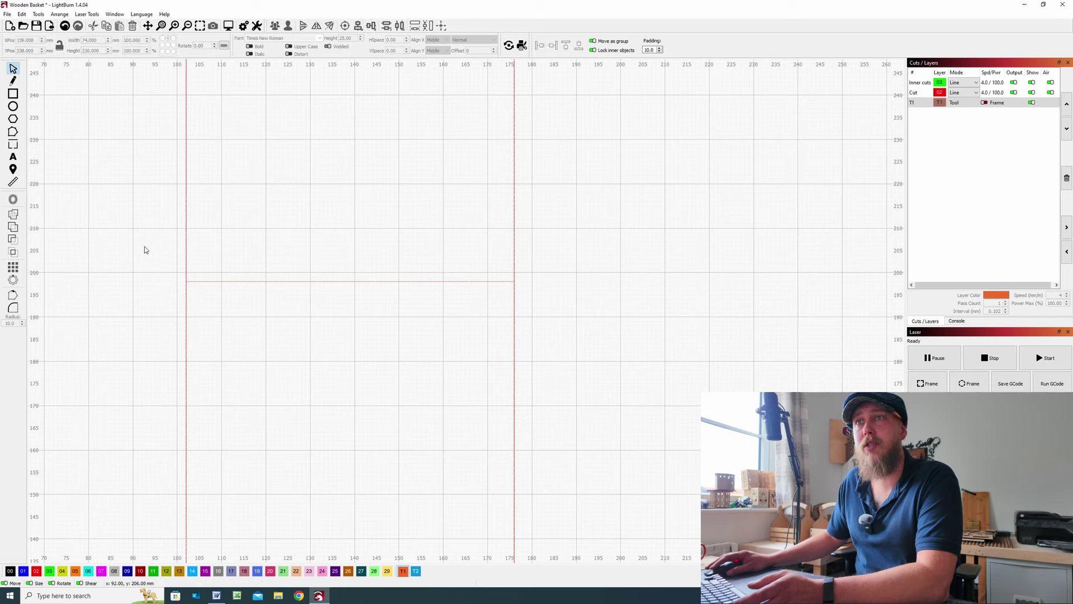
{"action": "left_click", "coordinate": [185, 207]}
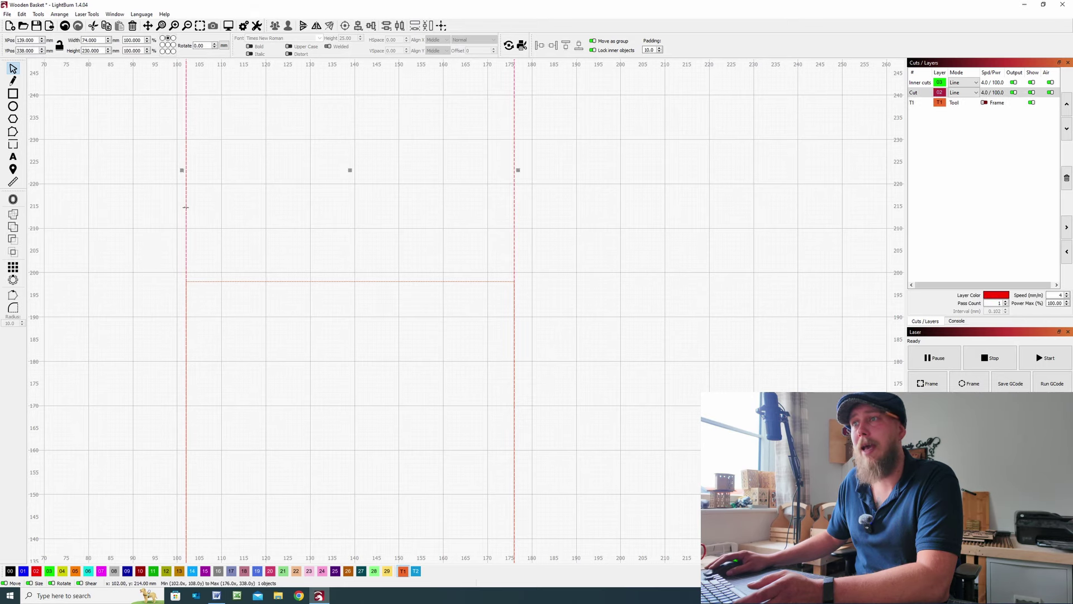
{"action": "scroll", "coordinate": [221, 217], "scroll_direction": "down", "scroll_amount": 2}
{"action": "scroll", "coordinate": [221, 216], "scroll_direction": "down", "scroll_amount": 2}
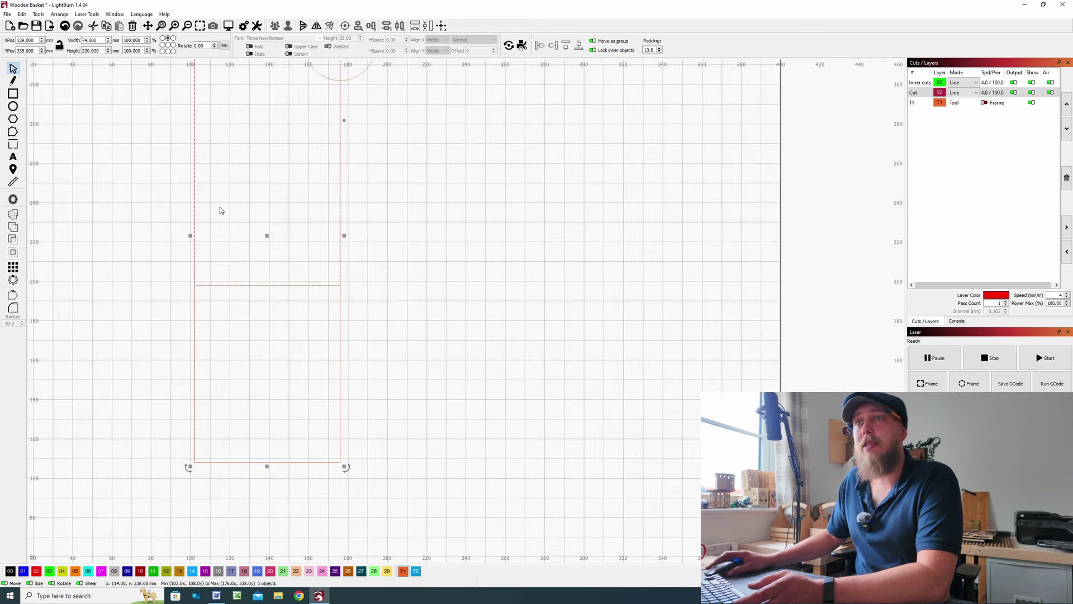
{"action": "left_click", "coordinate": [13, 133]}
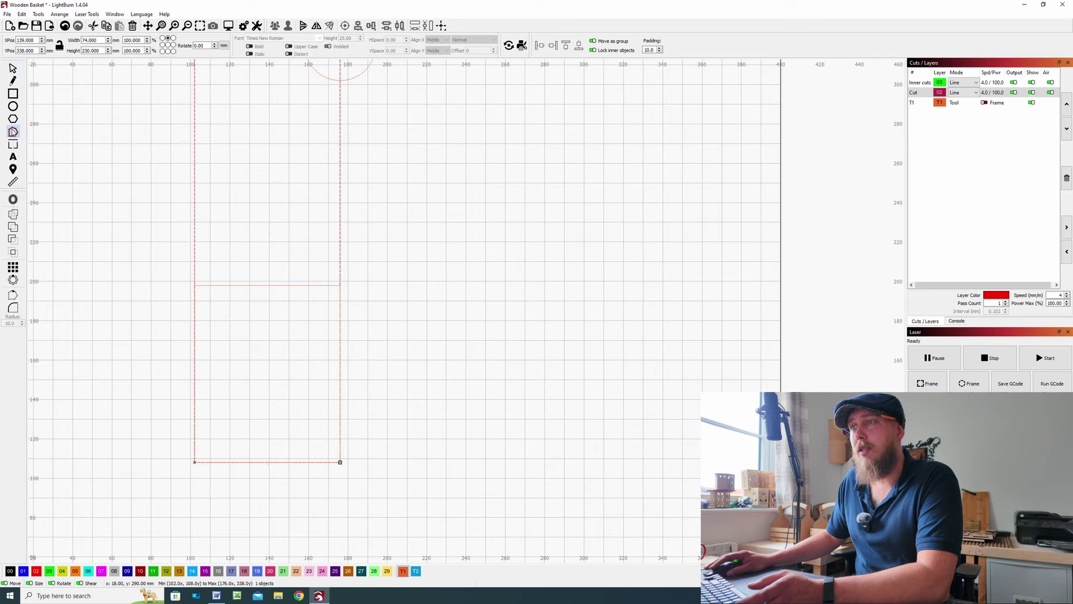
{"action": "left_click_drag", "start_coordinate": [213, 165], "coordinate": [218, 309]}
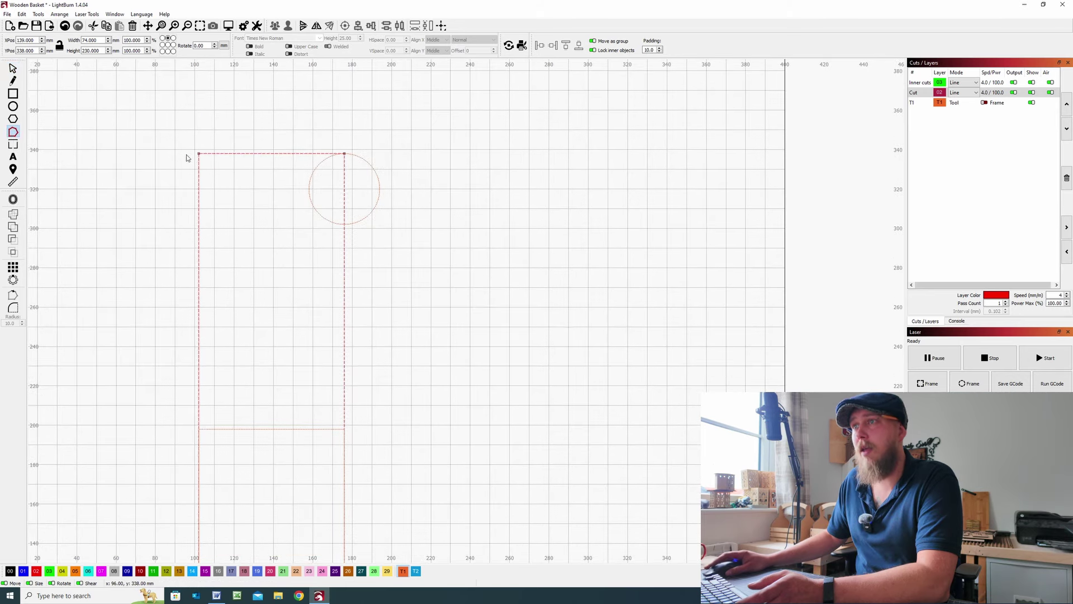
{"action": "left_click_drag", "start_coordinate": [254, 362], "coordinate": [251, 296]}
{"action": "scroll", "coordinate": [199, 331], "scroll_direction": "up", "scroll_amount": 8}
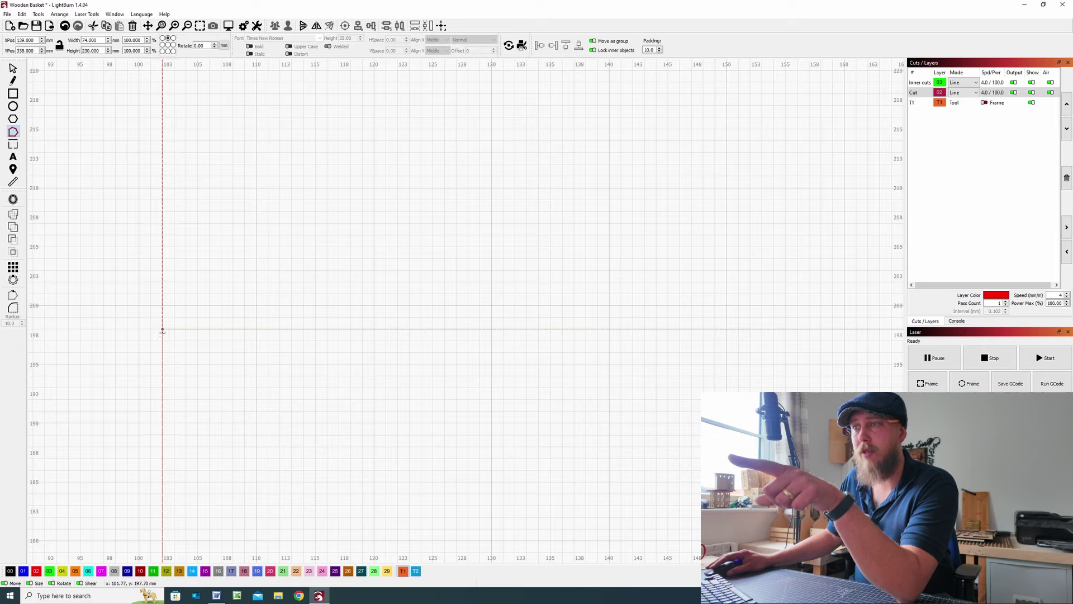
Convert the tall rectangle's upper-left corner node to a smooth node.
{"action": "scroll", "coordinate": [296, 269], "scroll_direction": "down", "scroll_amount": 3}
{"action": "left_click_drag", "start_coordinate": [287, 257], "coordinate": [293, 455]}
{"action": "scroll", "coordinate": [281, 206], "scroll_direction": "down", "scroll_amount": 3}
{"action": "left_click_drag", "start_coordinate": [281, 206], "coordinate": [277, 387]}
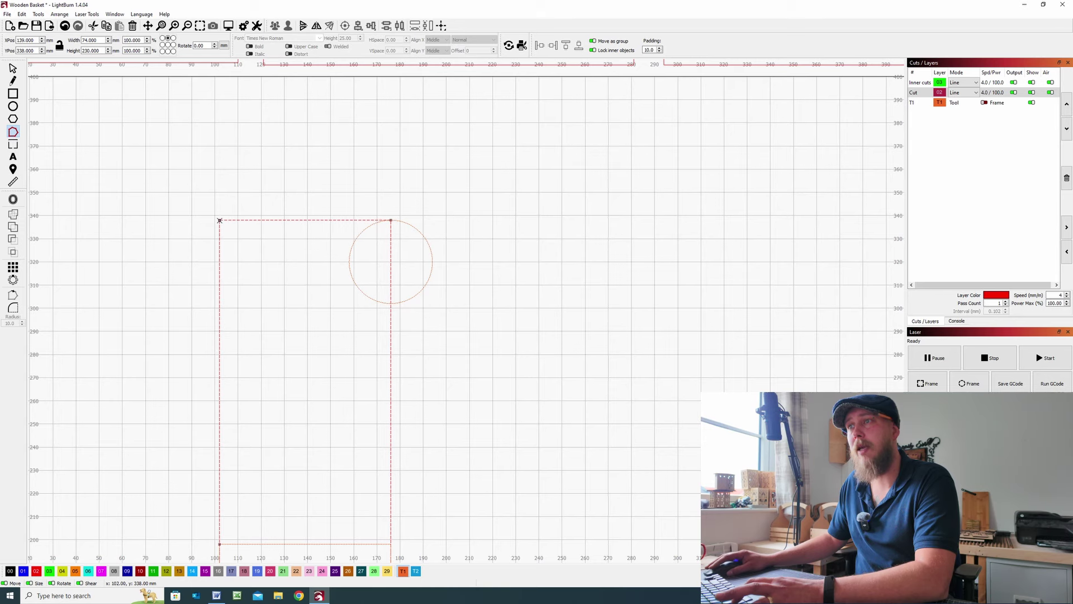
{"action": "key", "text": "s"}
{"action": "left_click_drag", "start_coordinate": [256, 228], "coordinate": [245, 137]}
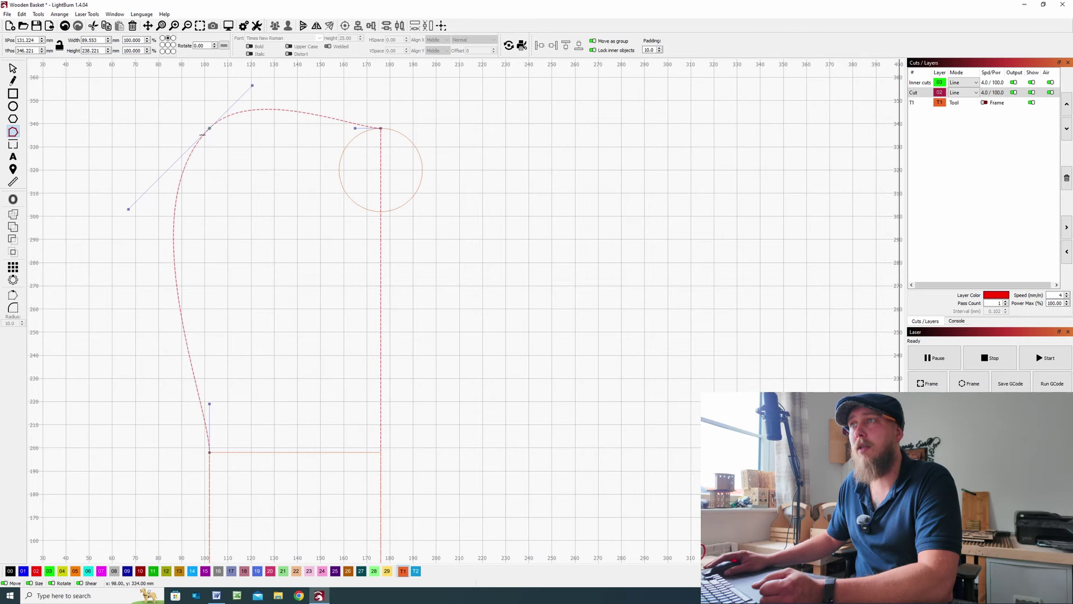
Move the smoothed node below the guide circle to about X 156, Y 290 mm and tilt its handles to form an S-shaped neck.
{"action": "mouse_move", "coordinate": [253, 86]}
{"action": "left_mouse_down"}
{"action": "mouse_move", "coordinate": [260, 75]}
{"action": "mouse_move", "coordinate": [241, 96]}
{"action": "mouse_move", "coordinate": [250, 86]}
{"action": "left_mouse_up"}
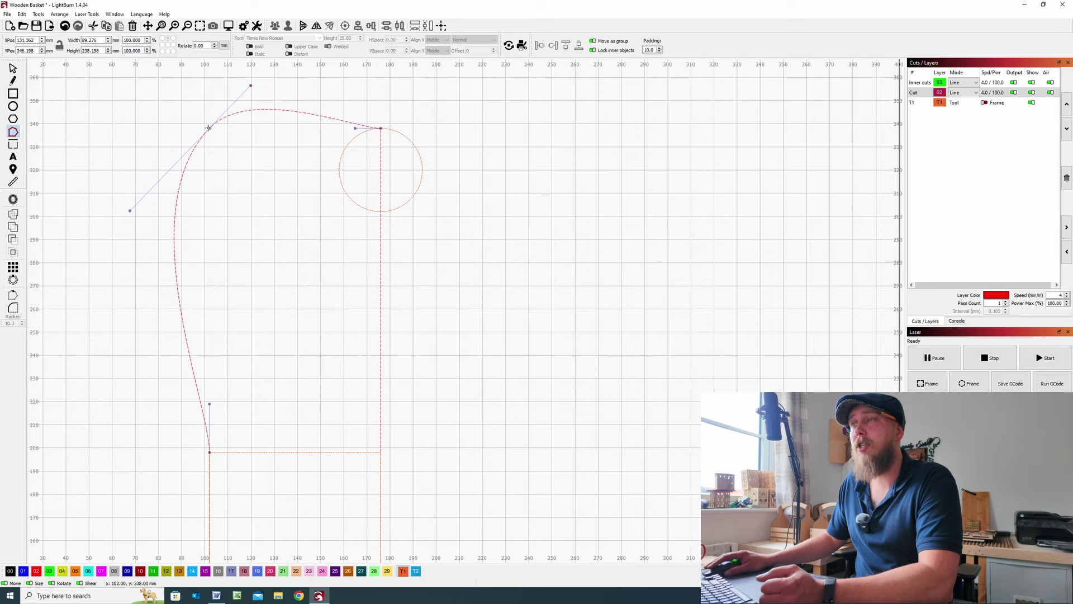
{"action": "left_click_drag", "start_coordinate": [209, 129], "coordinate": [269, 212]}
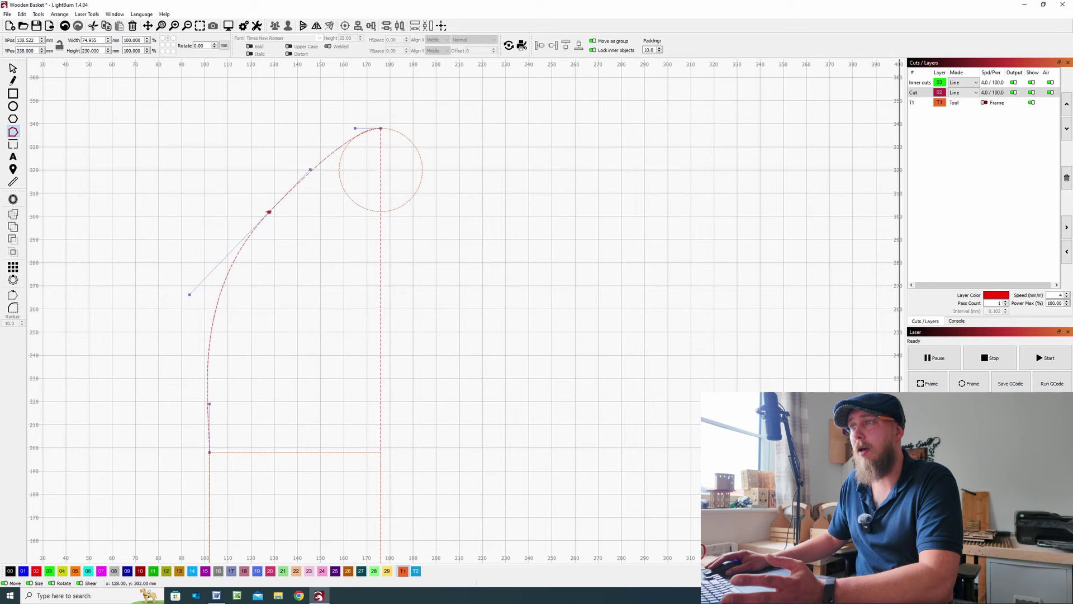
{"action": "left_click_drag", "start_coordinate": [192, 297], "coordinate": [296, 276]}
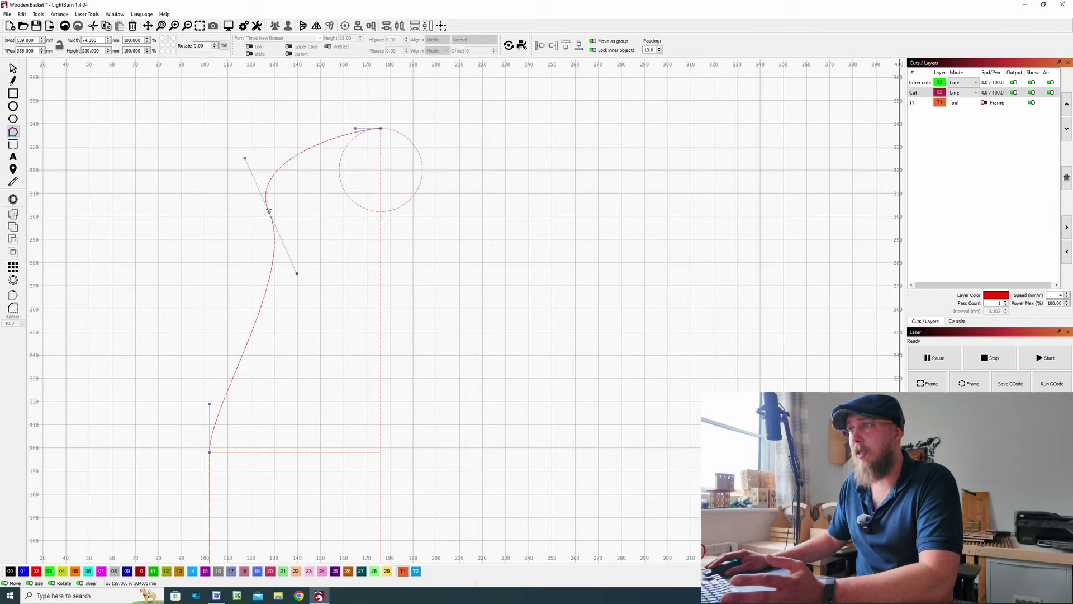
{"action": "left_click_drag", "start_coordinate": [269, 212], "coordinate": [339, 170]}
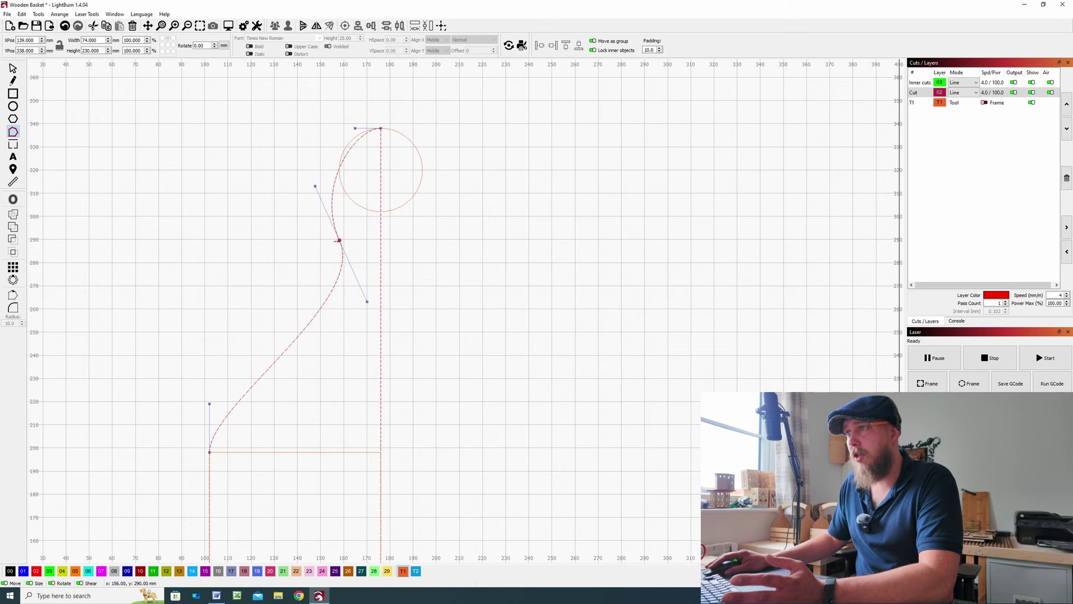
{"action": "left_click_drag", "start_coordinate": [334, 240], "coordinate": [334, 239]}
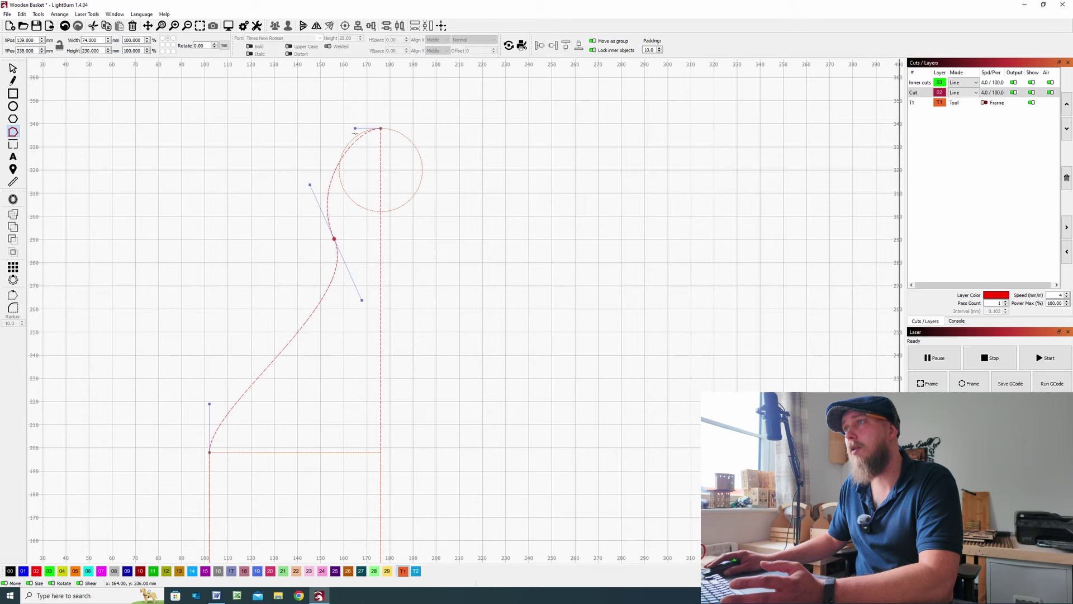
Lengthen the top node's handle horizontally and steepen the neck node's handles so the curve follows the guide circle more closely.
{"action": "left_click", "coordinate": [355, 128]}
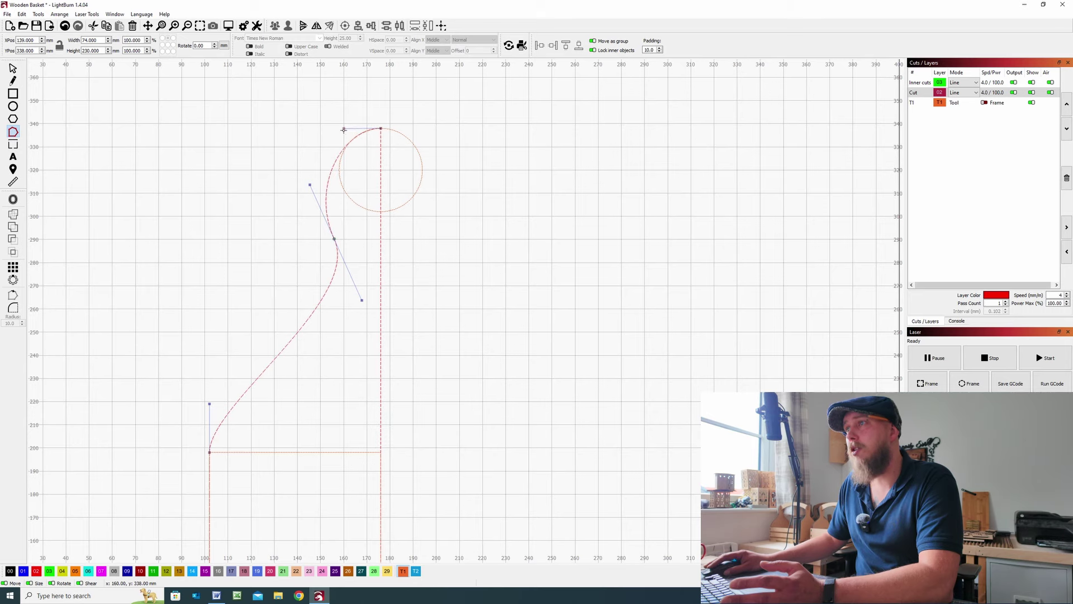
{"action": "scroll", "coordinate": [358, 134], "scroll_direction": "up", "scroll_amount": 3}
{"action": "left_click_drag", "start_coordinate": [329, 125], "coordinate": [323, 118]}
{"action": "left_click_drag", "start_coordinate": [237, 263], "coordinate": [269, 250]}
{"action": "scroll", "coordinate": [270, 250], "scroll_direction": "down", "scroll_amount": 3}
{"action": "scroll", "coordinate": [283, 315], "scroll_direction": "down", "scroll_amount": 2}
{"action": "scroll", "coordinate": [275, 291], "scroll_direction": "down", "scroll_amount": 2}
{"action": "scroll", "coordinate": [311, 255], "scroll_direction": "up", "scroll_amount": 3}
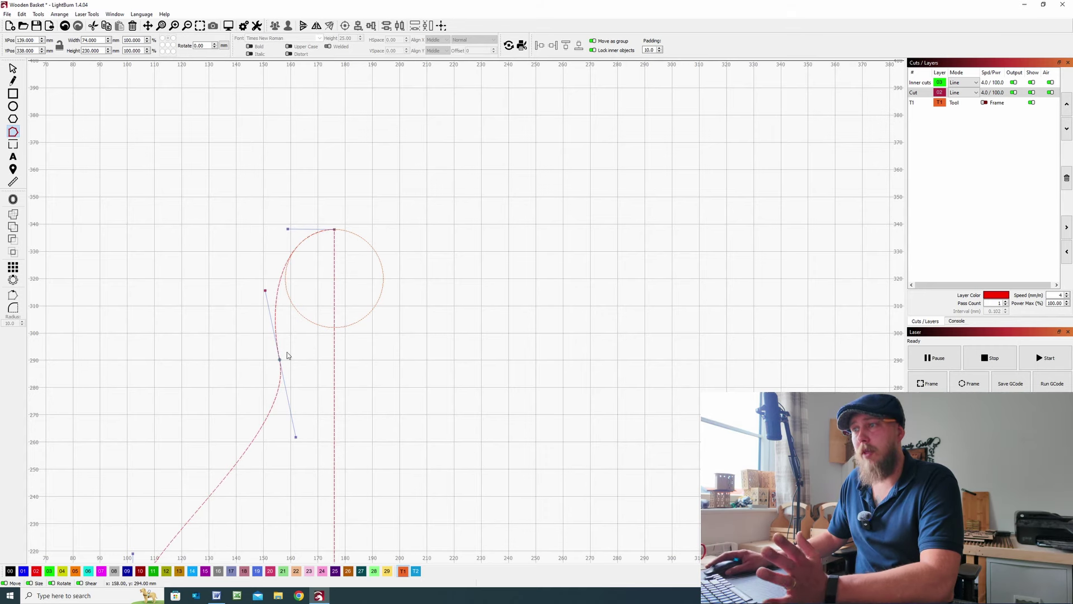
Extend the shoulder node's handle straight up to about Y 262 mm to round the lower part of the curve.
{"action": "scroll", "coordinate": [319, 338], "scroll_direction": "down", "scroll_amount": 4}
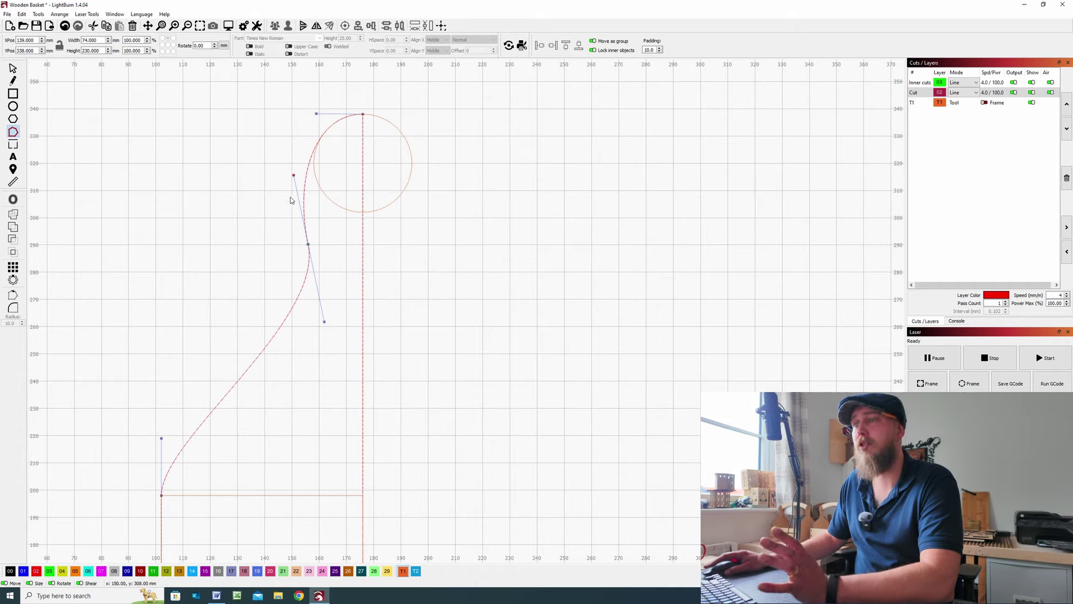
{"action": "left_click_drag", "start_coordinate": [233, 436], "coordinate": [251, 343]}
{"action": "left_click_drag", "start_coordinate": [259, 209], "coordinate": [254, 292]}
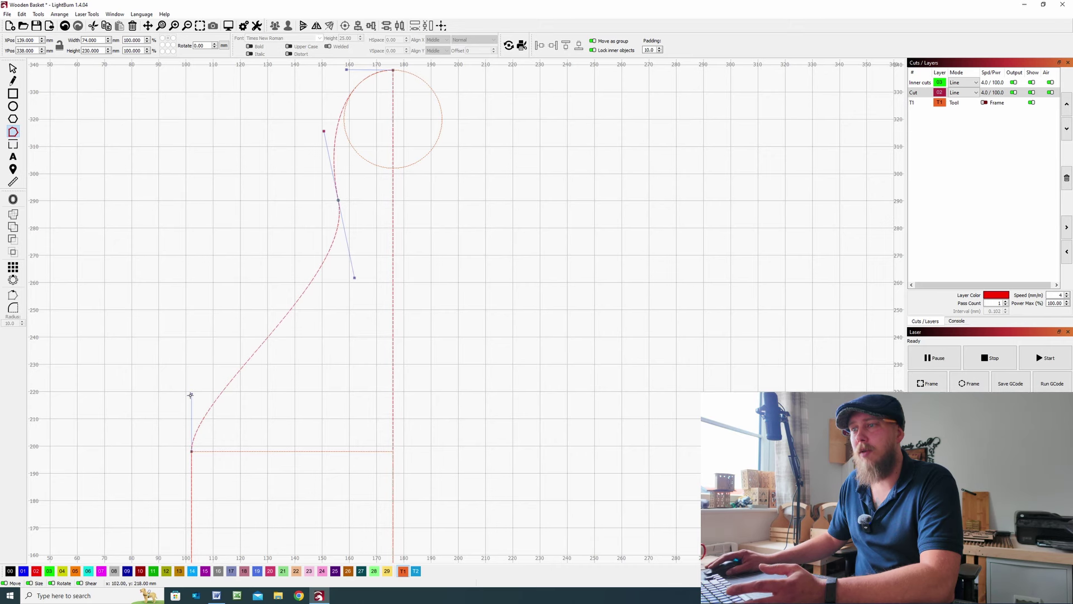
{"action": "left_click_drag", "start_coordinate": [192, 395], "coordinate": [194, 301]}
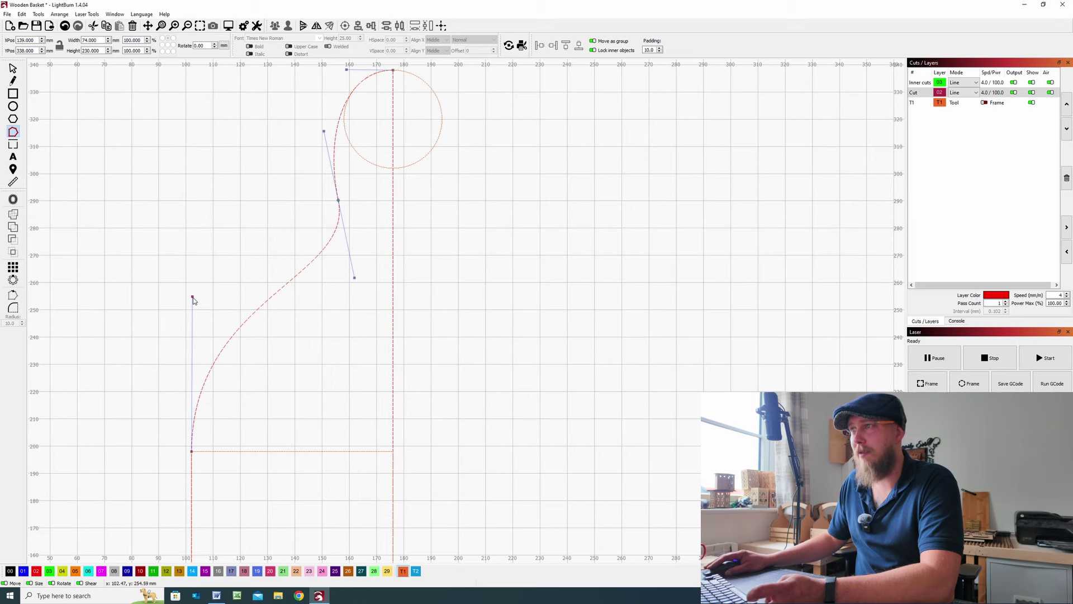
{"action": "mouse_move", "coordinate": [194, 301]}
{"action": "left_mouse_down"}
{"action": "mouse_move", "coordinate": [212, 341]}
{"action": "mouse_move", "coordinate": [199, 319]}
{"action": "mouse_move", "coordinate": [197, 331]}
{"action": "mouse_move", "coordinate": [204, 307]}
{"action": "left_mouse_up"}
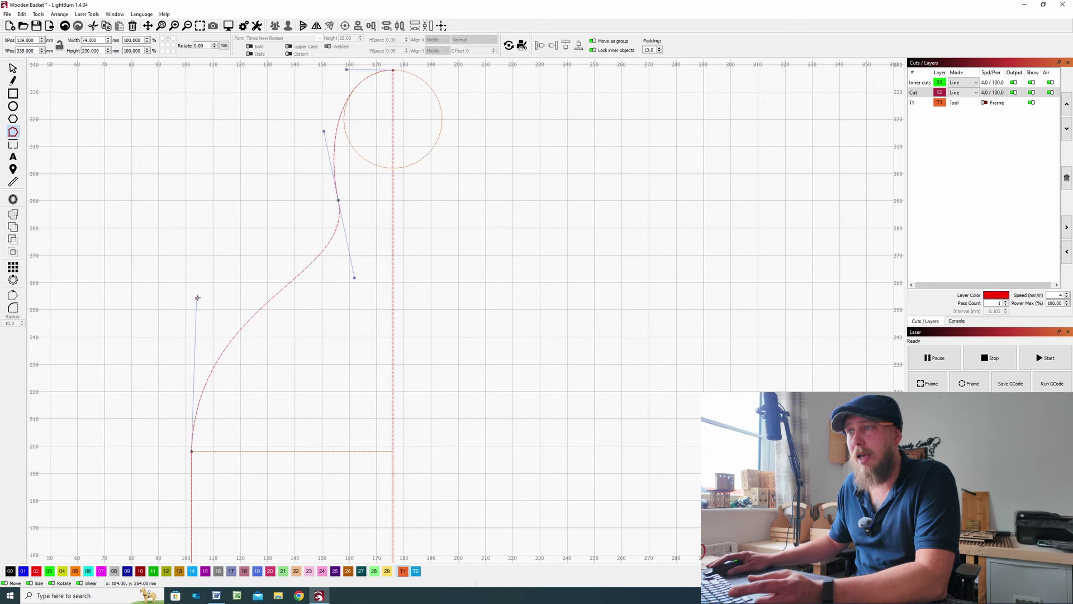
{"action": "mouse_move", "coordinate": [196, 297]}
{"action": "left_mouse_down"}
{"action": "mouse_move", "coordinate": [206, 132]}
{"action": "mouse_move", "coordinate": [194, 124]}
{"action": "mouse_move", "coordinate": [191, 452]}
{"action": "mouse_move", "coordinate": [400, 448]}
{"action": "mouse_move", "coordinate": [386, 417]}
{"action": "mouse_move", "coordinate": [306, 359]}
{"action": "mouse_move", "coordinate": [217, 307]}
{"action": "mouse_move", "coordinate": [189, 322]}
{"action": "mouse_move", "coordinate": [193, 278]}
{"action": "left_mouse_up"}
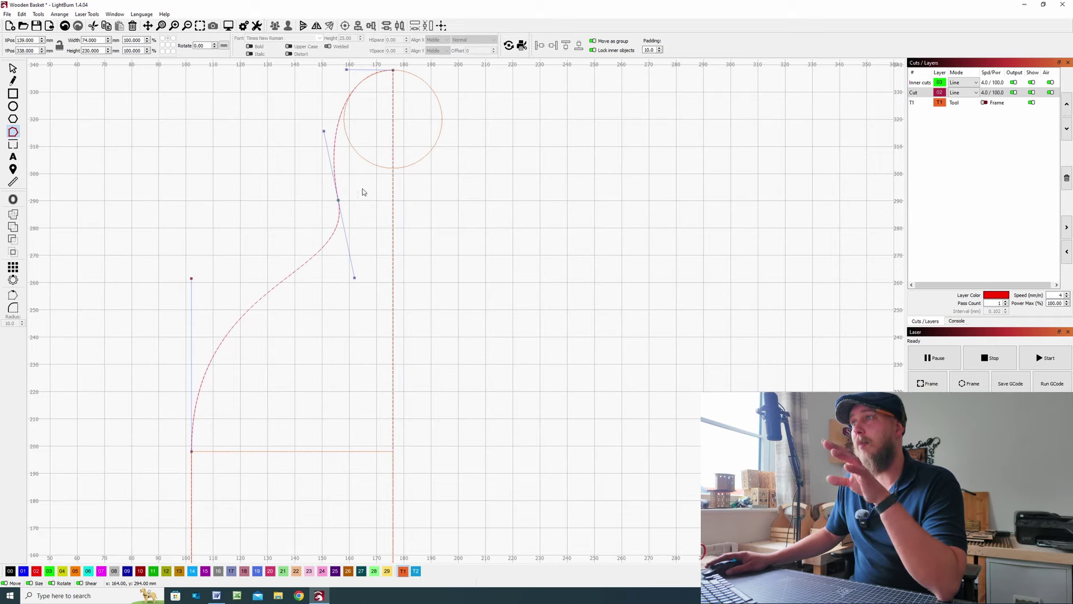
Refine the neck by adjusting its node's position and handle angle, placing the node at about X 160, Y 290 mm, and finish node editing.
{"action": "scroll", "coordinate": [358, 193], "scroll_direction": "down", "scroll_amount": 2}
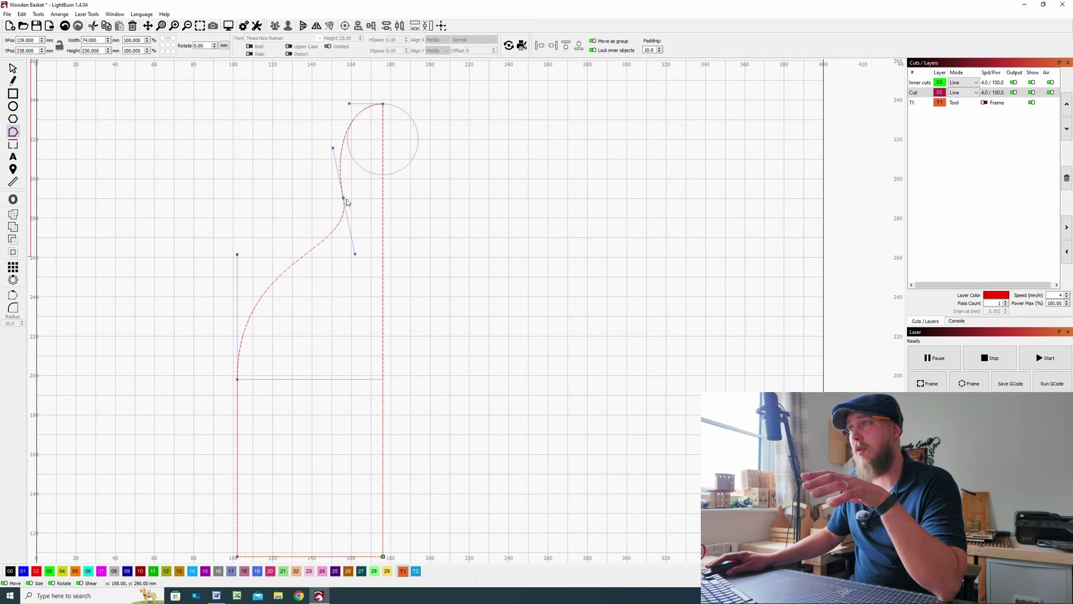
{"action": "left_click_drag", "start_coordinate": [343, 197], "coordinate": [363, 198]}
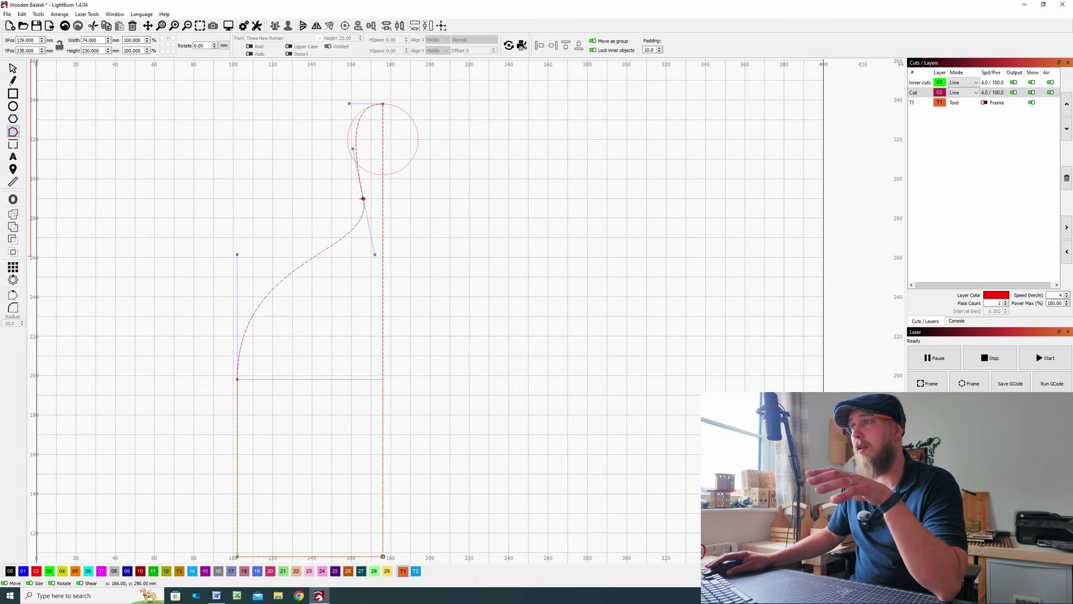
{"action": "left_click_drag", "start_coordinate": [354, 148], "coordinate": [332, 144]}
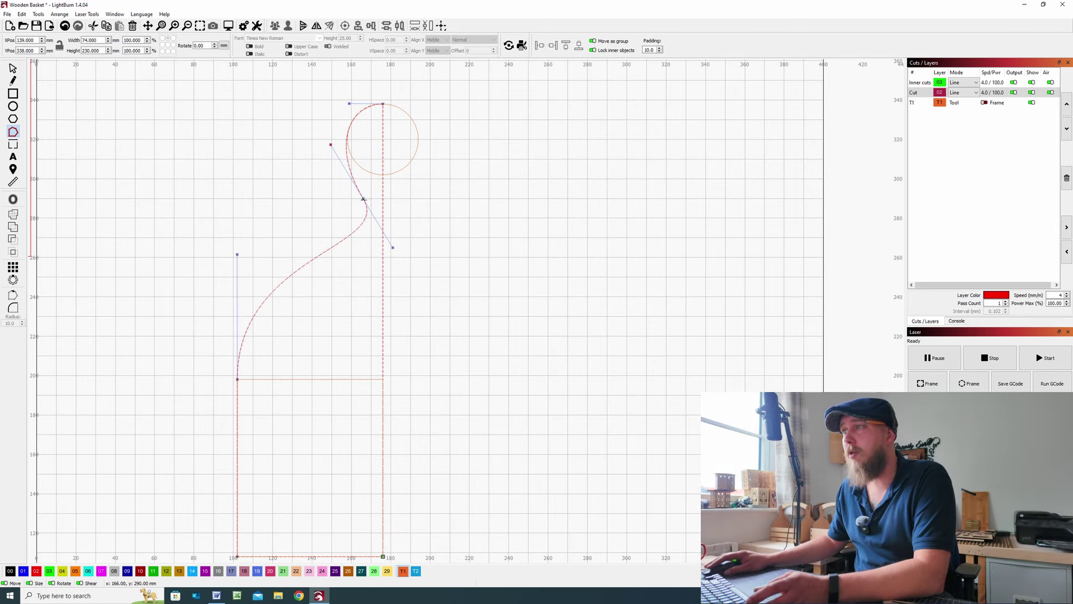
{"action": "left_click_drag", "start_coordinate": [364, 198], "coordinate": [351, 205]}
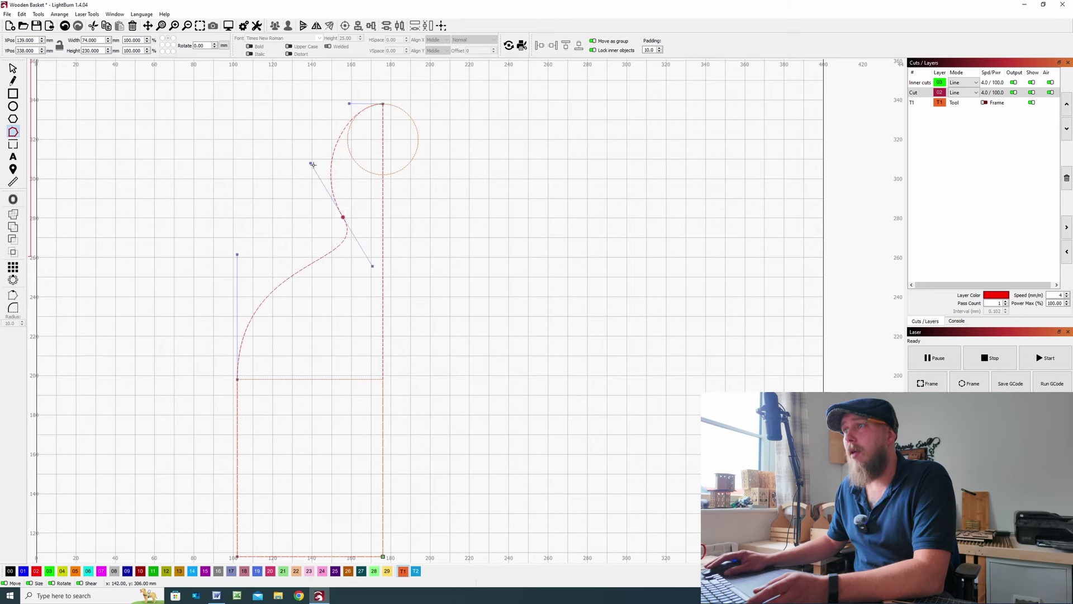
{"action": "left_click_drag", "start_coordinate": [312, 163], "coordinate": [323, 159]}
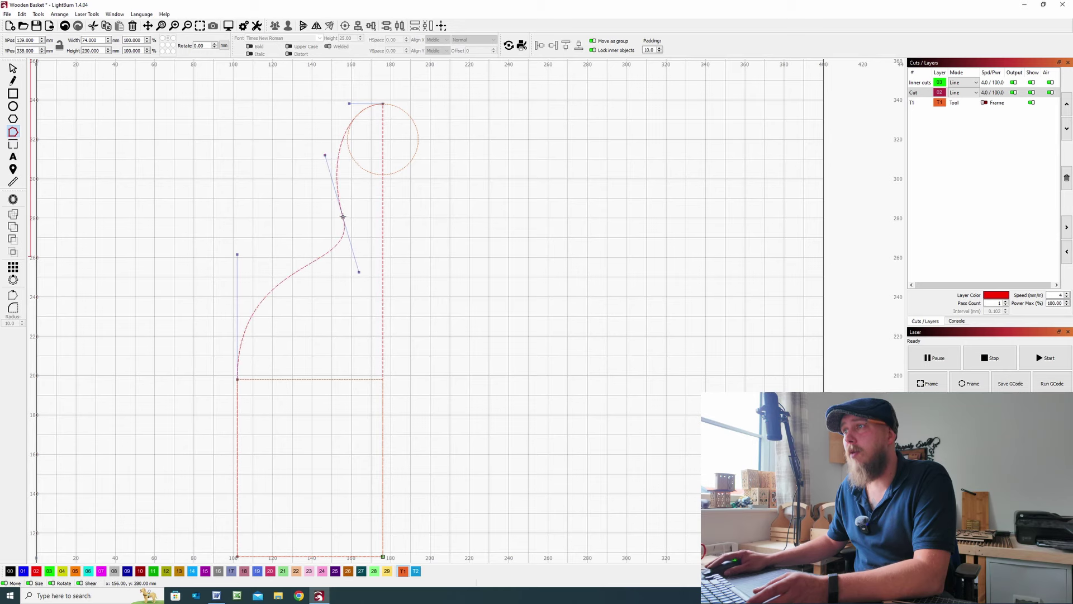
{"action": "left_click_drag", "start_coordinate": [343, 217], "coordinate": [352, 199]}
{"action": "scroll", "coordinate": [336, 283], "scroll_direction": "down", "scroll_amount": 3}
{"action": "key", "text": "Escape"}
{"action": "key", "text": "Escape"}
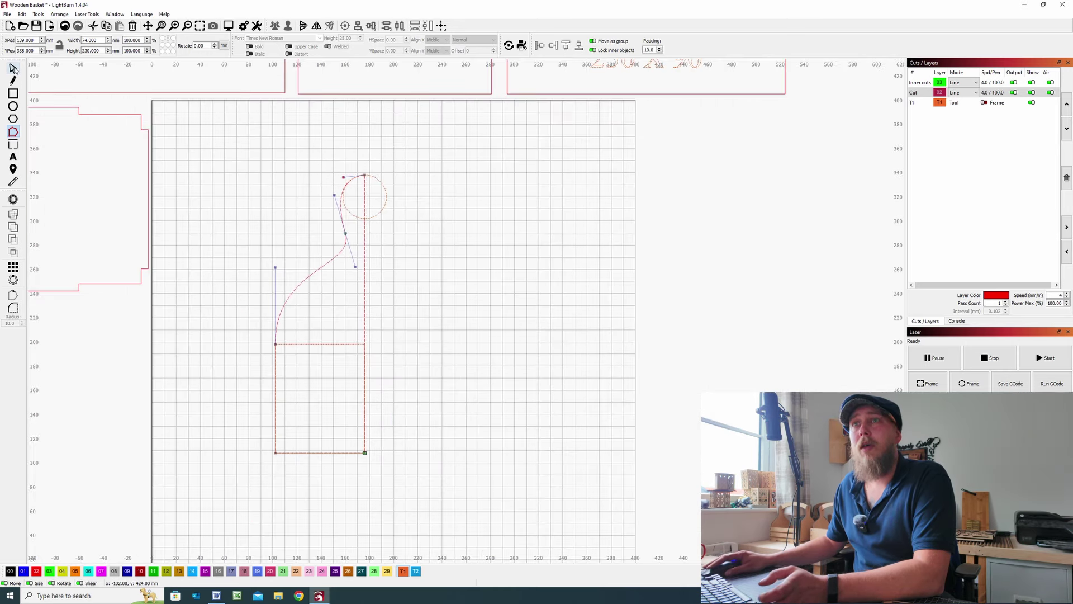
Delete the 90 mm high guide rectangle from the base of the panel outline.
{"action": "scroll", "coordinate": [373, 325], "scroll_direction": "up", "scroll_amount": 3}
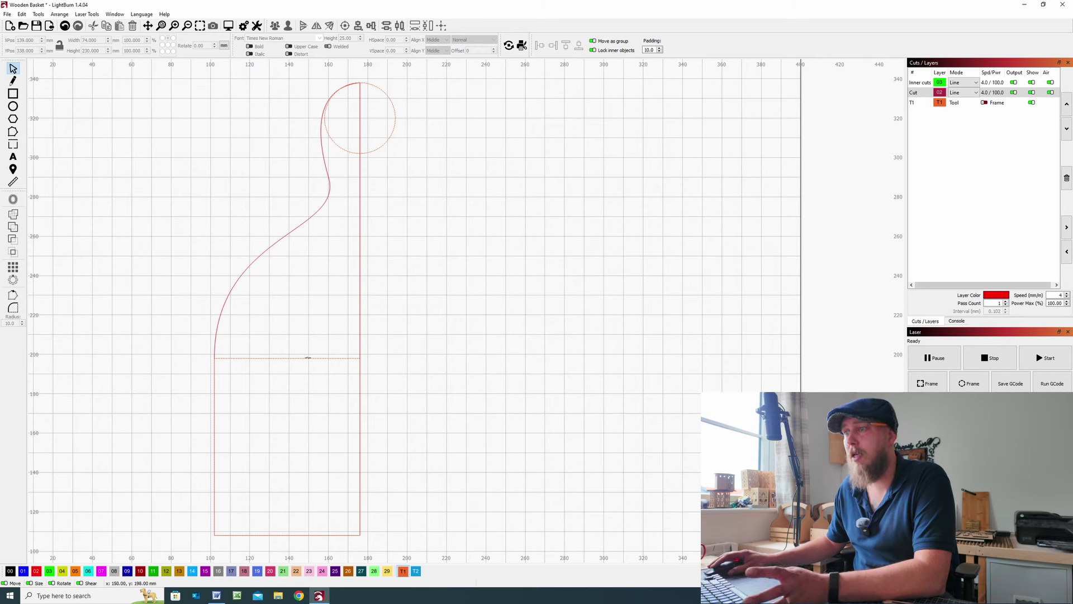
{"action": "left_click", "coordinate": [307, 358]}
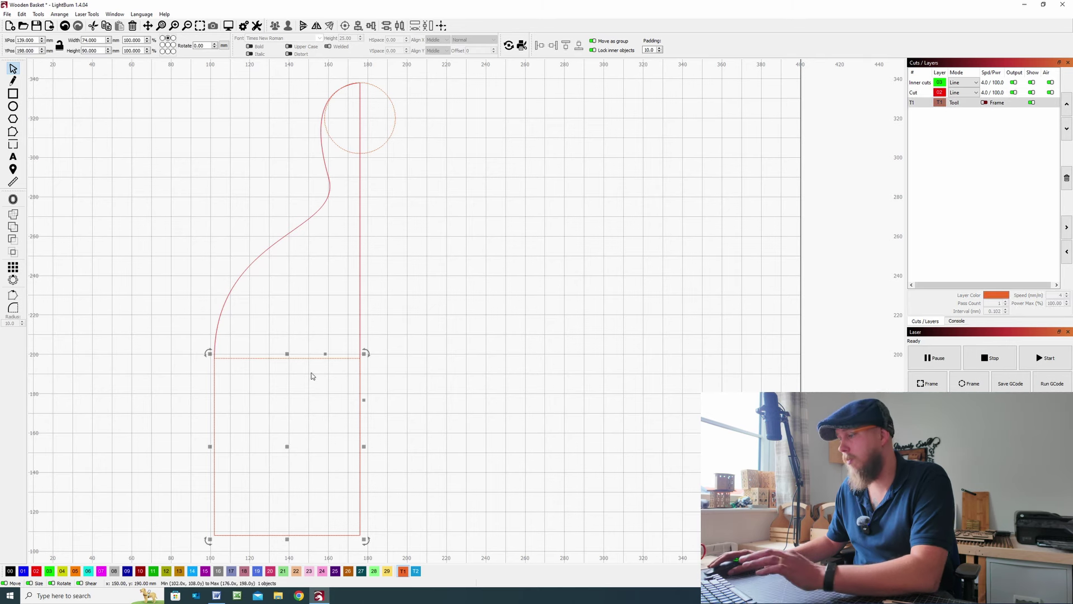
{"action": "key", "text": "Delete"}
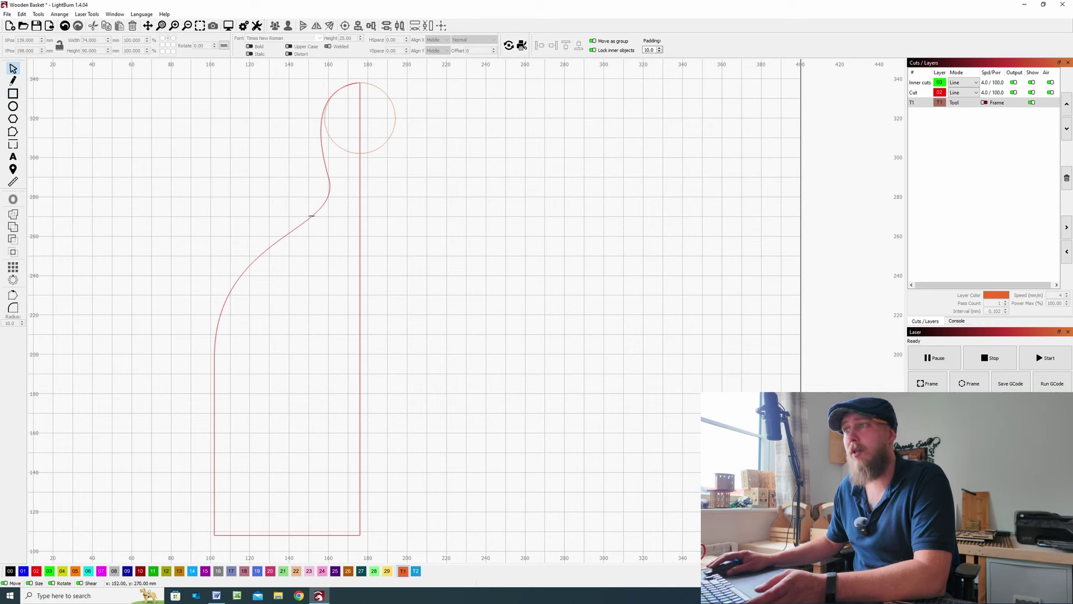
Mirror a duplicate of the half-panel outline horizontally and snap its straight edge onto the original's straight edge at the topmost corner.
{"action": "left_click", "coordinate": [314, 214]}
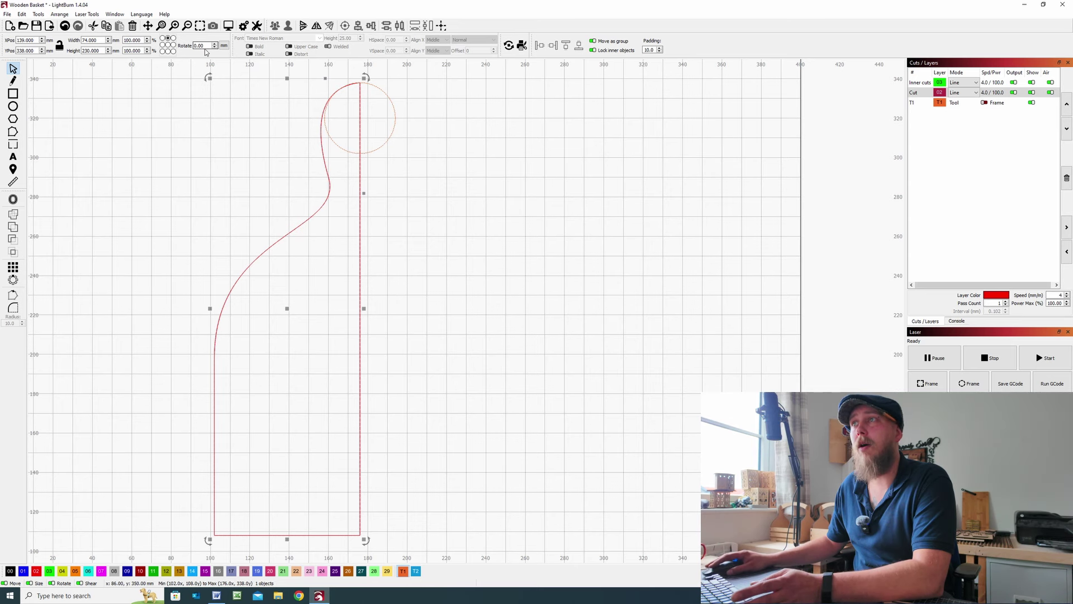
{"action": "left_click", "coordinate": [318, 26]}
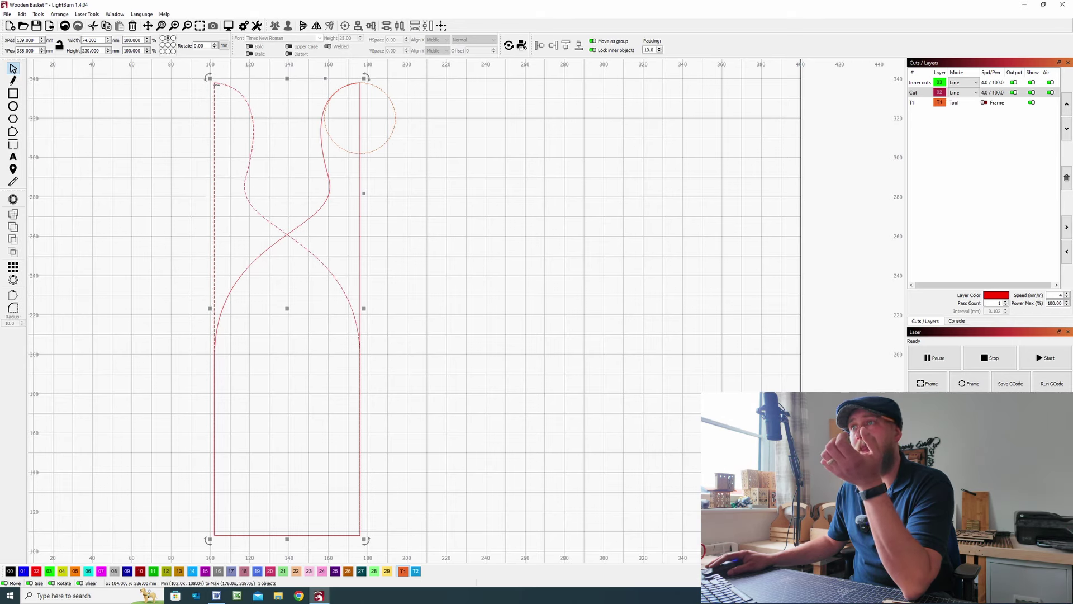
{"action": "scroll", "coordinate": [222, 97], "scroll_direction": "up", "scroll_amount": 3}
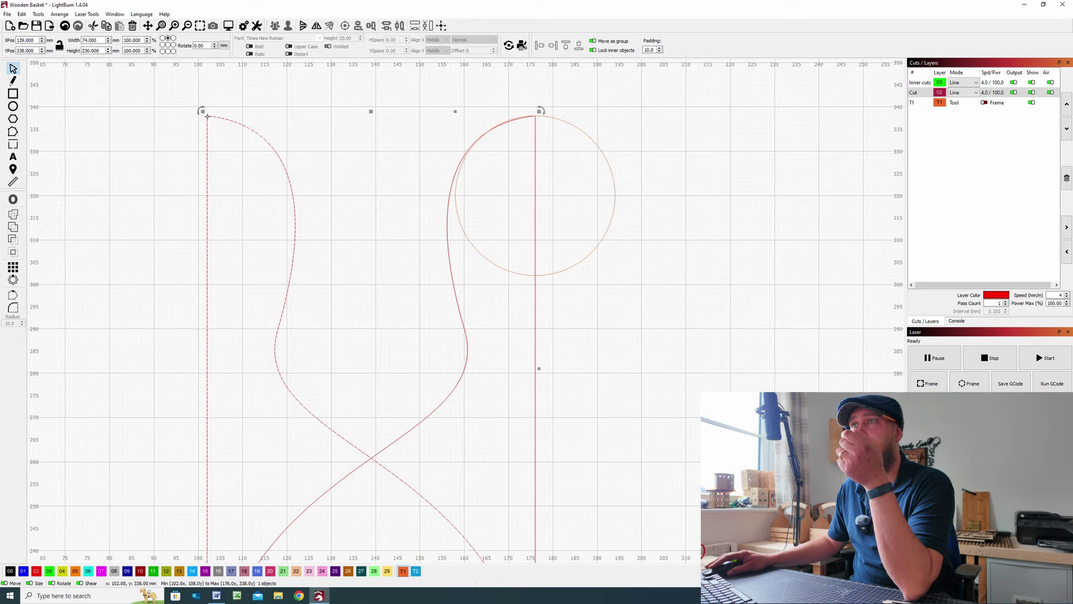
{"action": "left_click_drag", "start_coordinate": [207, 116], "coordinate": [542, 119]}
{"action": "left_click_drag", "start_coordinate": [535, 118], "coordinate": [536, 115]}
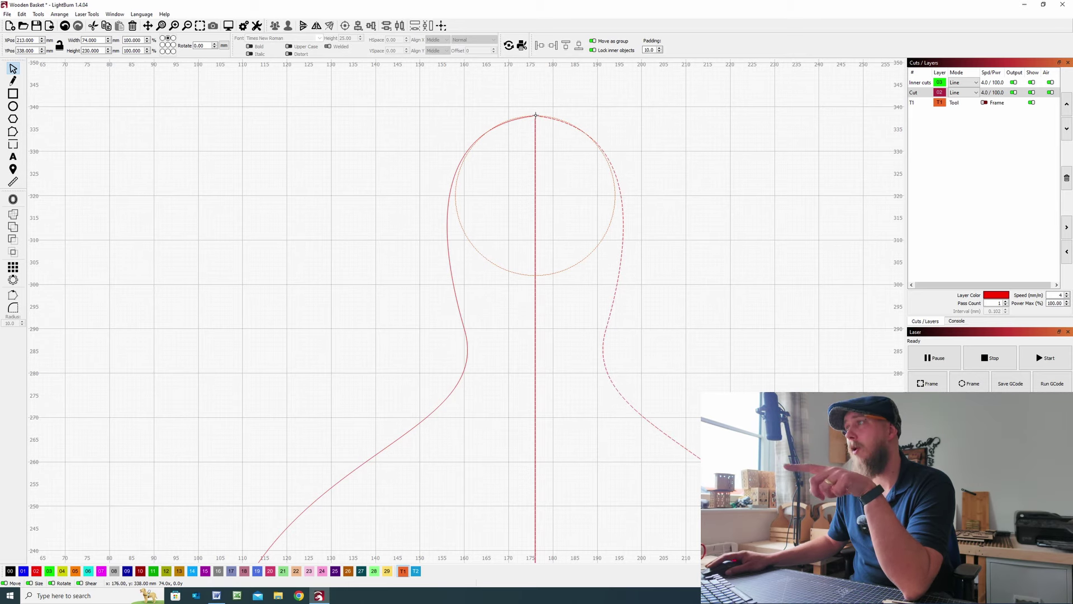
Weld the two mirrored half-panel outlines into a single closed shape.
{"action": "scroll", "coordinate": [535, 115], "scroll_direction": "down", "scroll_amount": 4}
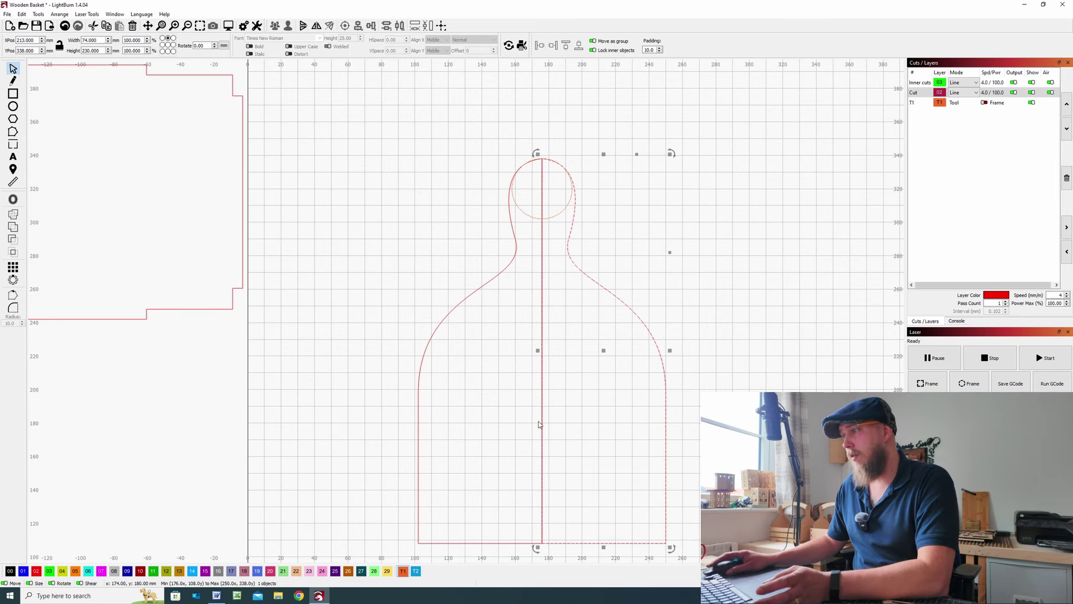
{"action": "left_click", "coordinate": [563, 282]}
{"action": "left_click_drag", "start_coordinate": [601, 278], "coordinate": [503, 245]}
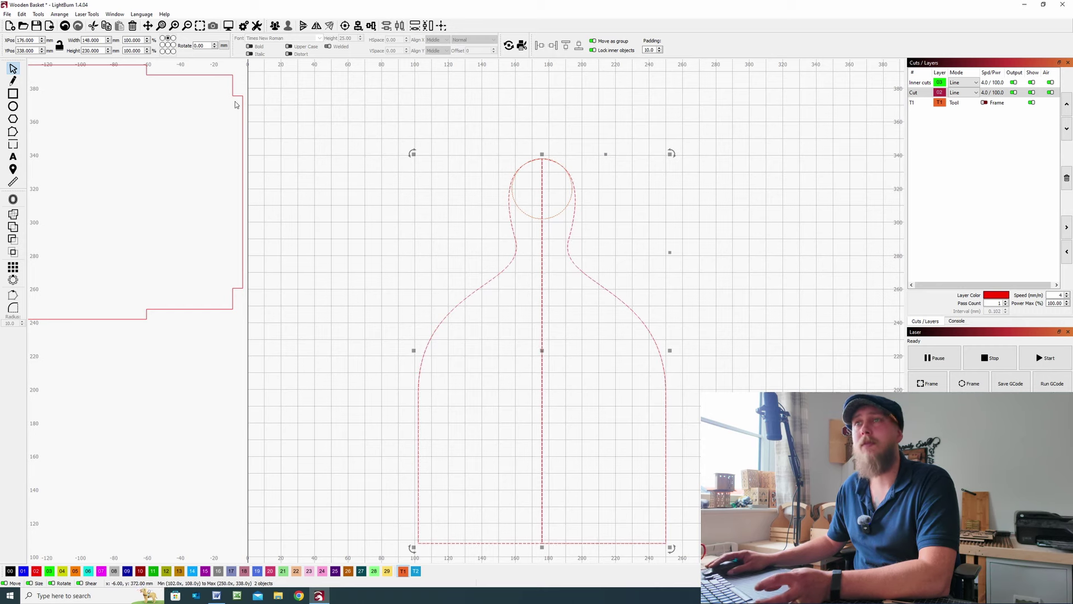
{"action": "left_click", "coordinate": [13, 229]}
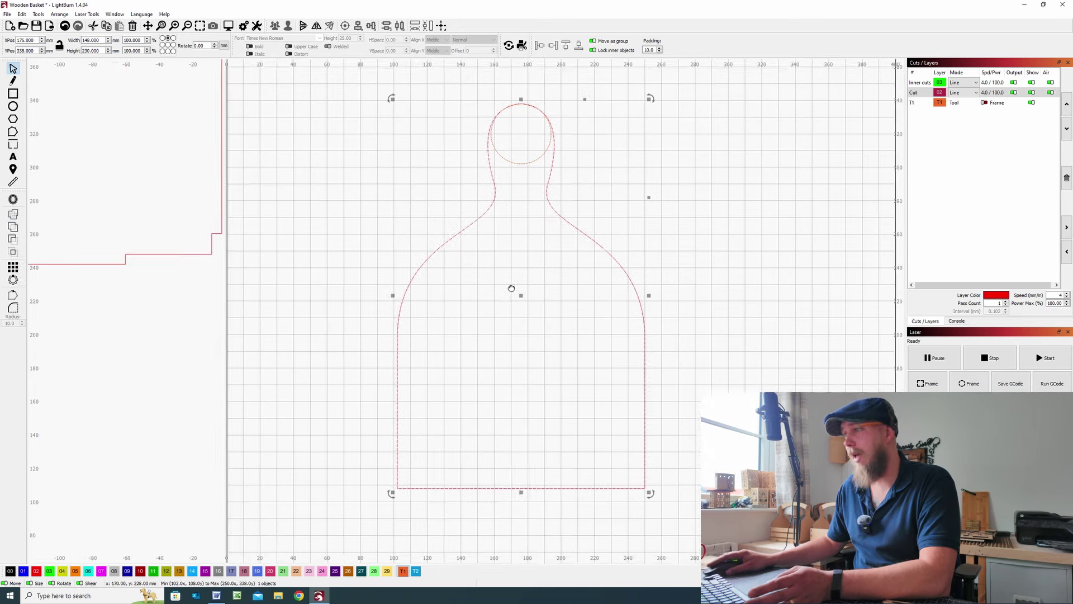
Group the welded panel outline with the guide circle at its head.
{"action": "left_click_drag", "start_coordinate": [529, 342], "coordinate": [510, 287]}
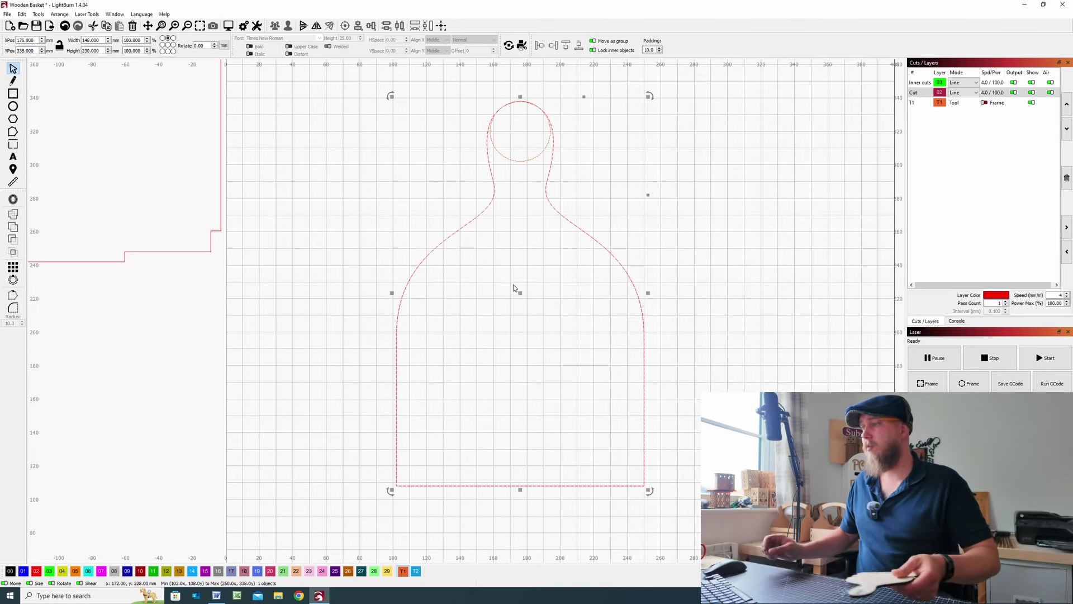
{"action": "left_click", "coordinate": [517, 186]}
{"action": "left_click_drag", "start_coordinate": [478, 136], "coordinate": [467, 124]}
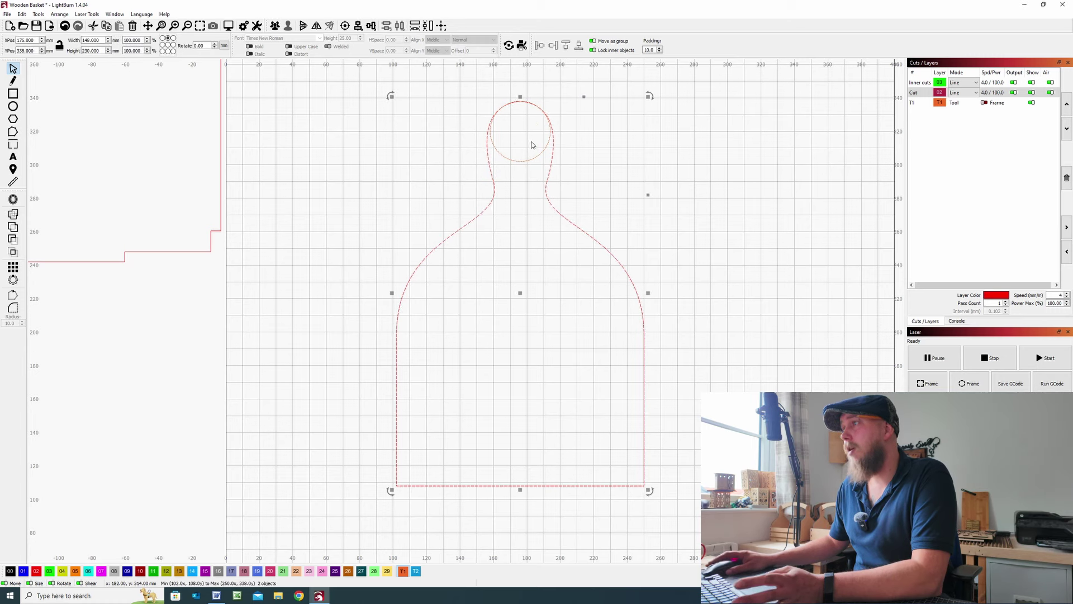
{"action": "left_click", "coordinate": [276, 27]}
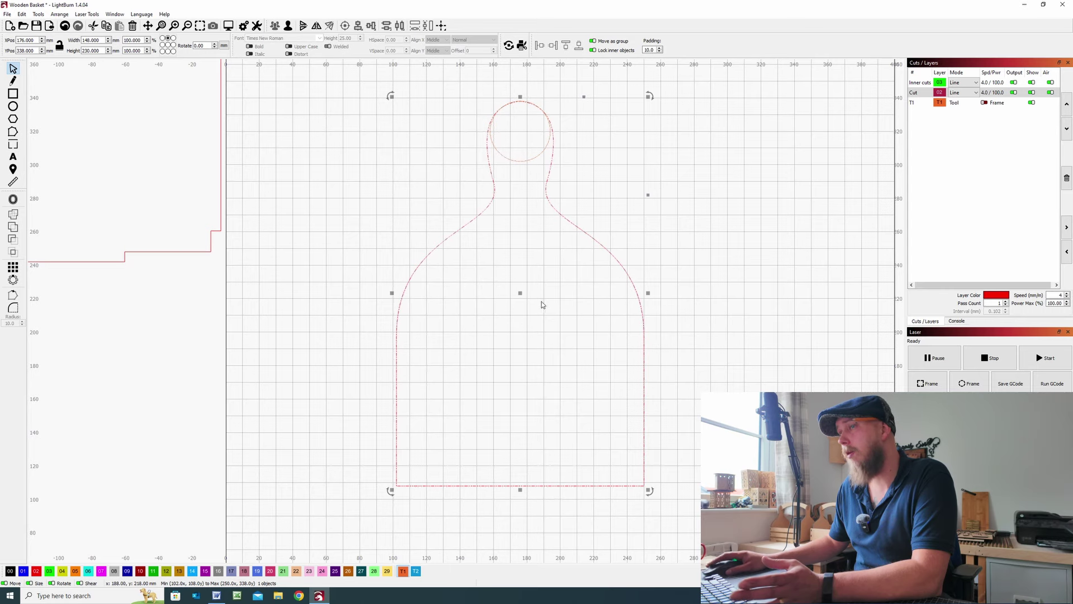
Draw a guide rectangle on tool layer T1 across the panel's base, about 148 mm wide and 13 mm high, and select it.
{"action": "scroll", "coordinate": [541, 304], "scroll_direction": "down", "scroll_amount": 2}
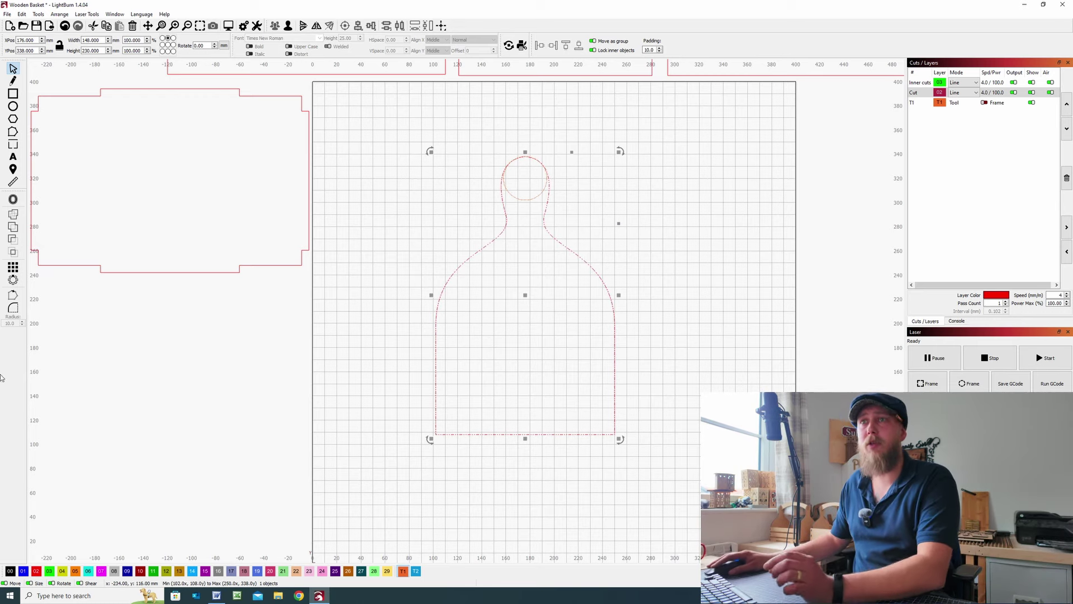
{"action": "left_click", "coordinate": [13, 93]}
{"action": "left_click_drag", "start_coordinate": [448, 435], "coordinate": [362, 360]}
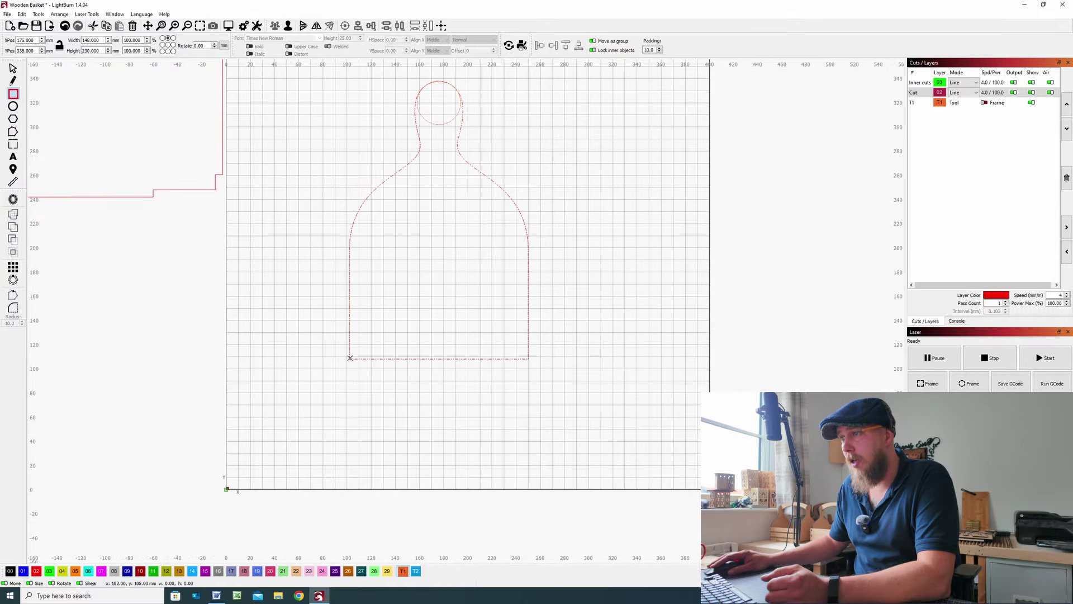
{"action": "left_click_drag", "start_coordinate": [350, 358], "coordinate": [529, 343]}
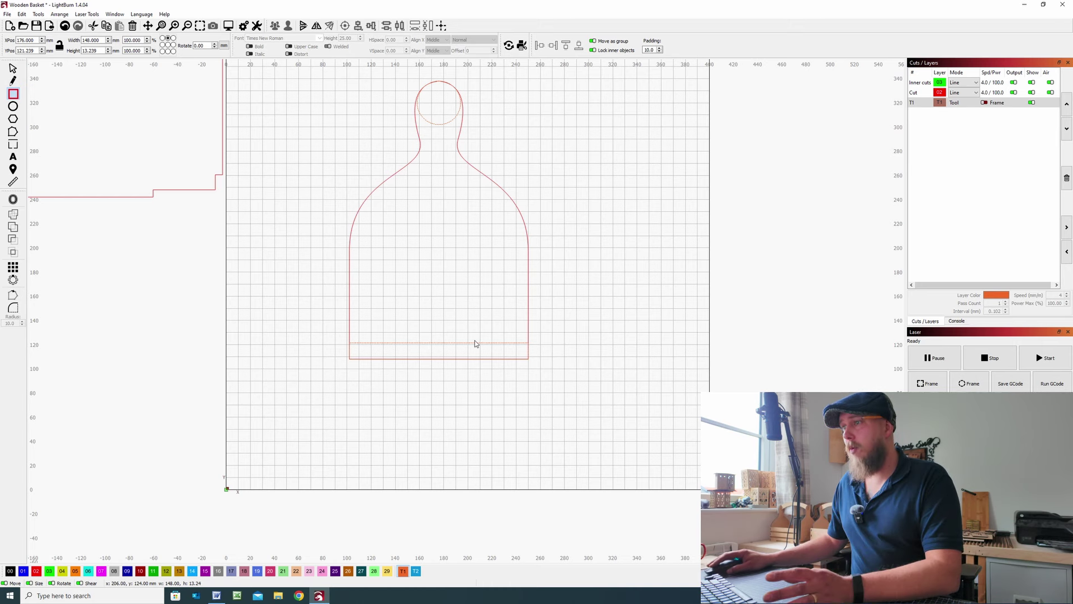
{"action": "left_click", "coordinate": [13, 69]}
{"action": "left_click", "coordinate": [410, 358]}
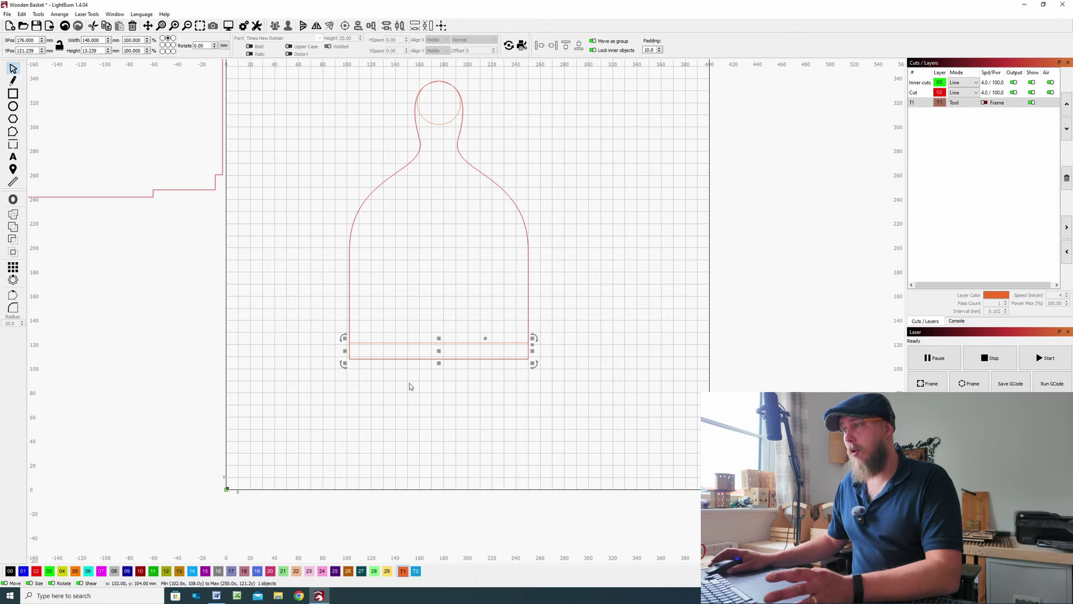
Set the base guide rectangle's height to 6 mm, anchored at its bottom-left corner.
{"action": "scroll", "coordinate": [457, 351], "scroll_direction": "up", "scroll_amount": 3}
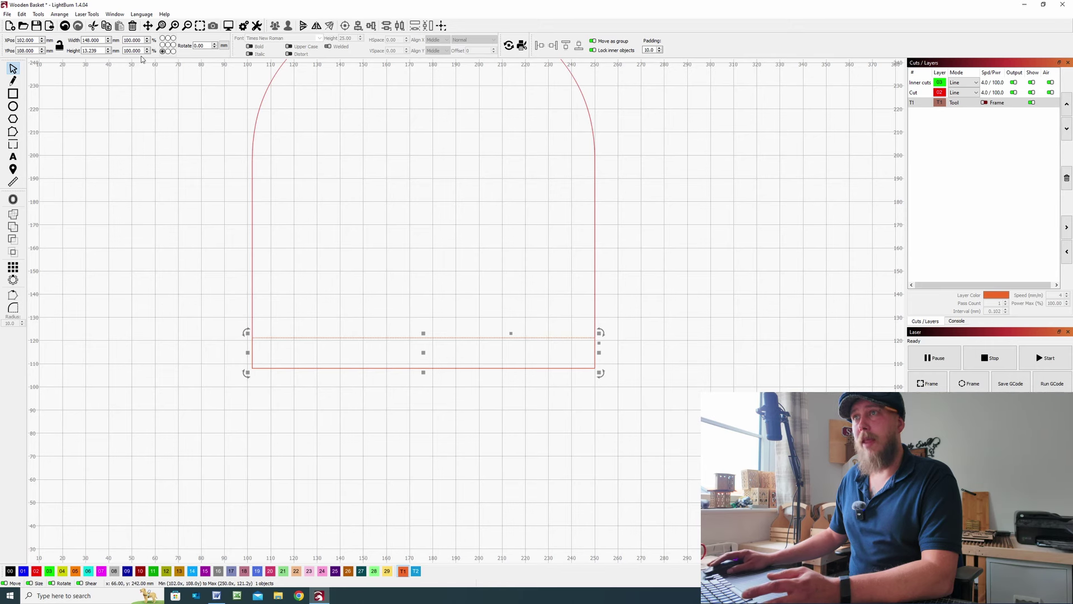
{"action": "key", "text": "Tab"}
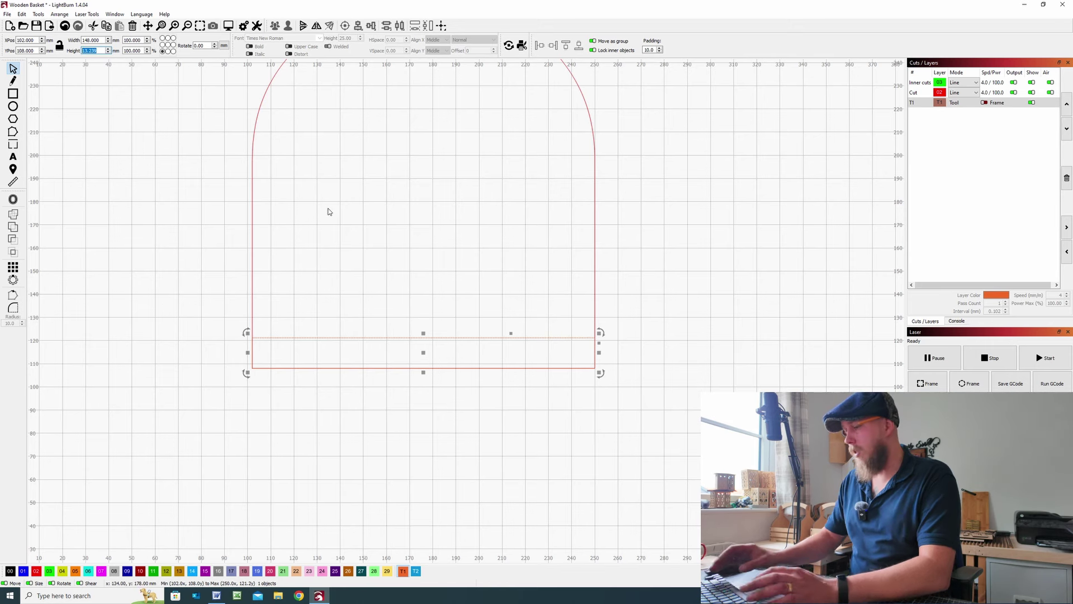
{"action": "type", "text": "6"}
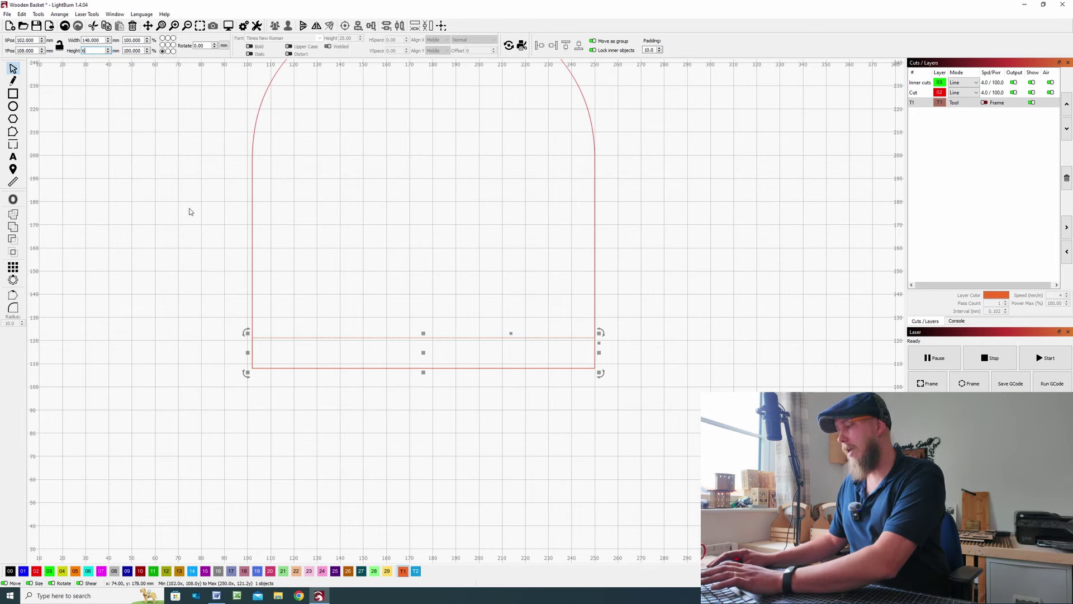
{"action": "key", "text": "Return"}
{"action": "left_click", "coordinate": [316, 311]}
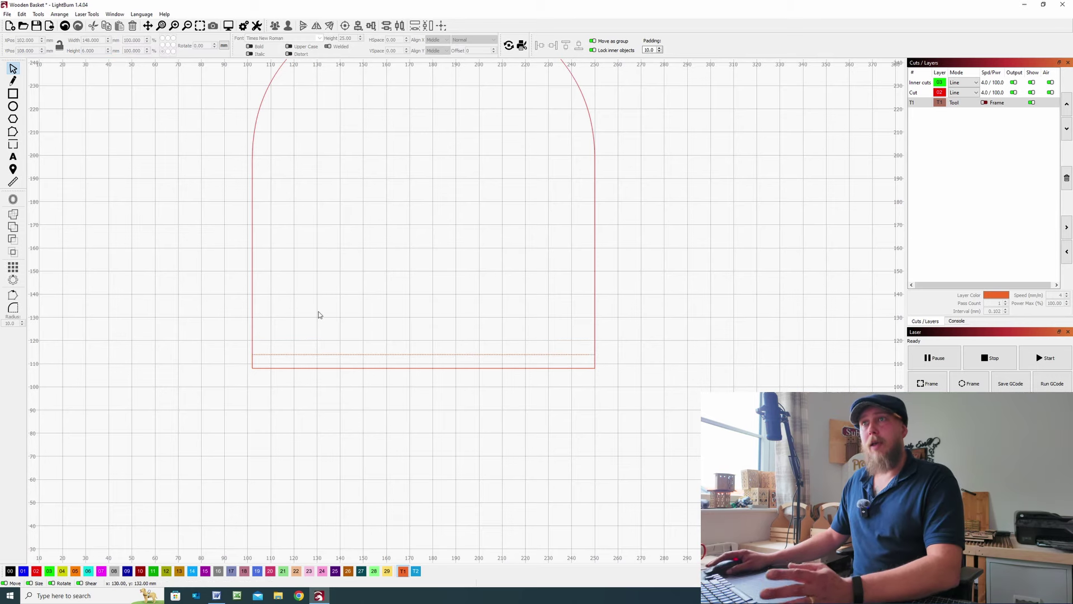
Draw a horizontal rectangle about 106 mm wide and 14 mm high inside the lower part of the panel.
{"action": "scroll", "coordinate": [117, 162], "scroll_direction": "down", "scroll_amount": 4}
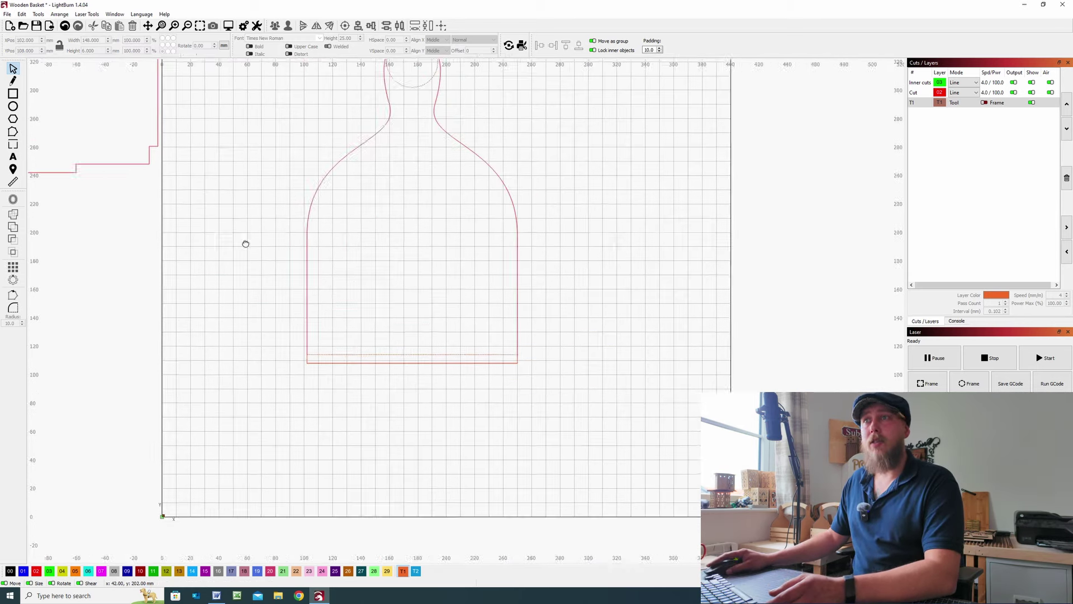
{"action": "scroll", "coordinate": [174, 108], "scroll_direction": "up", "scroll_amount": 3}
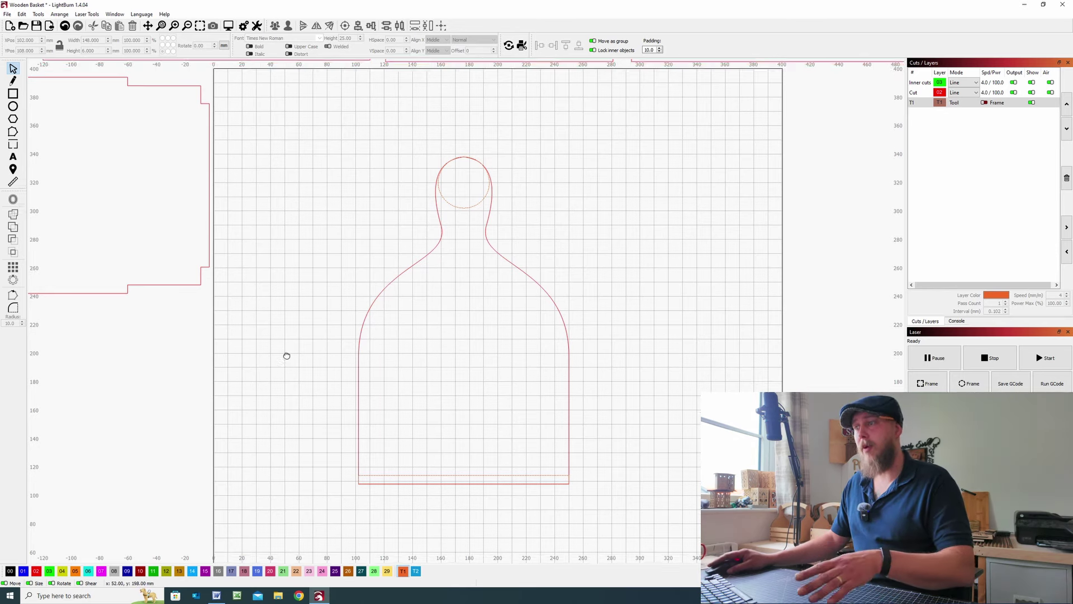
{"action": "left_click_drag", "start_coordinate": [285, 356], "coordinate": [228, 254]}
{"action": "left_click", "coordinate": [13, 93]}
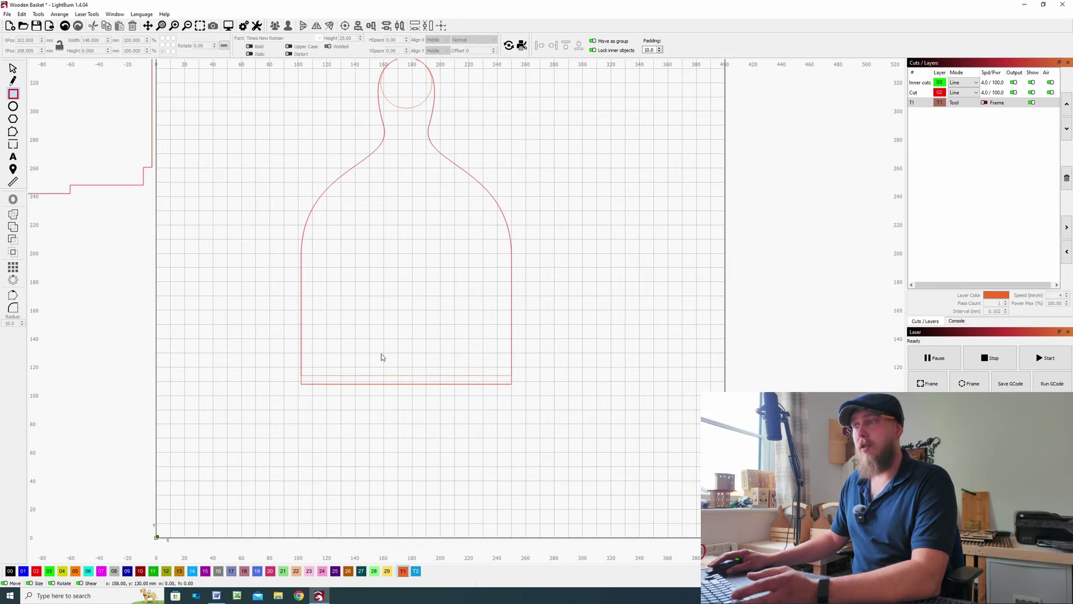
{"action": "left_click_drag", "start_coordinate": [329, 311], "coordinate": [480, 330]}
{"action": "key", "text": "Escape"}
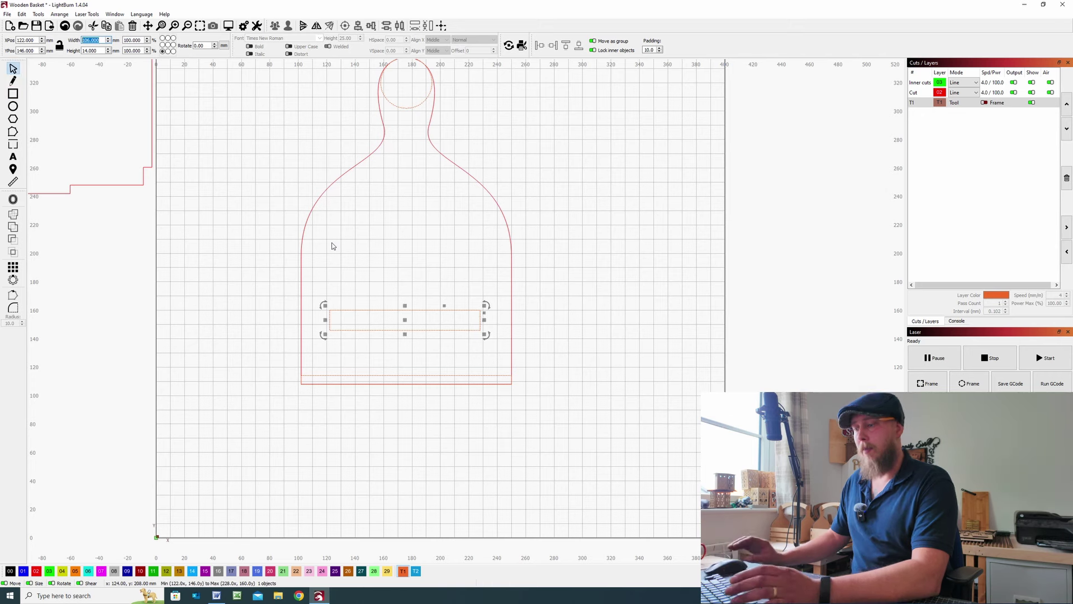
Resize the new rectangle to 115 mm wide and 6 mm high.
{"action": "type", "text": "115"}
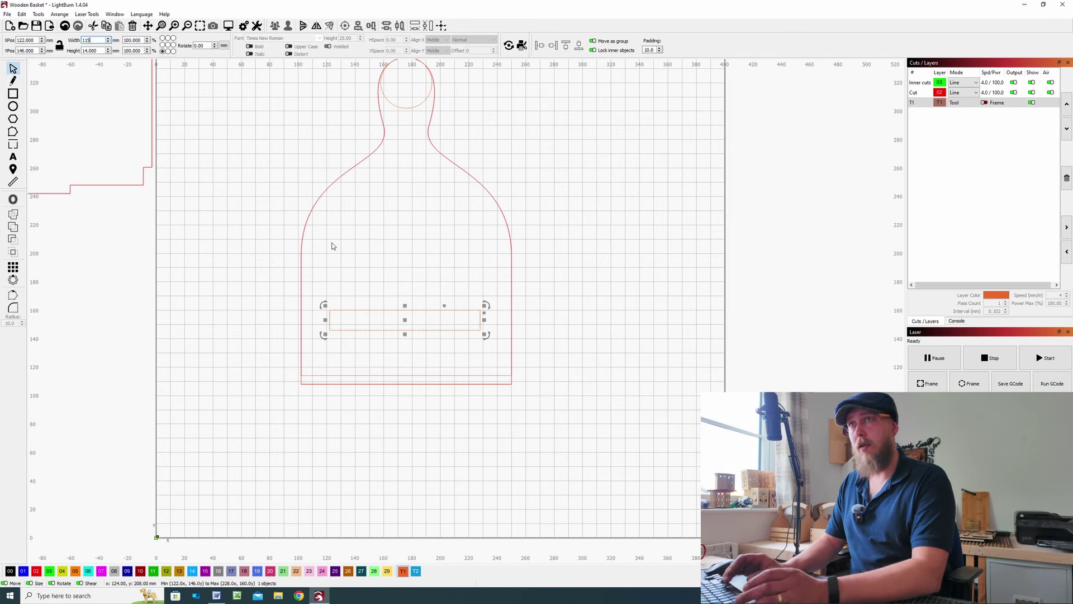
{"action": "key", "text": "Tab"}
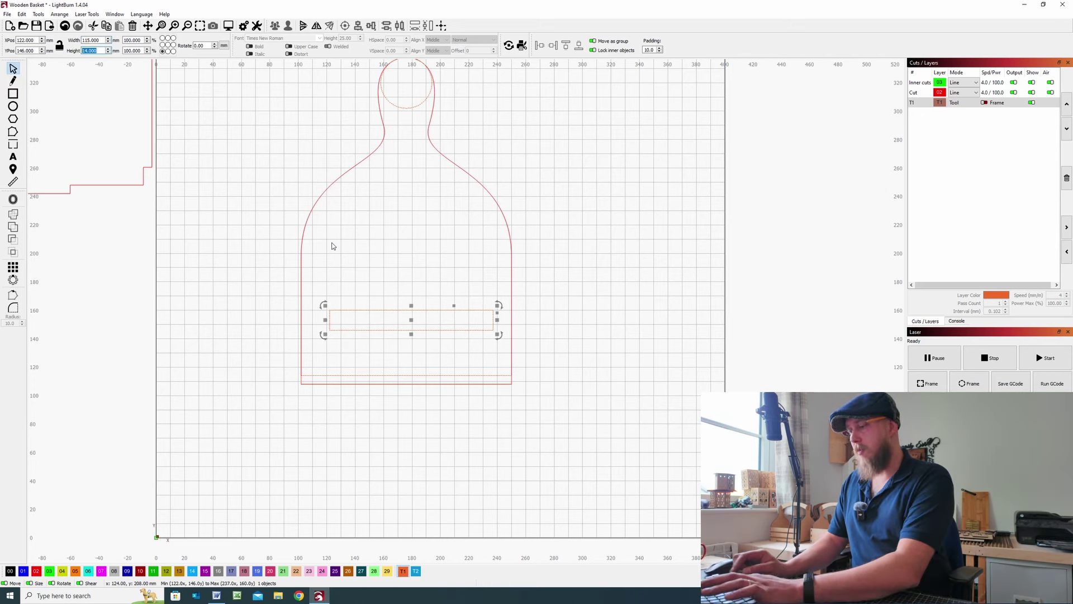
{"action": "type", "text": "6"}
{"action": "key", "text": "Return"}
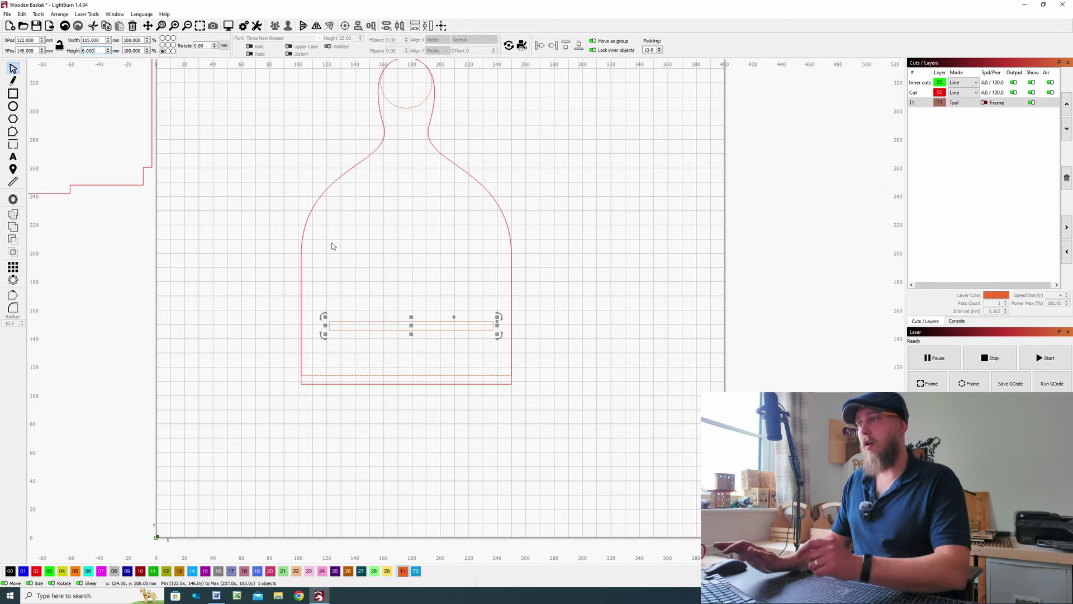
Assign the 115 mm slot to the Inner cuts layer and snap its bottom centre onto the midpoint of the base guide's upper edge.
{"action": "left_click", "coordinate": [50, 571]}
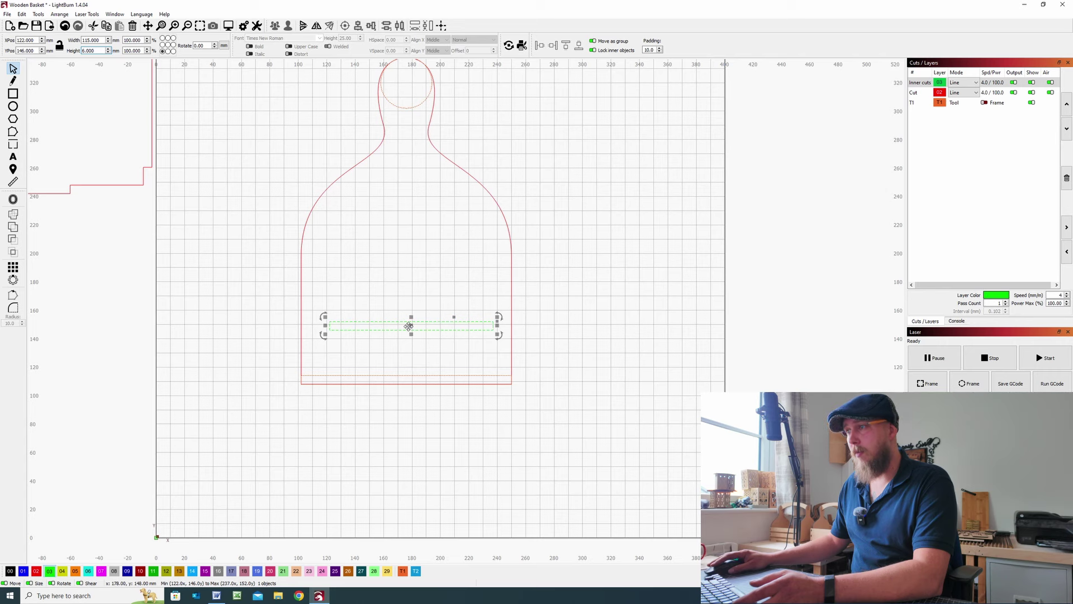
{"action": "left_click_drag", "start_coordinate": [412, 325], "coordinate": [404, 370]}
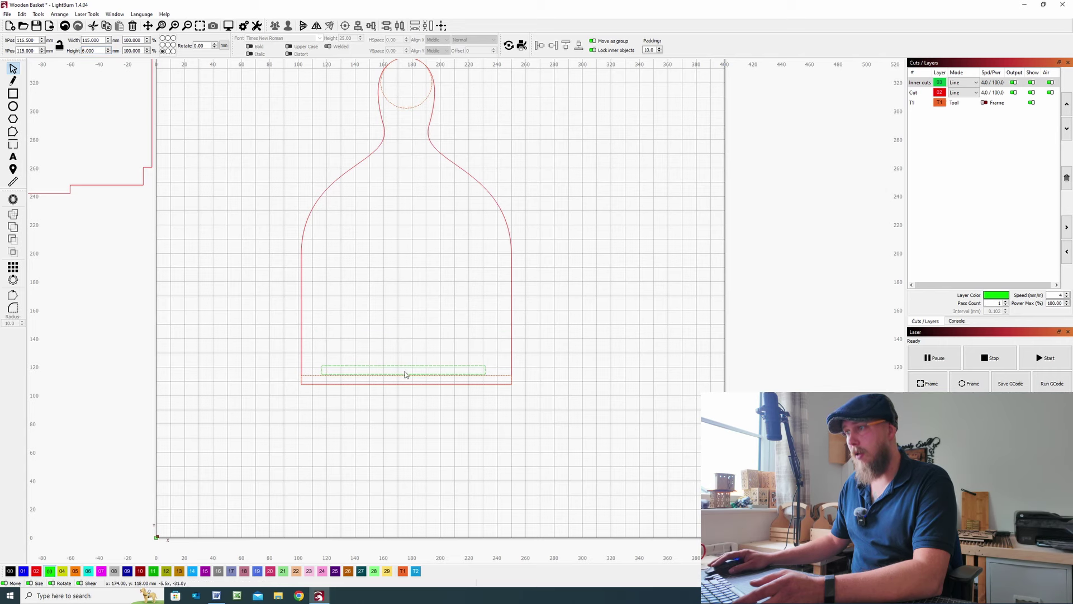
{"action": "scroll", "coordinate": [405, 369], "scroll_direction": "up", "scroll_amount": 5}
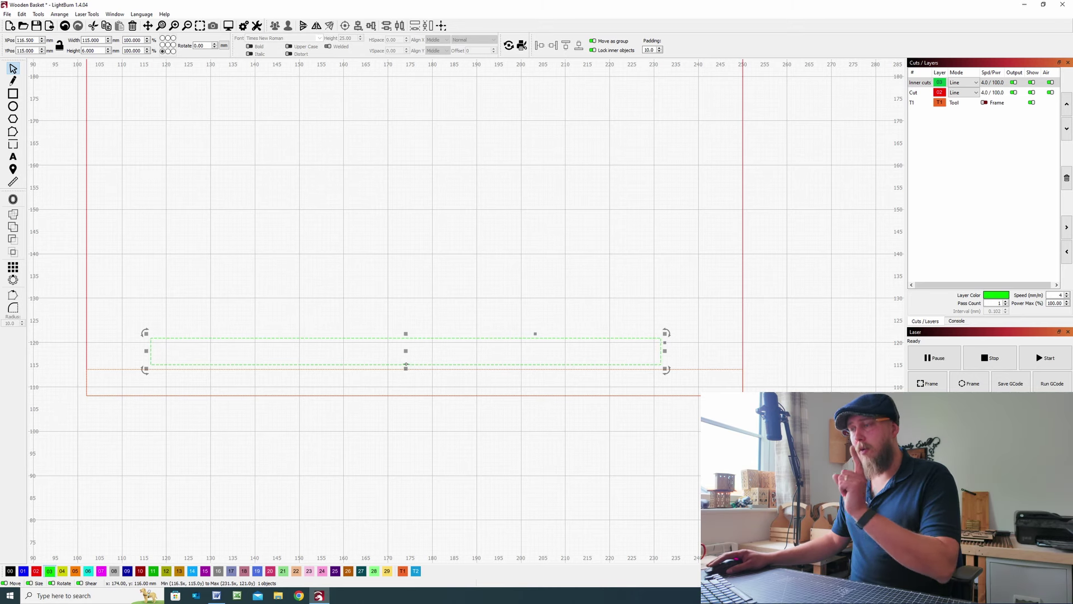
{"action": "mouse_move", "coordinate": [406, 365]}
{"action": "left_mouse_down"}
{"action": "mouse_move", "coordinate": [400, 356]}
{"action": "mouse_move", "coordinate": [402, 369]}
{"action": "mouse_move", "coordinate": [392, 369]}
{"action": "mouse_move", "coordinate": [411, 369]}
{"action": "left_mouse_up"}
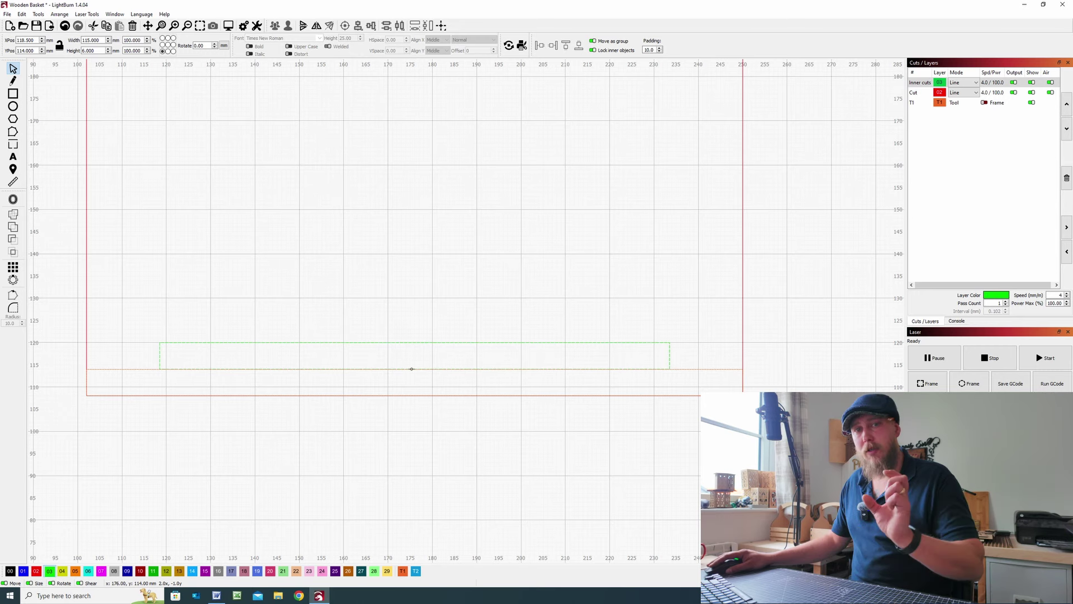
{"action": "left_click_drag", "start_coordinate": [411, 369], "coordinate": [412, 369]}
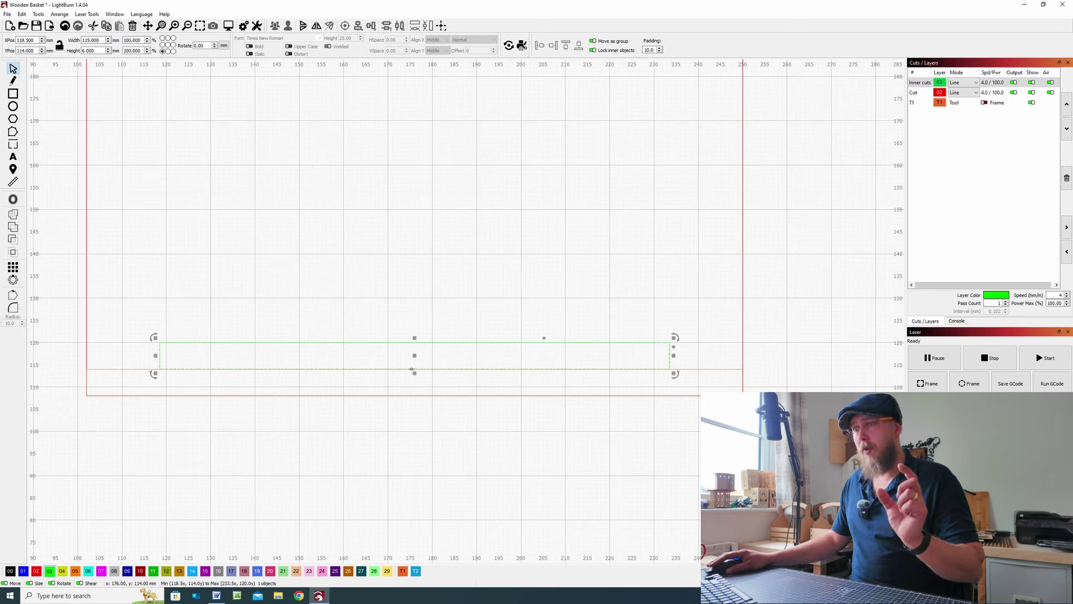
Group the bottom slot with the panel outline.
{"action": "left_click", "coordinate": [339, 309]}
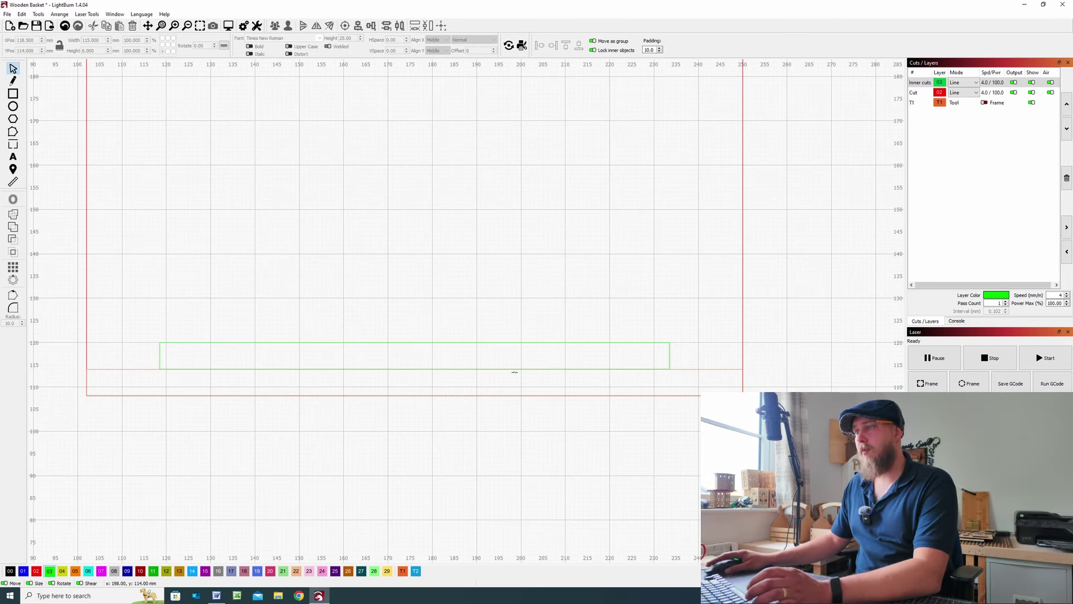
{"action": "scroll", "coordinate": [473, 320], "scroll_direction": "down", "scroll_amount": 3}
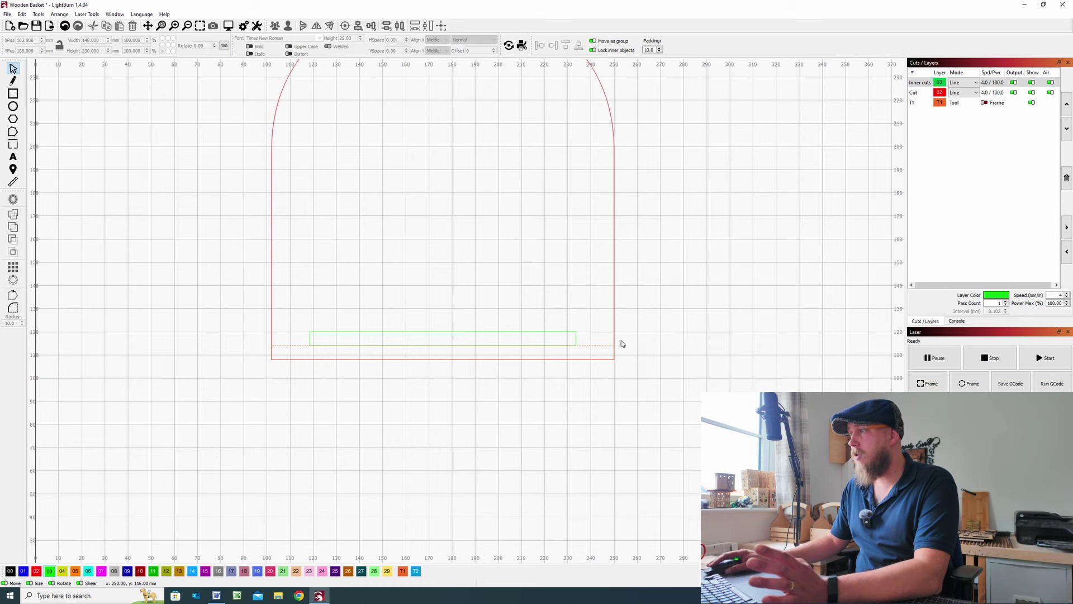
{"action": "left_click_drag", "start_coordinate": [566, 327], "coordinate": [541, 329]}
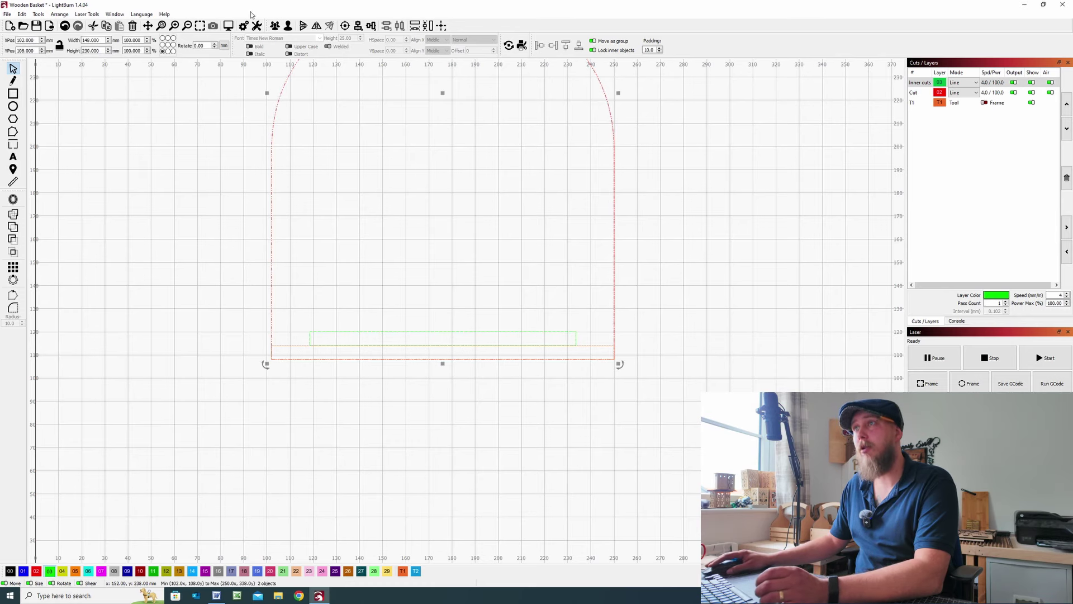
{"action": "left_click", "coordinate": [275, 26]}
Draw a vertical rectangle in the panel's circular head and set its size to 6 mm wide and 30 mm high.
{"action": "scroll", "coordinate": [439, 240], "scroll_direction": "down", "scroll_amount": 4}
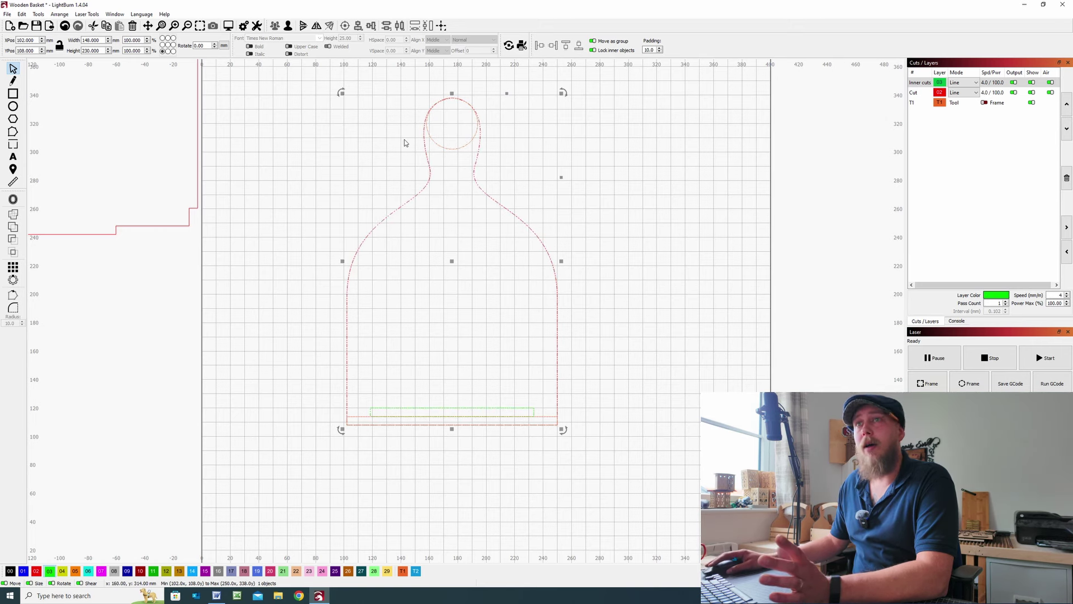
{"action": "left_click", "coordinate": [12, 94]}
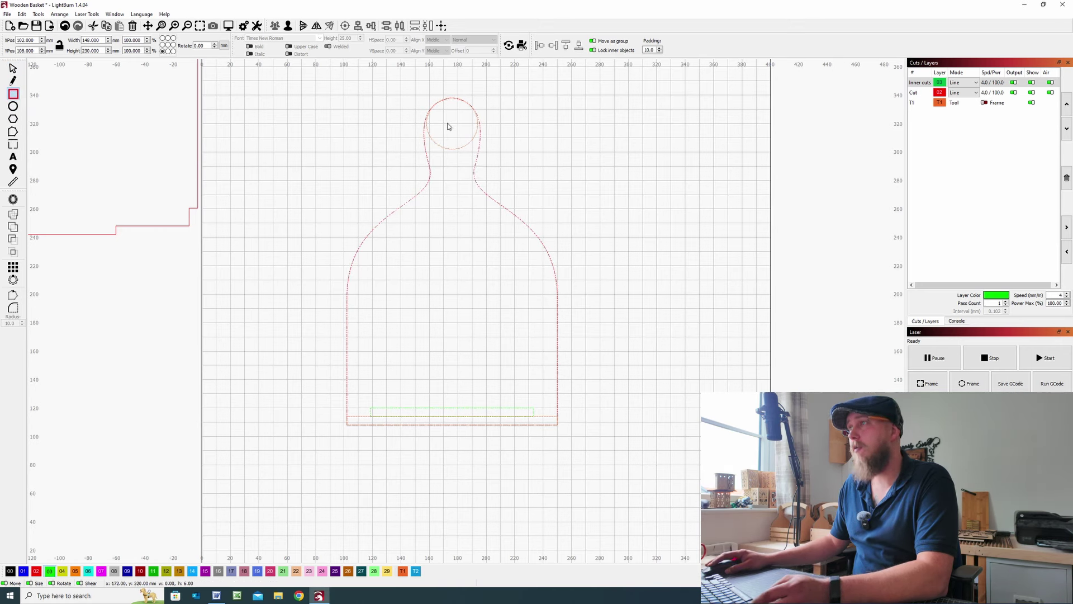
{"action": "left_click_drag", "start_coordinate": [457, 133], "coordinate": [457, 137]}
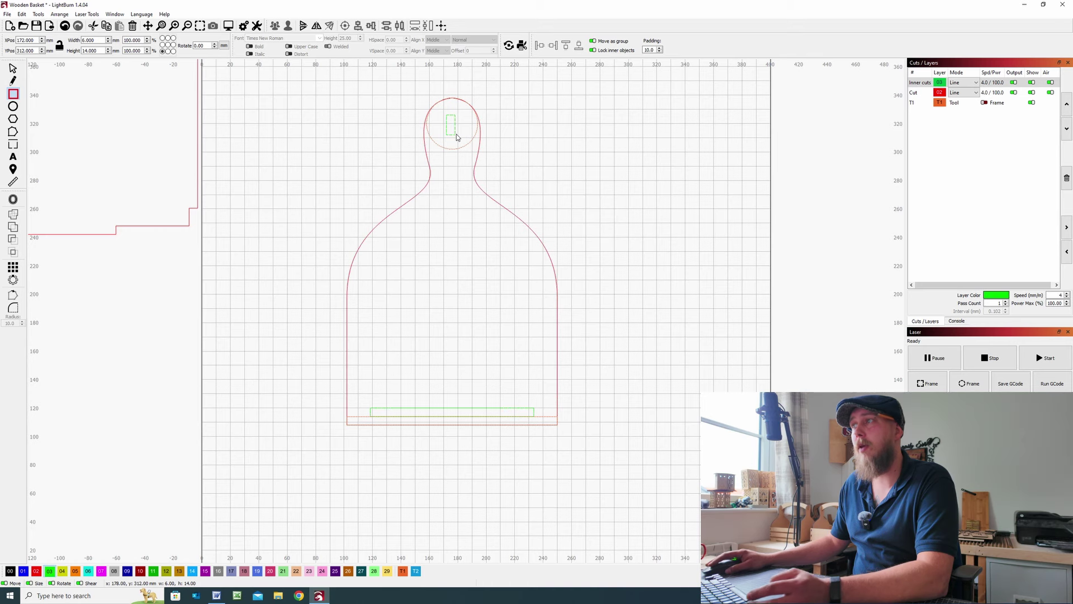
{"action": "left_click", "coordinate": [100, 41]}
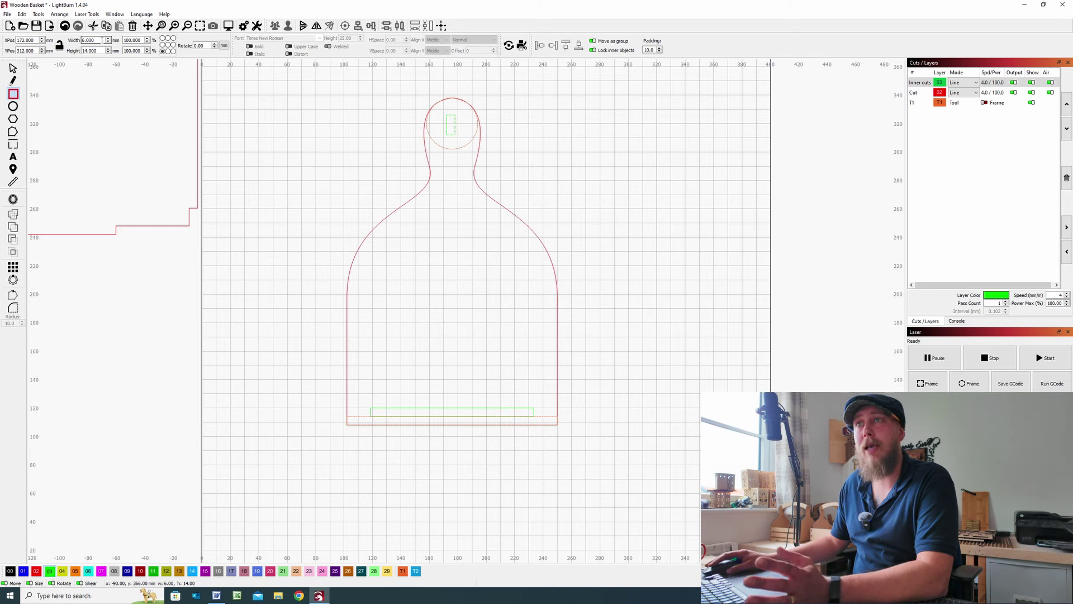
{"action": "double_click", "coordinate": [94, 40]}
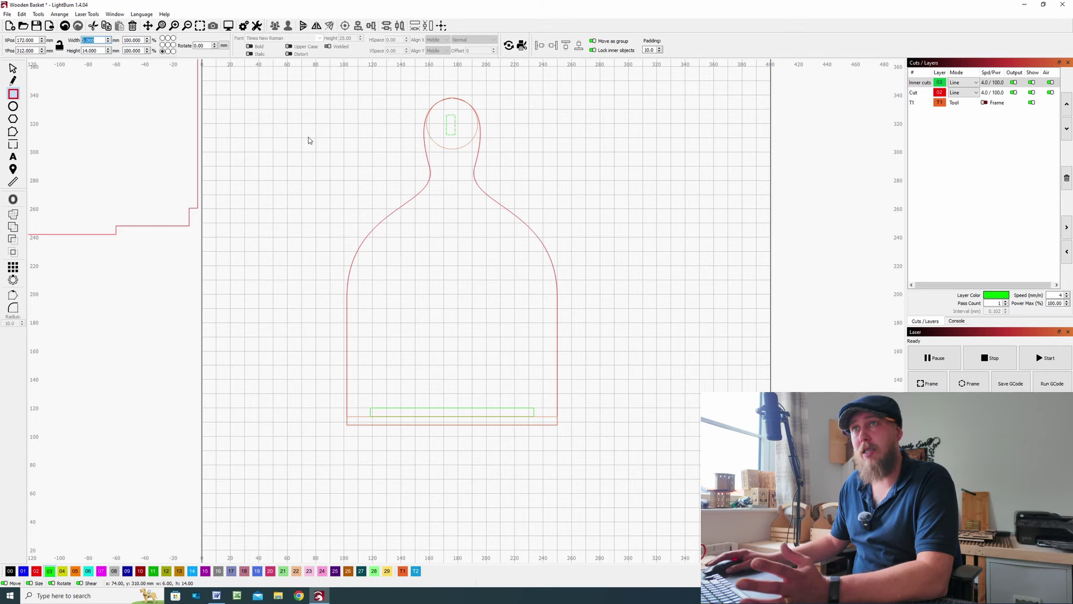
{"action": "double_click", "coordinate": [100, 50]}
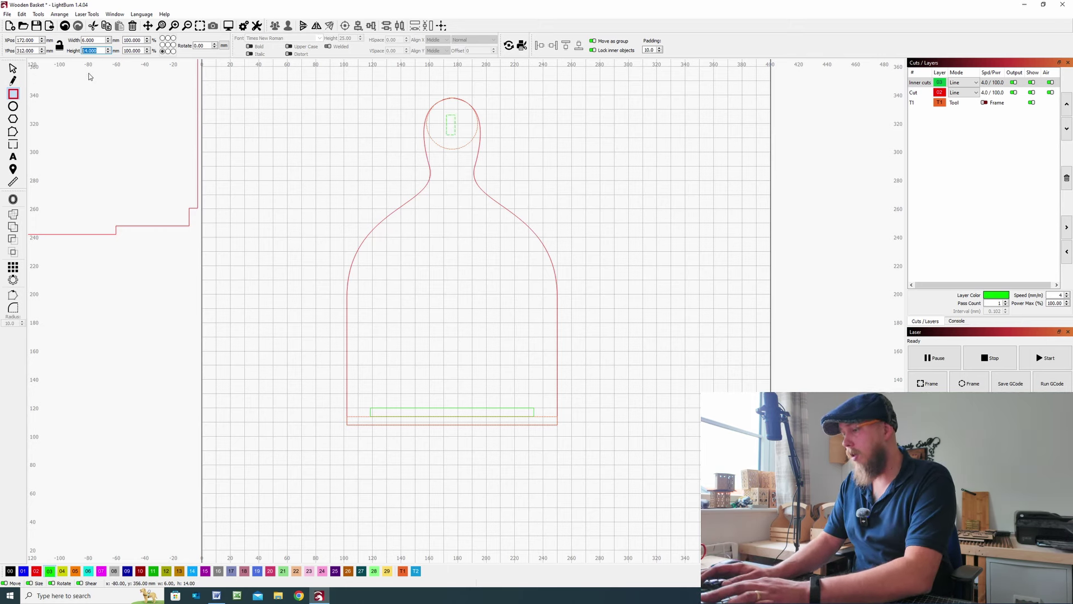
{"action": "type", "text": "30"}
{"action": "key", "text": "Return"}
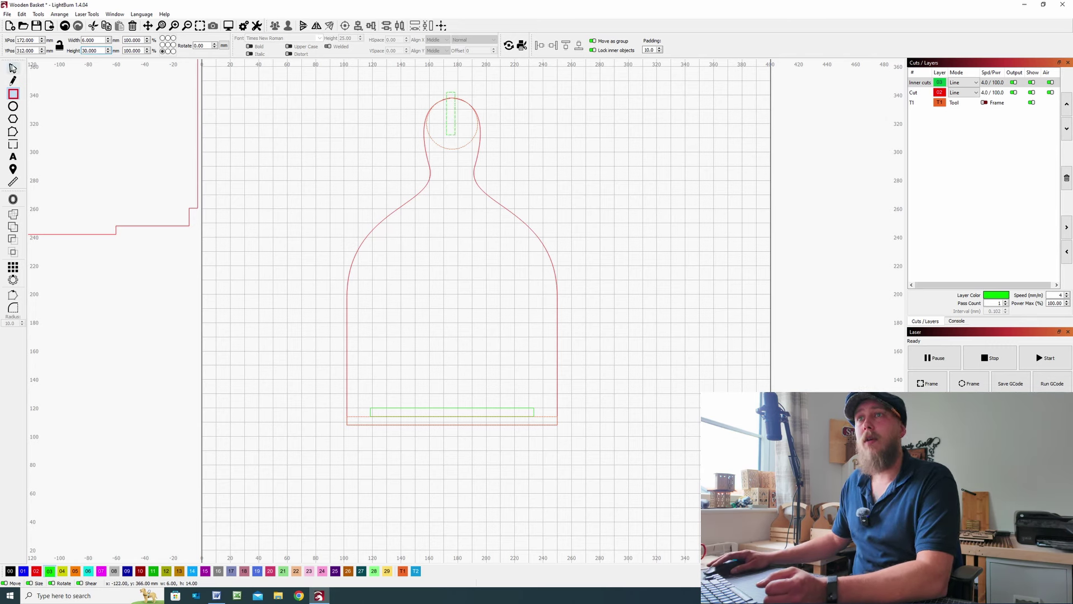
Move the 6 by 30 mm handle slot onto the centre of the circle in the panel's head.
{"action": "left_click", "coordinate": [12, 68]}
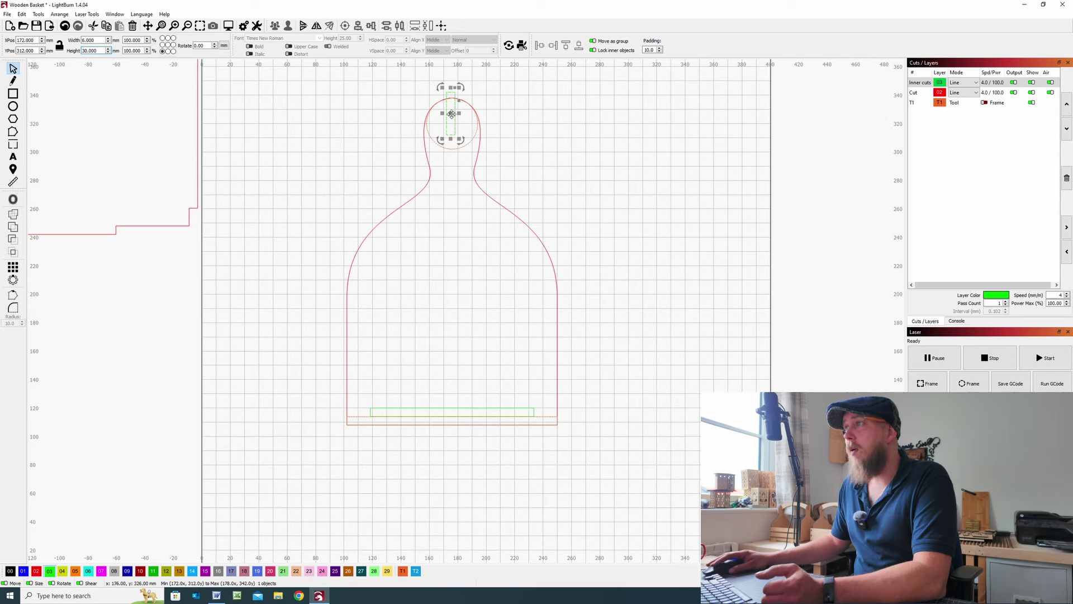
{"action": "left_click_drag", "start_coordinate": [452, 114], "coordinate": [453, 122]}
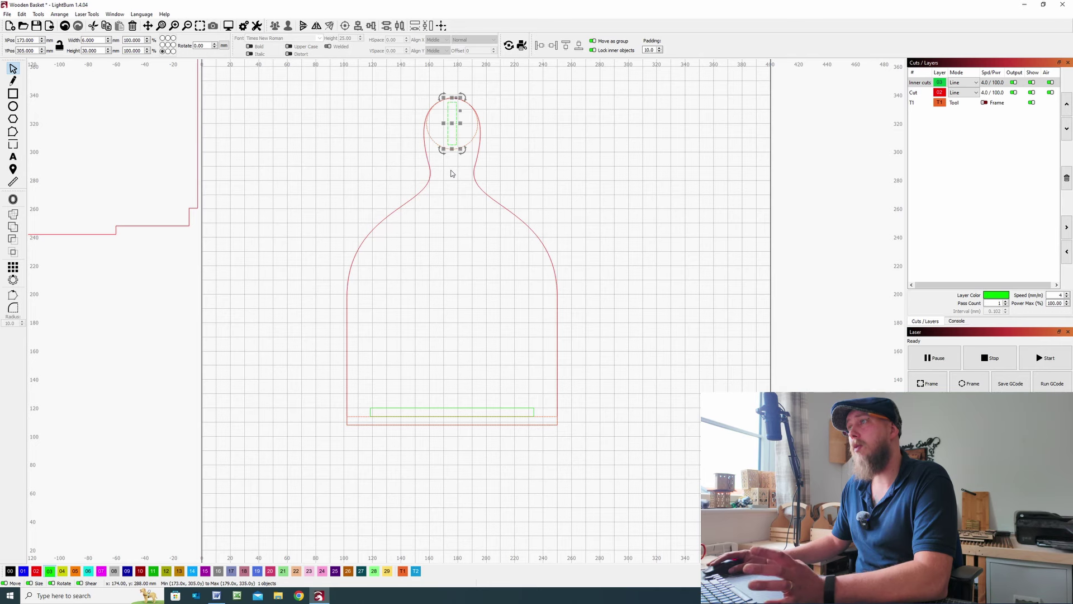
{"action": "key", "text": "Escape"}
Group the handle slot with the short side panel and move the panel off the work area, beneath the tabbed base part.
{"action": "key", "text": "ctrl+shift+a"}
{"action": "left_click_drag", "start_coordinate": [462, 360], "coordinate": [250, 104]}
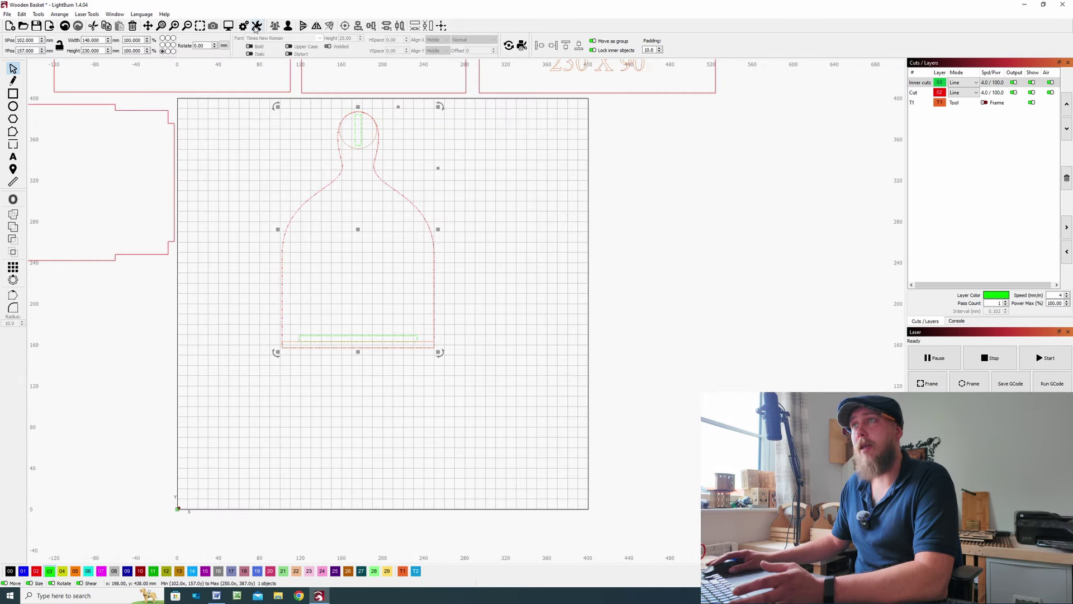
{"action": "left_click_drag", "start_coordinate": [360, 237], "coordinate": [187, 315]}
{"action": "scroll", "coordinate": [347, 246], "scroll_direction": "down", "scroll_amount": 4}
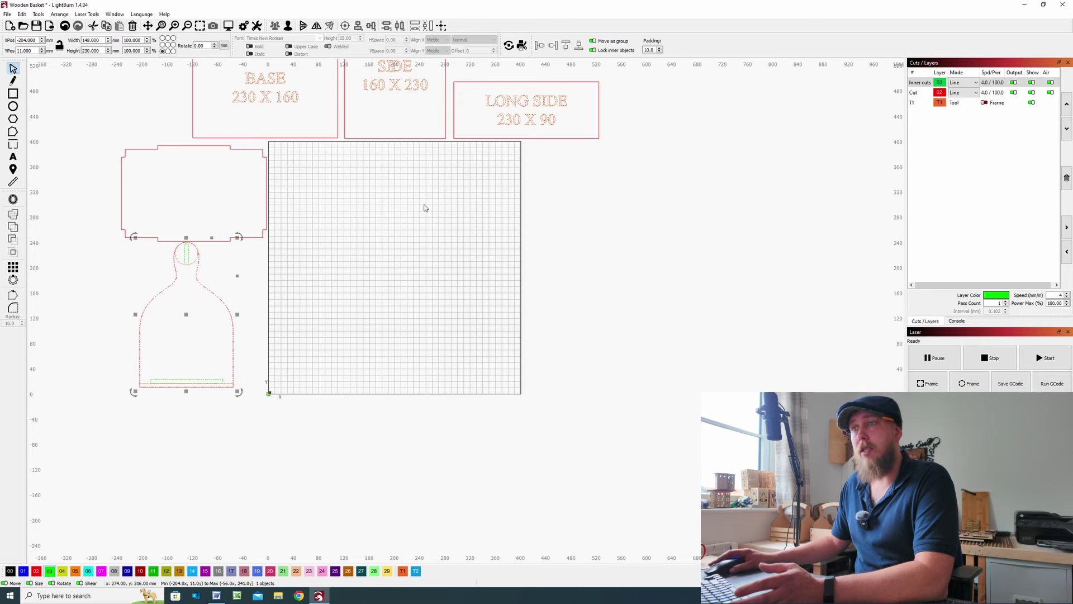
Draw a rectangle on the empty work area and size it to 230 mm wide and 90 mm high for the long side.
{"action": "scroll", "coordinate": [199, 333], "scroll_direction": "down", "scroll_amount": 1}
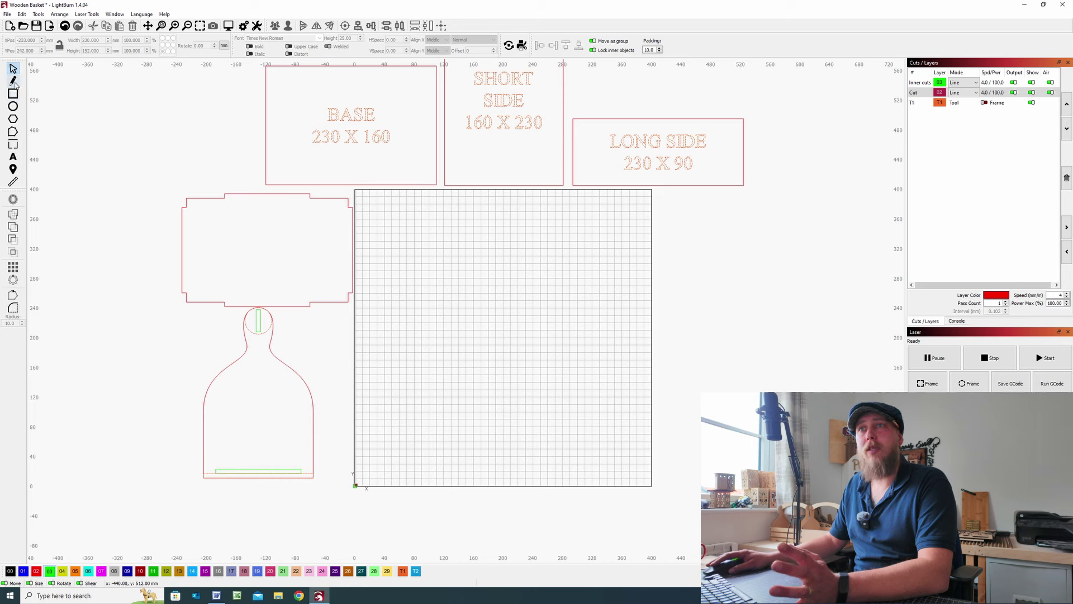
{"action": "left_click", "coordinate": [13, 93]}
{"action": "left_click_drag", "start_coordinate": [433, 245], "coordinate": [558, 276]}
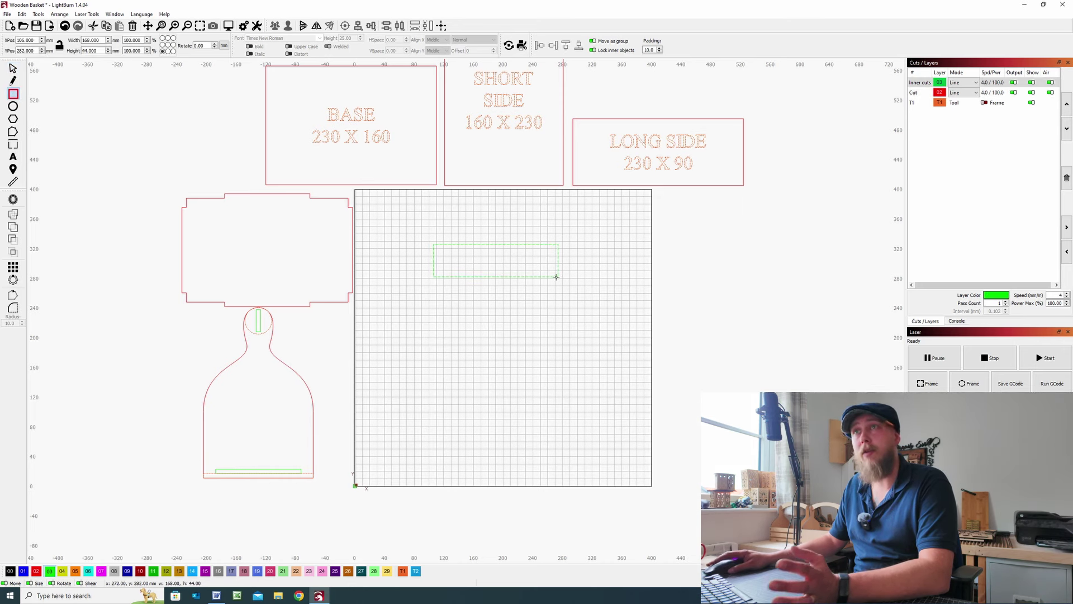
{"action": "double_click", "coordinate": [100, 40]}
{"action": "type", "text": "230"}
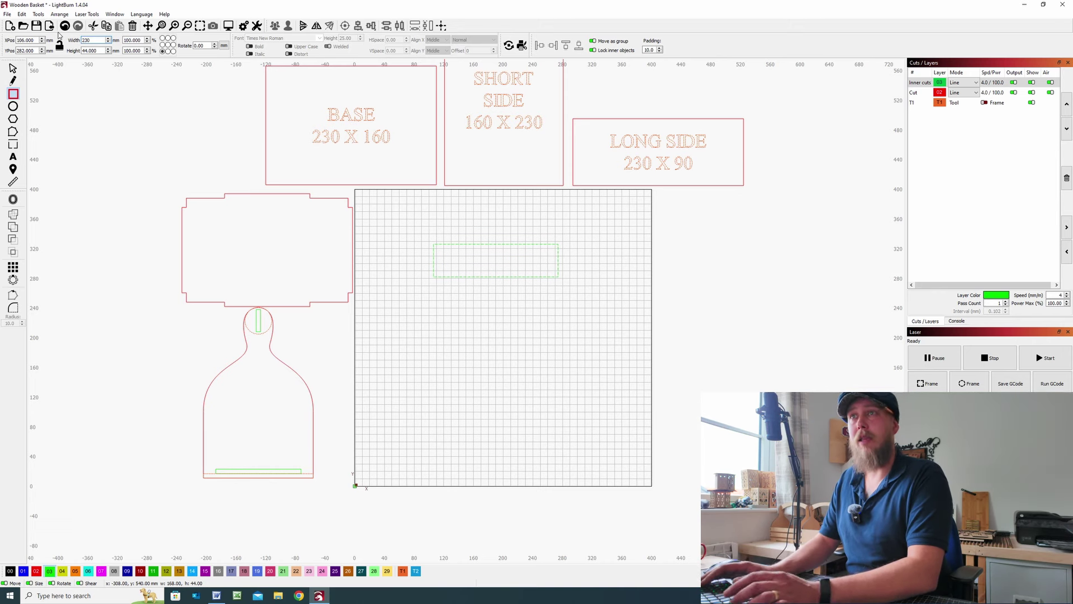
{"action": "key", "text": "Tab"}
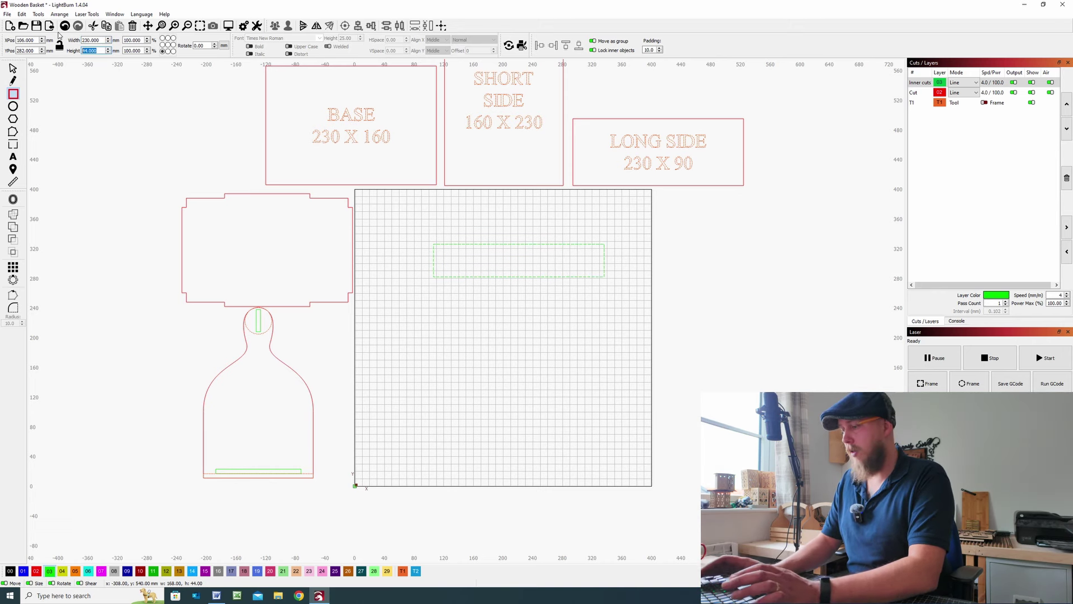
{"action": "type", "text": "90"}
{"action": "key", "text": "Return"}
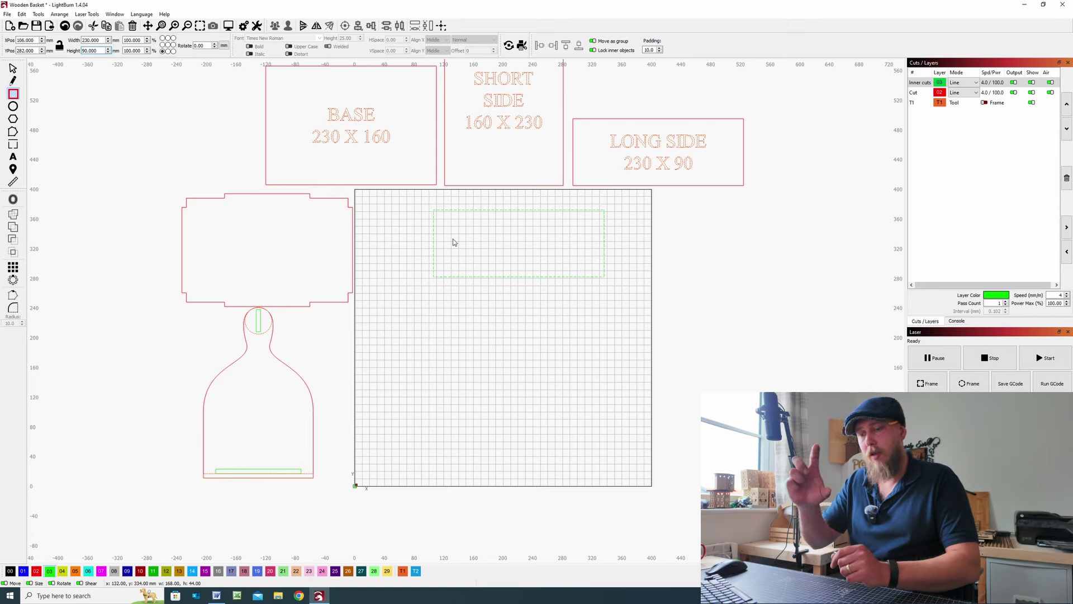
Move the 230 by 90 mm rectangle nearer the middle of the work area and assign it to the T1 tool layer.
{"action": "left_click", "coordinate": [14, 68]}
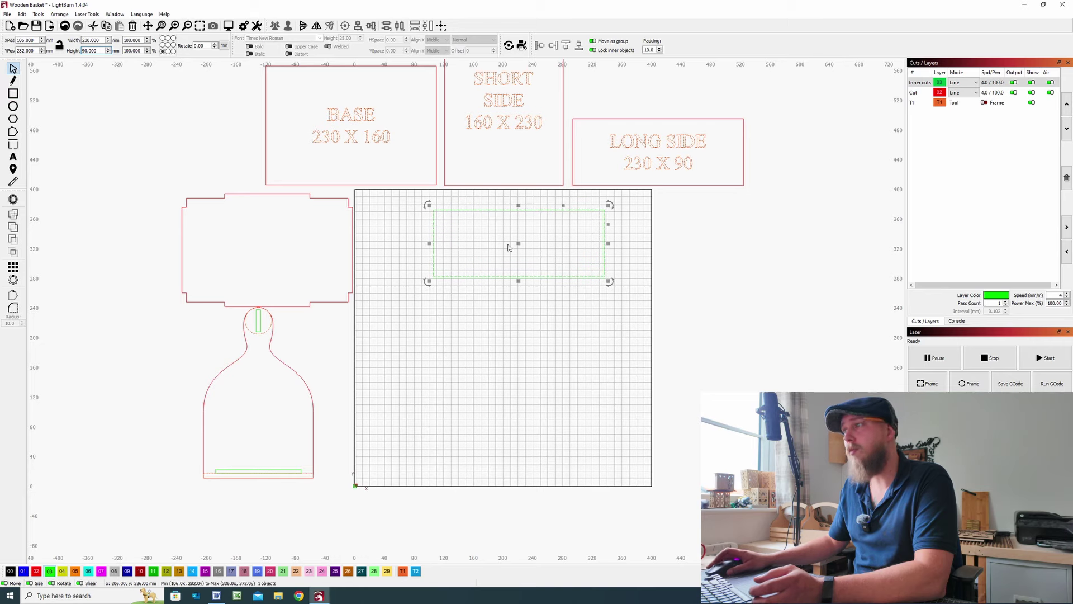
{"action": "scroll", "coordinate": [505, 243], "scroll_direction": "up", "scroll_amount": 2}
{"action": "scroll", "coordinate": [508, 246], "scroll_direction": "up", "scroll_amount": 1}
{"action": "left_click_drag", "start_coordinate": [522, 283], "coordinate": [486, 357]}
{"action": "scroll", "coordinate": [457, 283], "scroll_direction": "down", "scroll_amount": 1}
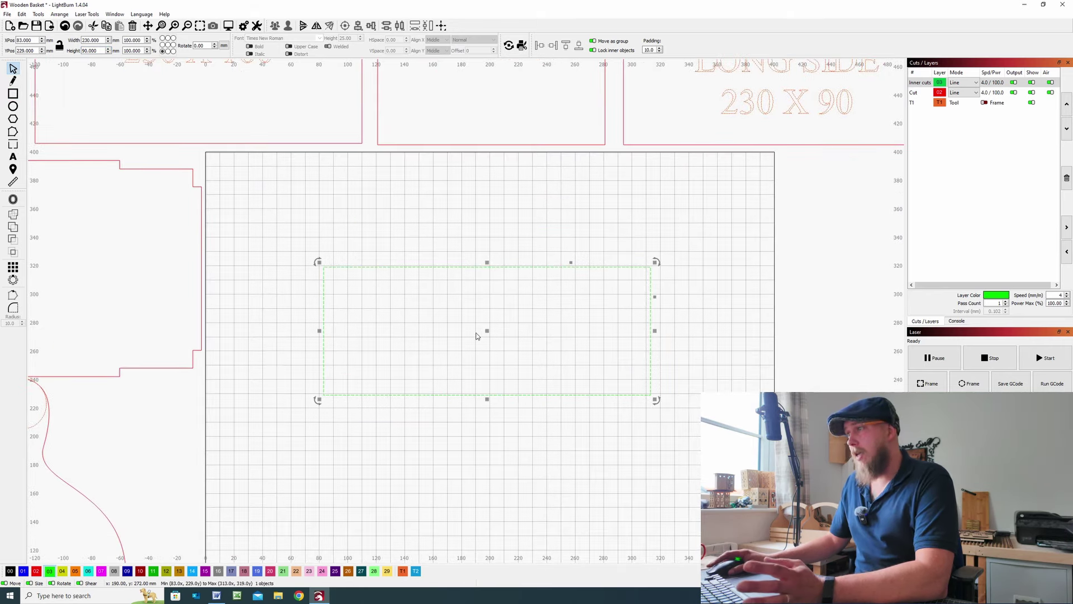
{"action": "left_click_drag", "start_coordinate": [303, 287], "coordinate": [215, 213]}
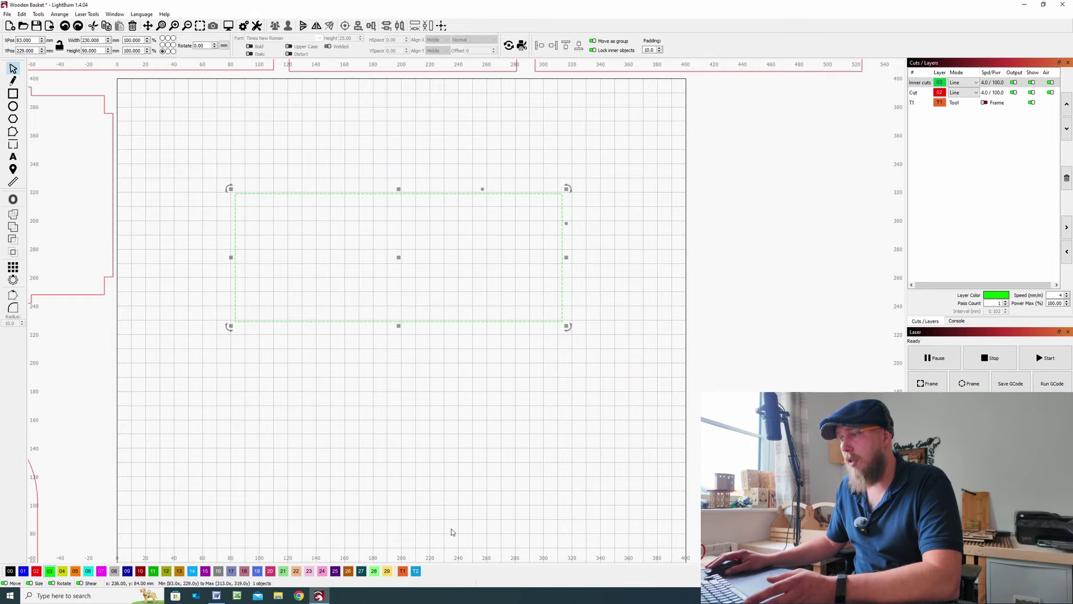
{"action": "left_click", "coordinate": [404, 573]}
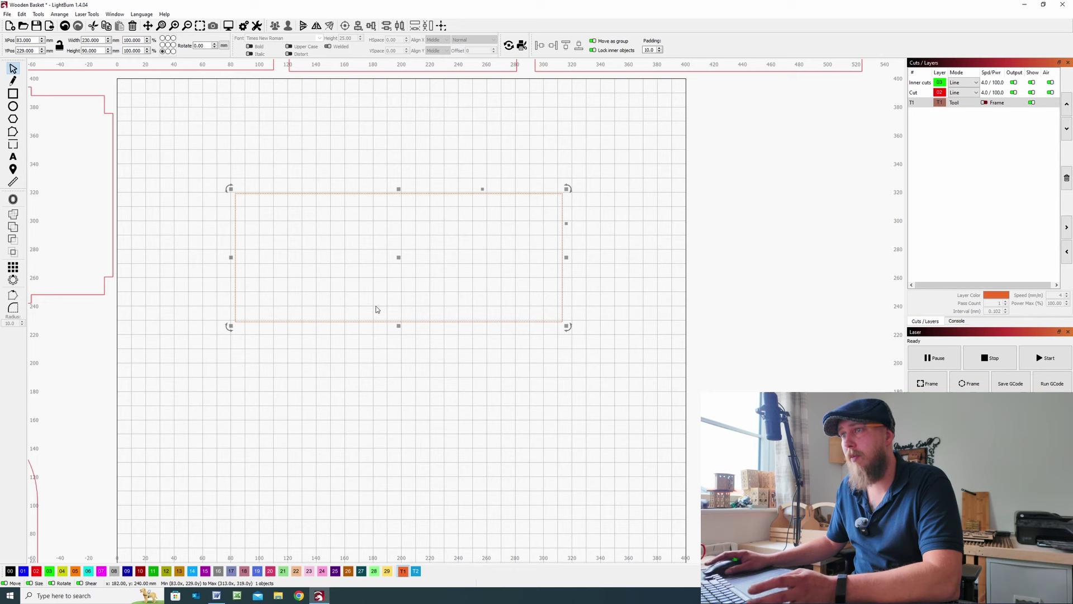
{"action": "left_click", "coordinate": [233, 194]}
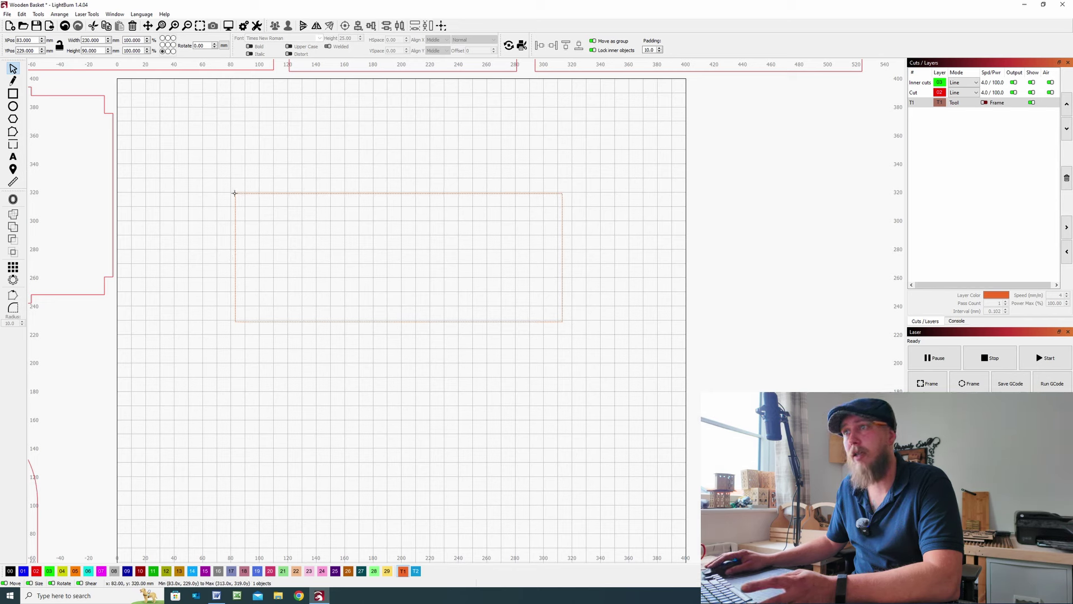
{"action": "left_click", "coordinate": [235, 194]}
{"action": "left_click", "coordinate": [237, 194]}
{"action": "left_click", "coordinate": [236, 193]}
{"action": "left_click", "coordinate": [236, 193]}
{"action": "scroll", "coordinate": [209, 177], "scroll_direction": "up", "scroll_amount": 1}
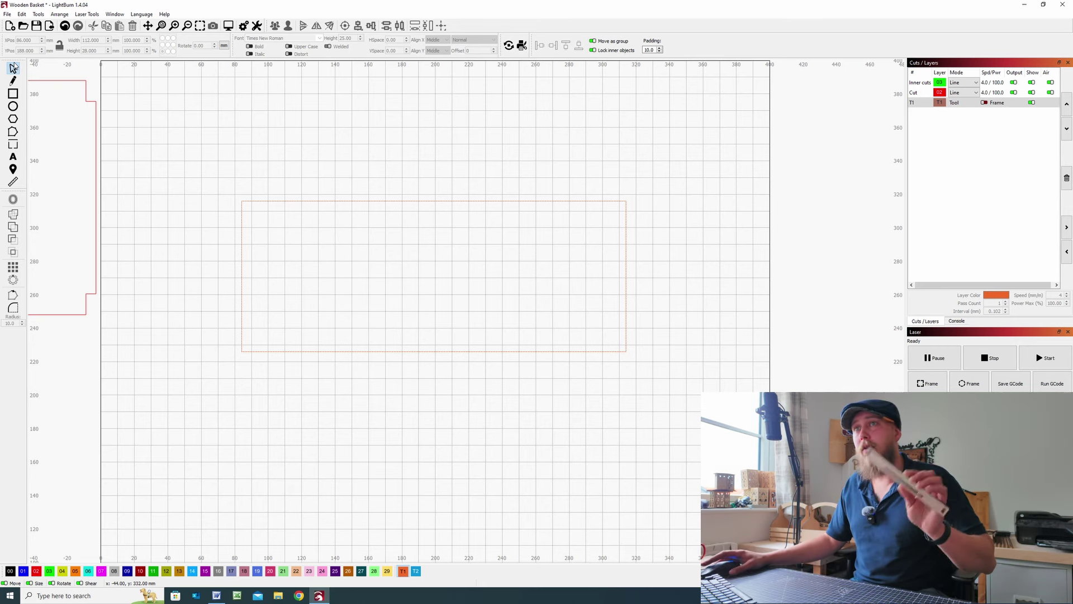
Draw a rectangle below the long side guide and set its size to 242 mm wide and 25 mm high.
{"action": "left_click", "coordinate": [13, 93]}
{"action": "mouse_move", "coordinate": [235, 371]}
{"action": "left_mouse_down"}
{"action": "mouse_move", "coordinate": [277, 429]}
{"action": "mouse_move", "coordinate": [473, 435]}
{"action": "left_mouse_up"}
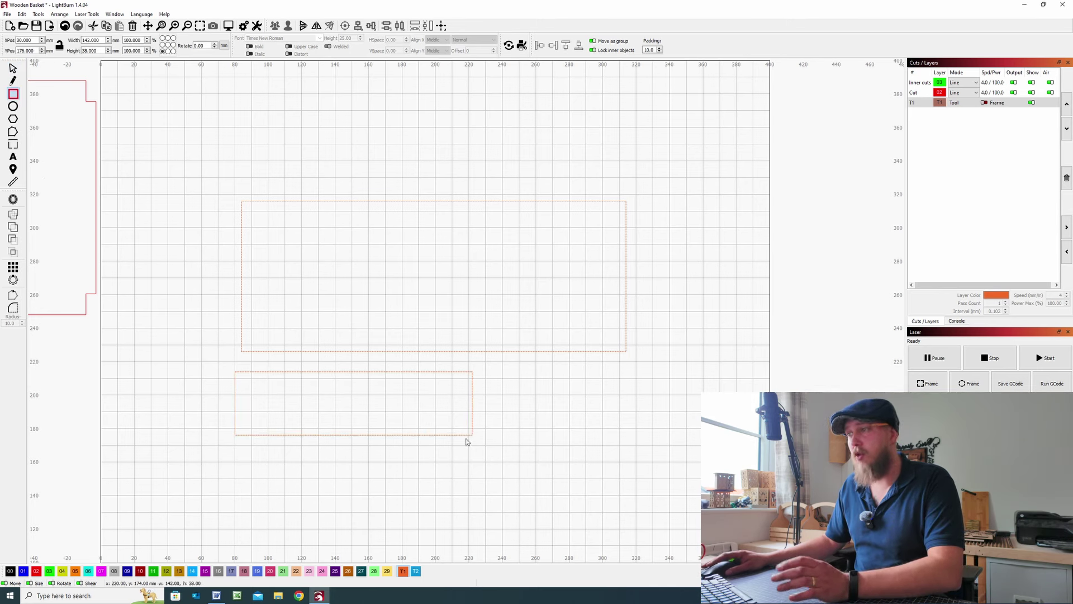
{"action": "double_click", "coordinate": [101, 41]}
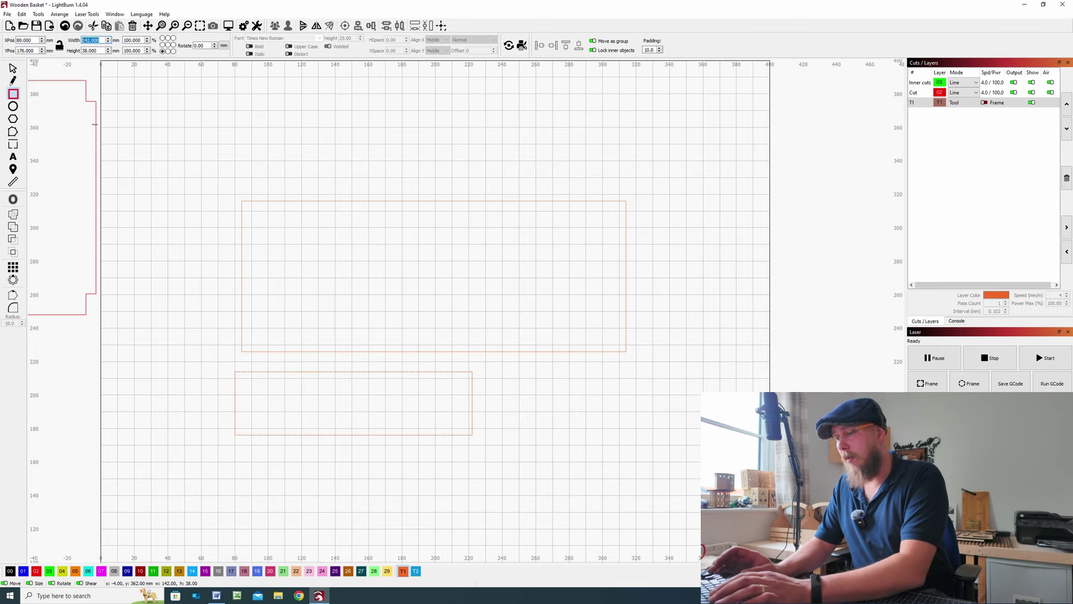
{"action": "type", "text": "242"}
{"action": "key", "text": "Tab"}
{"action": "type", "text": "25"}
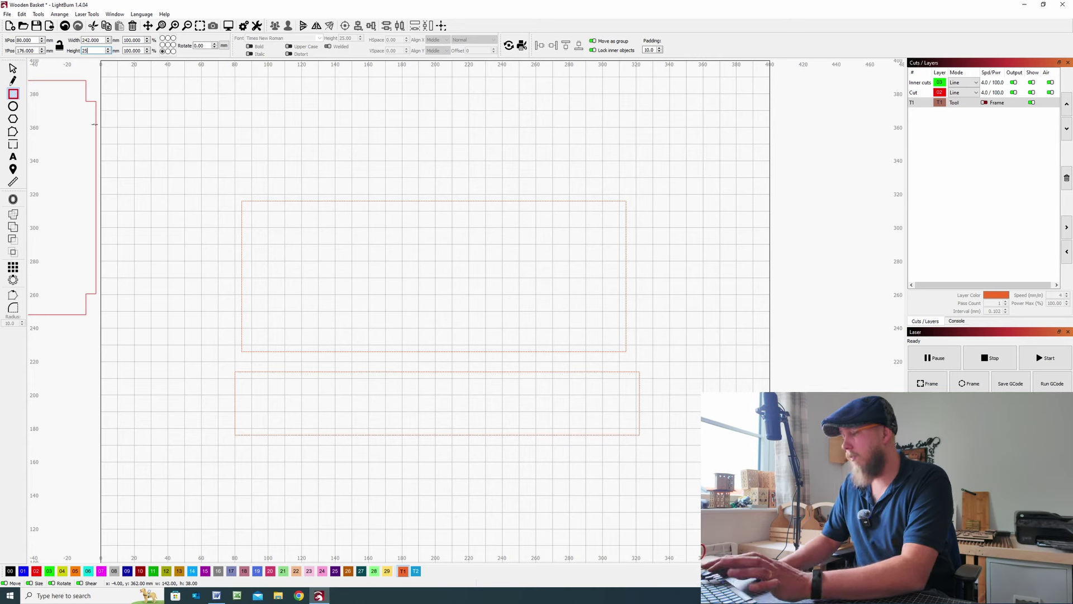
{"action": "key", "text": "Return"}
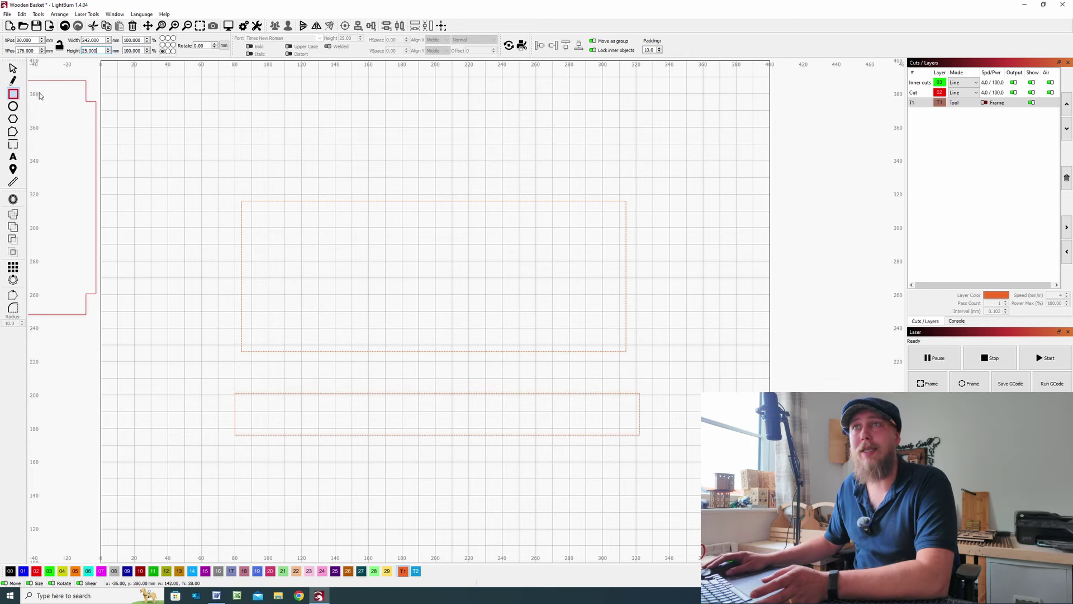
Assign the 242 by 25 mm rectangle to the Cut layer and centre it on the 230 by 90 mm guide.
{"action": "left_click", "coordinate": [13, 68]}
{"action": "left_click", "coordinate": [438, 422]}
{"action": "left_click_drag", "start_coordinate": [438, 421], "coordinate": [463, 451]}
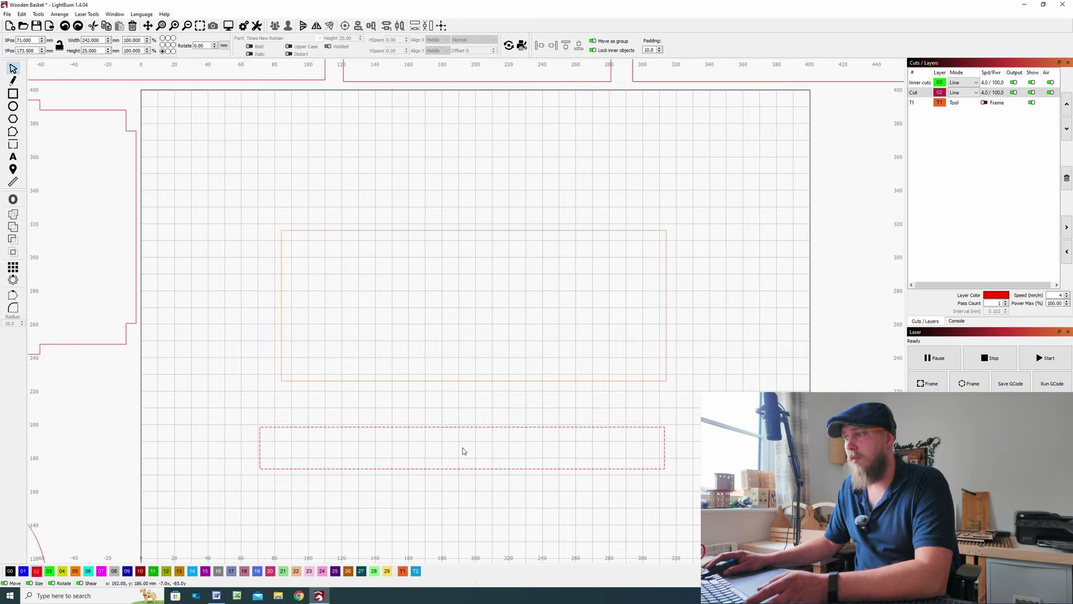
{"action": "left_click", "coordinate": [455, 438]}
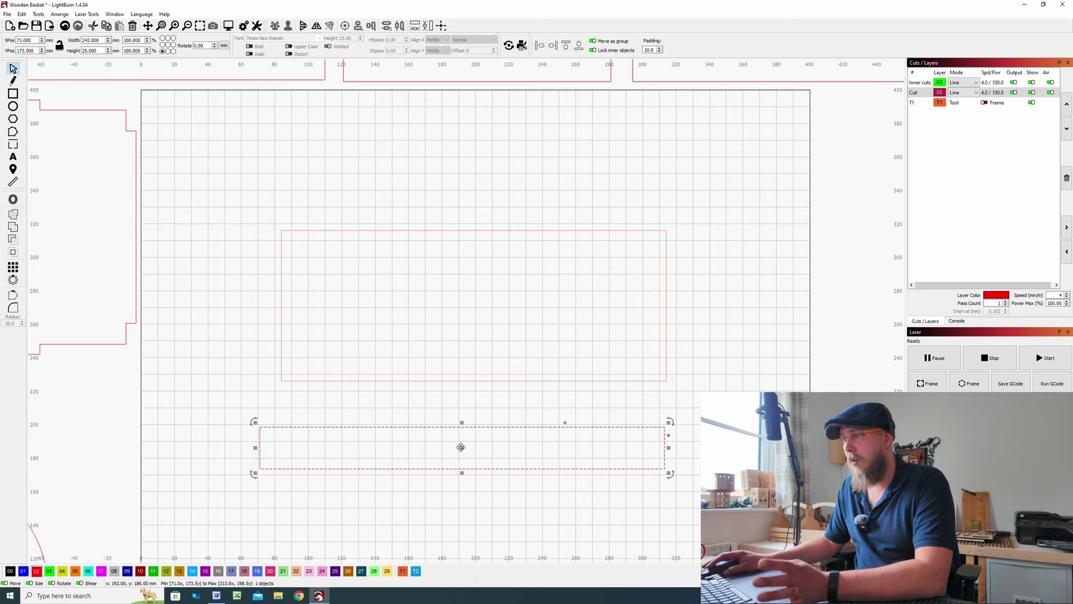
{"action": "left_click_drag", "start_coordinate": [462, 447], "coordinate": [472, 306]}
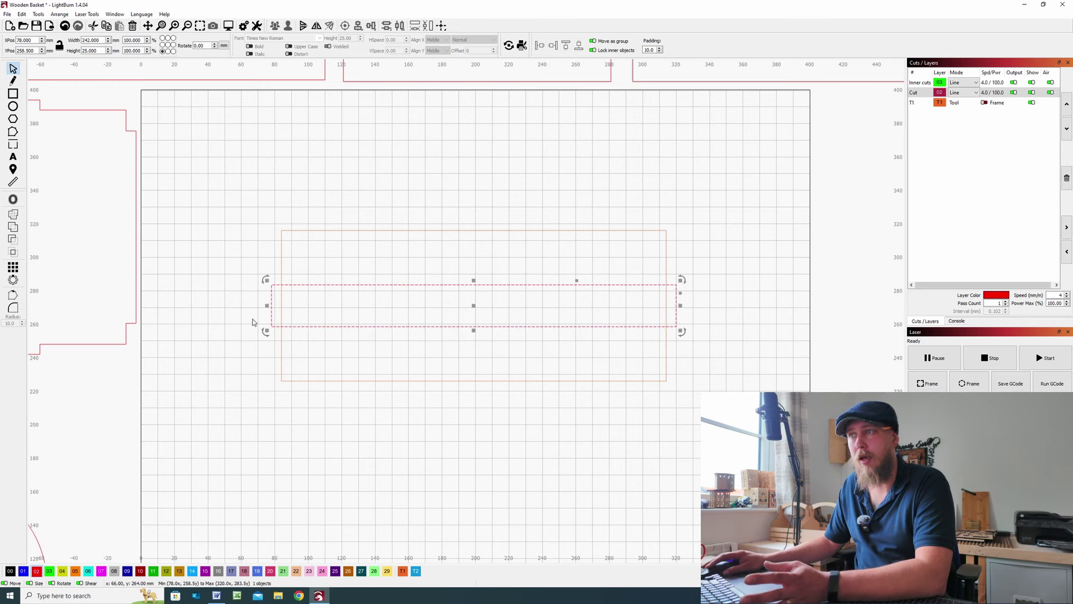
{"action": "left_click", "coordinate": [219, 257]}
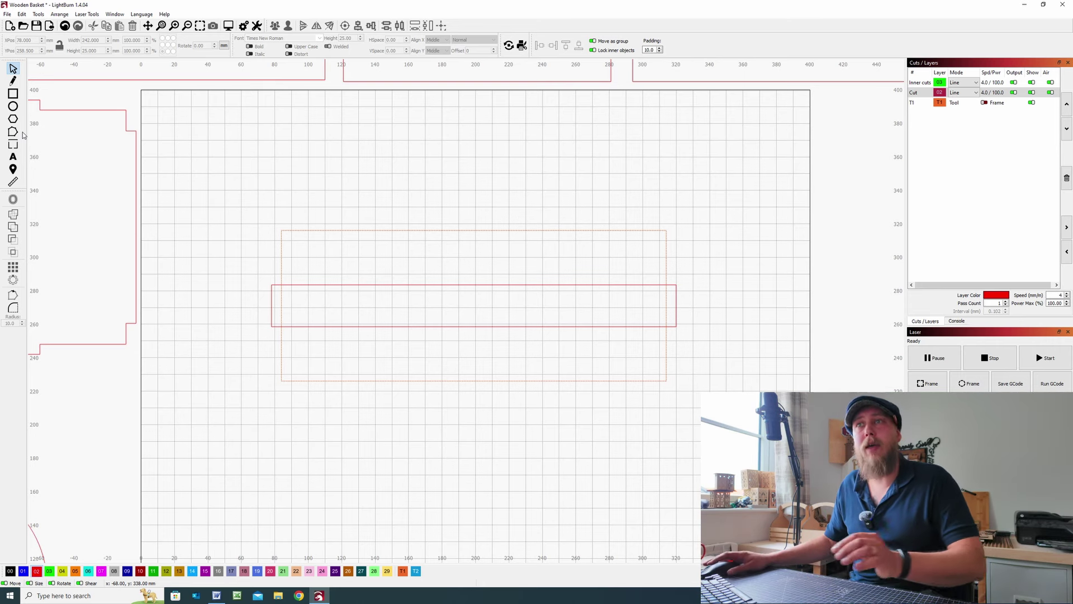
Draw a small rectangle about 8 mm wide and 14 mm high beside the strip's left end and assign it to the Inner cuts layer.
{"action": "left_click", "coordinate": [12, 93]}
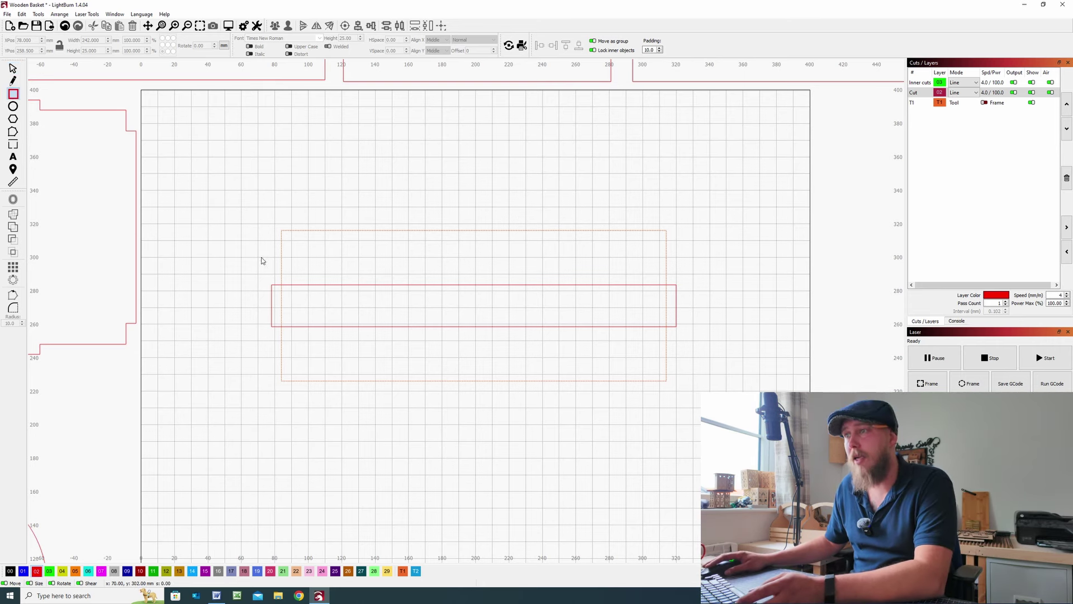
{"action": "left_click_drag", "start_coordinate": [202, 298], "coordinate": [215, 320]}
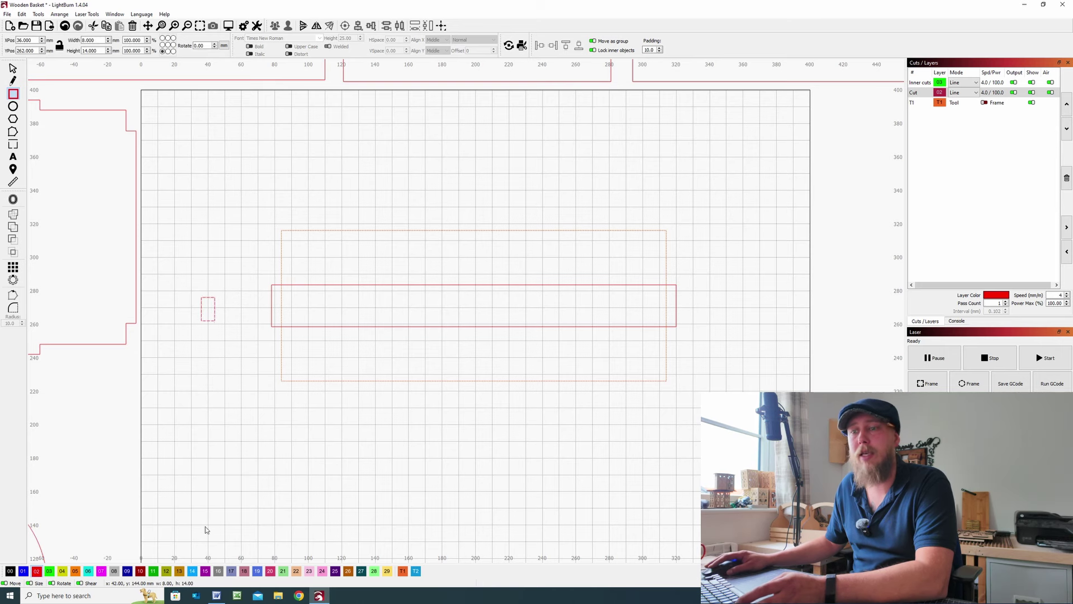
{"action": "left_click", "coordinate": [50, 570]}
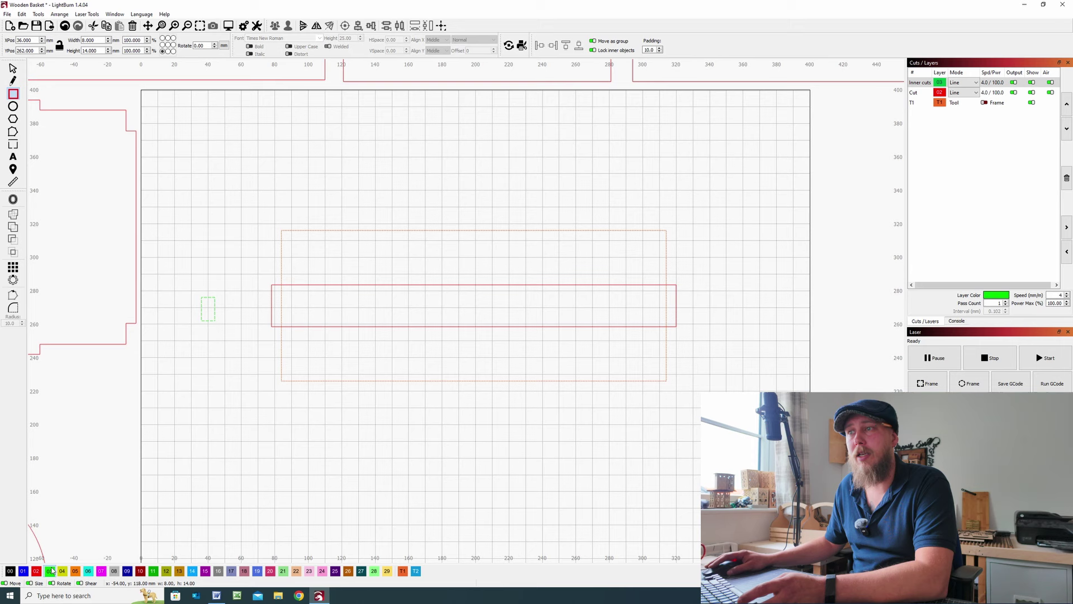
Set the small Inner cuts rectangle to 6 mm wide and 15 mm high.
{"action": "left_click", "coordinate": [95, 41]}
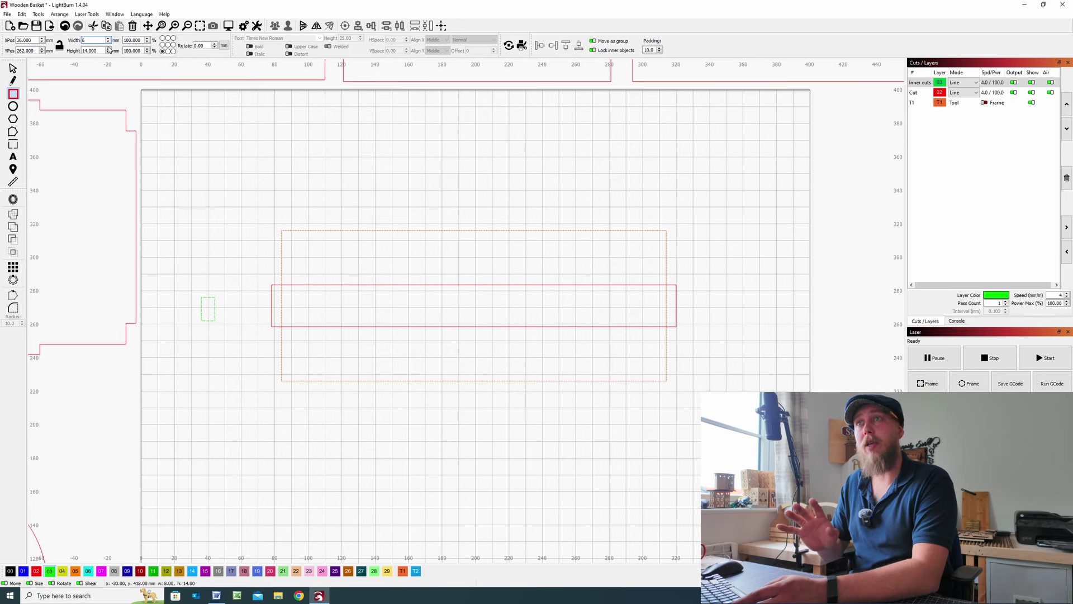
{"action": "key", "text": "Tab"}
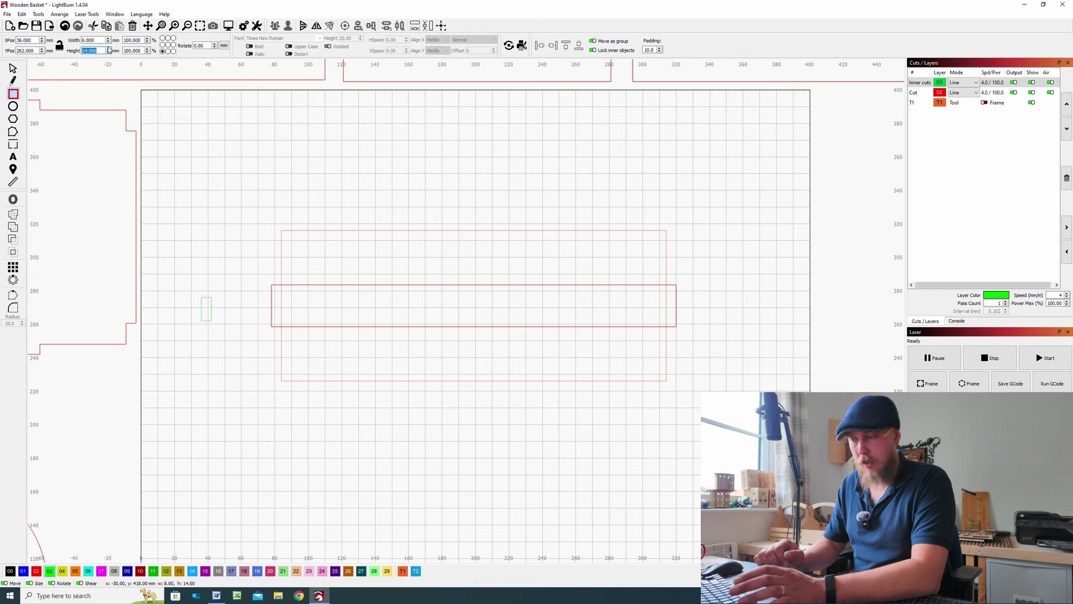
{"action": "type", "text": "15.000"}
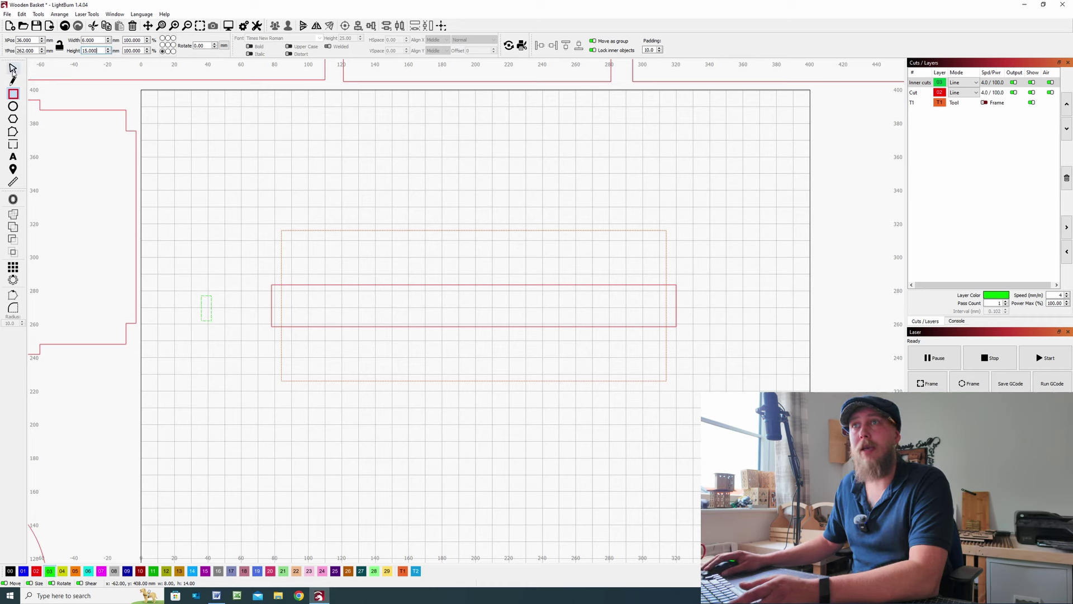
Move the 6 by 15 mm slot onto the strip, flush inside the guide's left edge and centred on the strip's height.
{"action": "left_click", "coordinate": [12, 68]}
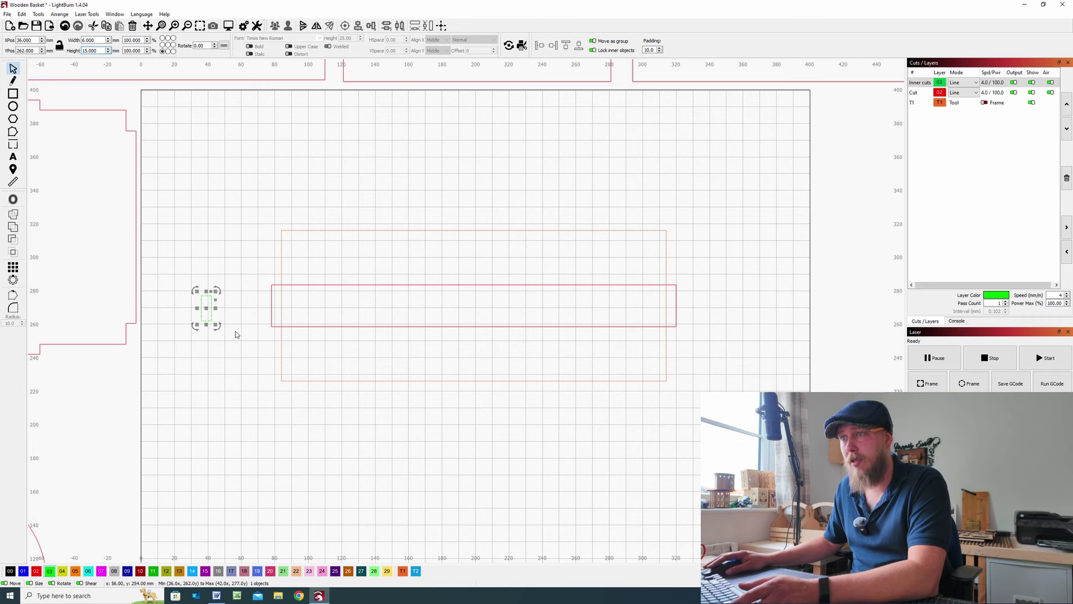
{"action": "left_click_drag", "start_coordinate": [207, 309], "coordinate": [291, 310]}
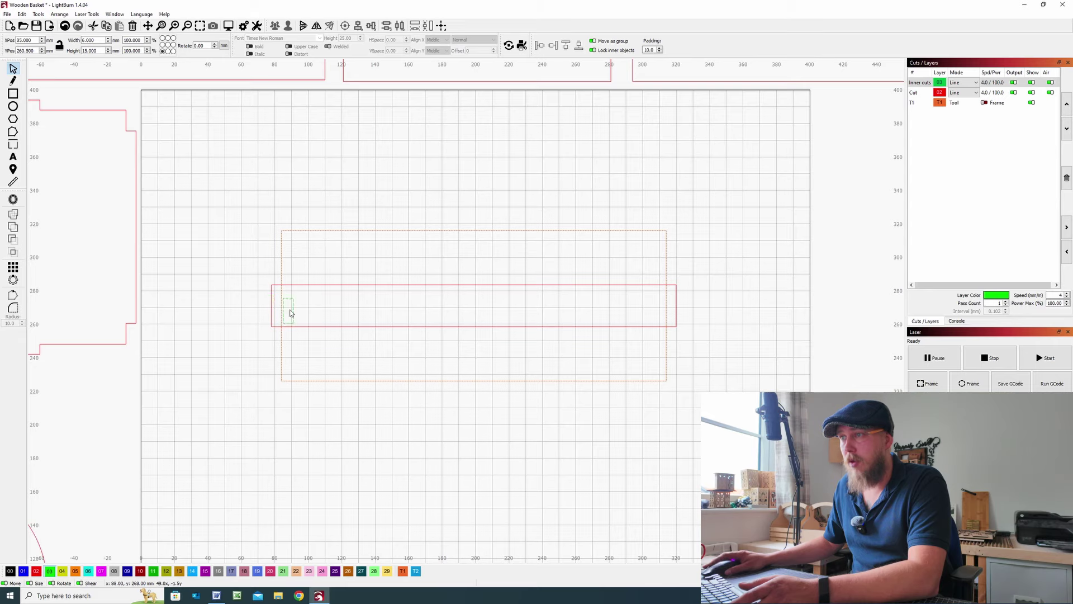
{"action": "scroll", "coordinate": [283, 302], "scroll_direction": "up", "scroll_amount": 4}
{"action": "scroll", "coordinate": [283, 302], "scroll_direction": "up", "scroll_amount": 1}
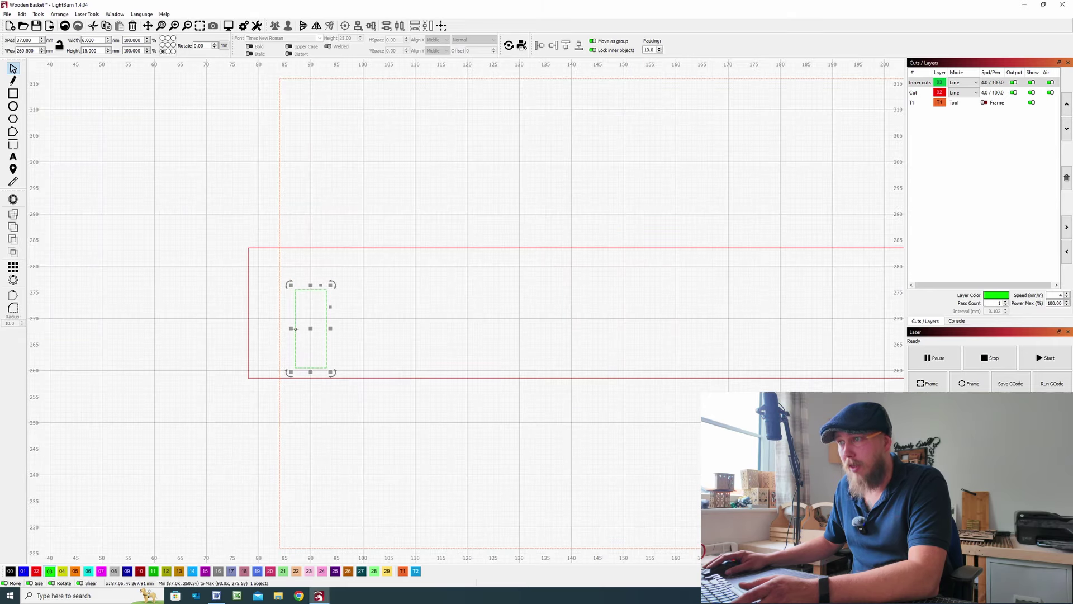
{"action": "left_click_drag", "start_coordinate": [295, 329], "coordinate": [278, 311]}
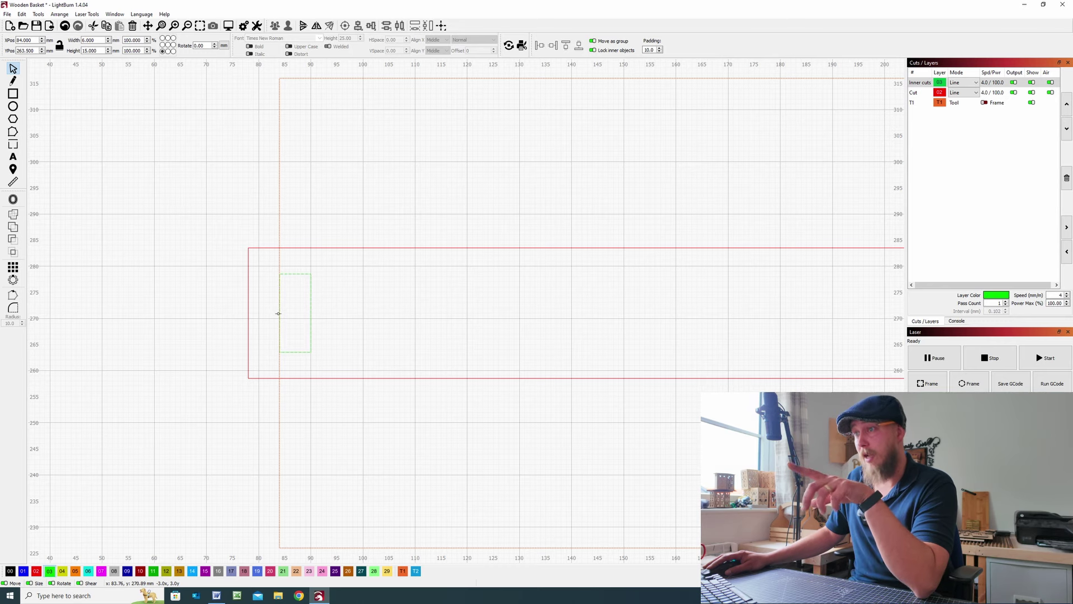
{"action": "left_click_drag", "start_coordinate": [278, 313], "coordinate": [279, 312]}
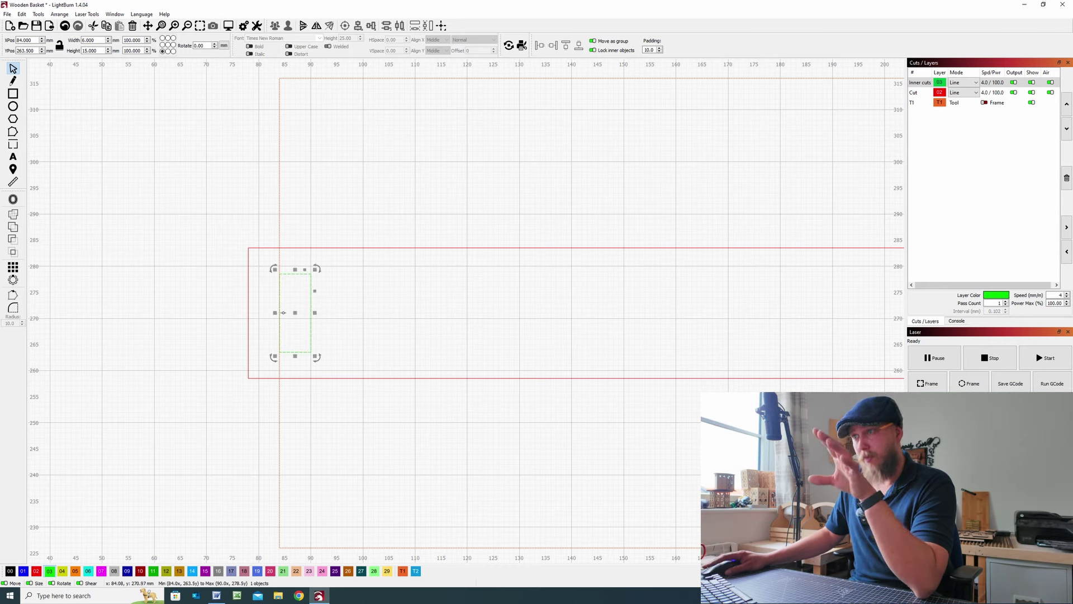
{"action": "left_click", "coordinate": [224, 243]}
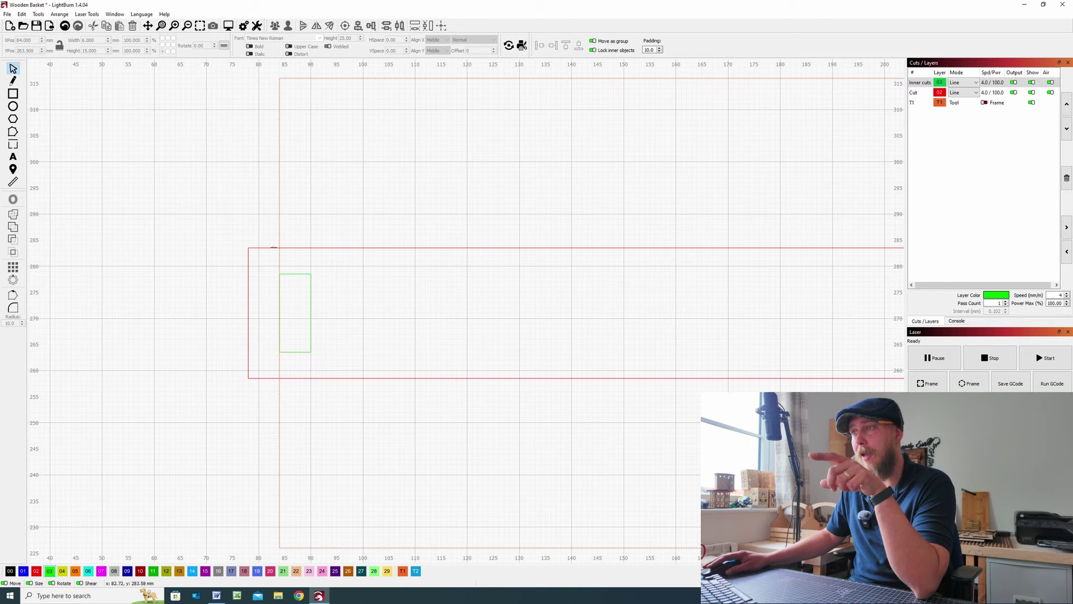
Duplicate the slot to the strip's right end, flush inside the guide's right edge and centred on the strip's height.
{"action": "scroll", "coordinate": [307, 262], "scroll_direction": "down", "scroll_amount": 4}
{"action": "left_click_drag", "start_coordinate": [266, 262], "coordinate": [230, 240]}
{"action": "scroll", "coordinate": [230, 240], "scroll_direction": "down", "scroll_amount": 2}
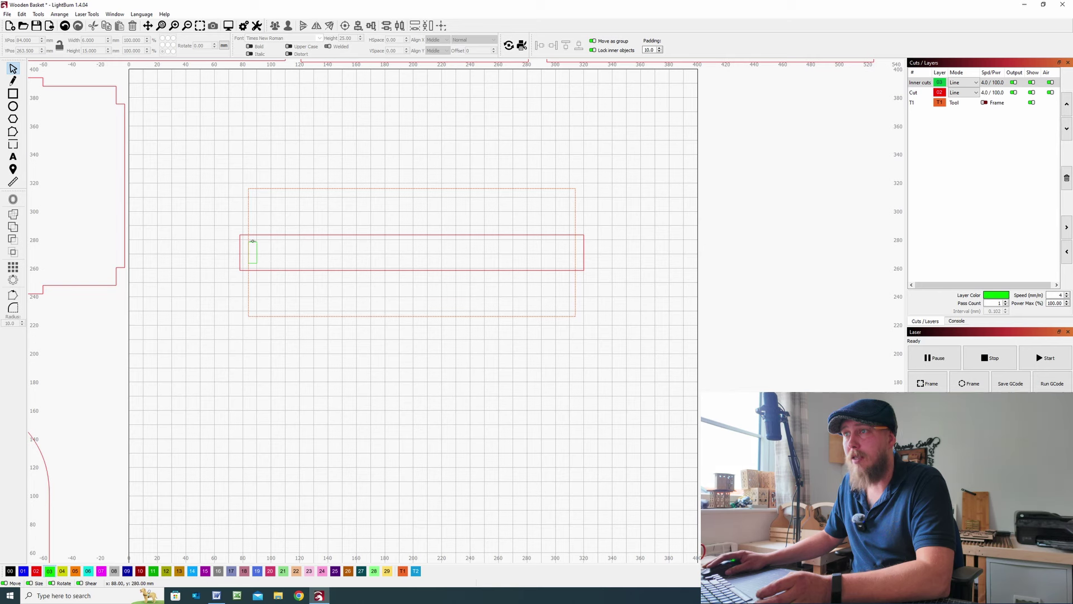
{"action": "left_click", "coordinate": [252, 242]}
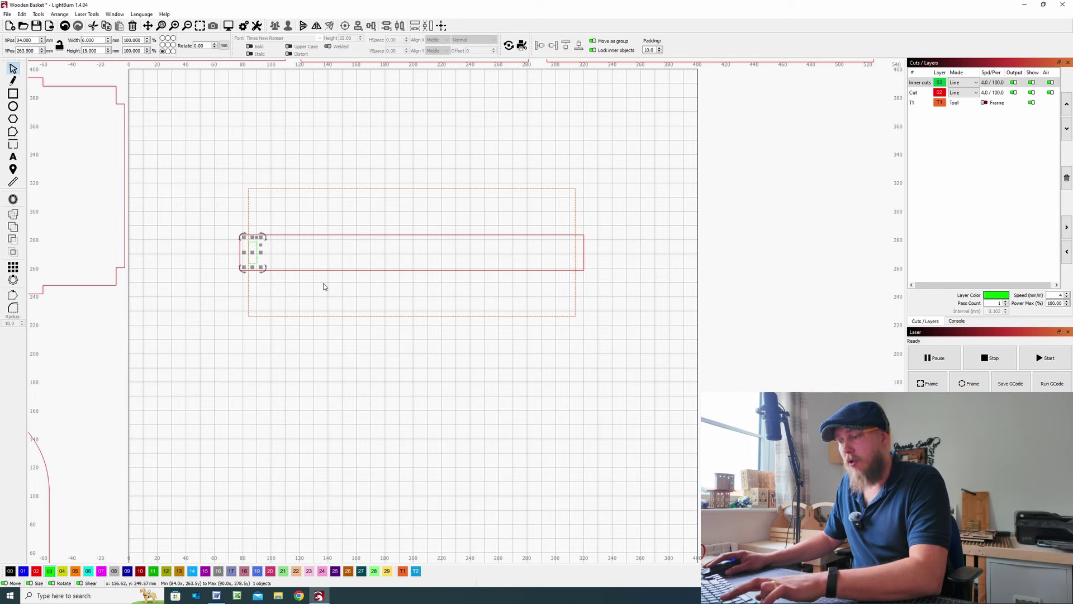
{"action": "left_click_drag", "start_coordinate": [250, 251], "coordinate": [555, 256]}
{"action": "scroll", "coordinate": [579, 260], "scroll_direction": "up", "scroll_amount": 5}
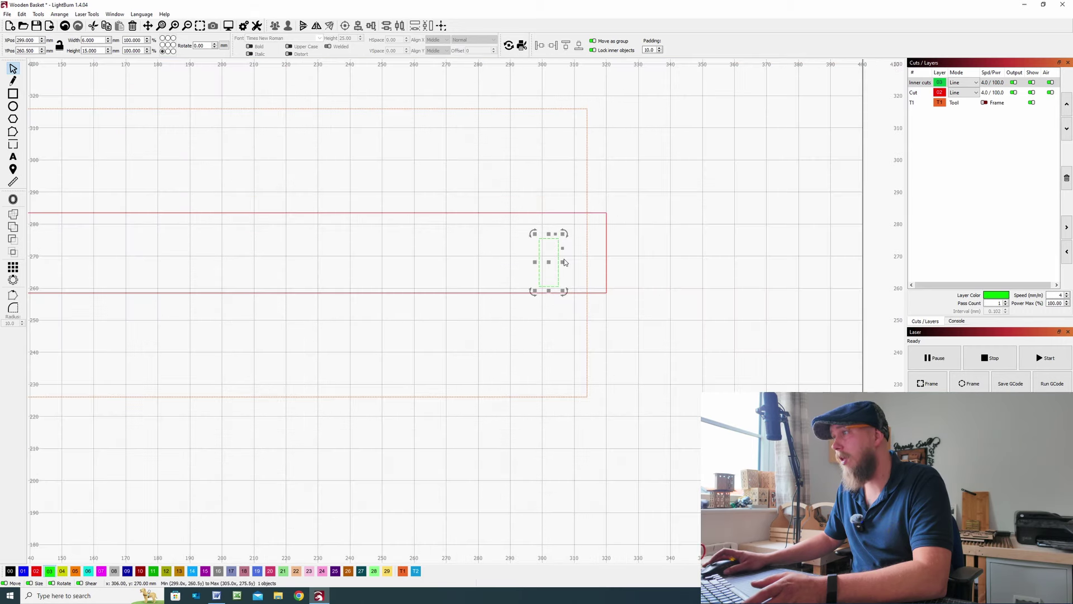
{"action": "left_click_drag", "start_coordinate": [555, 265], "coordinate": [601, 253]}
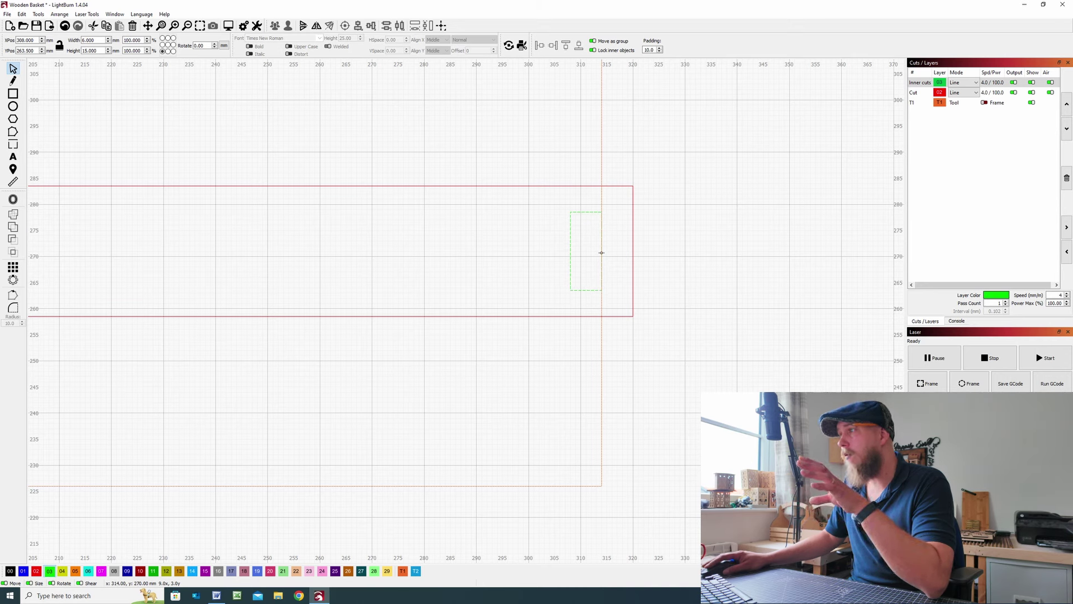
{"action": "left_click_drag", "start_coordinate": [602, 253], "coordinate": [602, 252]}
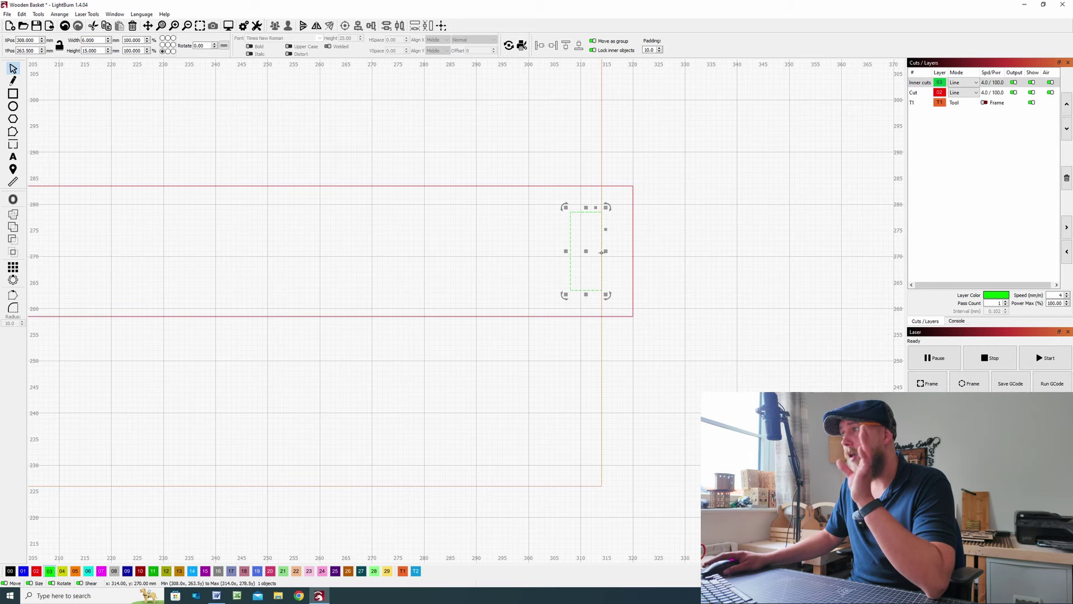
{"action": "scroll", "coordinate": [337, 253], "scroll_direction": "down", "scroll_amount": 2}
{"action": "scroll", "coordinate": [383, 249], "scroll_direction": "down", "scroll_amount": 1}
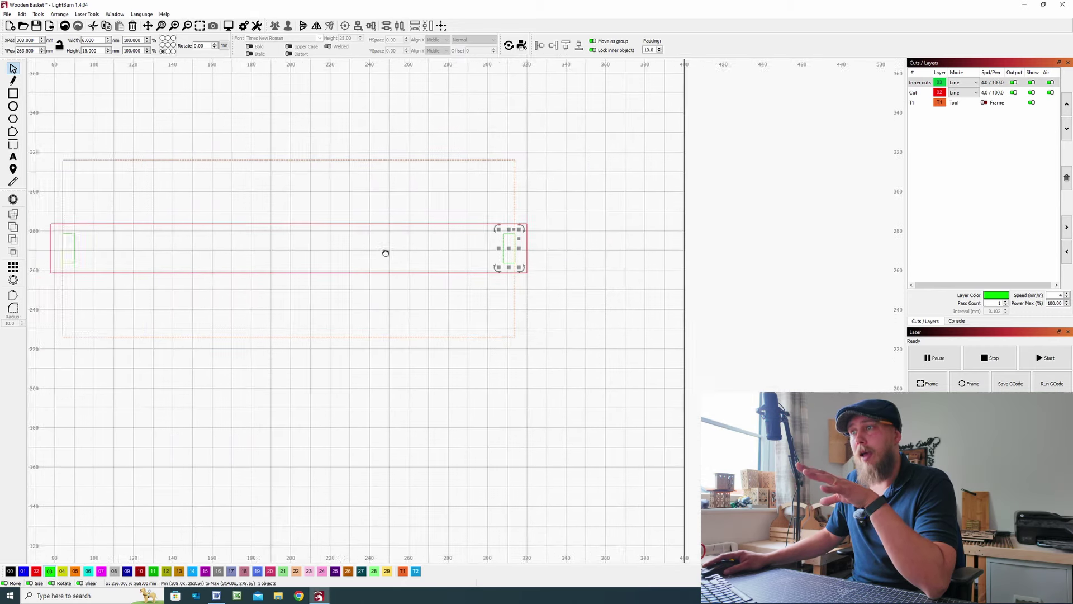
Round all four corners of the 242 by 25 mm strip with a 4 mm radius.
{"action": "scroll", "coordinate": [444, 252], "scroll_direction": "up", "scroll_amount": 1}
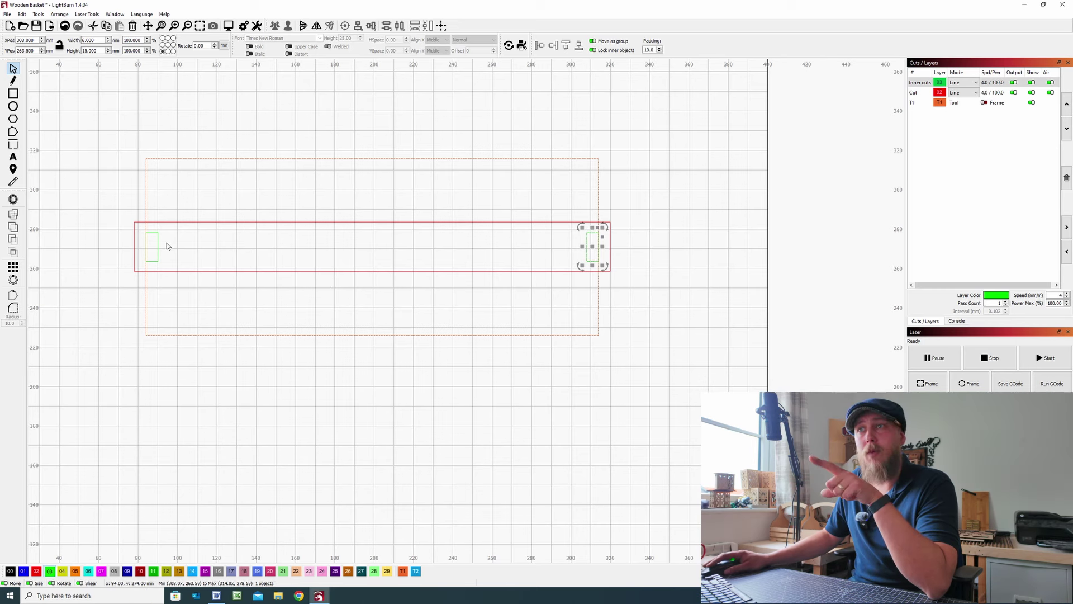
{"action": "left_click", "coordinate": [13, 308]}
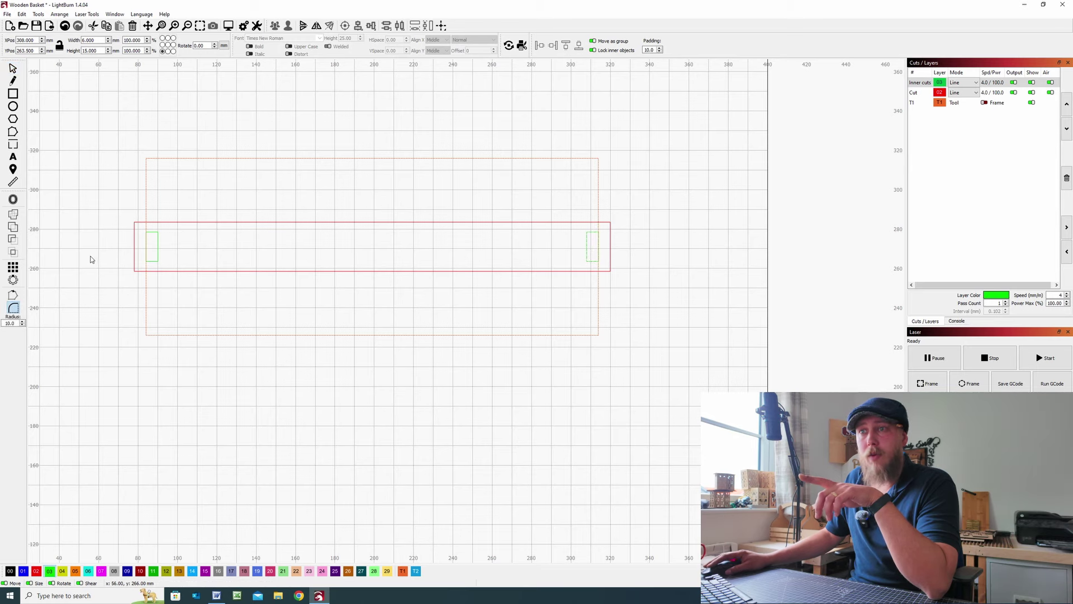
{"action": "scroll", "coordinate": [146, 235], "scroll_direction": "up", "scroll_amount": 5}
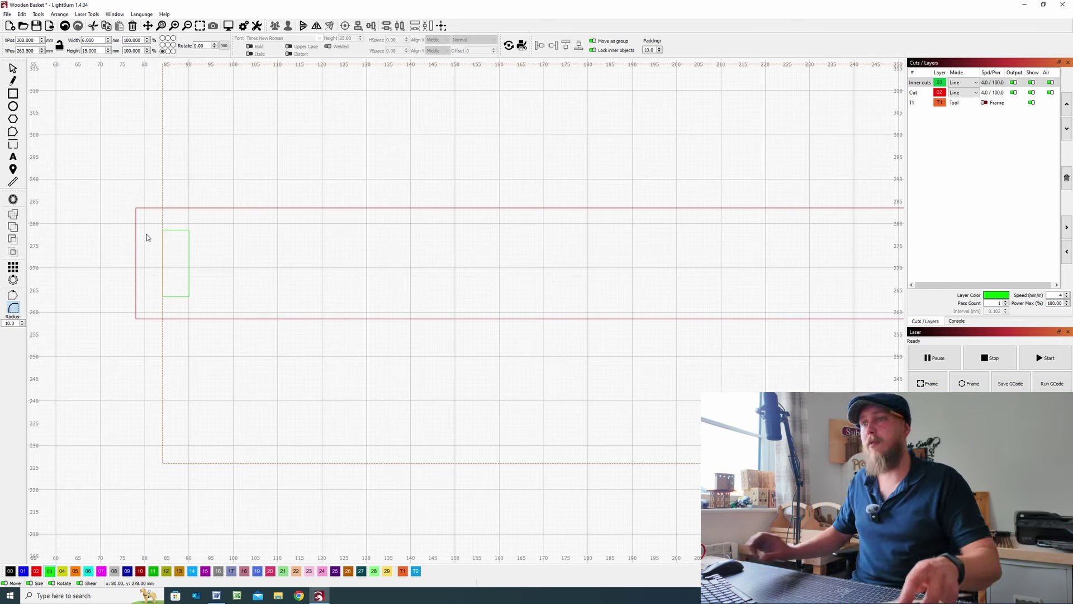
{"action": "left_click", "coordinate": [11, 323]}
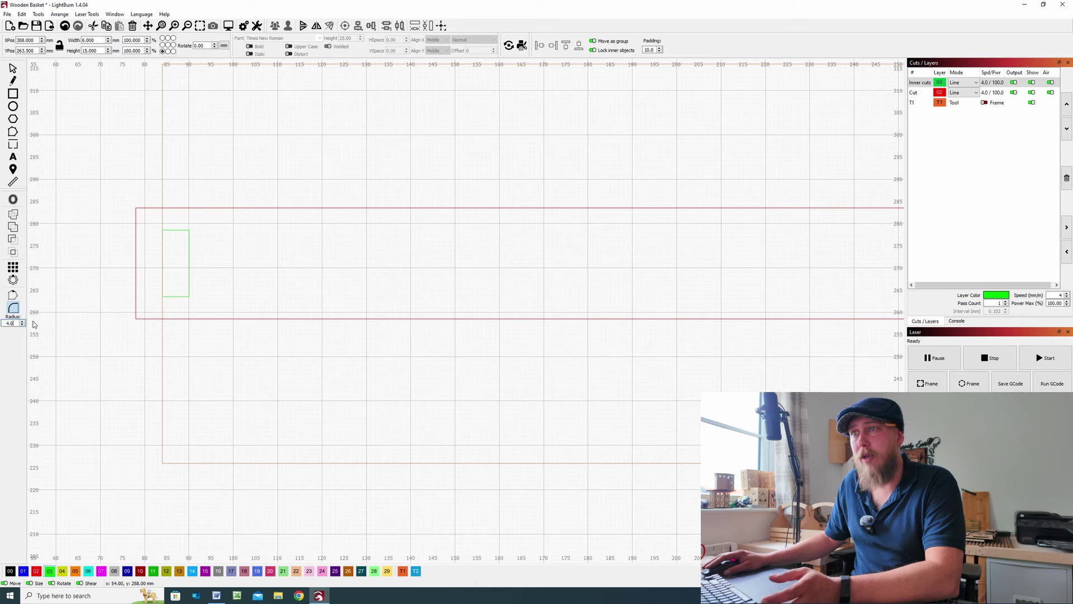
{"action": "left_click", "coordinate": [136, 210]}
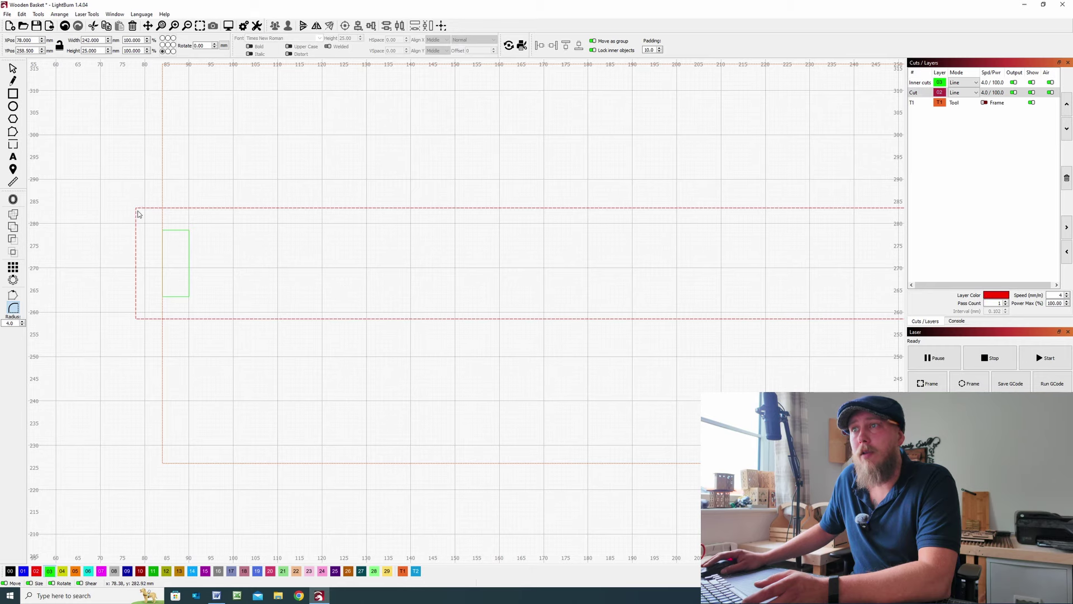
{"action": "left_click", "coordinate": [136, 209]}
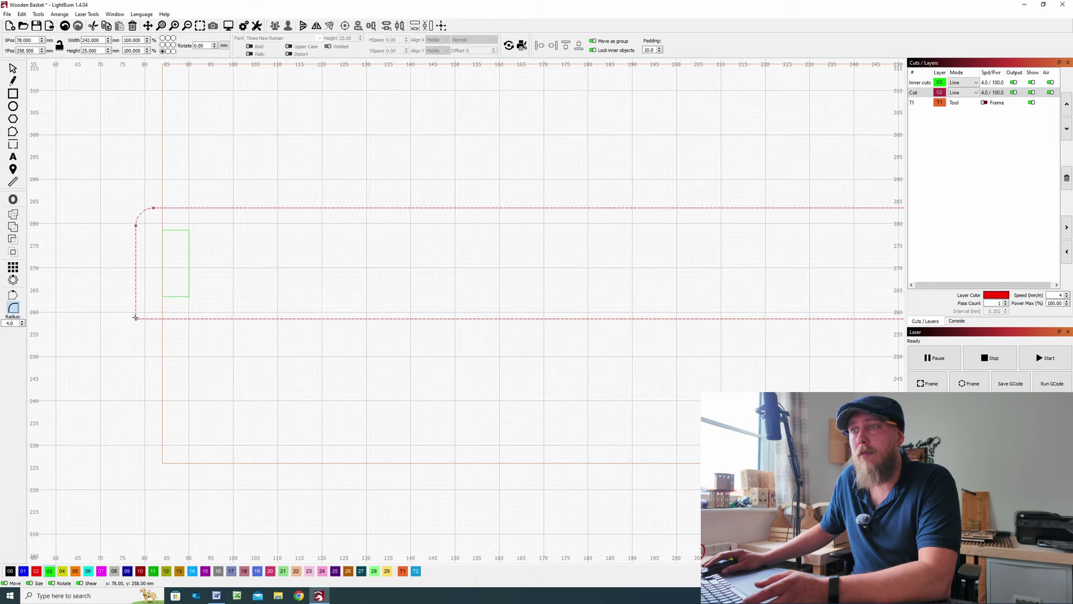
{"action": "scroll", "coordinate": [542, 297], "scroll_direction": "down", "scroll_amount": 3}
{"action": "scroll", "coordinate": [407, 254], "scroll_direction": "right", "scroll_amount": 3}
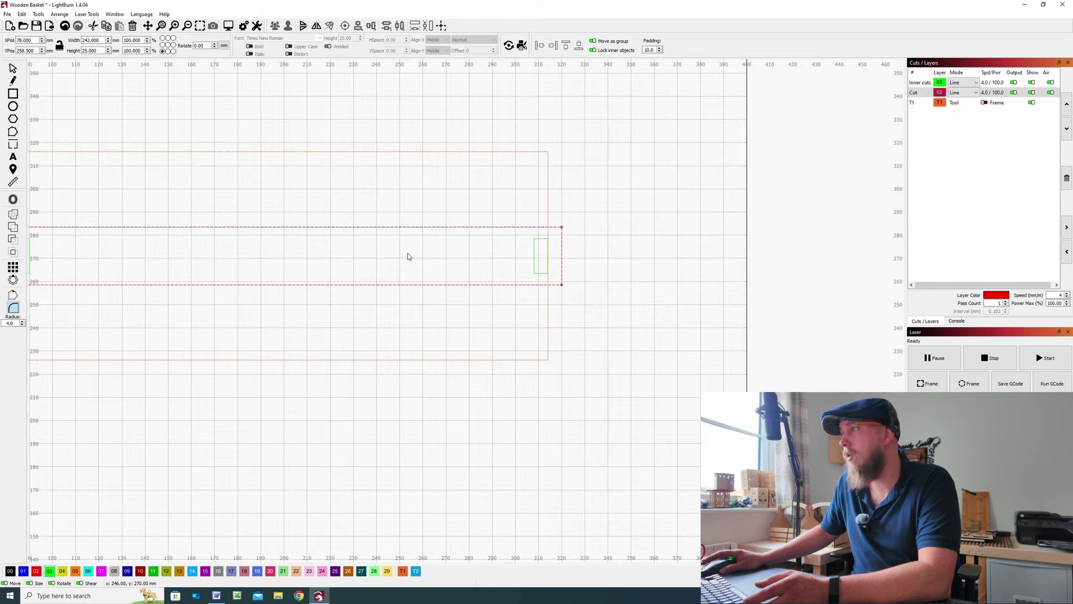
{"action": "left_click", "coordinate": [563, 228]}
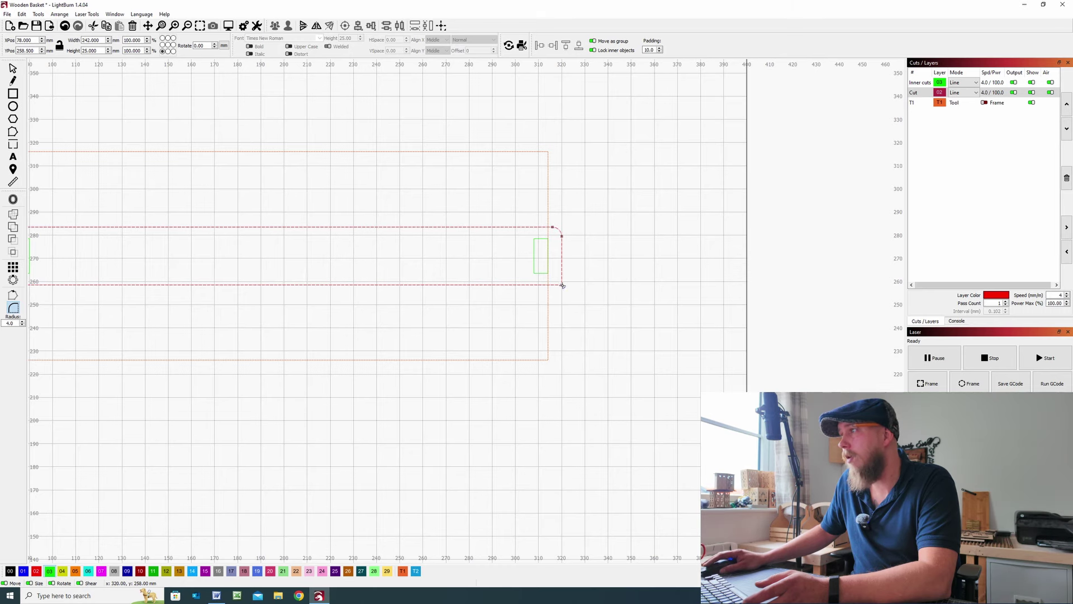
{"action": "left_click_drag", "start_coordinate": [291, 301], "coordinate": [357, 285]}
{"action": "left_click", "coordinate": [14, 68]}
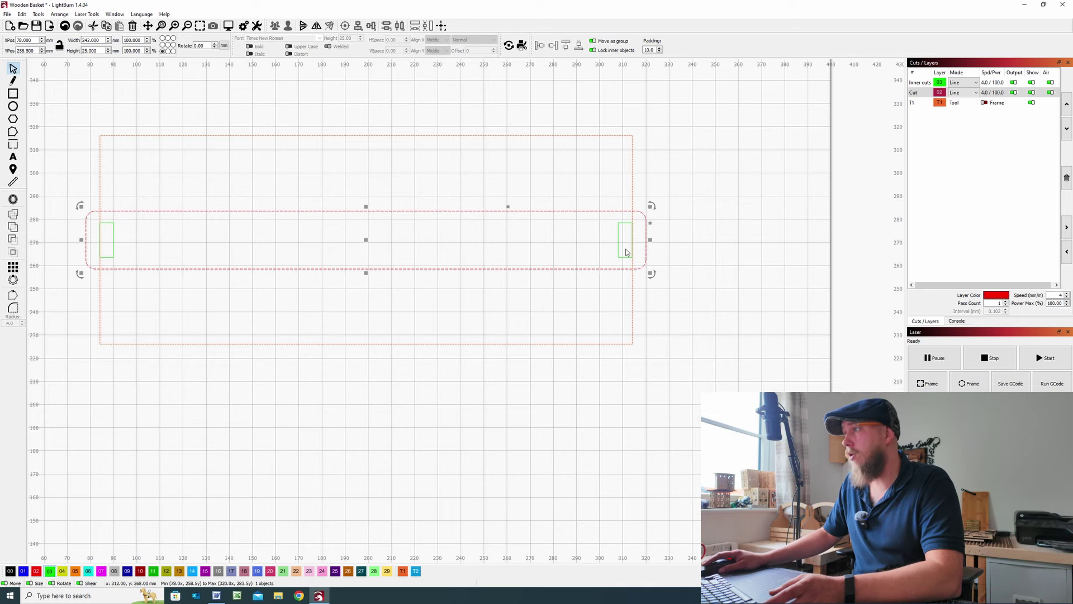
Group the rounded strip with its two slots and place copies flush with the guide's top and bottom edges.
{"action": "left_click_drag", "start_coordinate": [626, 250], "coordinate": [110, 204]}
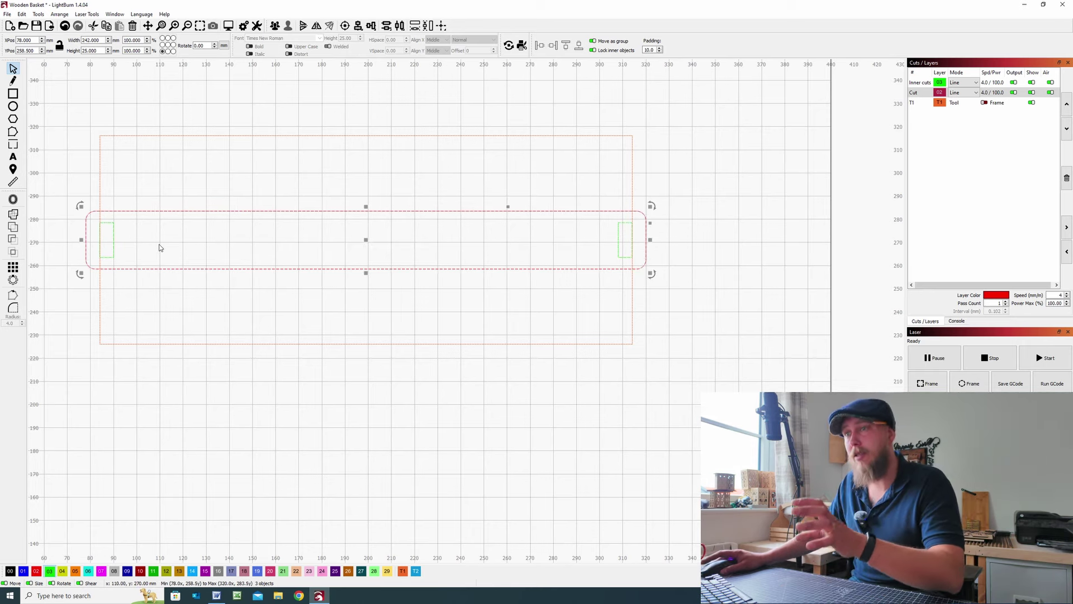
{"action": "key", "text": "ctrl+g"}
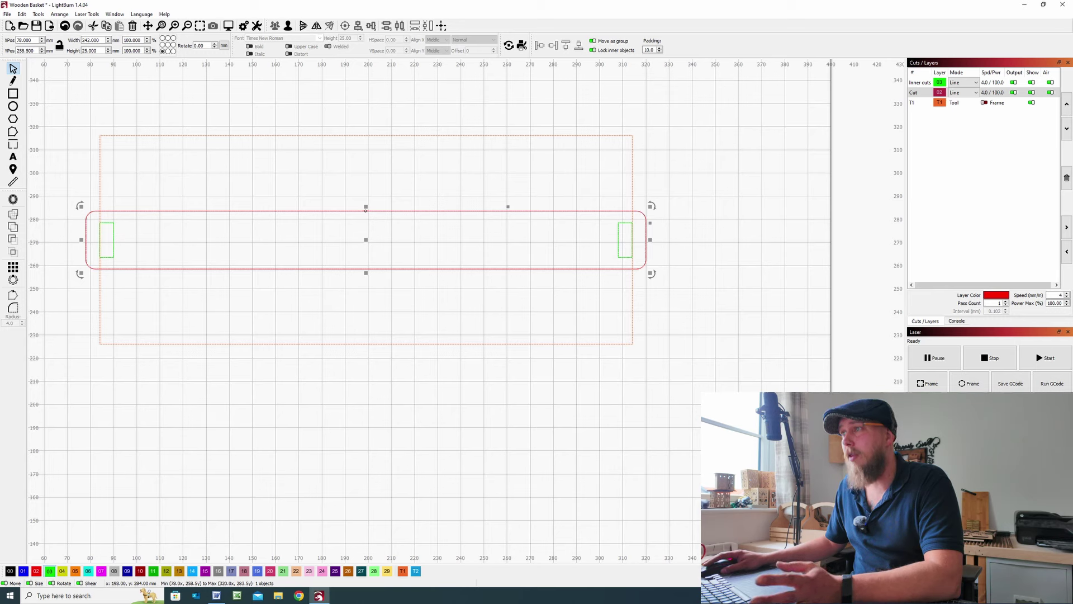
{"action": "left_click_drag", "start_coordinate": [366, 211], "coordinate": [366, 136]}
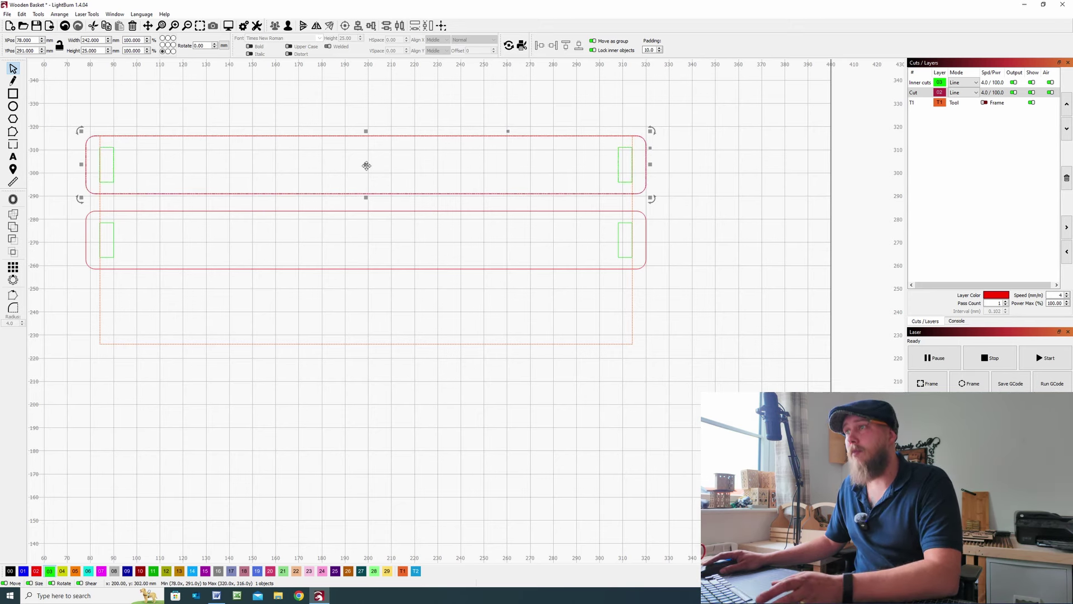
{"action": "left_click_drag", "start_coordinate": [366, 166], "coordinate": [364, 341]}
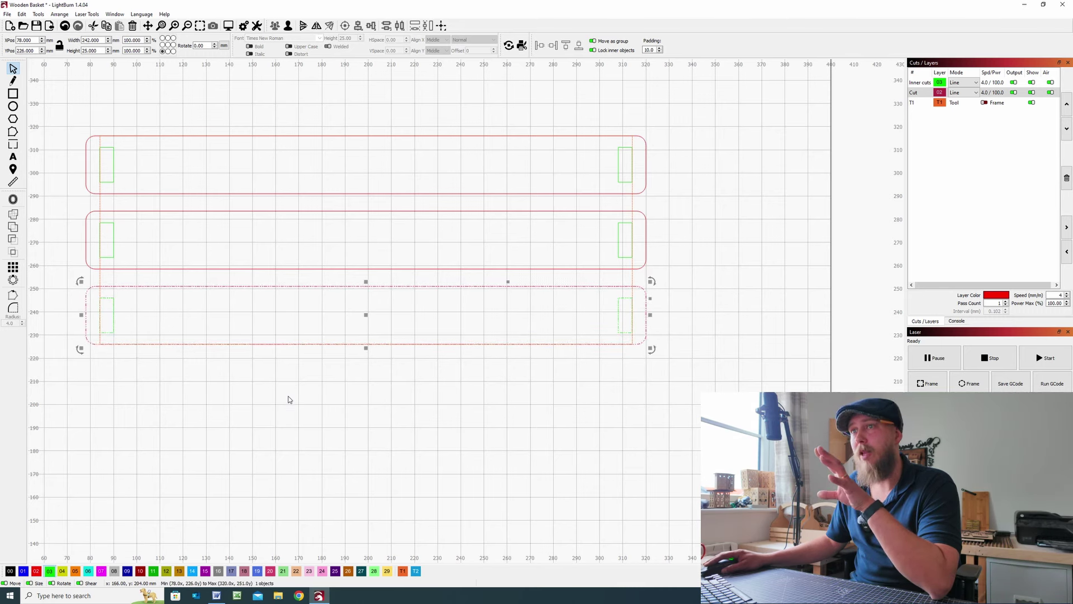
{"action": "left_click", "coordinate": [262, 360]}
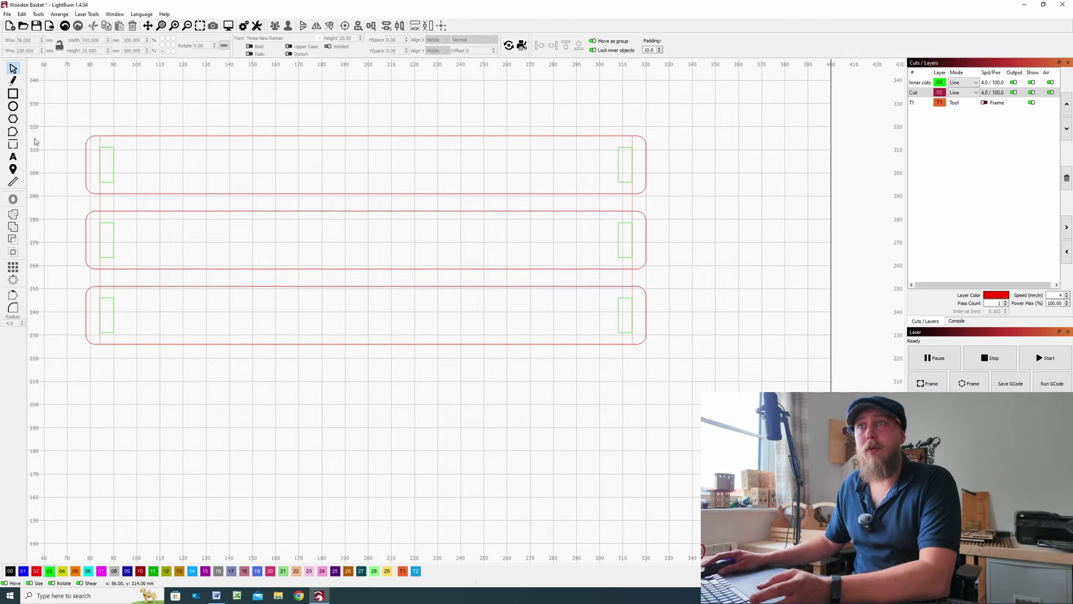
Draw a 155 by 6 mm rectangle and centre it along the inside of the lowest strip's bottom edge.
{"action": "left_click", "coordinate": [14, 93]}
{"action": "left_click_drag", "start_coordinate": [250, 378], "coordinate": [474, 400]}
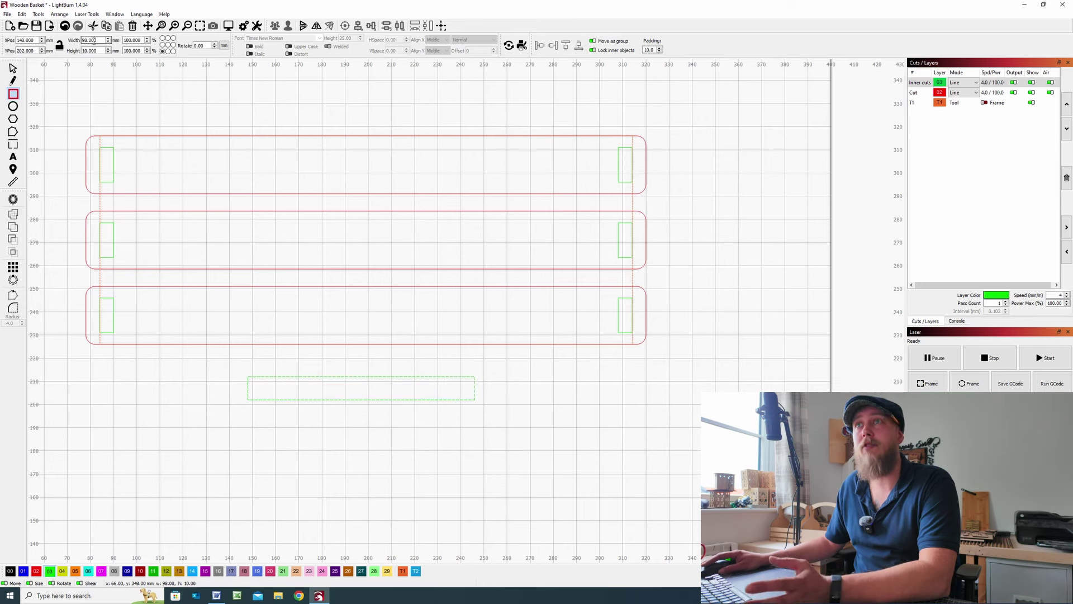
{"action": "left_click_drag", "start_coordinate": [106, 40], "coordinate": [78, 40]}
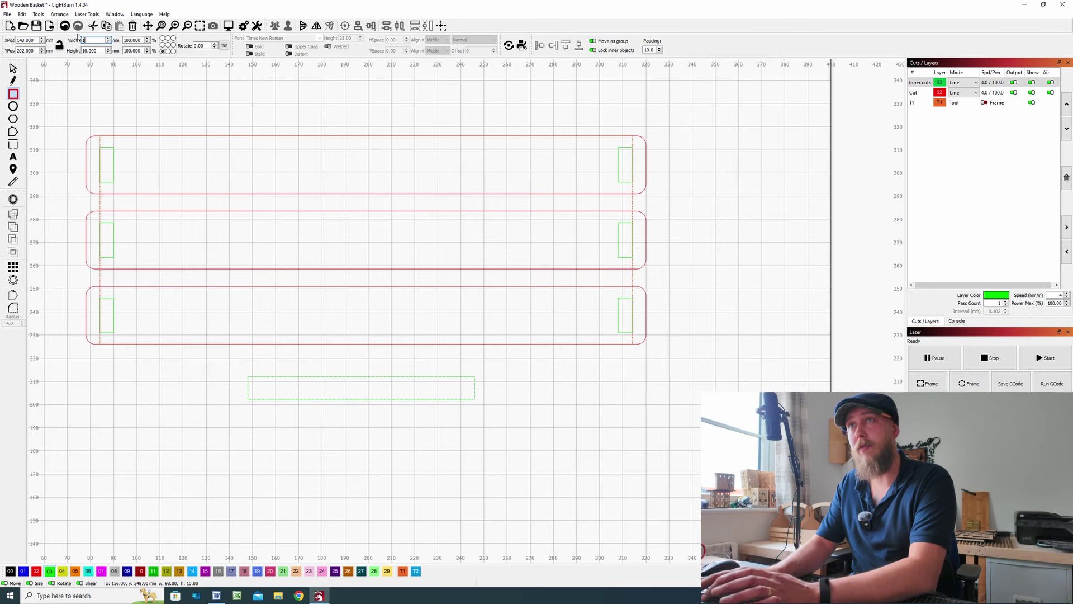
{"action": "type", "text": "155"}
{"action": "key", "text": "Tab"}
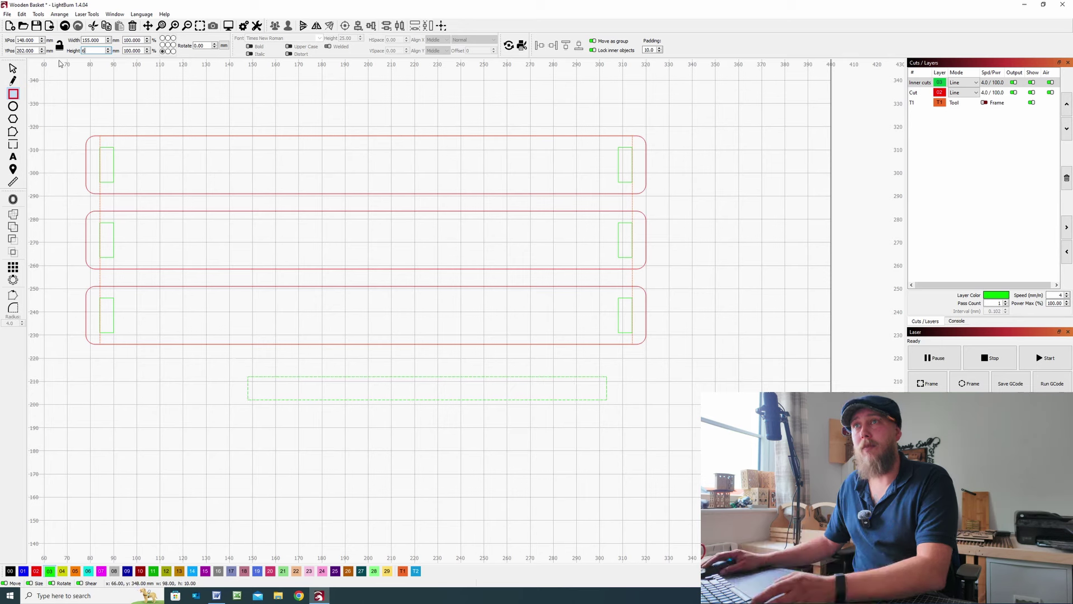
{"action": "type", "text": "6"}
{"action": "key", "text": "Return"}
{"action": "key", "text": "Escape"}
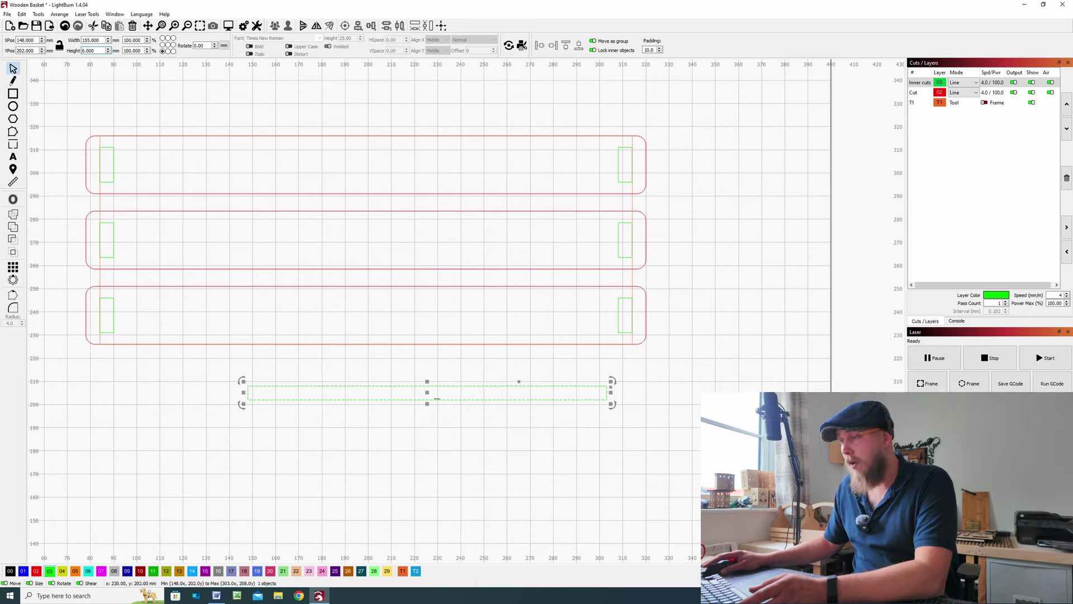
{"action": "left_click_drag", "start_coordinate": [428, 394], "coordinate": [387, 345]}
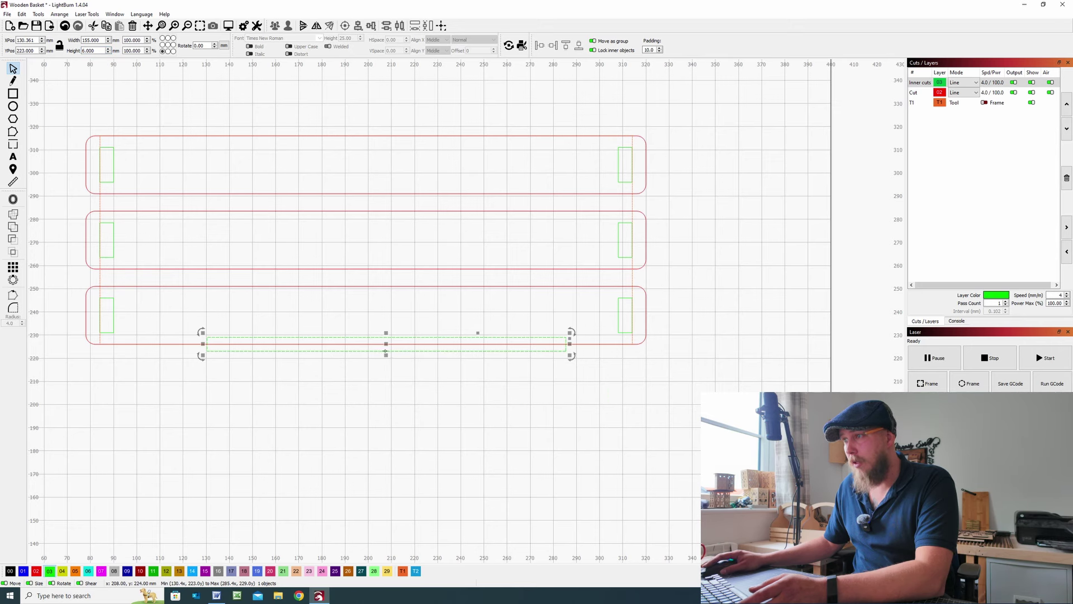
{"action": "left_click_drag", "start_coordinate": [386, 351], "coordinate": [367, 344]}
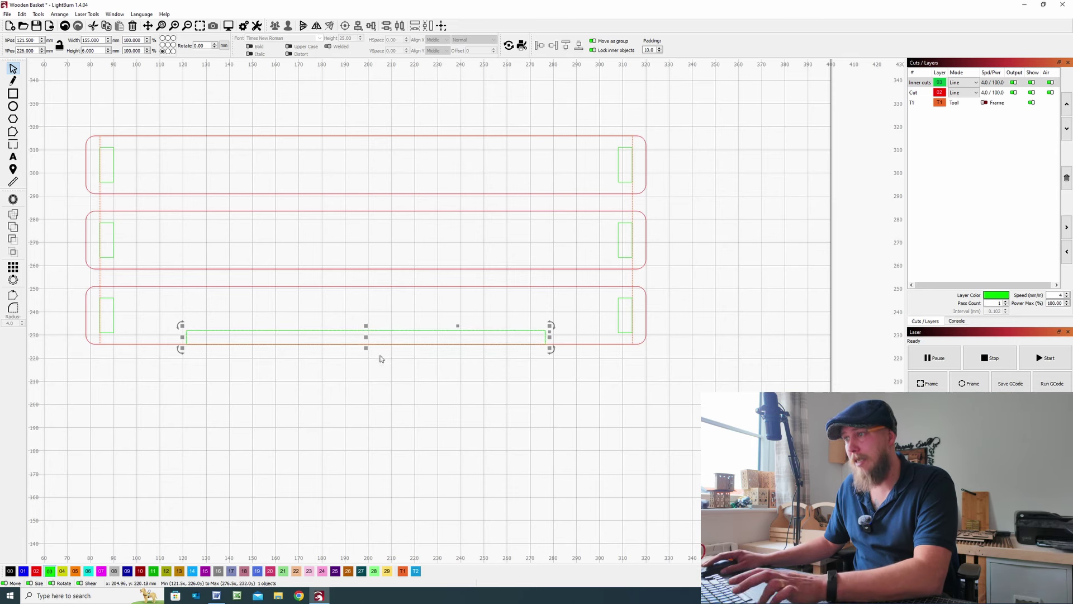
Duplicate the 155 by 6 mm rectangle directly above itself and delete the original on the lowest strip's bottom edge.
{"action": "left_click_drag", "start_coordinate": [366, 338], "coordinate": [366, 329]}
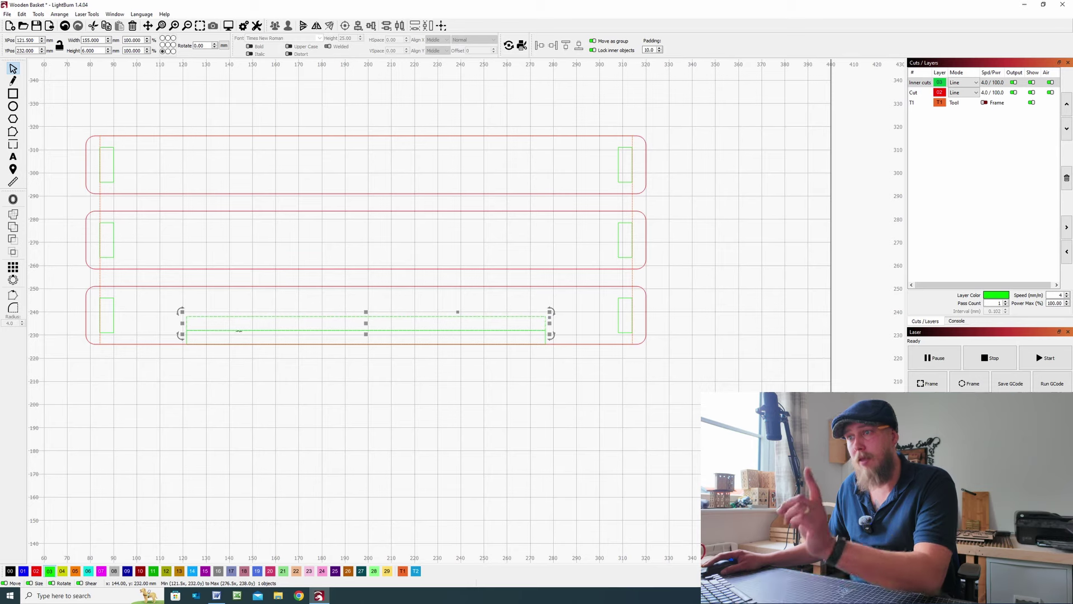
{"action": "scroll", "coordinate": [227, 343], "scroll_direction": "up", "scroll_amount": 5}
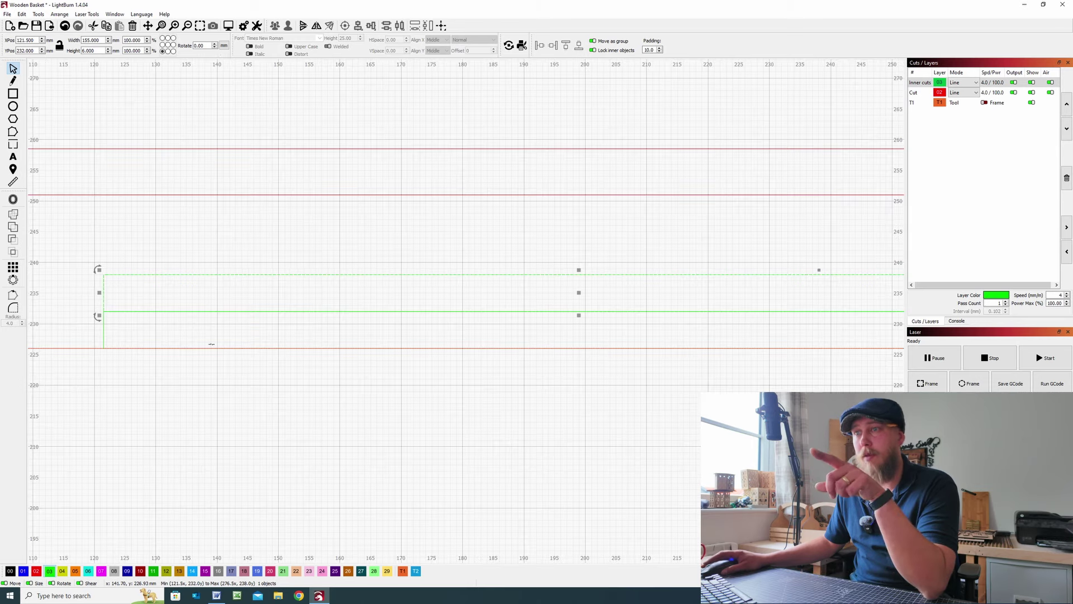
{"action": "left_click", "coordinate": [119, 341]}
{"action": "left_click_drag", "start_coordinate": [100, 334], "coordinate": [99, 332]}
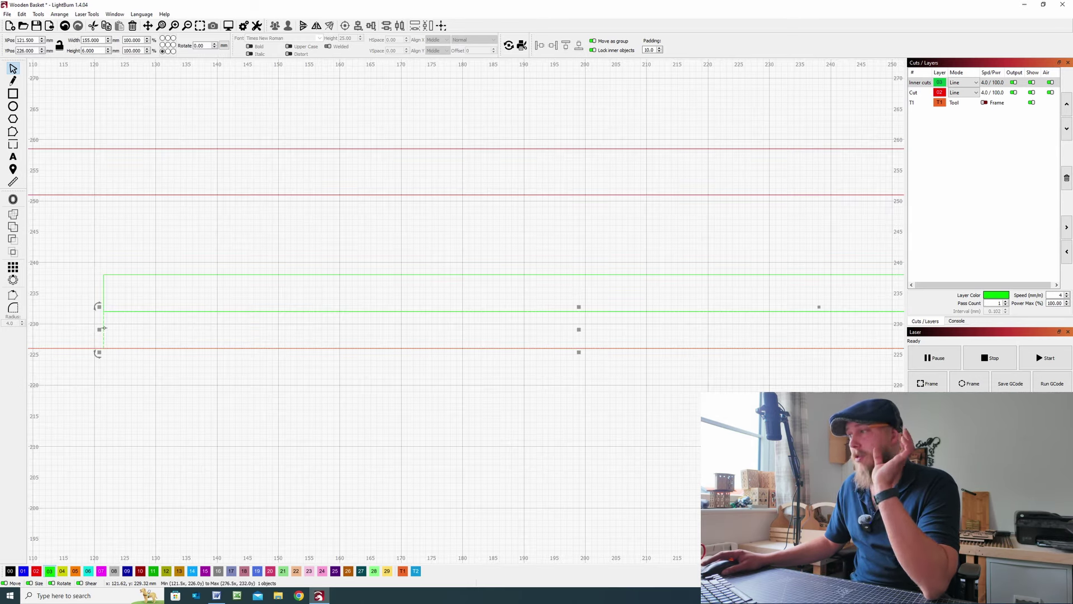
{"action": "left_click", "coordinate": [103, 326]}
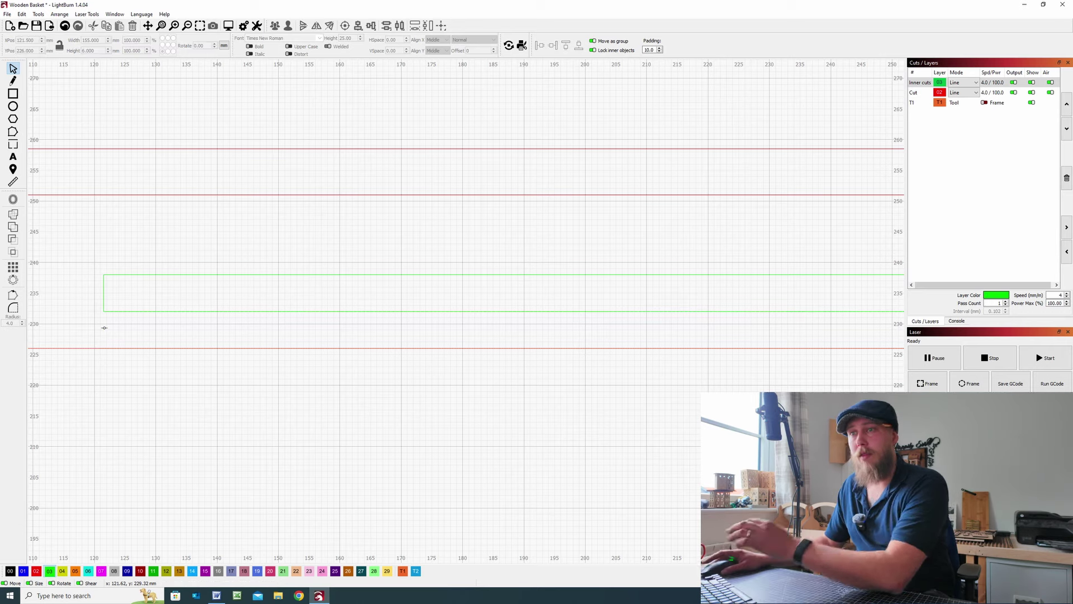
Group the base slot with the lowest strip, and group all three strips together with the guide rectangle.
{"action": "scroll", "coordinate": [146, 357], "scroll_direction": "down", "scroll_amount": 4}
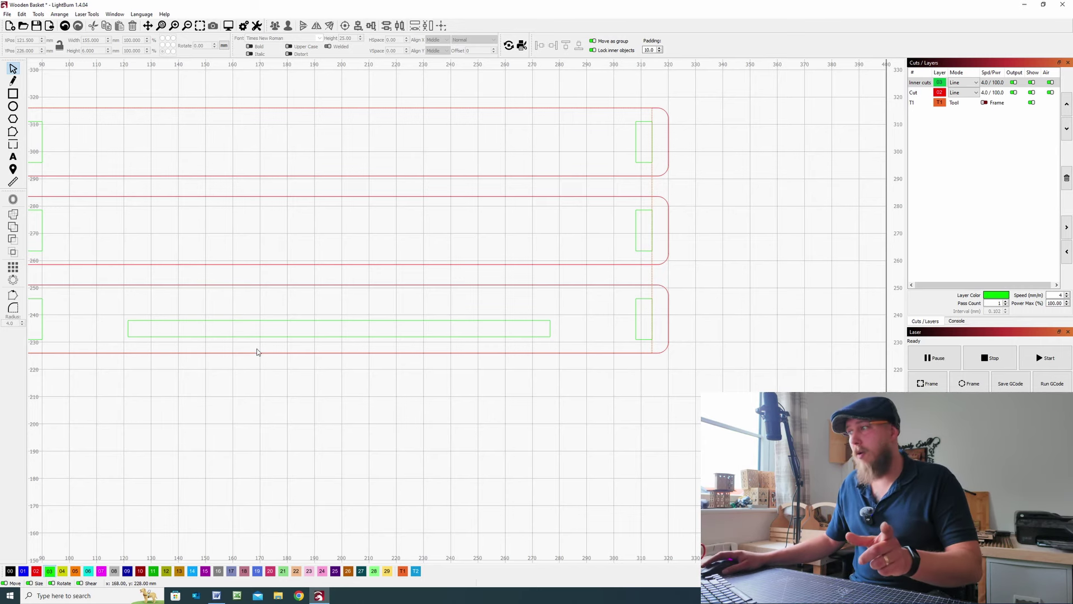
{"action": "scroll", "coordinate": [256, 351], "scroll_direction": "down", "scroll_amount": 2}
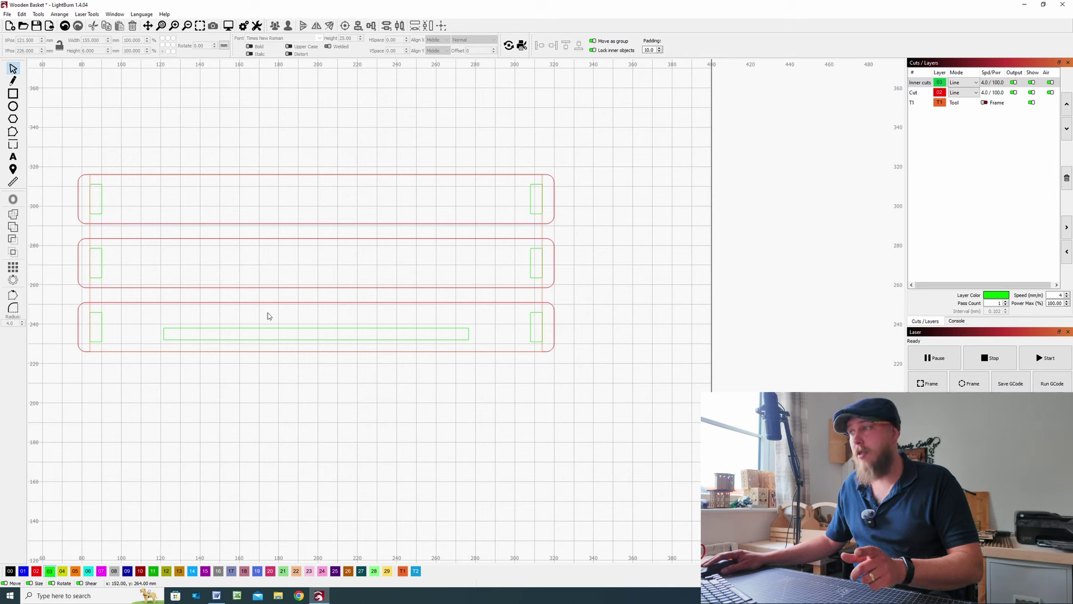
{"action": "left_click_drag", "start_coordinate": [535, 350], "coordinate": [96, 300]}
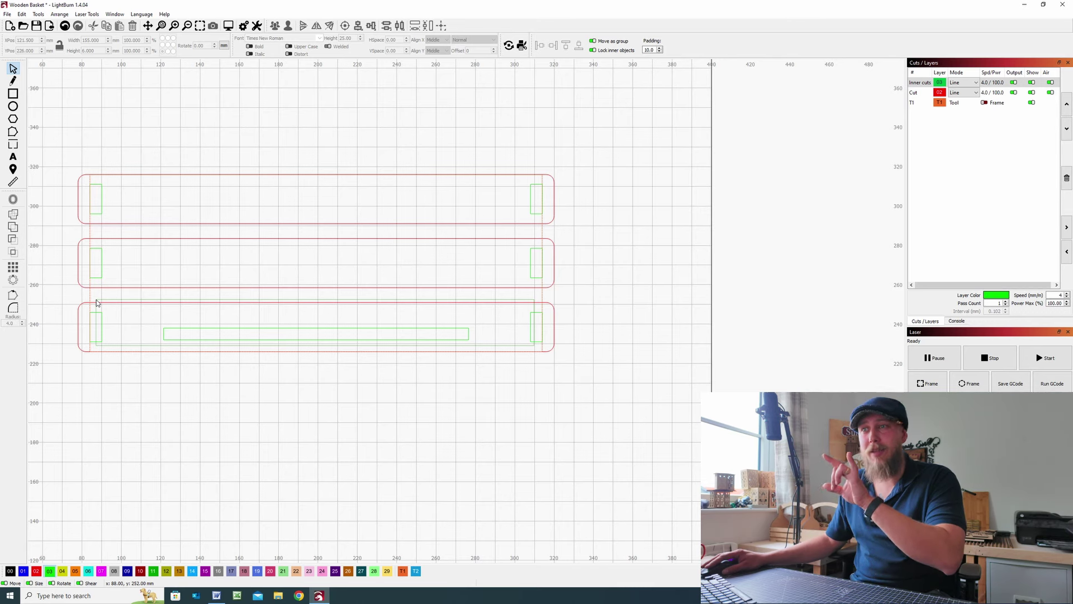
{"action": "left_click_drag", "start_coordinate": [96, 300], "coordinate": [96, 300]}
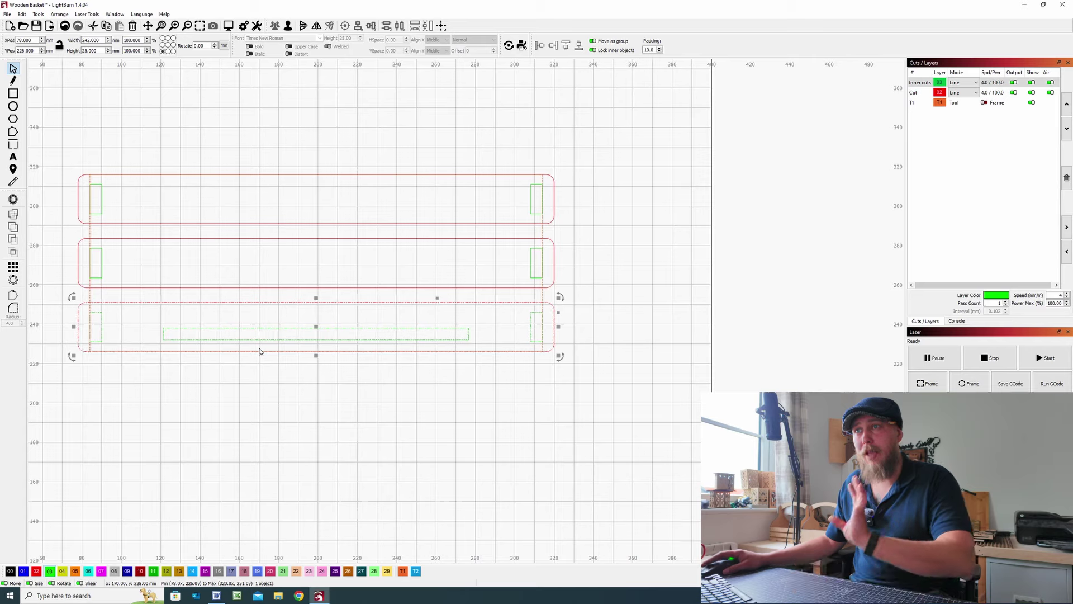
{"action": "scroll", "coordinate": [380, 370], "scroll_direction": "down", "scroll_amount": 2}
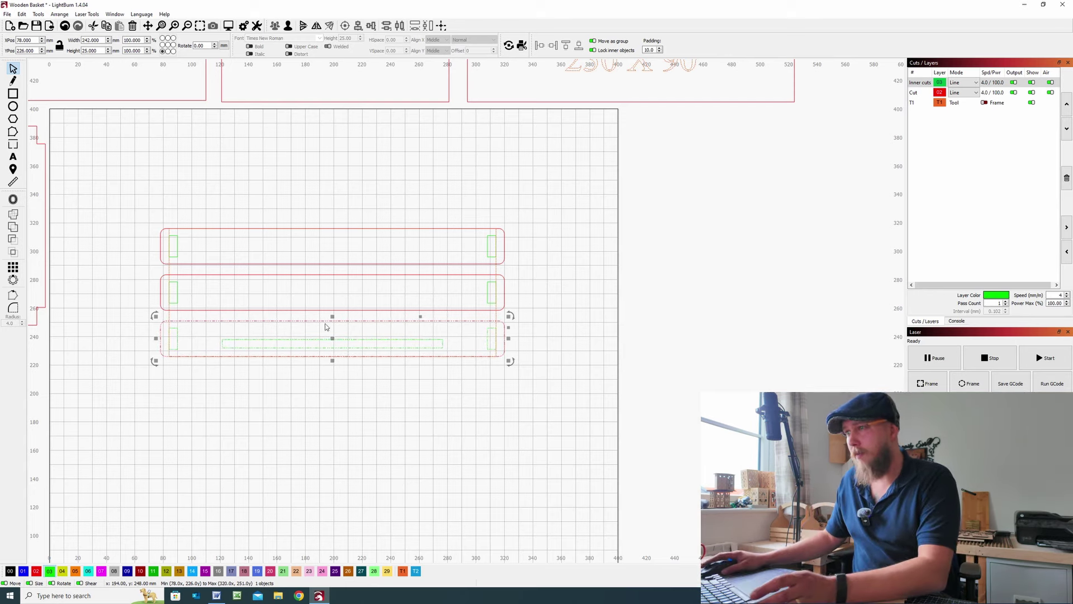
{"action": "scroll", "coordinate": [504, 352], "scroll_direction": "down", "scroll_amount": 3}
{"action": "left_click", "coordinate": [504, 352]}
{"action": "left_click_drag", "start_coordinate": [496, 361], "coordinate": [253, 250]}
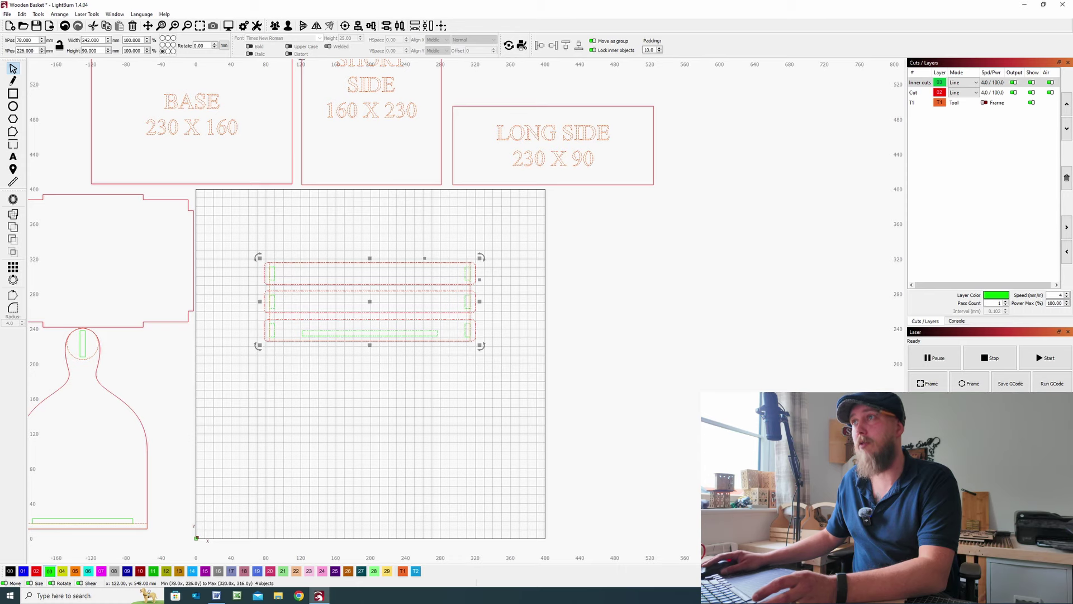
{"action": "left_click", "coordinate": [272, 26]}
Draw a rectangle below the strip group and size it to the group's full extent, 242 by 90 mm.
{"action": "scroll", "coordinate": [343, 391], "scroll_direction": "down", "scroll_amount": 3}
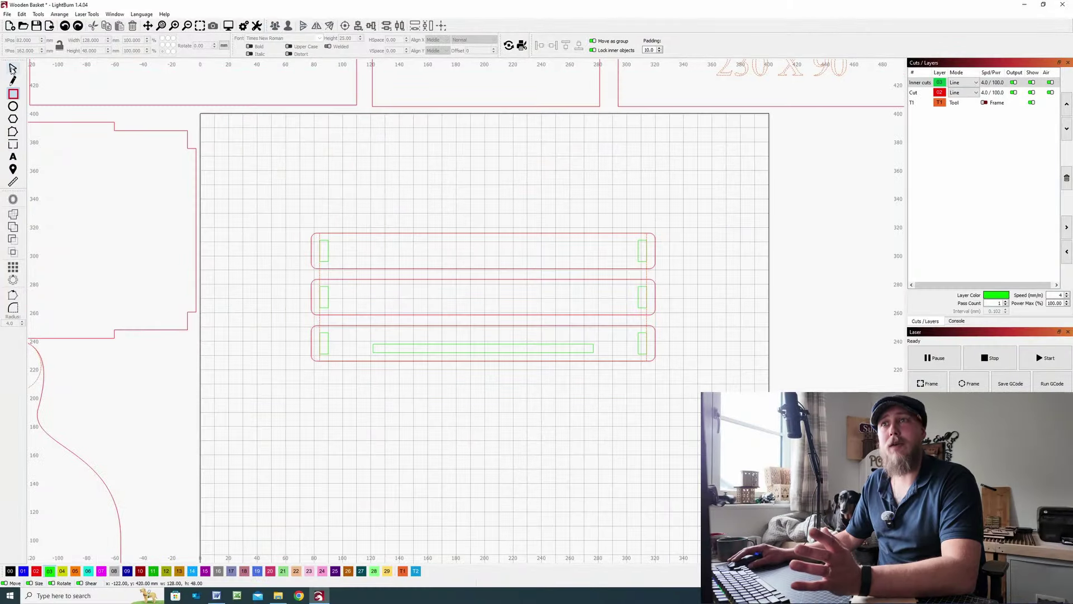
{"action": "left_click_drag", "start_coordinate": [325, 401], "coordinate": [513, 469]}
{"action": "left_click", "coordinate": [10, 69]}
{"action": "left_click", "coordinate": [417, 233]}
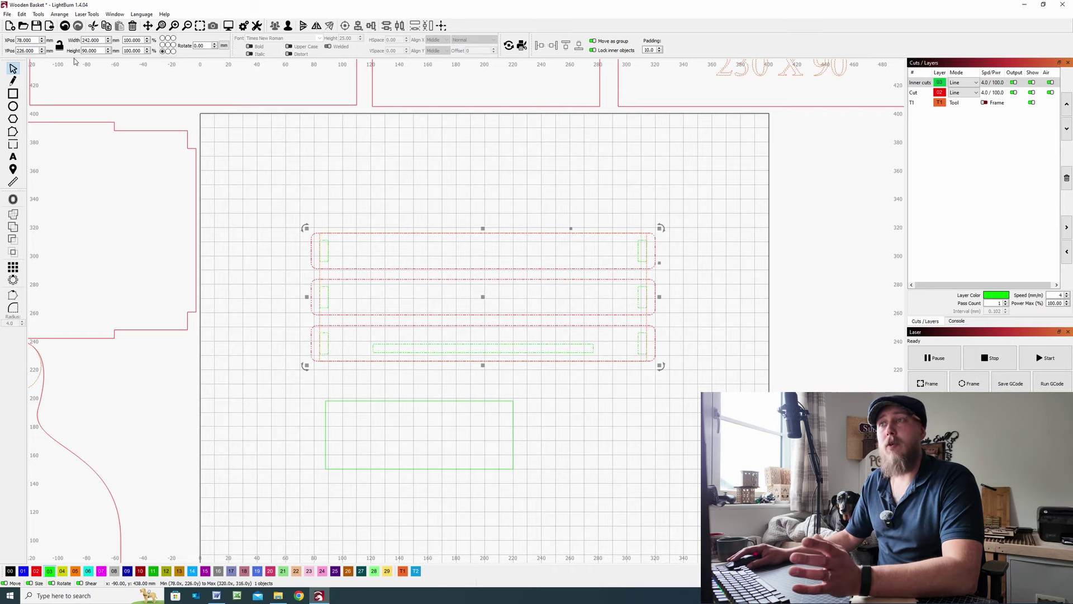
{"action": "left_click", "coordinate": [417, 401]}
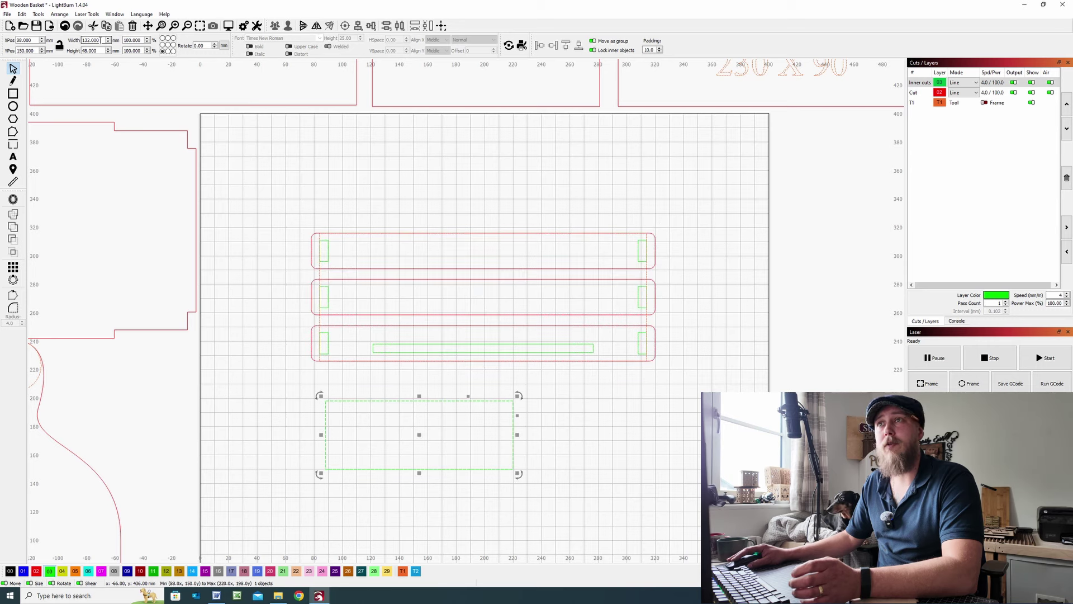
{"action": "triple_click", "coordinate": [102, 40]}
{"action": "type", "text": "242"}
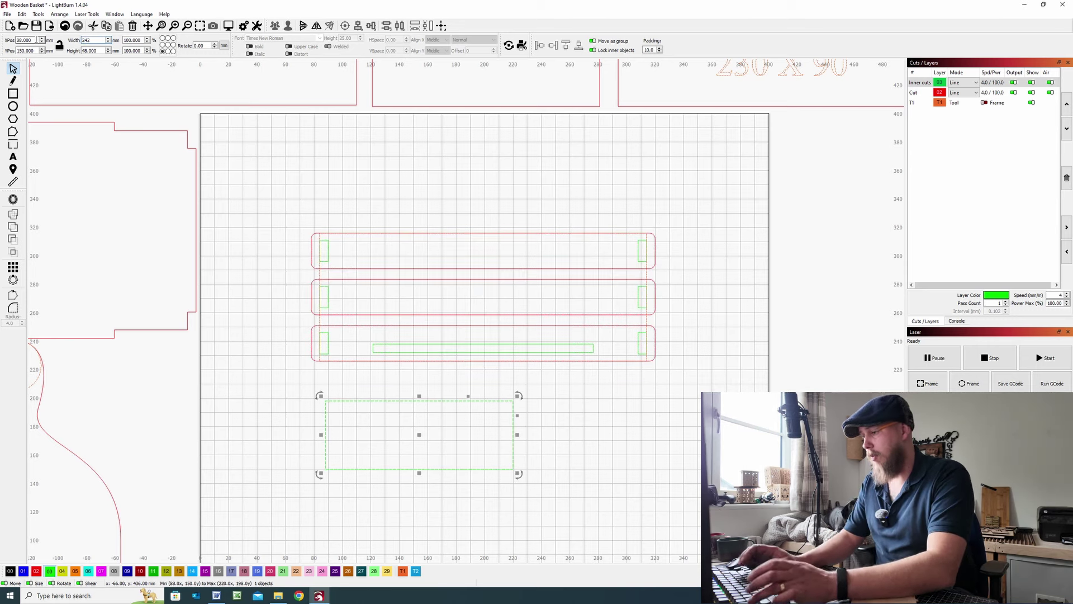
{"action": "key", "text": "Tab"}
{"action": "type", "text": "90"}
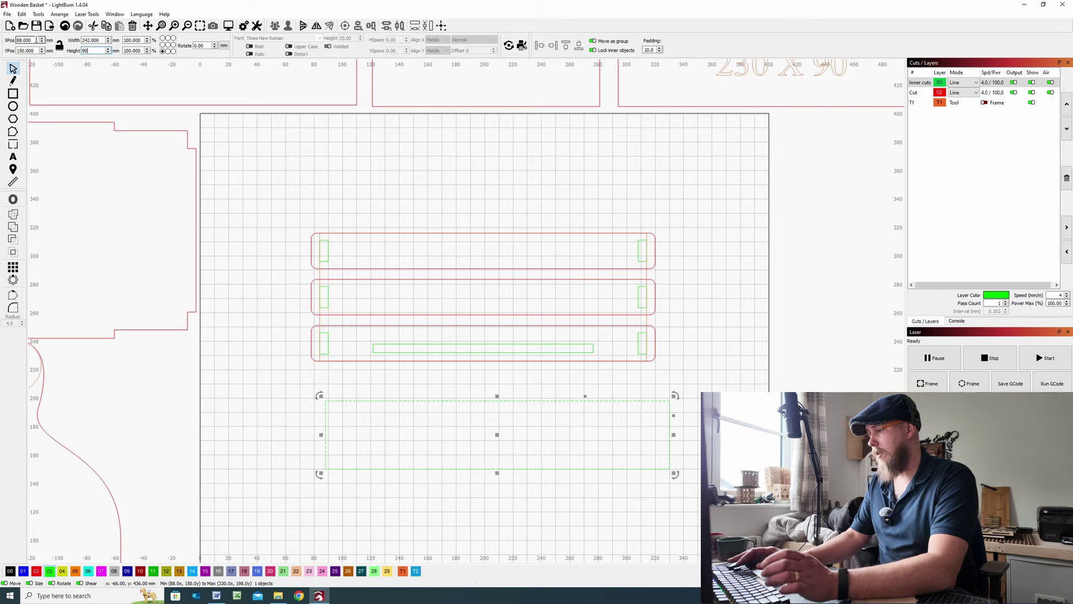
{"action": "key", "text": "Return"}
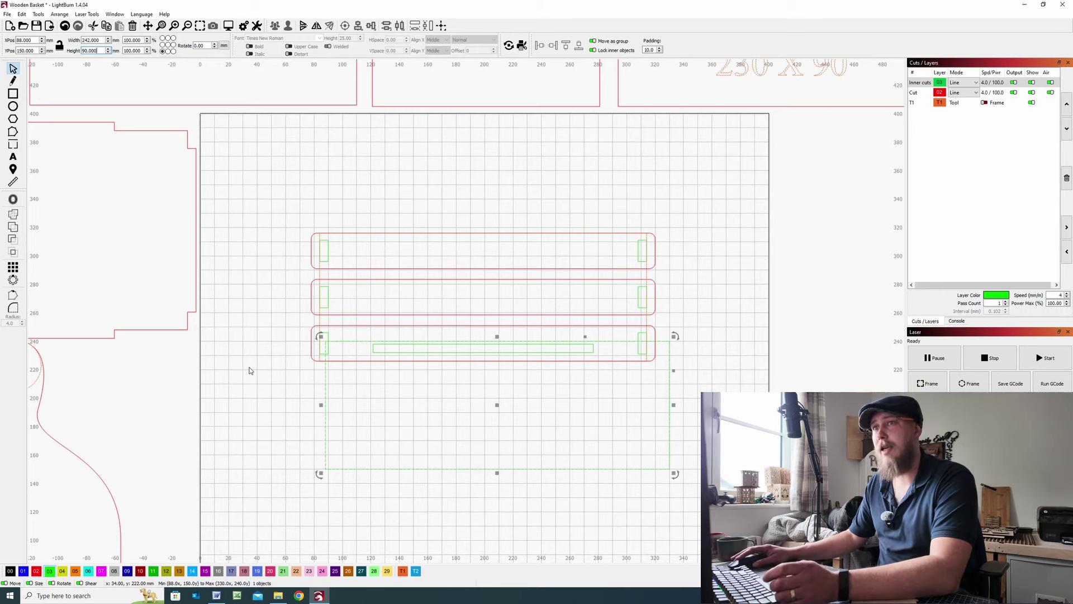
Move the 242 by 90 mm rectangle exactly over the strip group and check that its edges align at both ends.
{"action": "left_click_drag", "start_coordinate": [499, 407], "coordinate": [483, 299]}
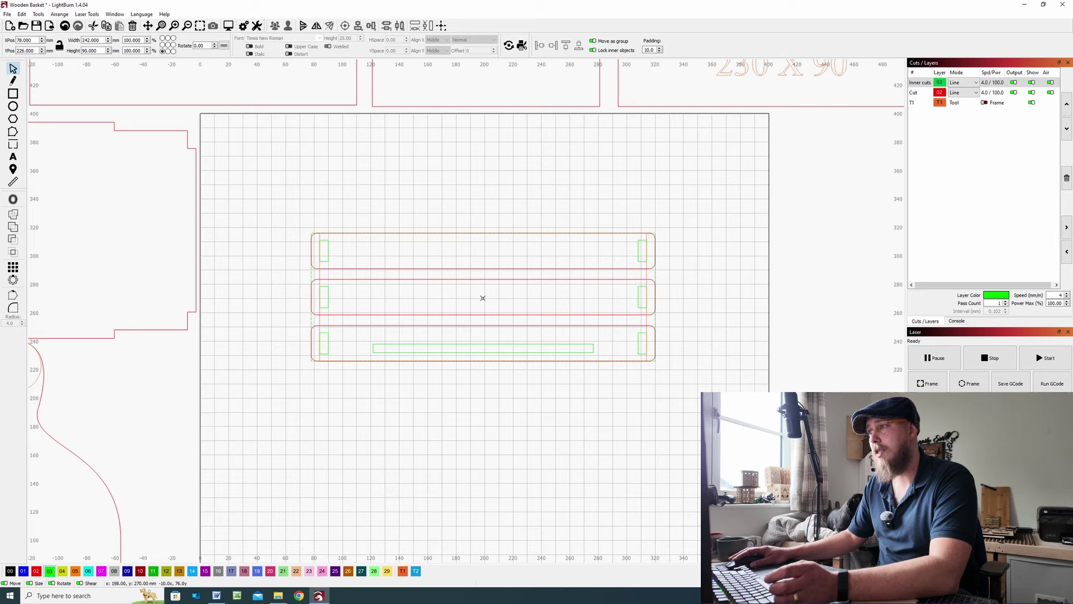
{"action": "scroll", "coordinate": [354, 307], "scroll_direction": "up", "scroll_amount": 4}
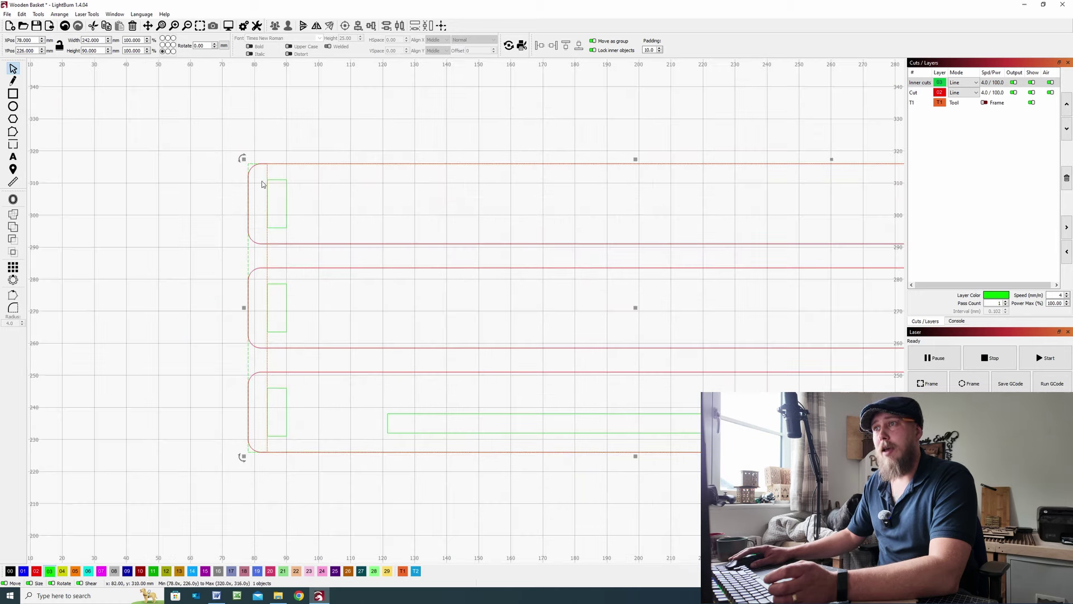
{"action": "scroll", "coordinate": [703, 233], "scroll_direction": "right", "scroll_amount": 5}
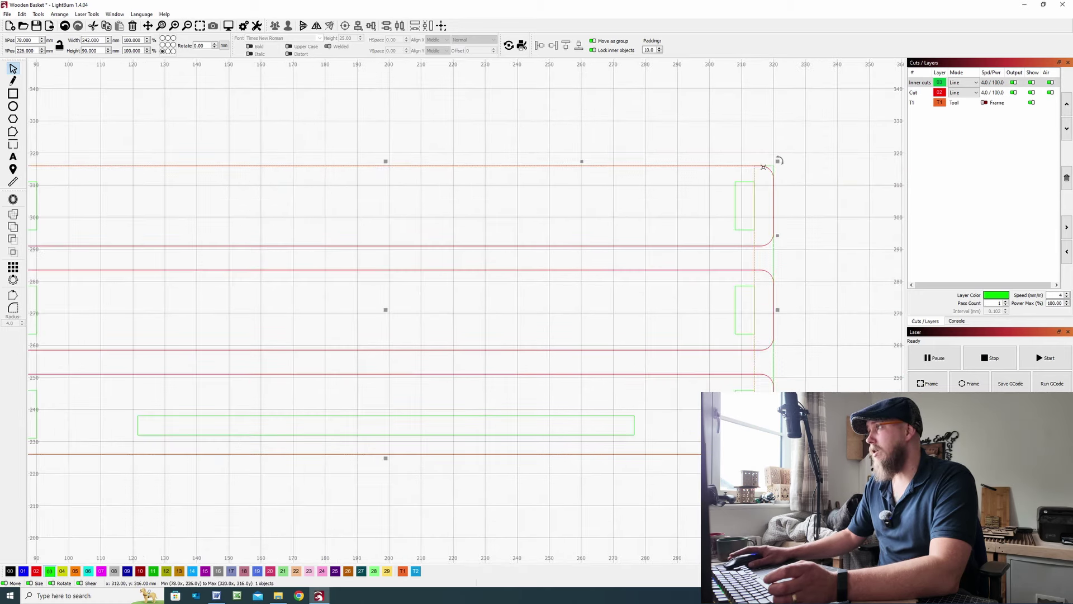
{"action": "scroll", "coordinate": [368, 401], "scroll_direction": "left", "scroll_amount": 4}
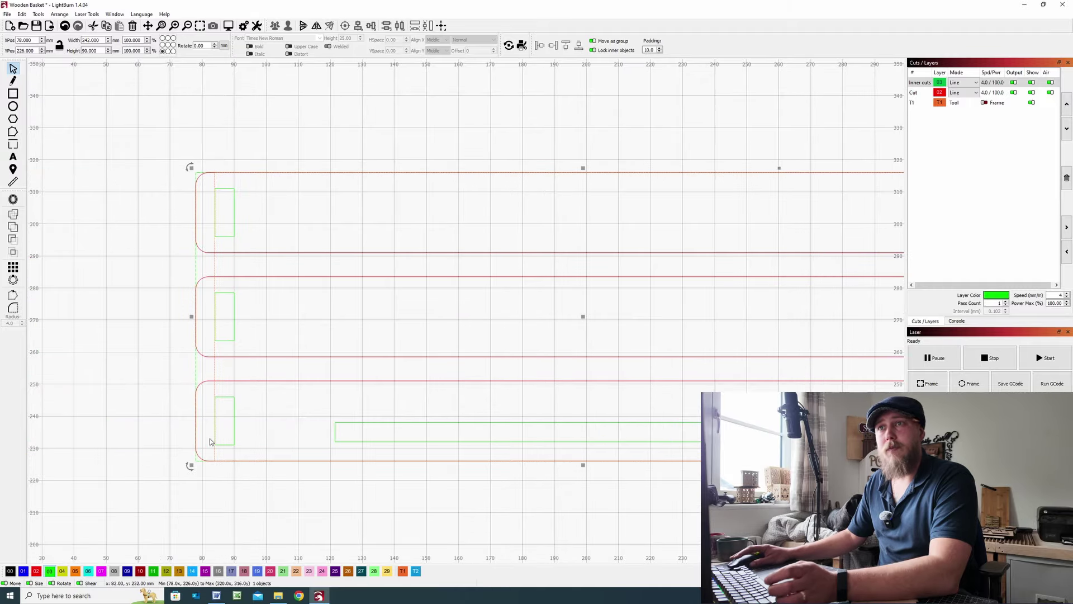
{"action": "scroll", "coordinate": [102, 194], "scroll_direction": "down", "scroll_amount": 4}
{"action": "left_click", "coordinate": [256, 215]}
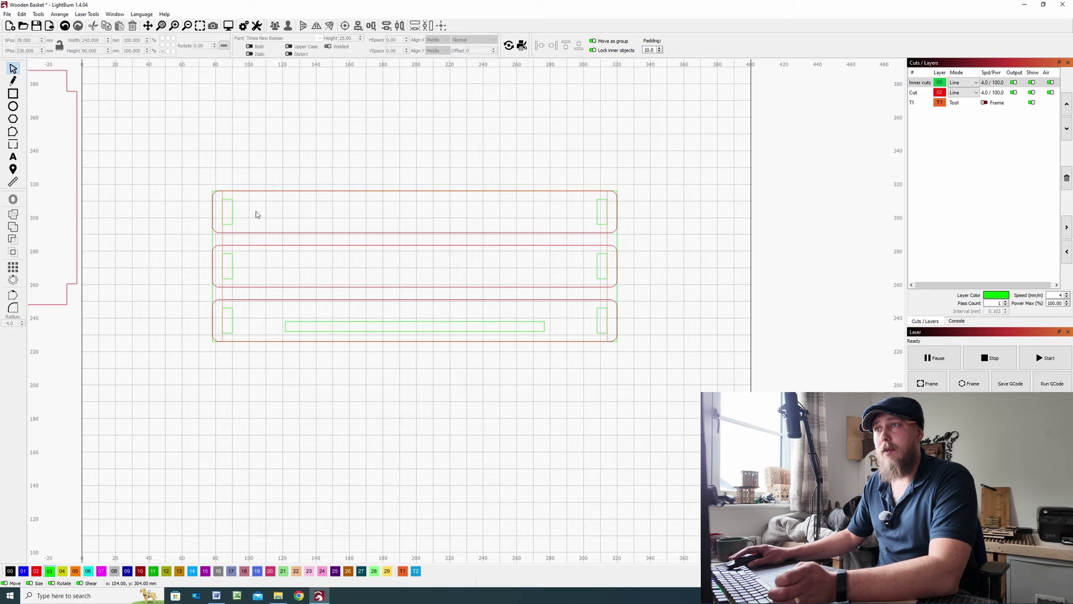
Place a copy of the grouped three-strip long side outside the work area, beside the BASE rectangle.
{"action": "scroll", "coordinate": [222, 195], "scroll_direction": "up", "scroll_amount": 4}
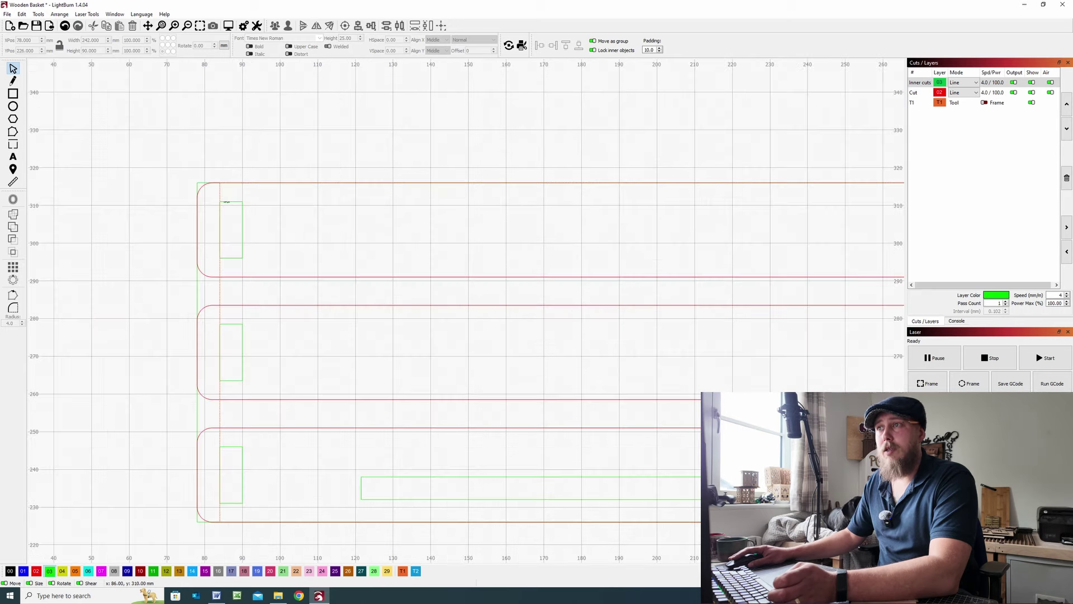
{"action": "left_click", "coordinate": [228, 201]}
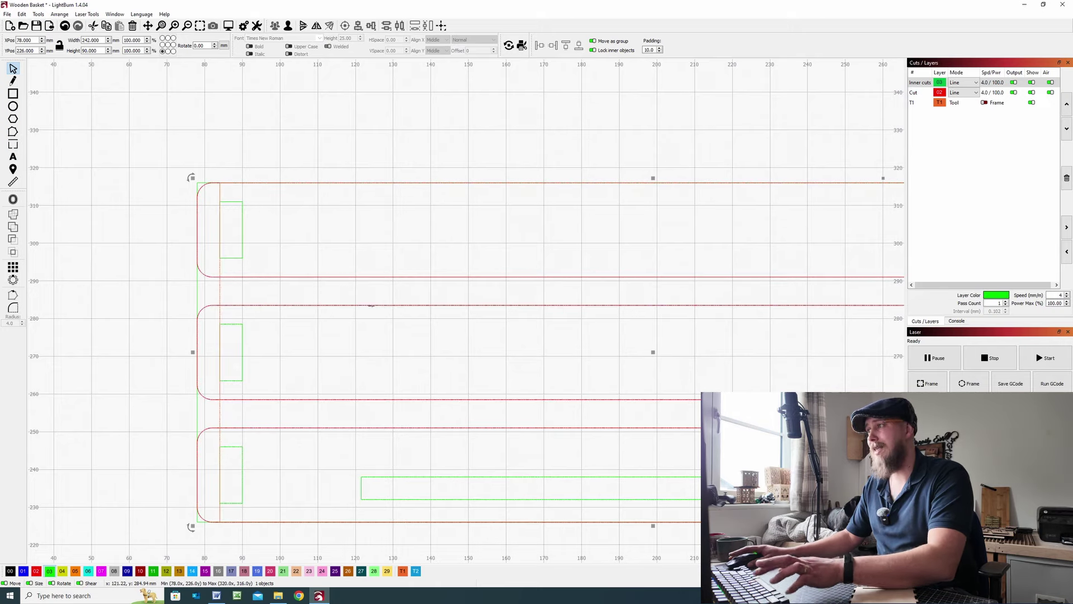
{"action": "scroll", "coordinate": [370, 305], "scroll_direction": "down", "scroll_amount": 5}
{"action": "left_click_drag", "start_coordinate": [527, 336], "coordinate": [132, 168]}
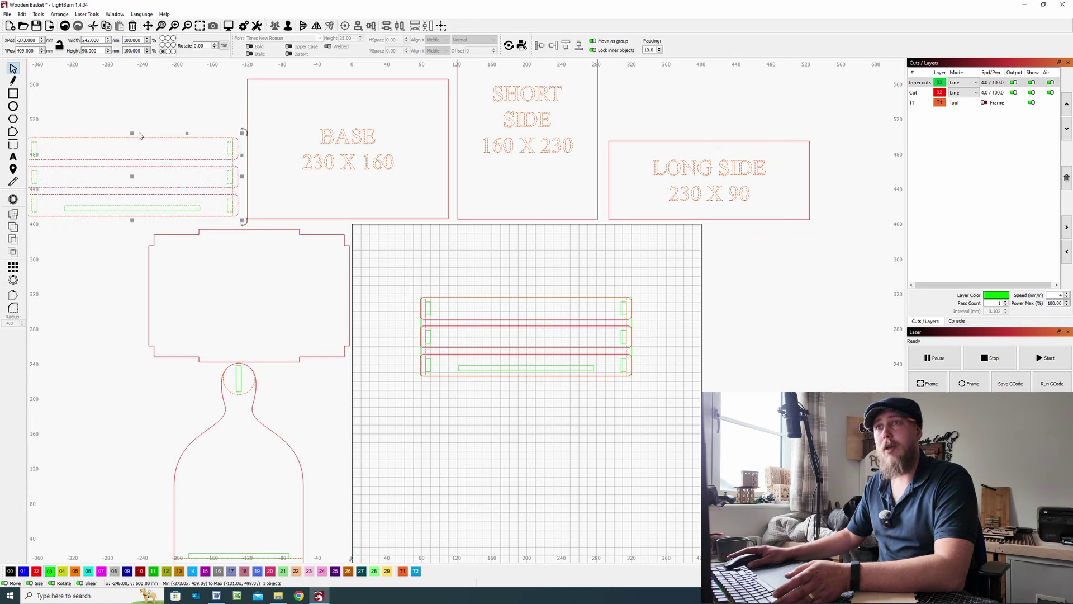
{"action": "scroll", "coordinate": [107, 175], "scroll_direction": "left", "scroll_amount": 1}
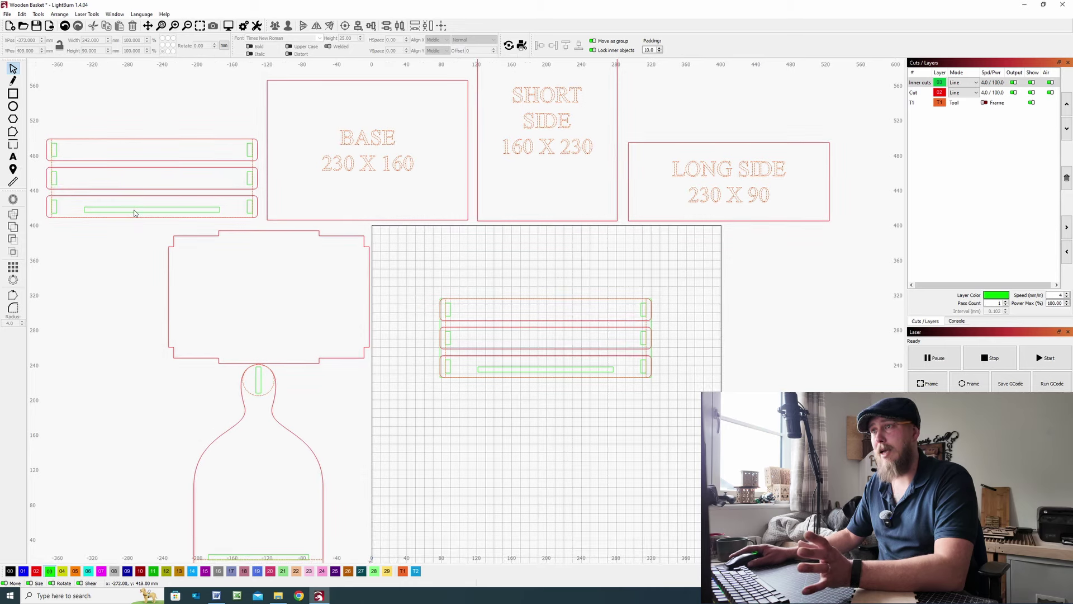
Ungroup the original long-side group and its strips so their outlines and slots are separate objects.
{"action": "left_click_drag", "start_coordinate": [460, 392], "coordinate": [403, 350]}
{"action": "scroll", "coordinate": [383, 265], "scroll_direction": "up", "scroll_amount": 5}
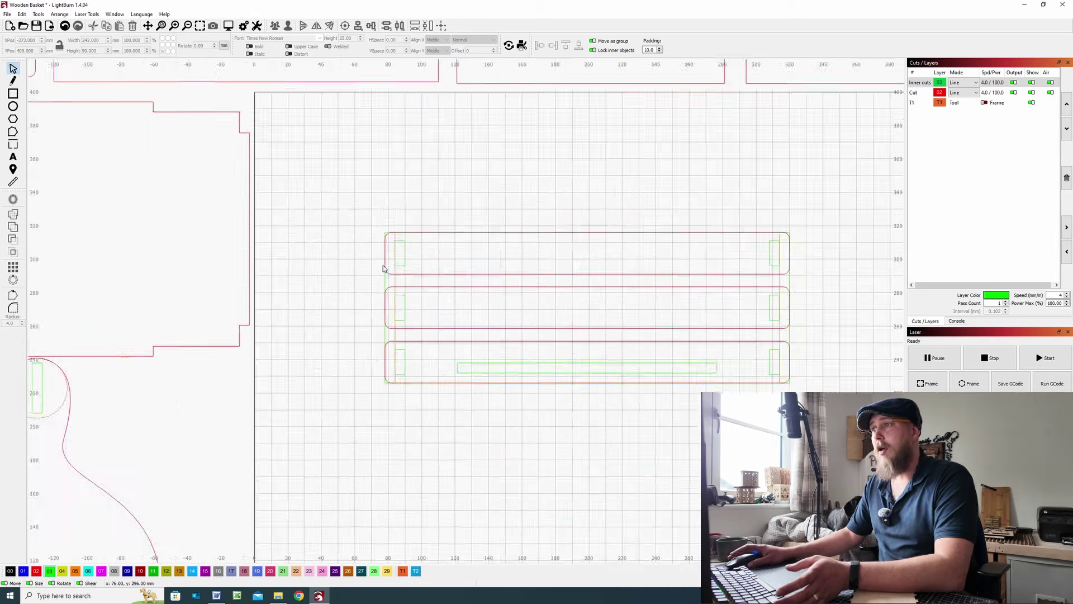
{"action": "scroll", "coordinate": [388, 179], "scroll_direction": "down", "scroll_amount": 2}
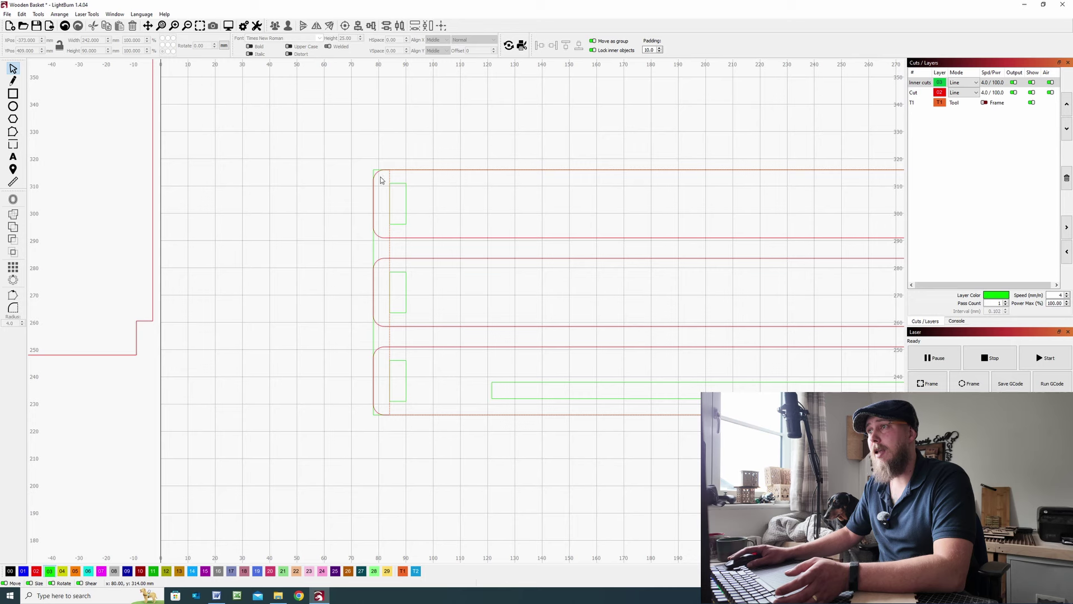
{"action": "left_click", "coordinate": [377, 173]}
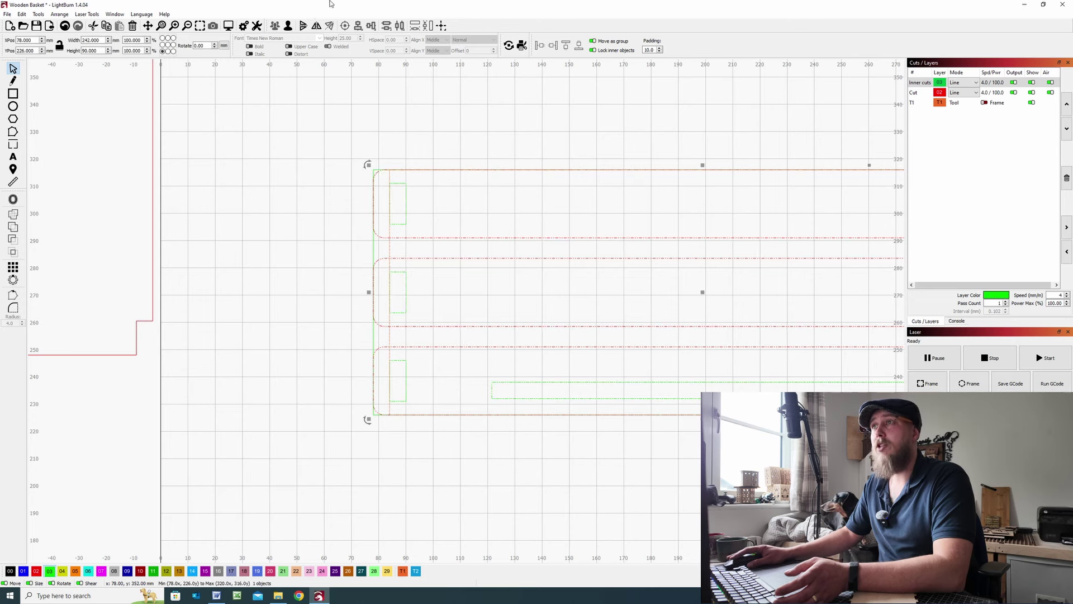
{"action": "left_click", "coordinate": [288, 26]}
{"action": "left_click", "coordinate": [288, 79]}
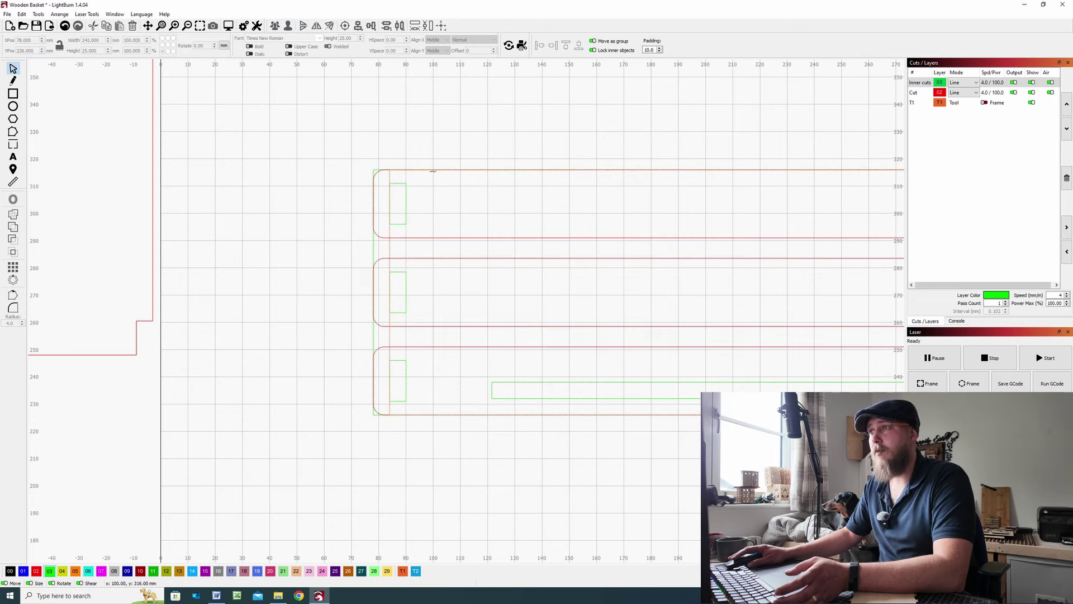
Delete the three rounded strip outlines inside the 242 by 90 mm rectangle, keeping their slots.
{"action": "left_click", "coordinate": [377, 172]}
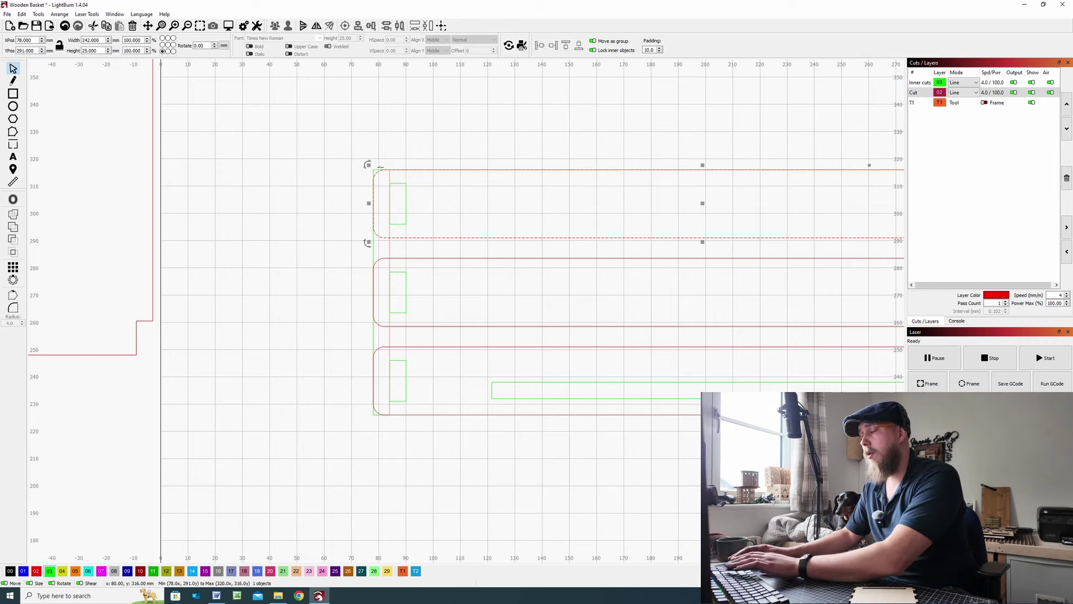
{"action": "key", "text": "Delete"}
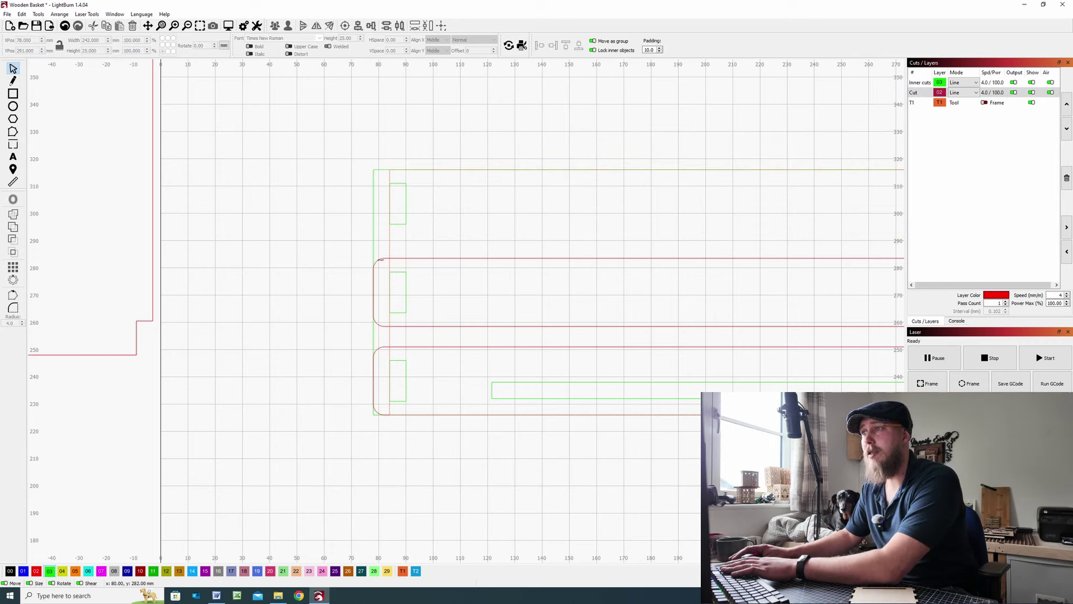
{"action": "left_click", "coordinate": [380, 259]}
{"action": "key", "text": "Delete"}
{"action": "left_click", "coordinate": [383, 347]}
{"action": "key", "text": "Delete"}
Delete the 230 by 90 mm guide rectangle from around the slots.
{"action": "scroll", "coordinate": [467, 307], "scroll_direction": "right", "scroll_amount": 5}
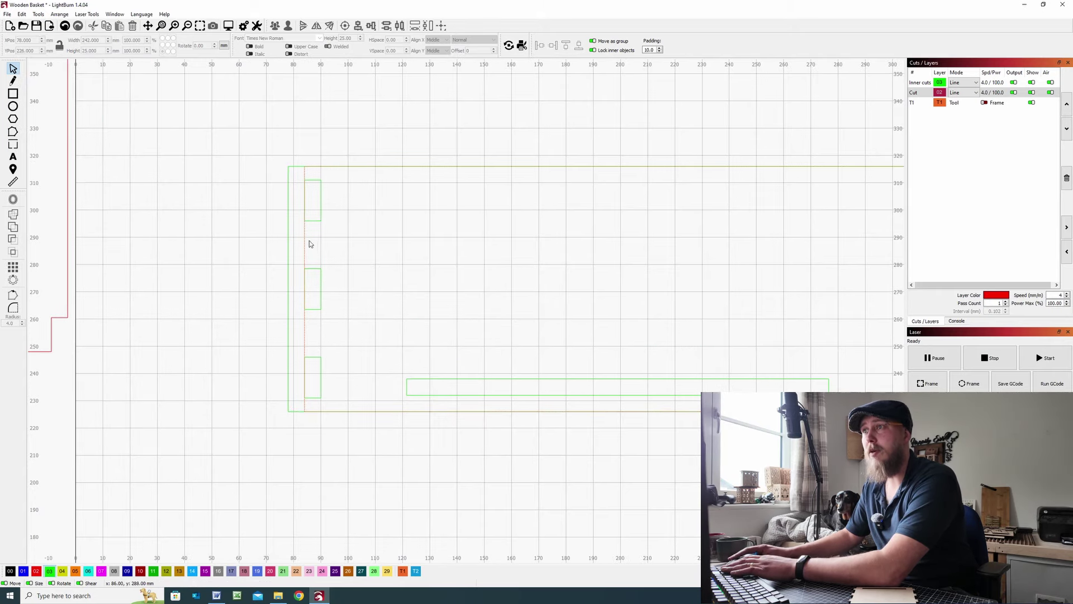
{"action": "left_click", "coordinate": [306, 176]}
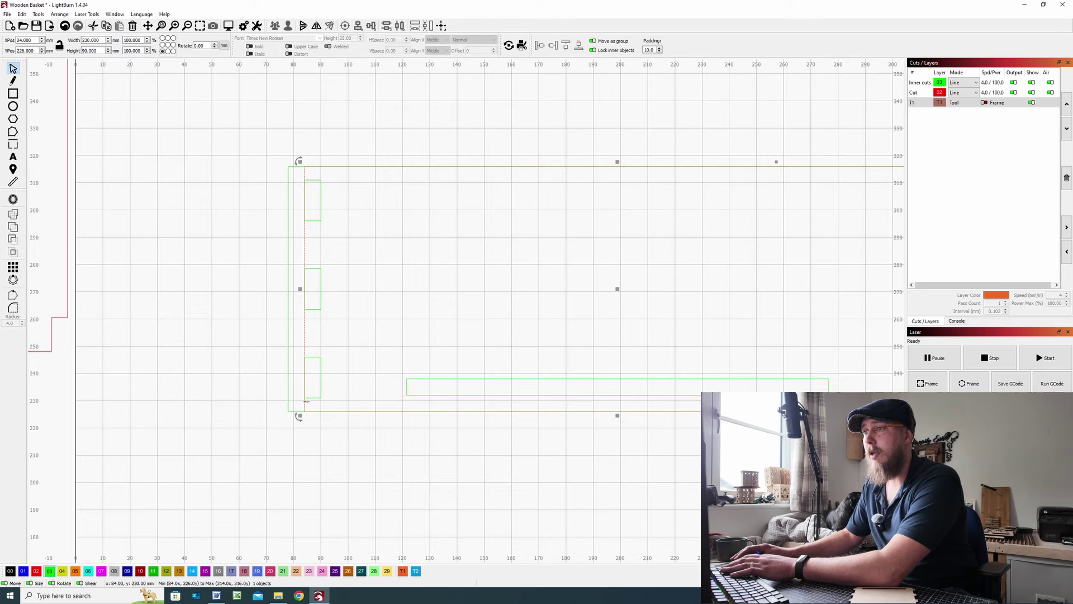
{"action": "scroll", "coordinate": [462, 300], "scroll_direction": "down", "scroll_amount": 2}
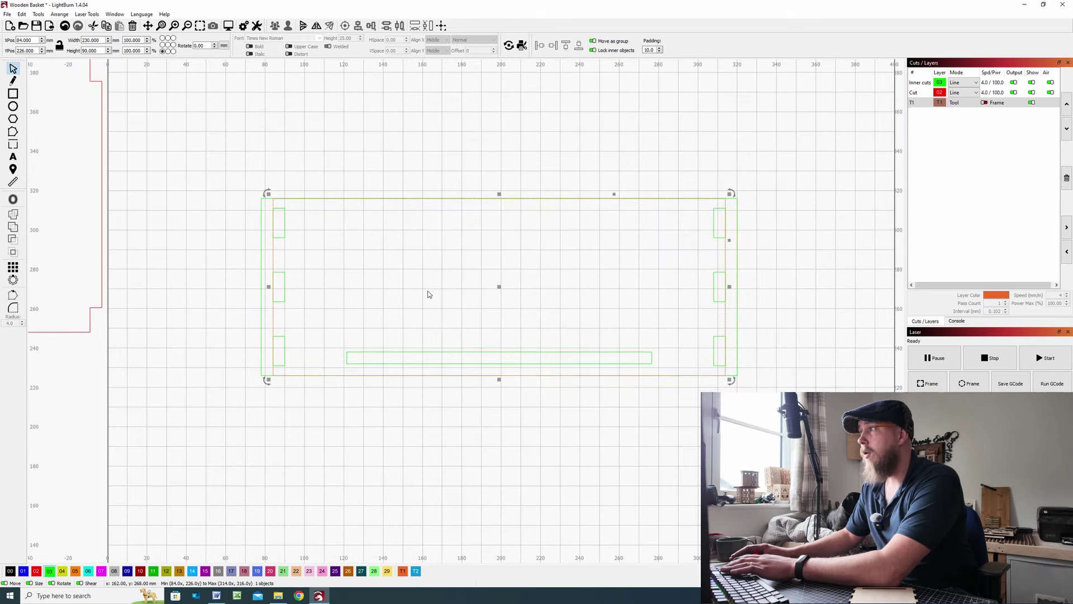
{"action": "left_click", "coordinate": [427, 290]}
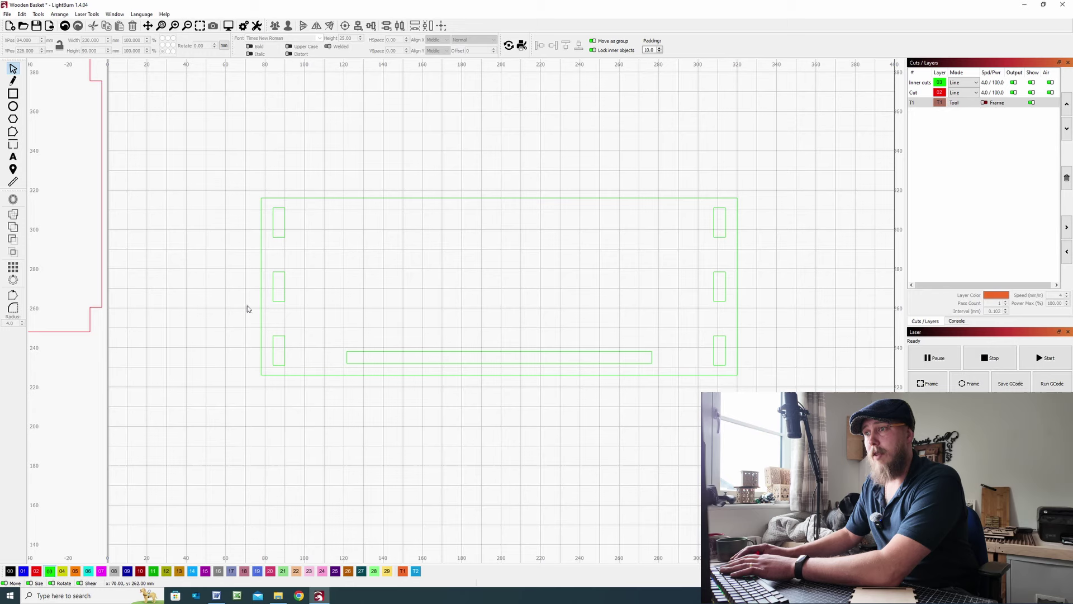
Round all four corners of the 242 by 90 mm long-side rectangle with a 4 mm radius.
{"action": "scroll", "coordinate": [386, 179], "scroll_direction": "down", "scroll_amount": 3}
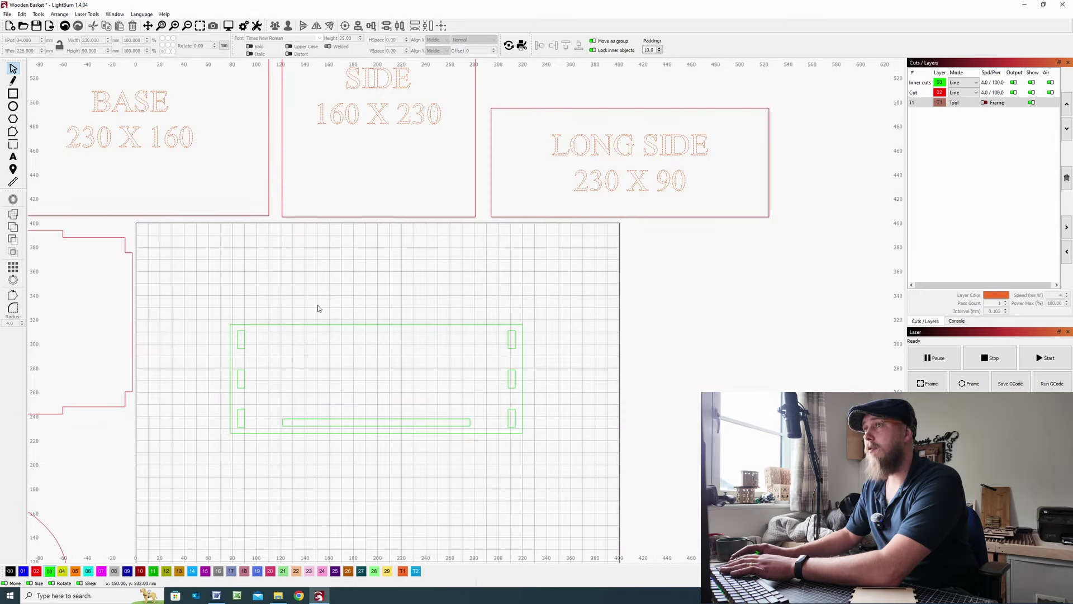
{"action": "scroll", "coordinate": [281, 297], "scroll_direction": "left", "scroll_amount": 3}
{"action": "scroll", "coordinate": [311, 318], "scroll_direction": "down", "scroll_amount": 1}
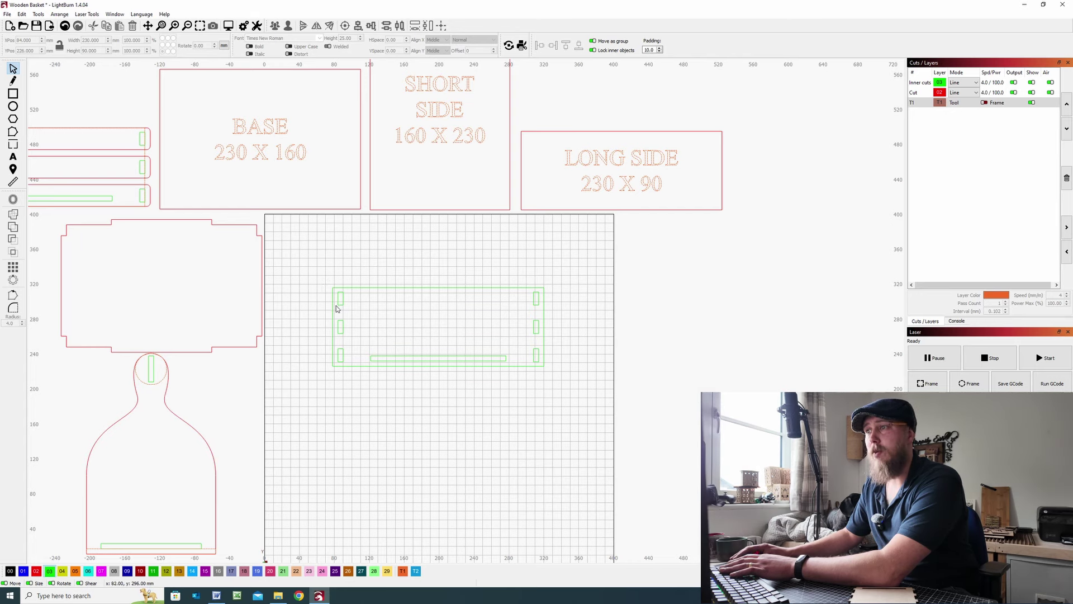
{"action": "scroll", "coordinate": [343, 314], "scroll_direction": "up", "scroll_amount": 3}
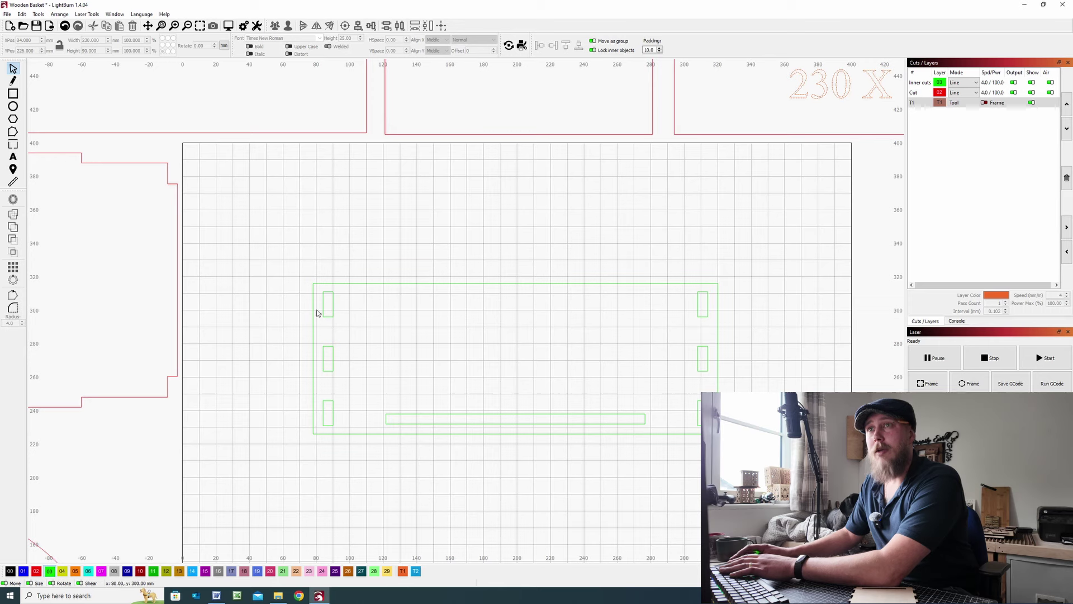
{"action": "left_click", "coordinate": [13, 308]}
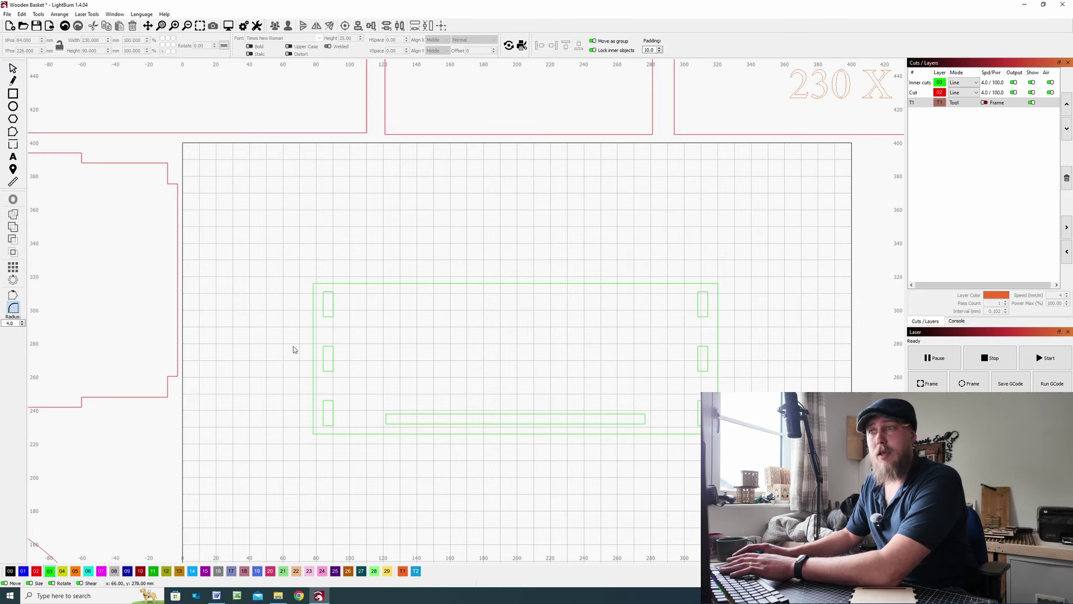
{"action": "scroll", "coordinate": [321, 292], "scroll_direction": "up", "scroll_amount": 2}
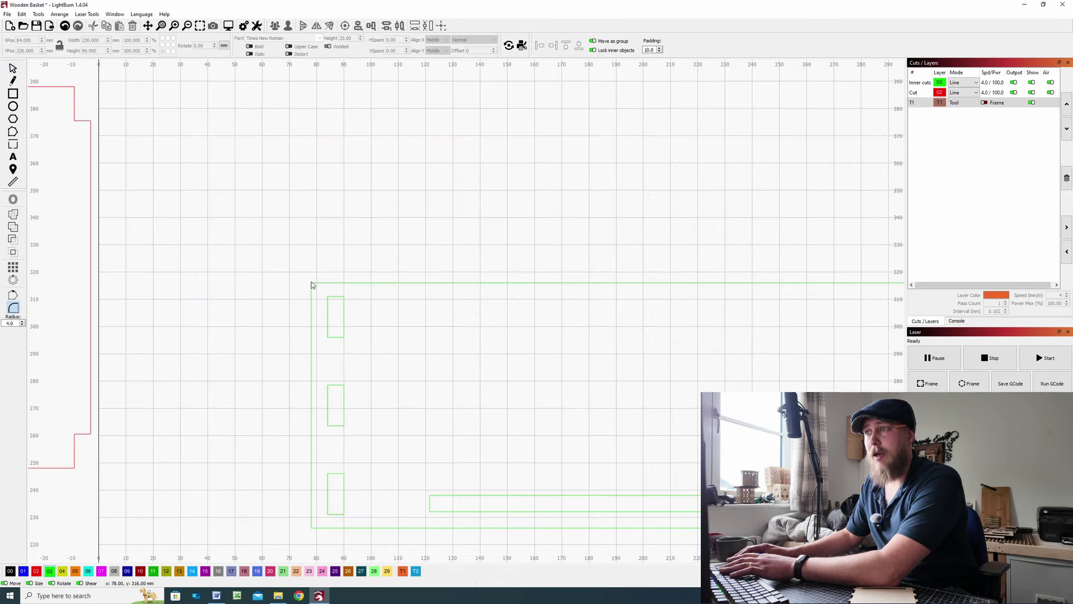
{"action": "left_click", "coordinate": [312, 286]}
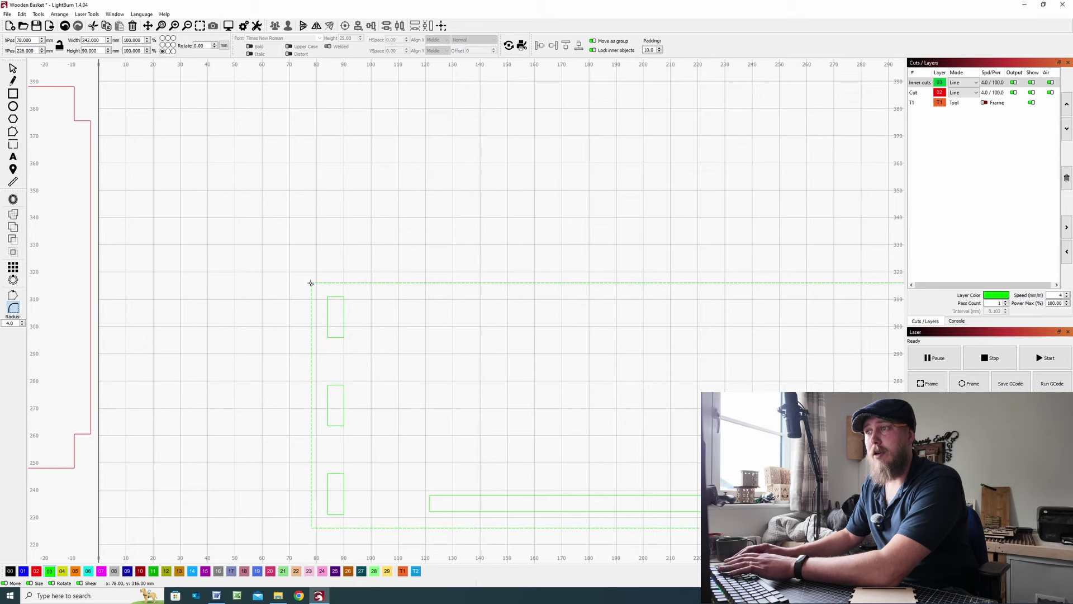
{"action": "left_click_drag", "start_coordinate": [347, 331], "coordinate": [351, 197]}
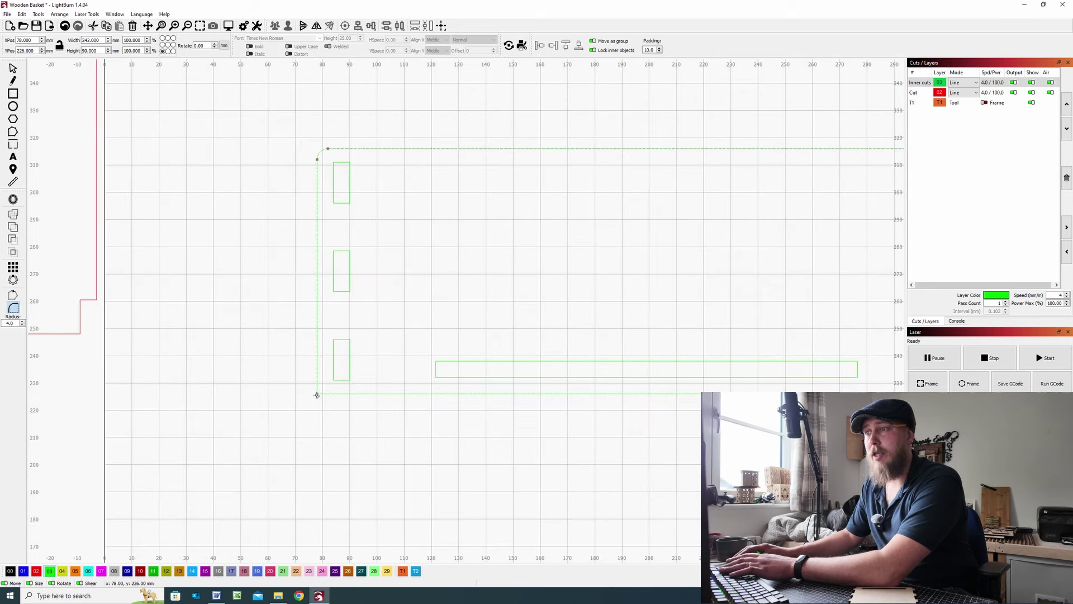
{"action": "scroll", "coordinate": [586, 335], "scroll_direction": "down", "scroll_amount": 3}
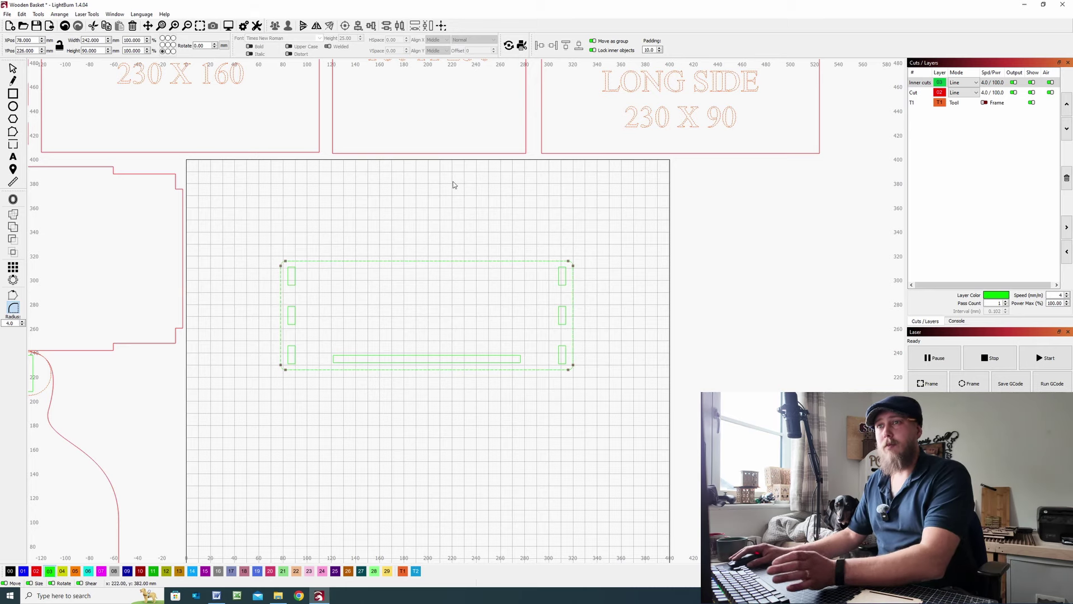
Assign the rounded outer outline of the solid long side to the red Cut layer, leaving the slots on Inner cuts.
{"action": "left_click", "coordinate": [13, 67]}
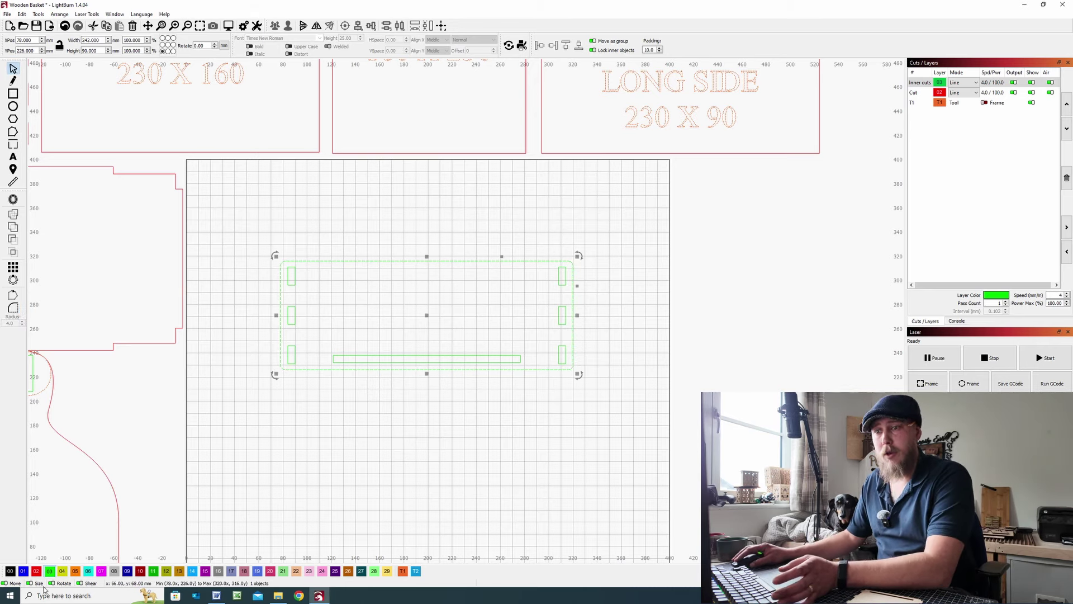
{"action": "left_click", "coordinate": [36, 570]}
{"action": "left_click", "coordinate": [258, 354]}
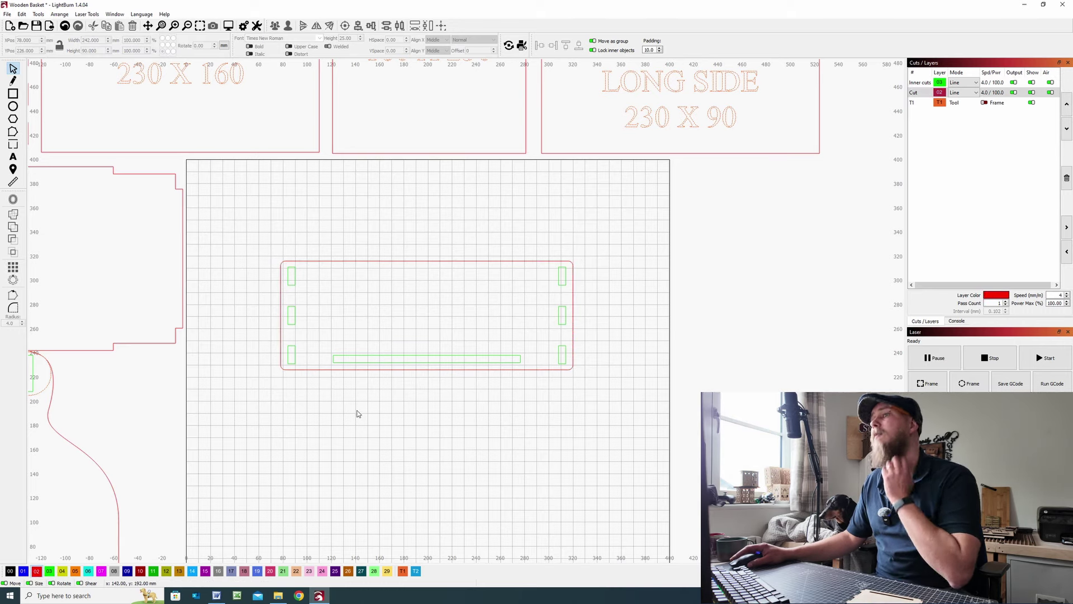
Bend the long side's straight upper edge into an arch about 118 mm high overall and park the part outside the work area beside the base outline.
{"action": "left_click_drag", "start_coordinate": [592, 399], "coordinate": [260, 251]}
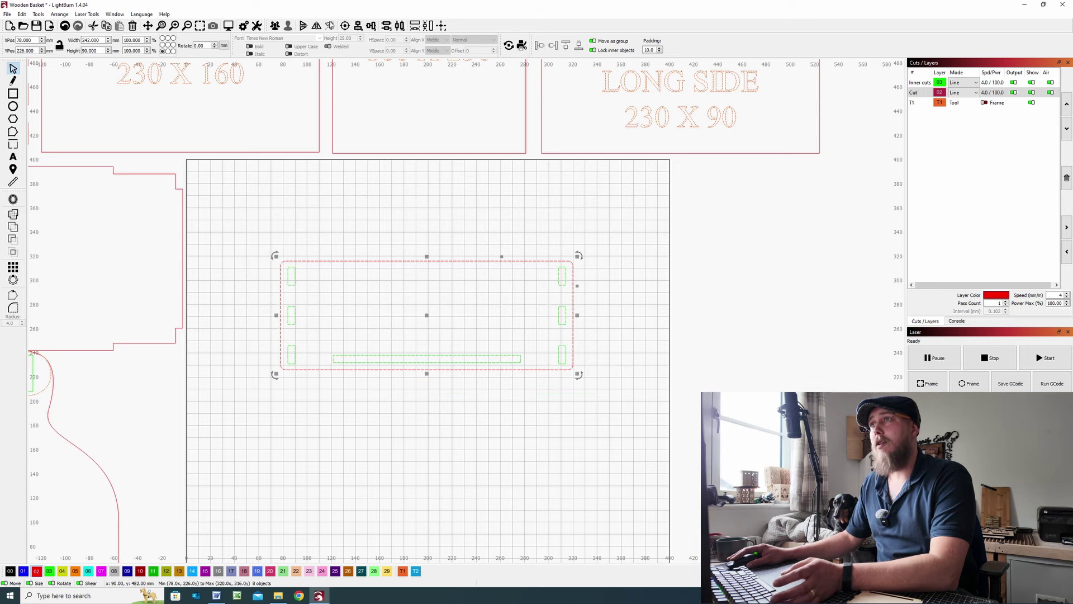
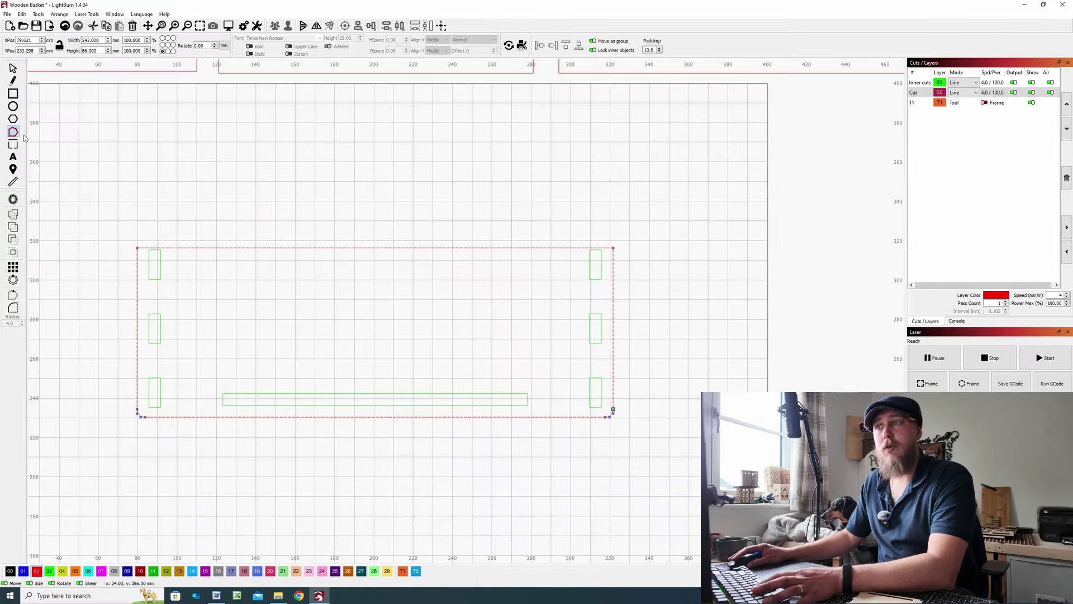
{"action": "left_click_drag", "start_coordinate": [378, 248], "coordinate": [375, 184]}
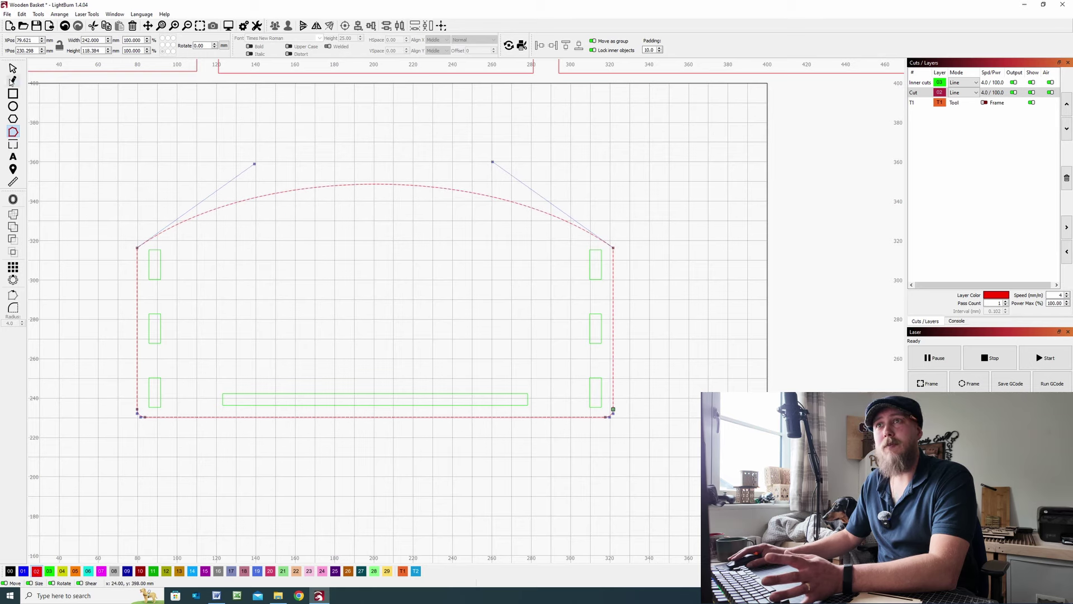
{"action": "key", "text": "Escape"}
{"action": "scroll", "coordinate": [407, 234], "scroll_direction": "down", "scroll_amount": 5}
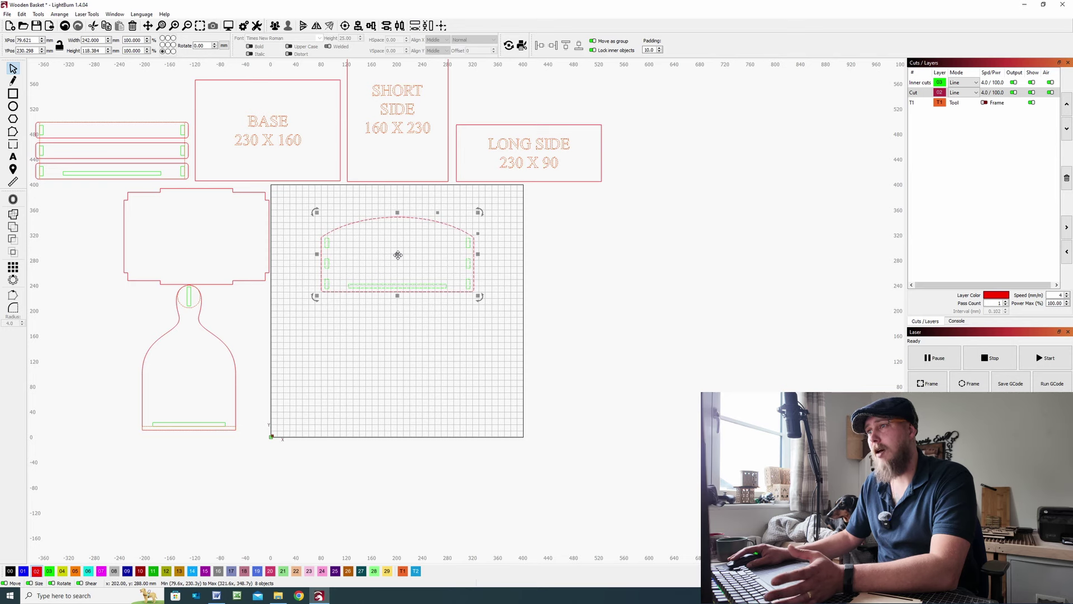
{"action": "left_click_drag", "start_coordinate": [398, 255], "coordinate": [41, 244]}
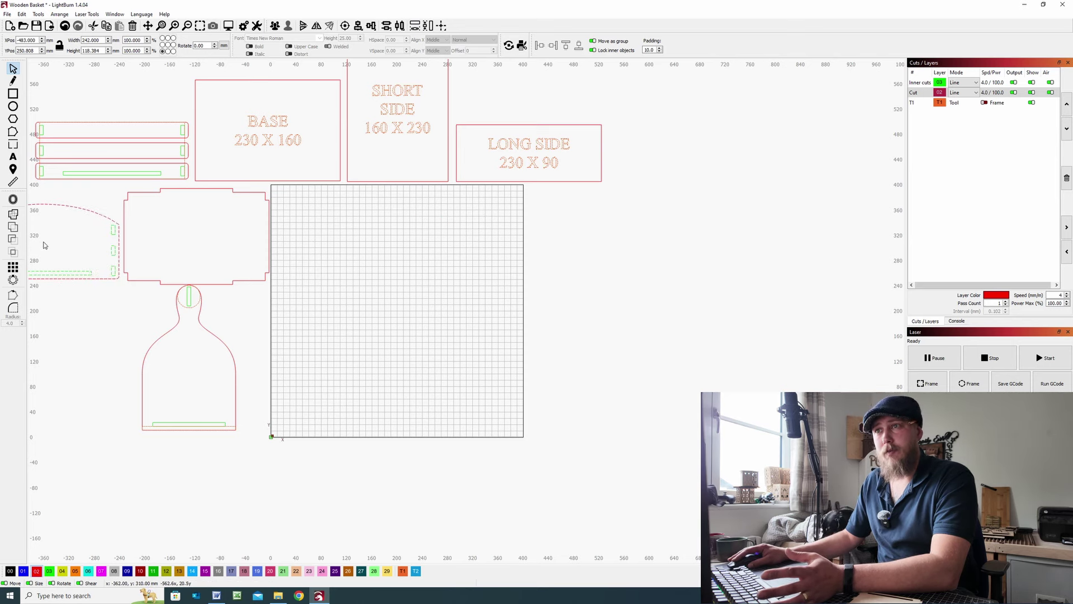
Move the grouped three-strip long side over the short side's lower right edge, aligning their bottom edges, and inspect how the slots meet that edge.
{"action": "left_click", "coordinate": [106, 175]}
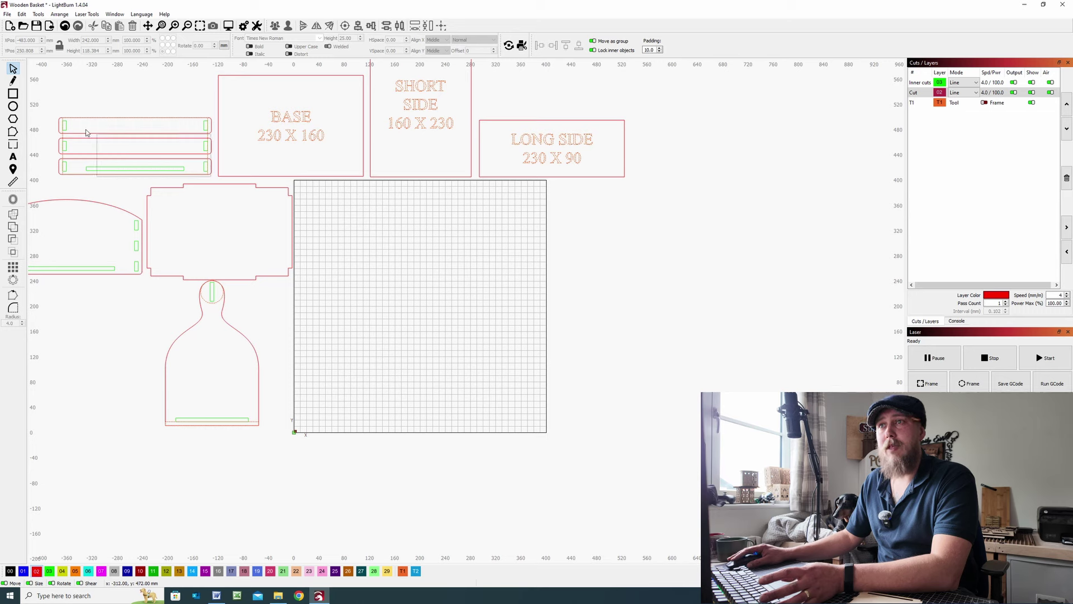
{"action": "left_click", "coordinate": [114, 154]}
{"action": "left_click_drag", "start_coordinate": [135, 146], "coordinate": [332, 401]}
{"action": "scroll", "coordinate": [242, 291], "scroll_direction": "up", "scroll_amount": 2}
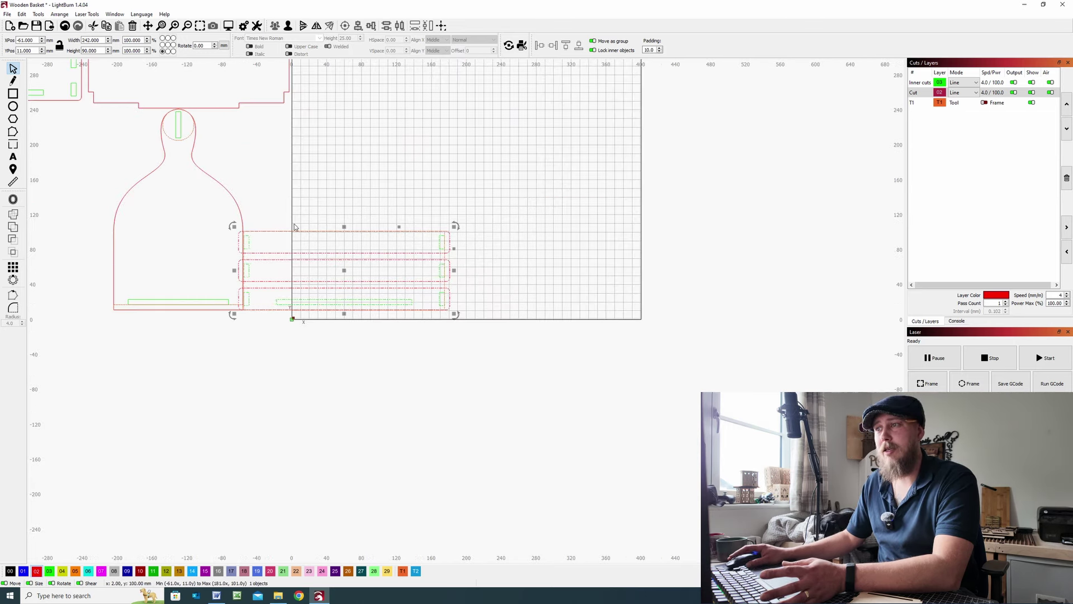
{"action": "scroll", "coordinate": [246, 317], "scroll_direction": "up", "scroll_amount": 5}
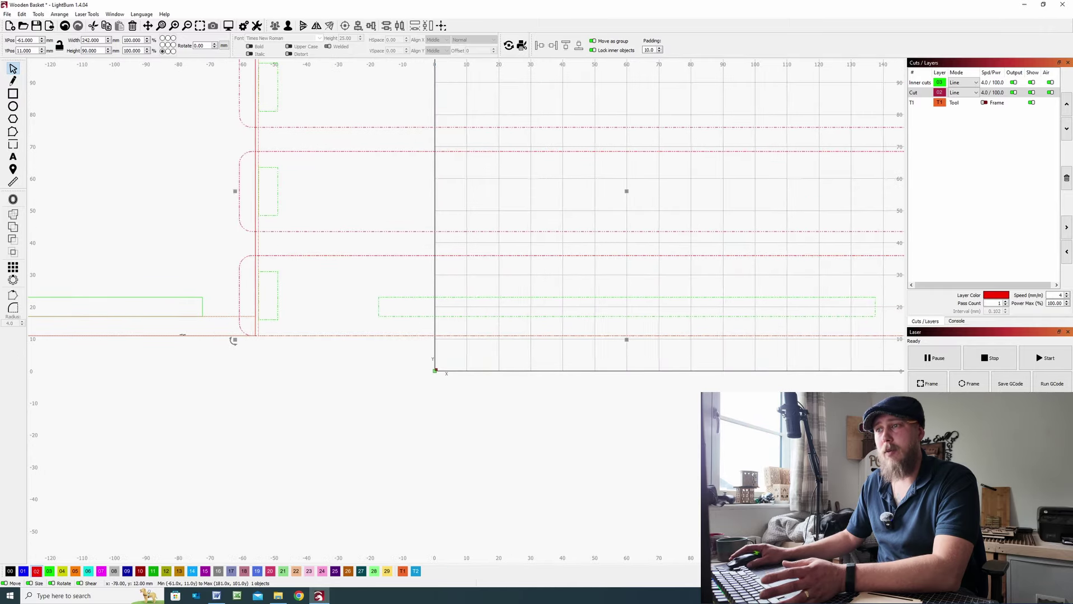
{"action": "scroll", "coordinate": [253, 298], "scroll_direction": "up", "scroll_amount": 3}
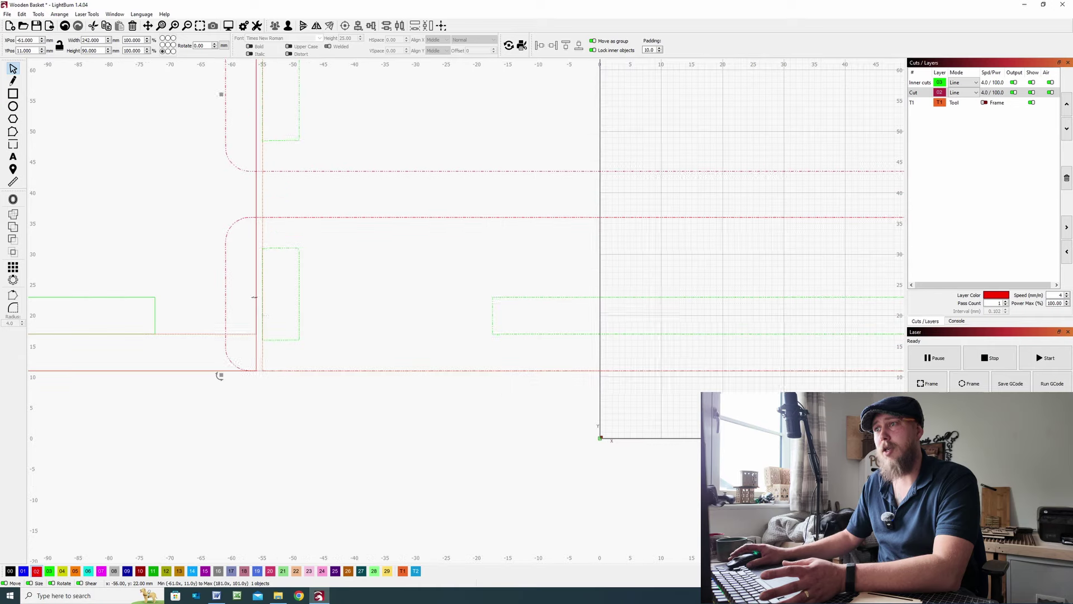
{"action": "scroll", "coordinate": [275, 180], "scroll_direction": "up", "scroll_amount": 5}
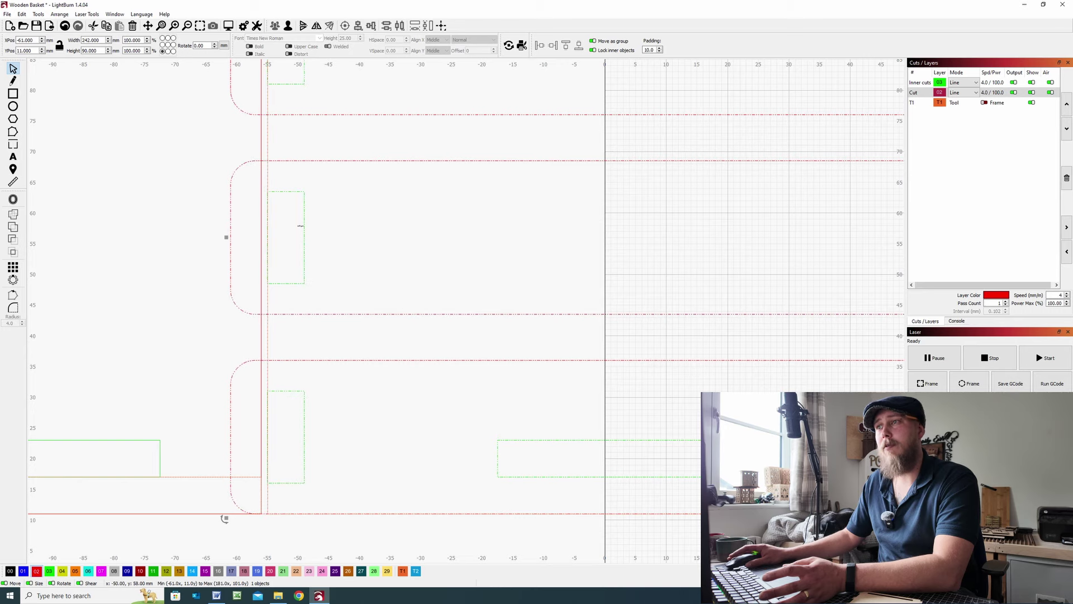
{"action": "scroll", "coordinate": [240, 216], "scroll_direction": "down", "scroll_amount": 6}
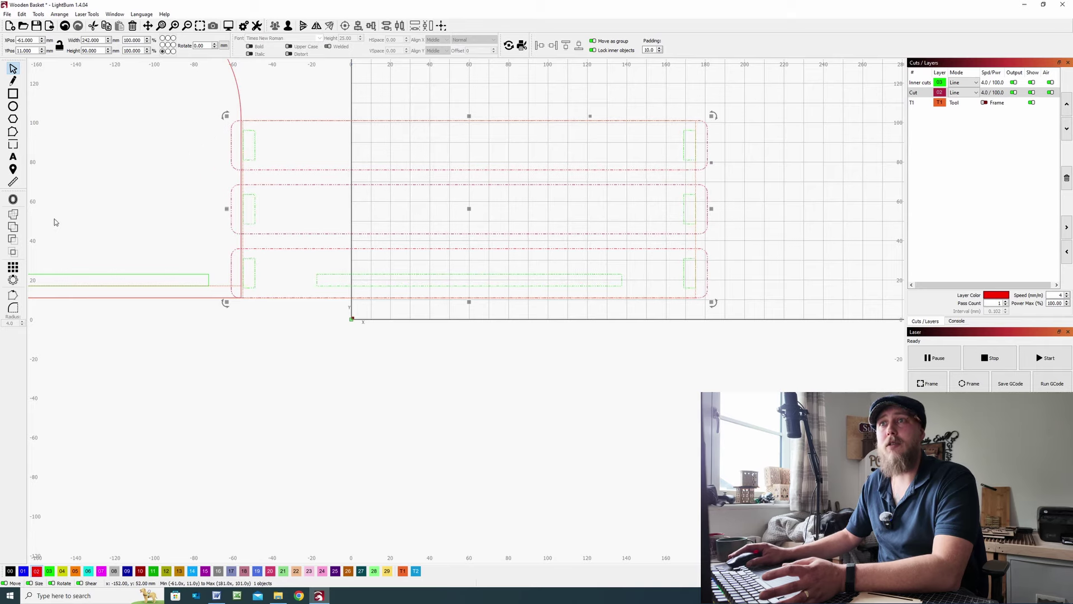
Draw a 6 by 15 mm rectangle on the Cut layer exactly over the top strip's left slot.
{"action": "left_click", "coordinate": [13, 93]}
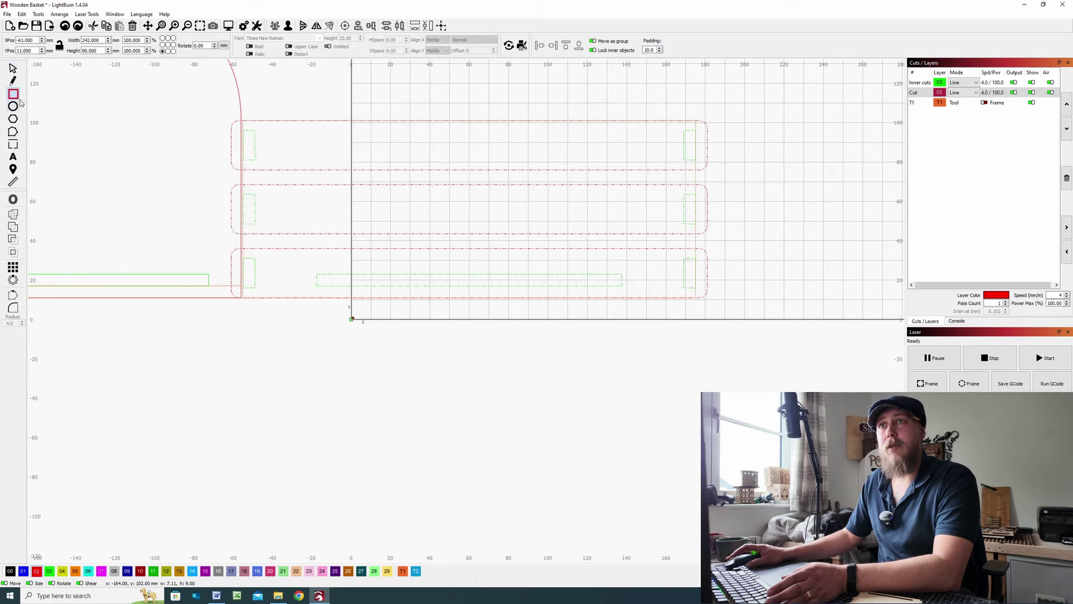
{"action": "scroll", "coordinate": [226, 172], "scroll_direction": "up", "scroll_amount": 2}
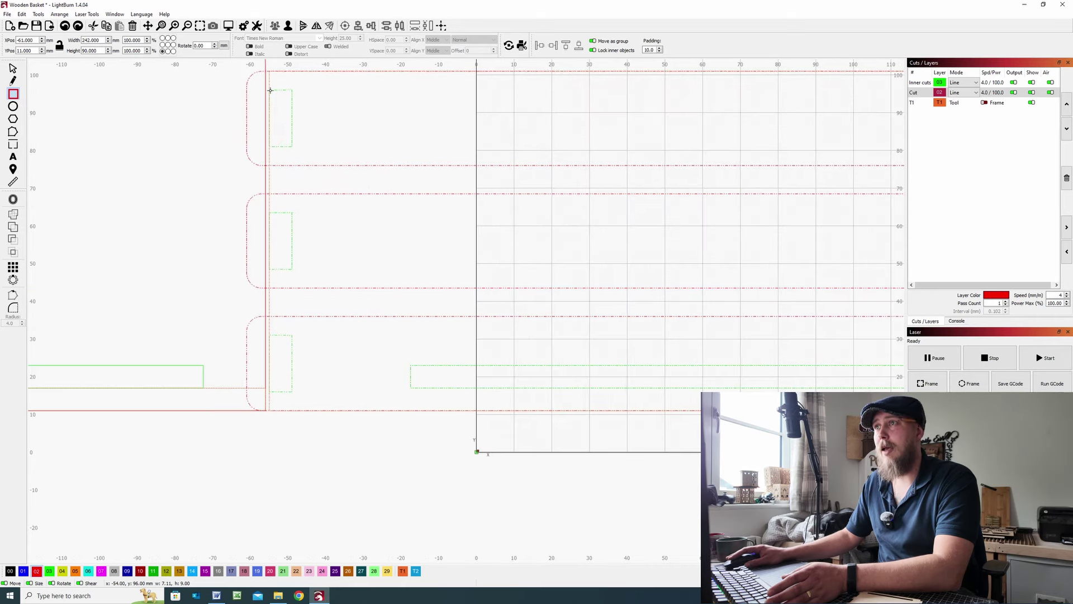
{"action": "left_click_drag", "start_coordinate": [281, 111], "coordinate": [293, 147]}
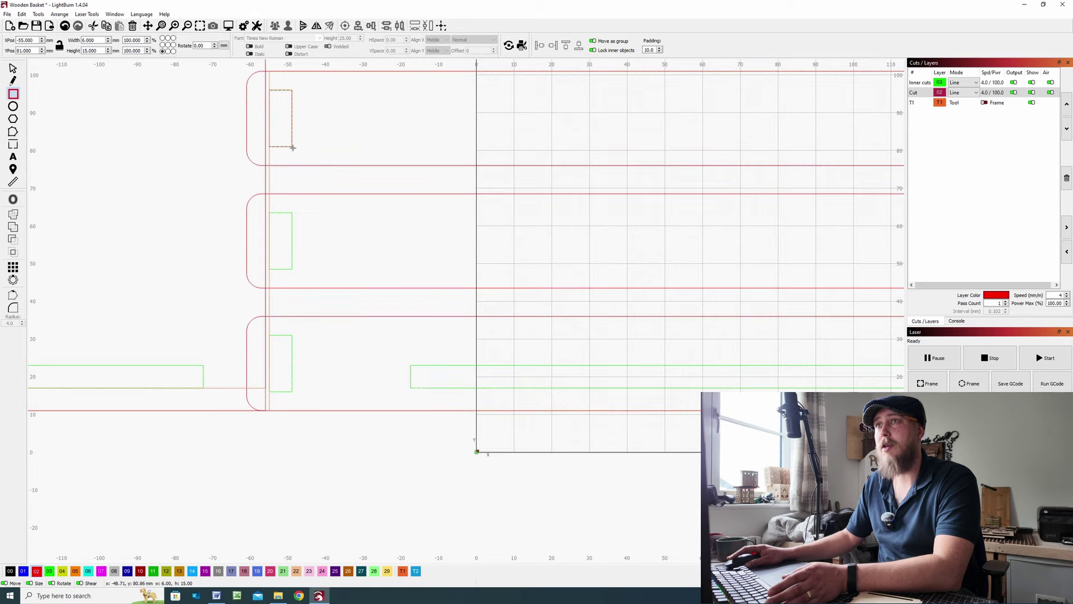
{"action": "left_click", "coordinate": [13, 68]}
Shift the new slot rectangle on the top strip 1 mm left to X -56 mm, flush with the short side's edge.
{"action": "scroll", "coordinate": [319, 371], "scroll_direction": "up", "scroll_amount": 8}
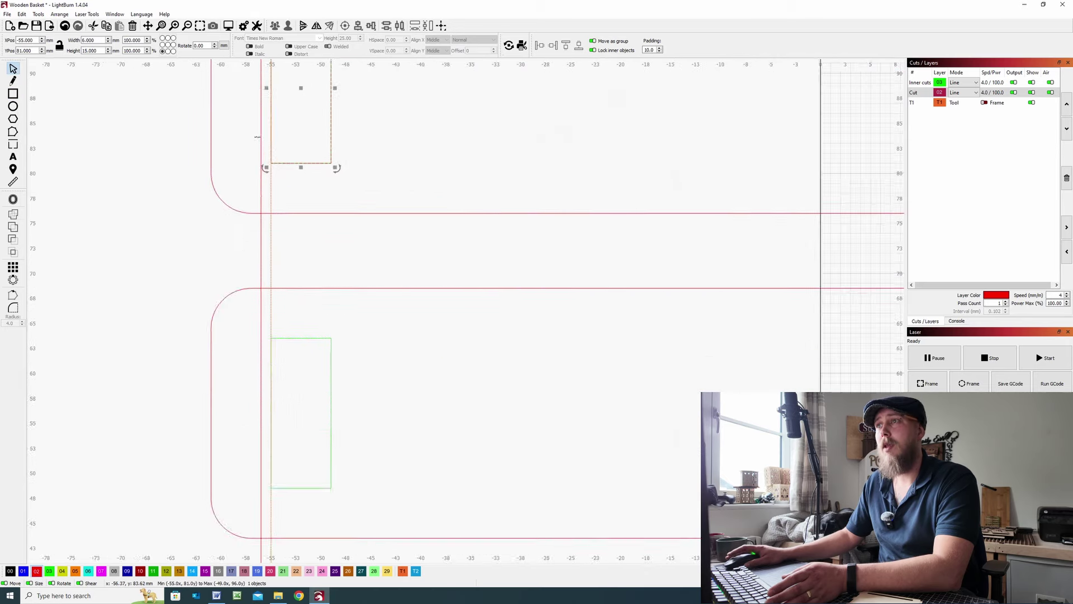
{"action": "left_click_drag", "start_coordinate": [321, 372], "coordinate": [302, 369]}
{"action": "scroll", "coordinate": [290, 357], "scroll_direction": "up", "scroll_amount": 3}
{"action": "scroll", "coordinate": [290, 356], "scroll_direction": "down", "scroll_amount": 5}
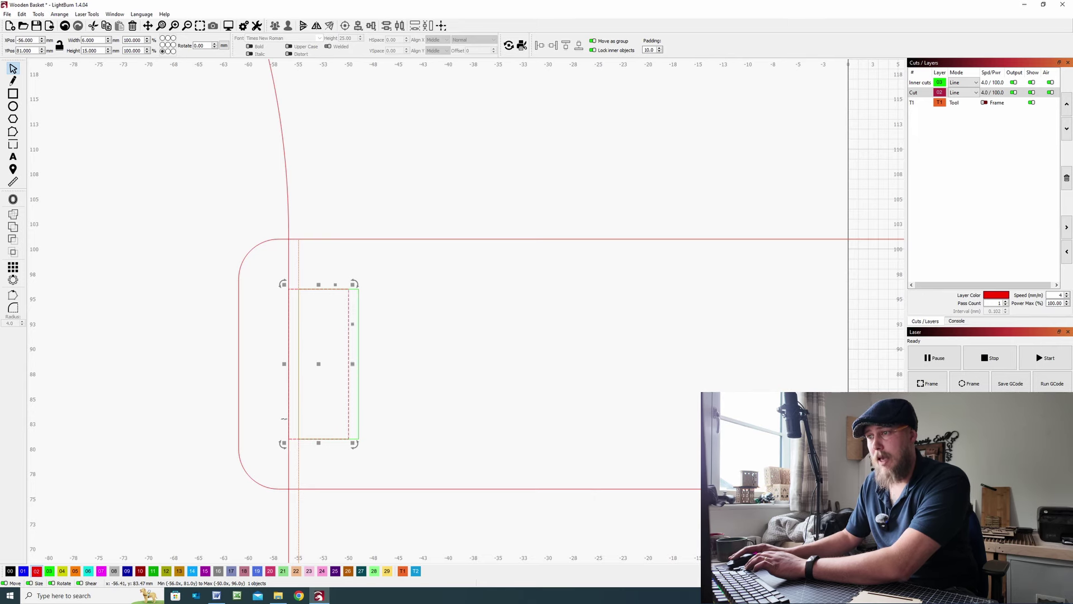
{"action": "scroll", "coordinate": [290, 347], "scroll_direction": "down", "scroll_amount": 8}
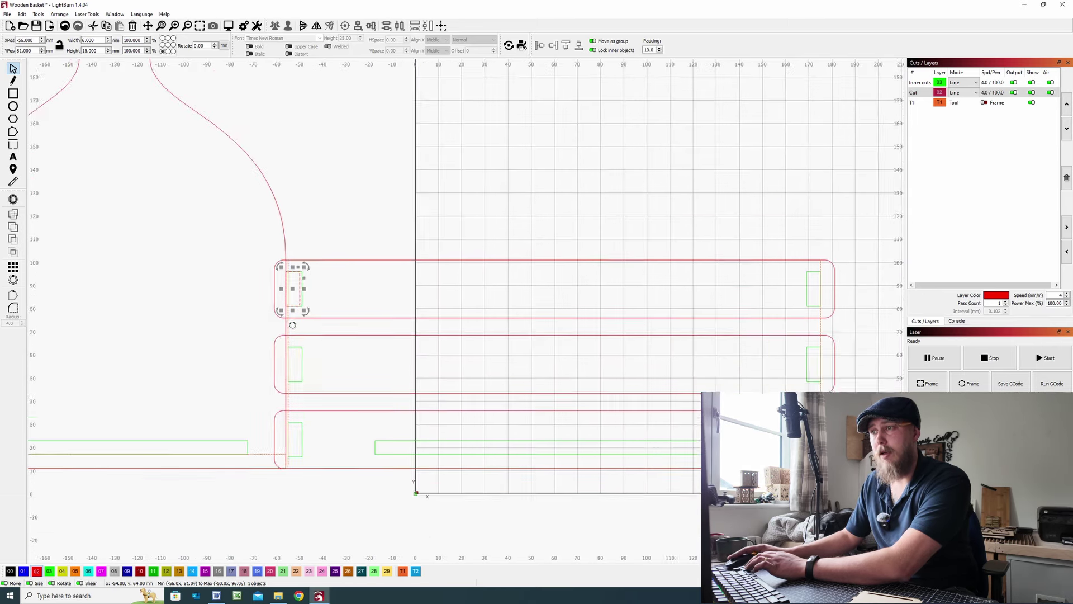
Place a 6 by 15 mm Cut-layer rectangle over the middle strip's left slot and nudge it left to X -56 mm.
{"action": "scroll", "coordinate": [290, 308], "scroll_direction": "up", "scroll_amount": 3}
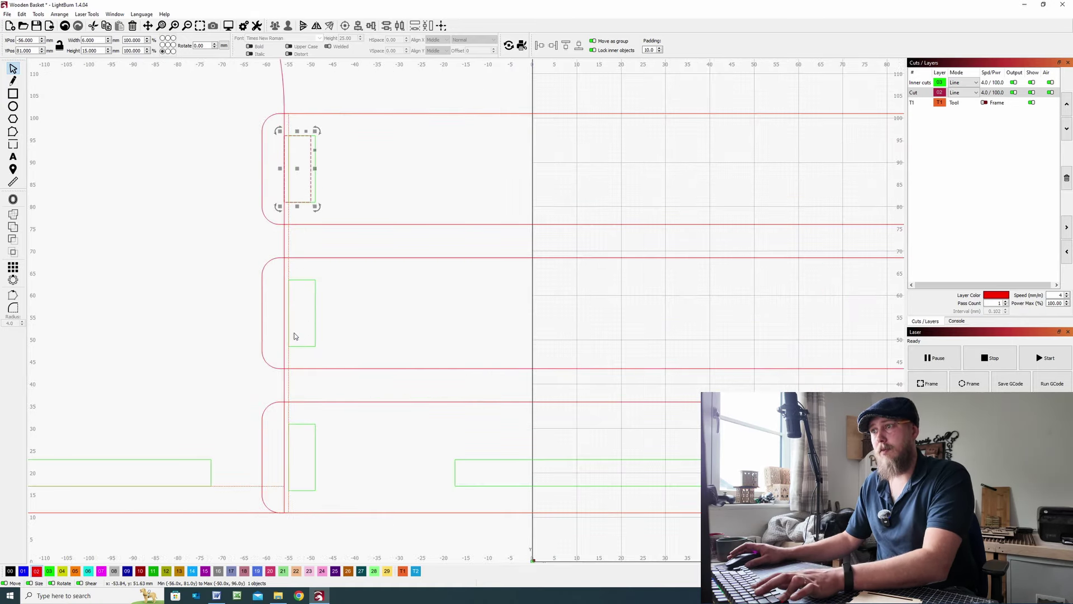
{"action": "left_click", "coordinate": [296, 329]}
{"action": "scroll", "coordinate": [302, 331], "scroll_direction": "up", "scroll_amount": 3}
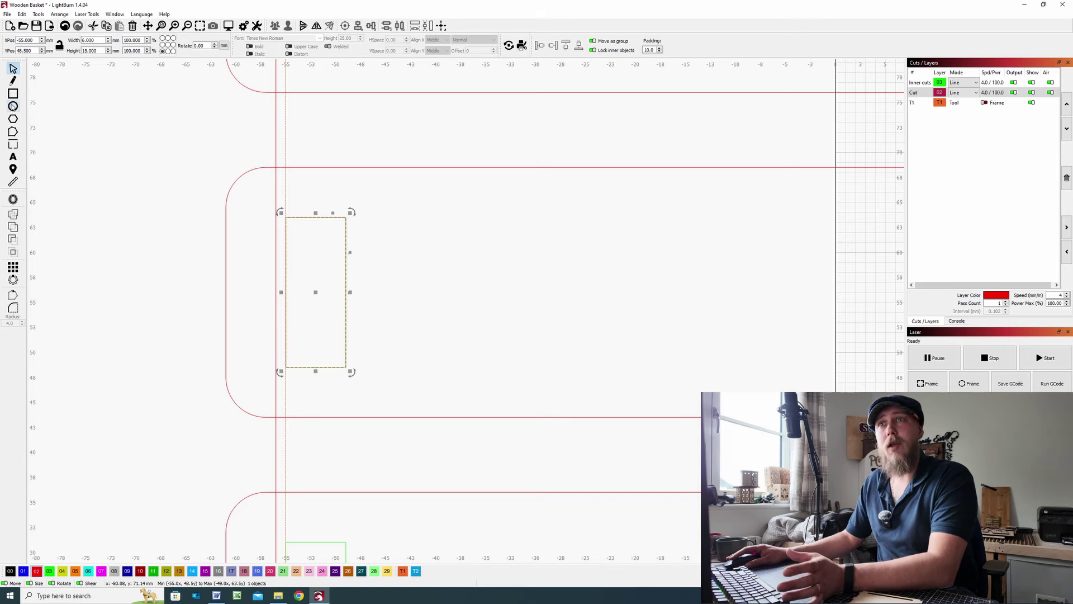
{"action": "key", "text": "Left"}
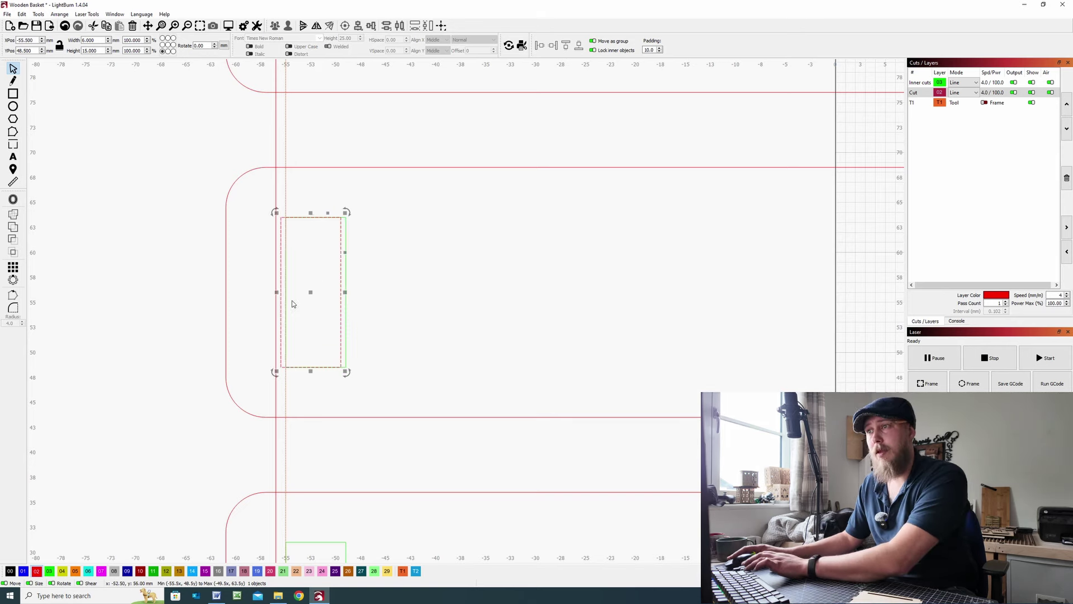
{"action": "scroll", "coordinate": [259, 267], "scroll_direction": "up", "scroll_amount": 4}
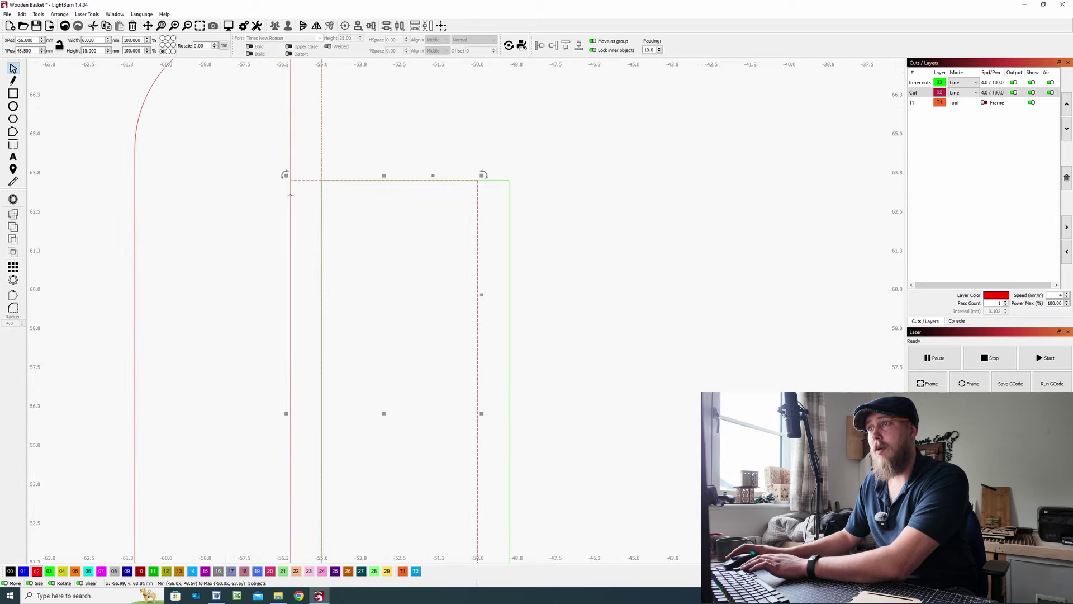
{"action": "scroll", "coordinate": [261, 316], "scroll_direction": "down", "scroll_amount": 5}
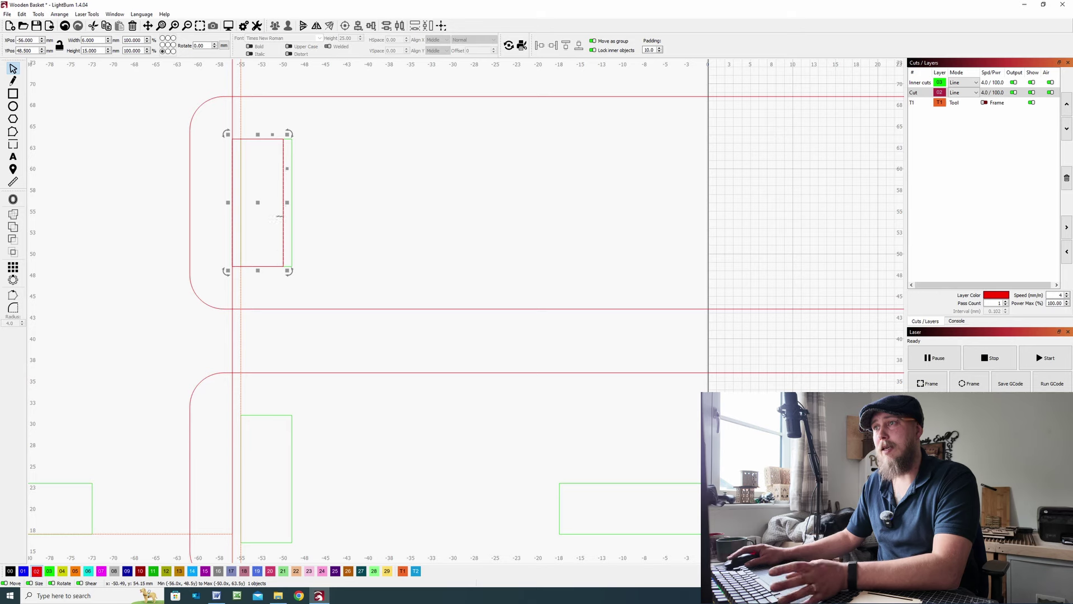
Place another 6 by 15 mm slot rectangle on the bottom strip at X -56, Y 16 mm, level with its left slot.
{"action": "scroll", "coordinate": [266, 243], "scroll_direction": "down", "scroll_amount": 2}
{"action": "left_click_drag", "start_coordinate": [255, 127], "coordinate": [257, 371]}
{"action": "scroll", "coordinate": [246, 364], "scroll_direction": "up", "scroll_amount": 4}
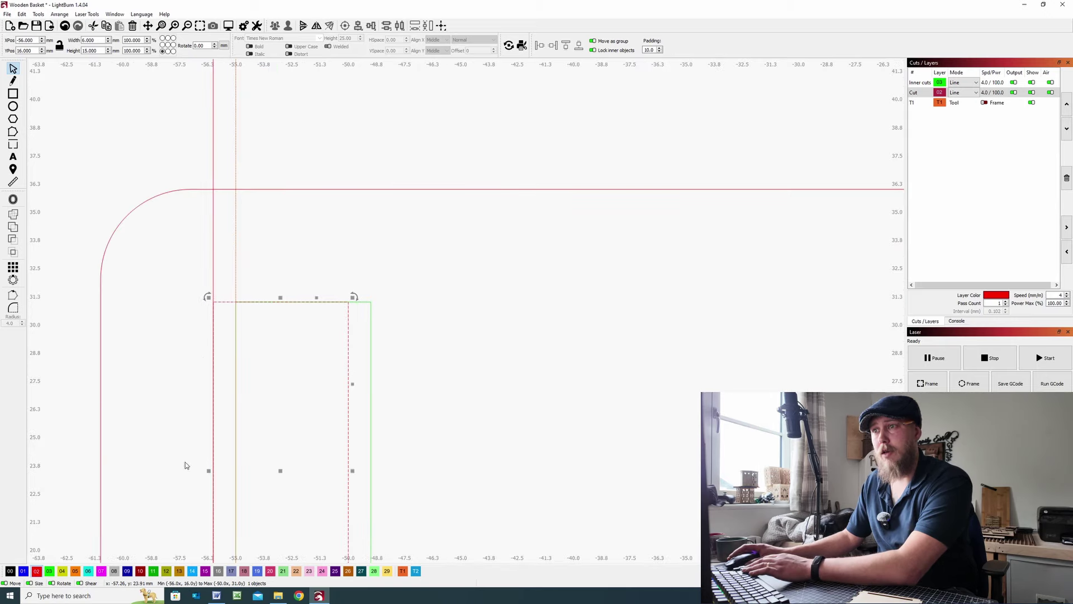
{"action": "scroll", "coordinate": [190, 374], "scroll_direction": "down", "scroll_amount": 10}
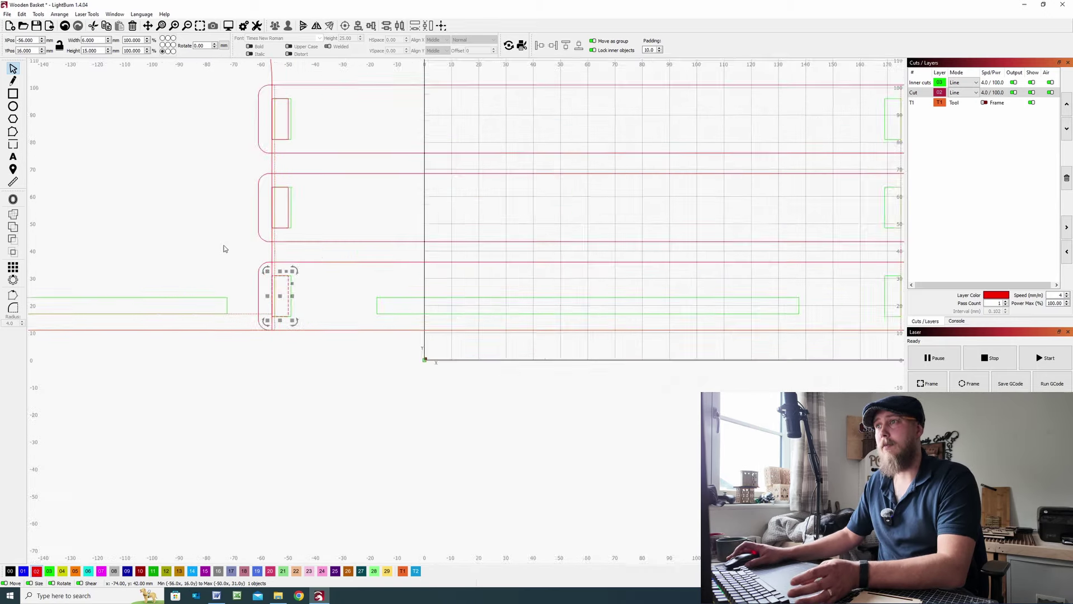
{"action": "scroll", "coordinate": [234, 249], "scroll_direction": "up", "scroll_amount": 5}
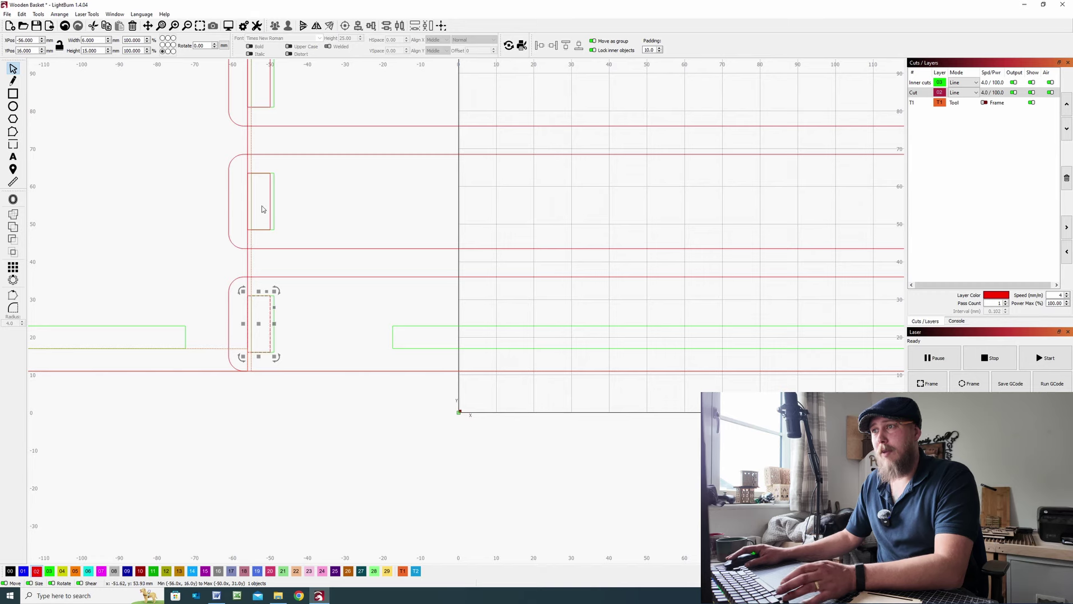
Duplicate the three 6 by 15 mm slot rectangles and move the copies across to the short side's far left edge, at X -206 mm.
{"action": "scroll", "coordinate": [251, 219], "scroll_direction": "up", "scroll_amount": 4}
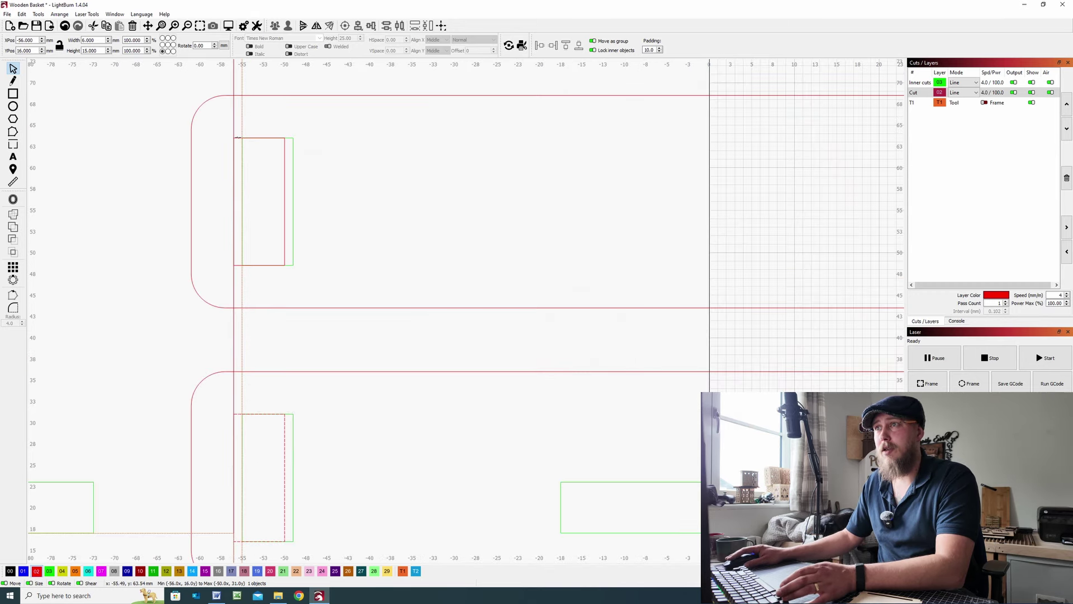
{"action": "left_click", "coordinate": [237, 137], "text": "shift"}
{"action": "scroll", "coordinate": [257, 157], "scroll_direction": "up", "scroll_amount": 5}
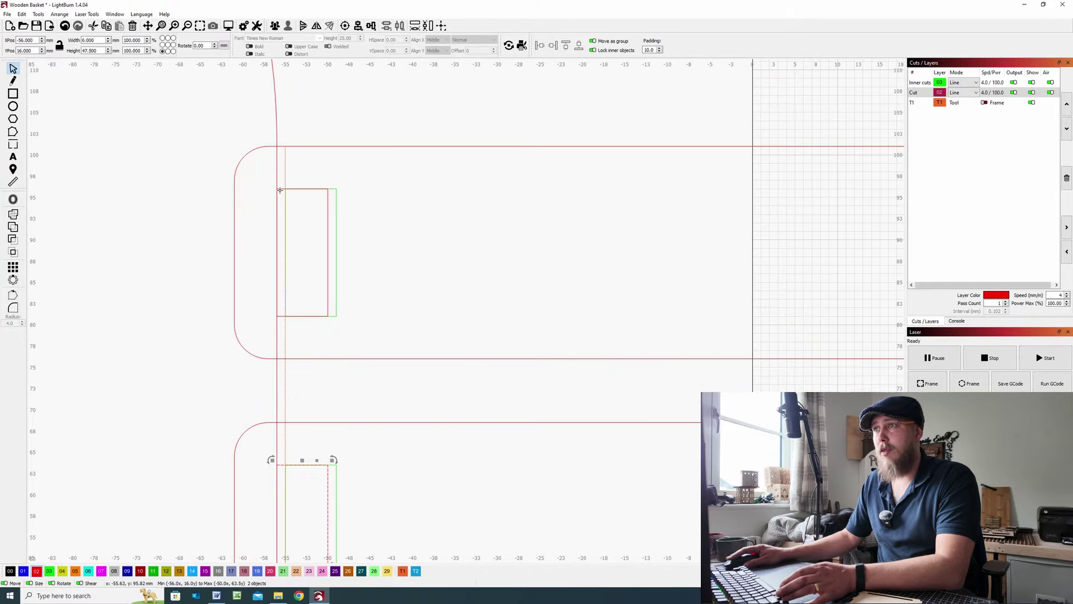
{"action": "left_click", "coordinate": [281, 189], "text": "shift"}
{"action": "scroll", "coordinate": [289, 265], "scroll_direction": "down", "scroll_amount": 9}
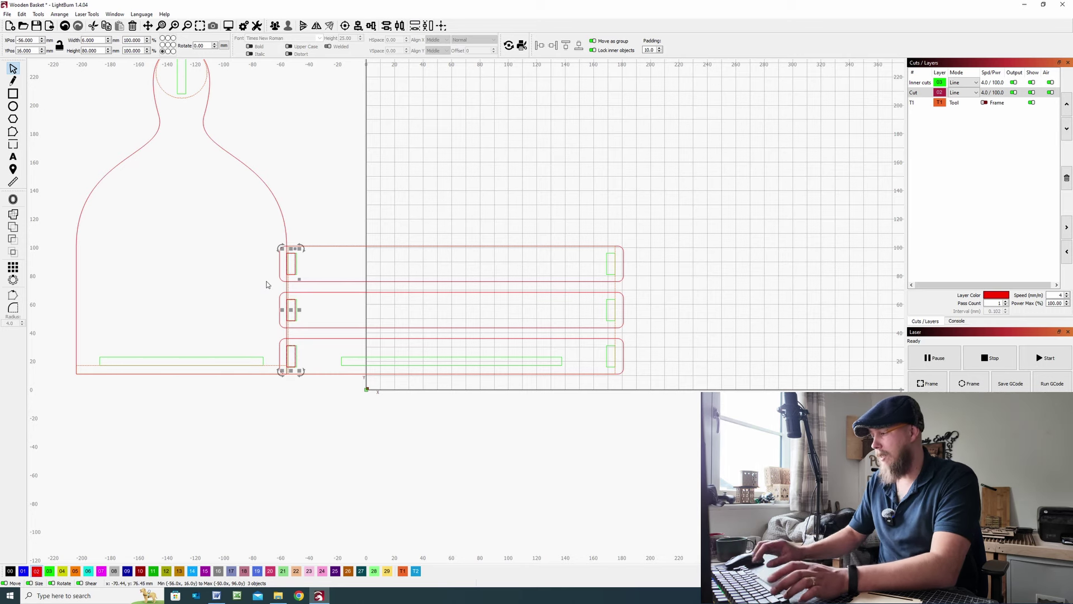
{"action": "key", "text": "Left"}
{"action": "key", "text": "Left"}
{"action": "key", "text": "Left"}
{"action": "key", "text": "Left"}
{"action": "key", "text": "Left"}
{"action": "key", "text": "Left"}
{"action": "key", "text": "Left"}
{"action": "key", "text": "Left"}
{"action": "key", "text": "Left"}
{"action": "key", "text": "Left"}
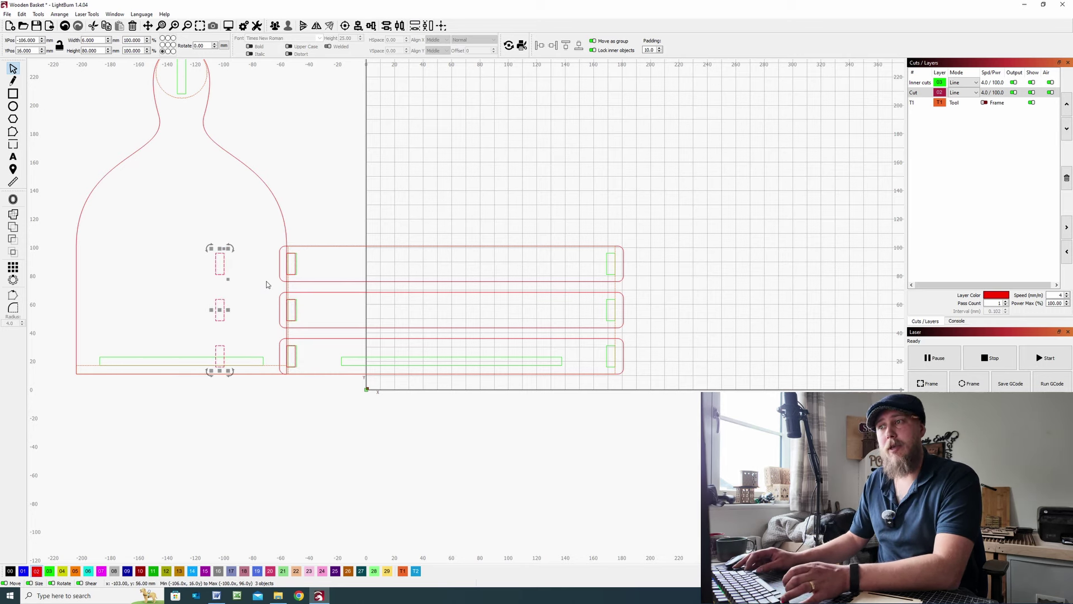
{"action": "key", "text": "Left"}
{"action": "key", "text": "Left"}
{"action": "key", "text": "Left"}
{"action": "key", "text": "Left"}
{"action": "key", "text": "Left"}
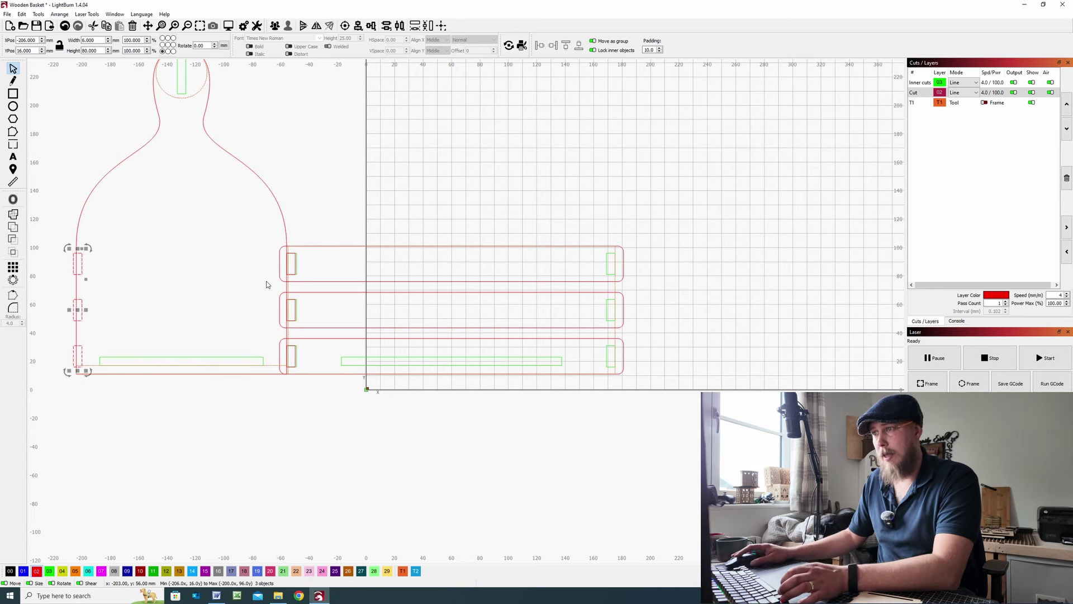
Nudge the three copied rectangles 4 mm further left to X -210 mm, flush against the outside of the short side's left edge.
{"action": "scroll", "coordinate": [90, 351], "scroll_direction": "up", "scroll_amount": 4}
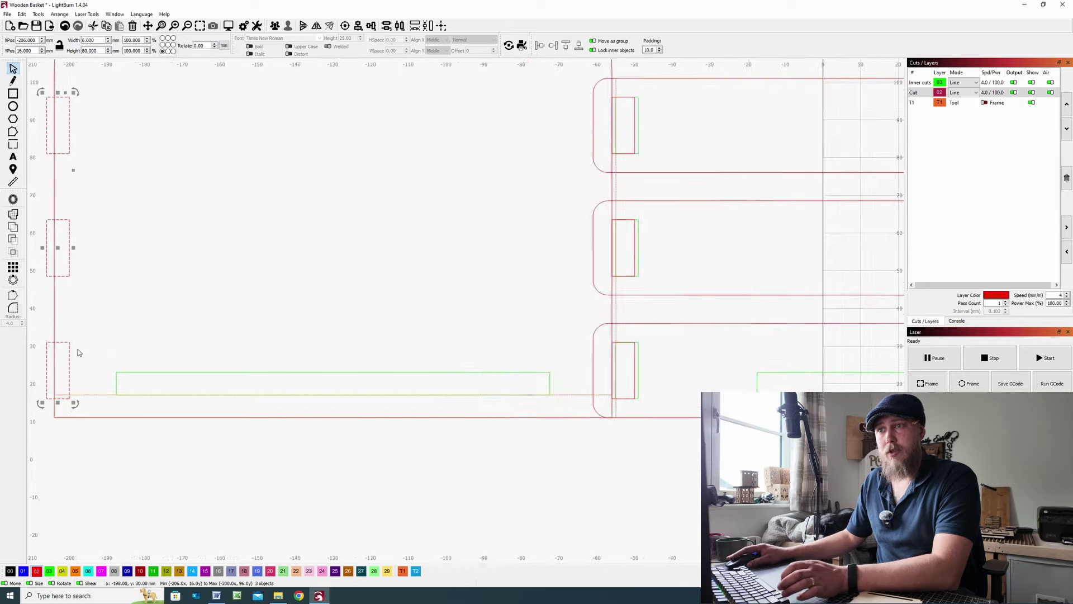
{"action": "left_click_drag", "start_coordinate": [86, 351], "coordinate": [234, 327]}
{"action": "key", "text": "Left"}
{"action": "key", "text": "Left"}
{"action": "key", "text": "Left"}
{"action": "key", "text": "Left"}
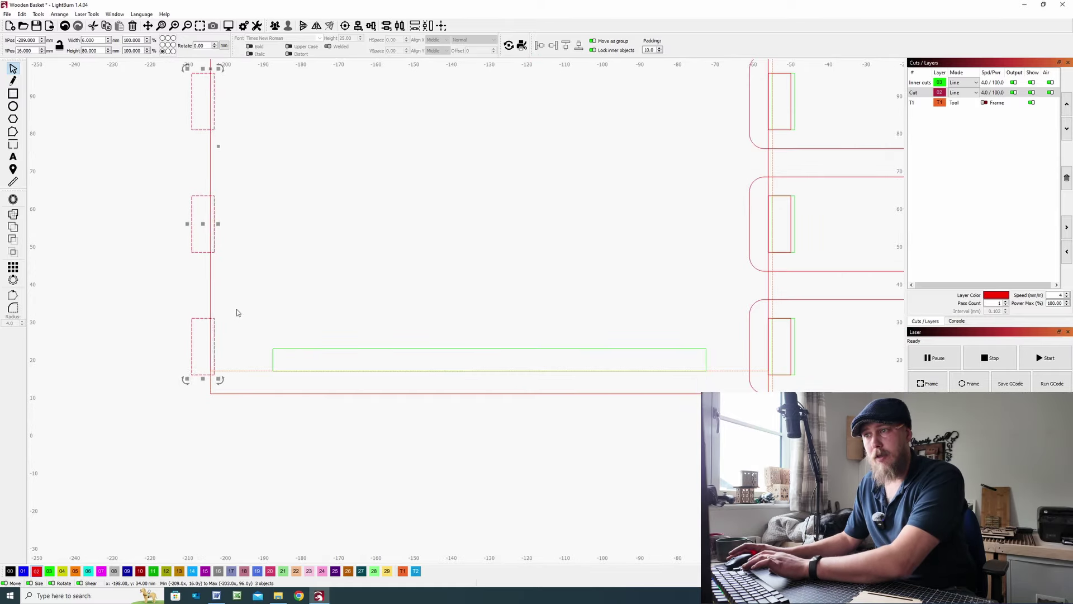
{"action": "scroll", "coordinate": [229, 316], "scroll_direction": "up", "scroll_amount": 3}
{"action": "scroll", "coordinate": [225, 321], "scroll_direction": "down", "scroll_amount": 4}
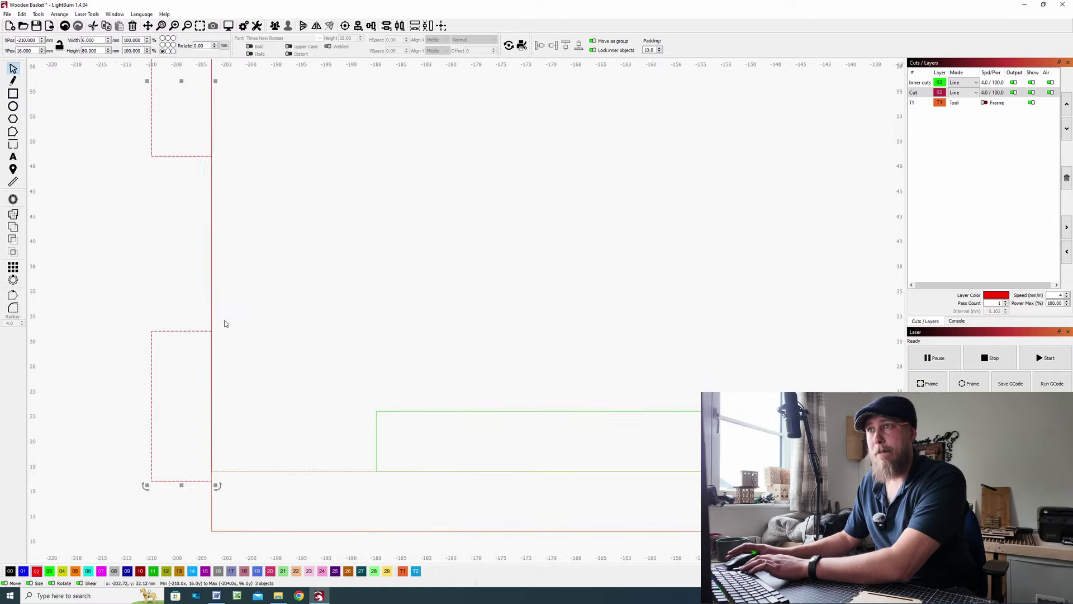
Move the complete three-strip long side away from the short side and place it above the curved long side.
{"action": "scroll", "coordinate": [318, 236], "scroll_direction": "down", "scroll_amount": 5}
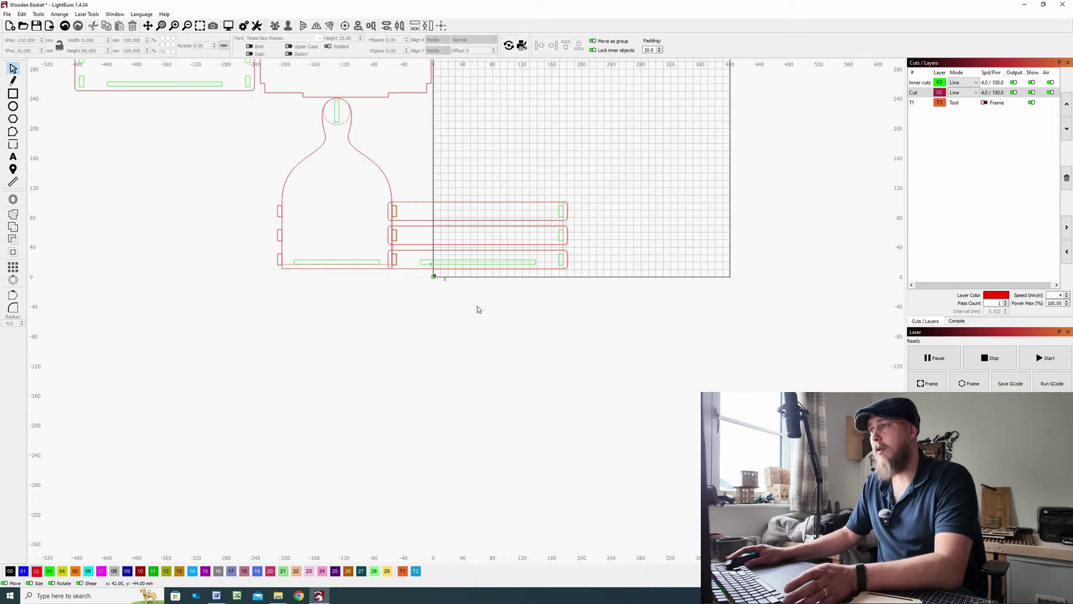
{"action": "left_click_drag", "start_coordinate": [605, 292], "coordinate": [109, 138]}
{"action": "scroll", "coordinate": [118, 141], "scroll_direction": "down", "scroll_amount": 2}
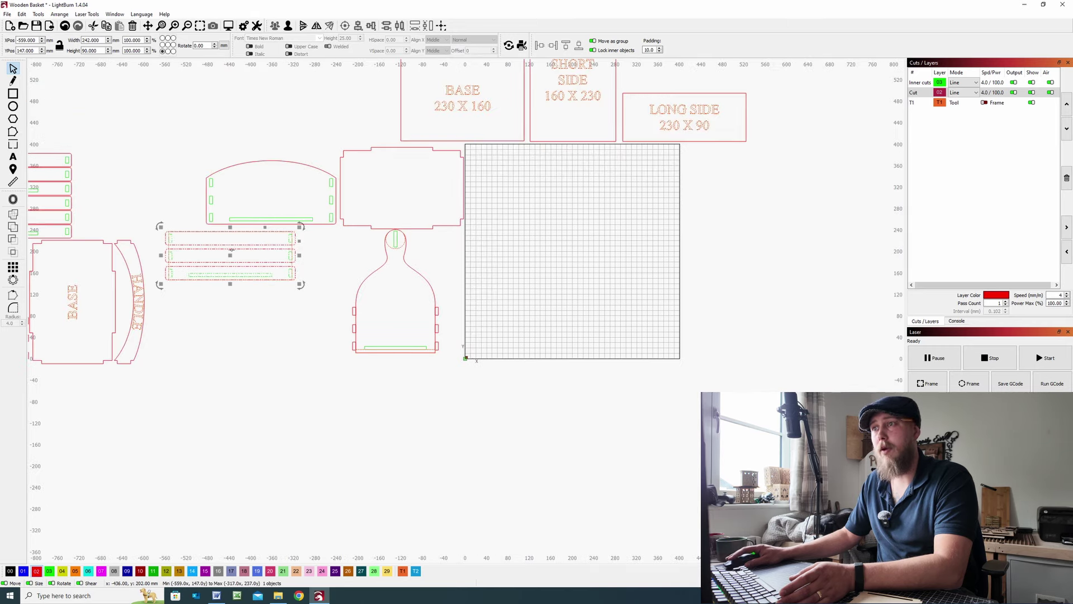
{"action": "left_click_drag", "start_coordinate": [232, 251], "coordinate": [270, 128]}
Group the six tab rectangles along the short side's left and right edges.
{"action": "scroll", "coordinate": [349, 357], "scroll_direction": "up", "scroll_amount": 3}
{"action": "left_click_drag", "start_coordinate": [334, 330], "coordinate": [208, 337]}
{"action": "left_click_drag", "start_coordinate": [461, 386], "coordinate": [443, 289]}
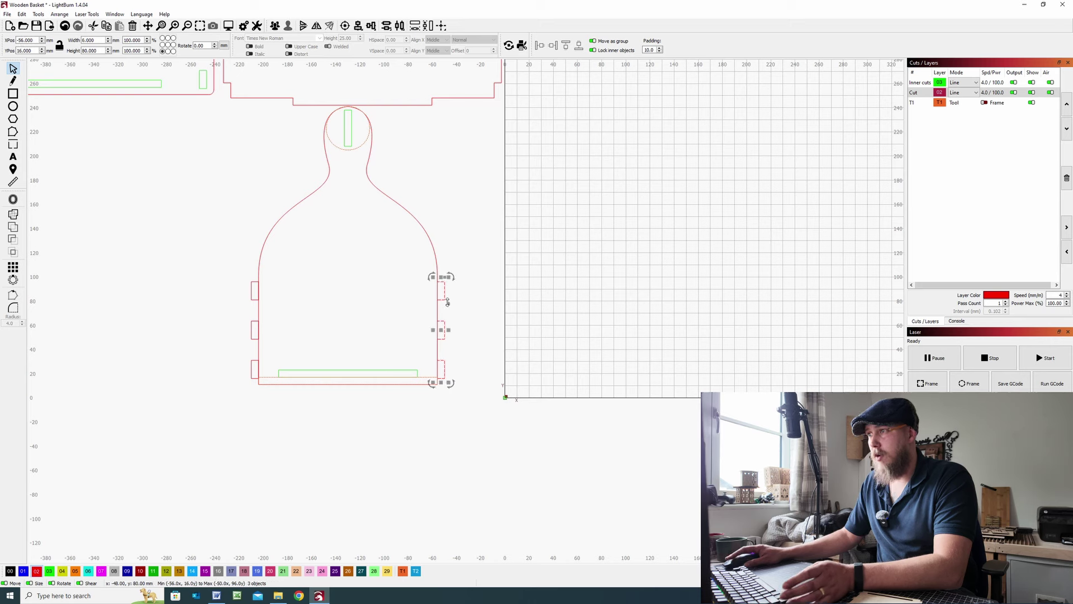
{"action": "left_click", "coordinate": [280, 31]}
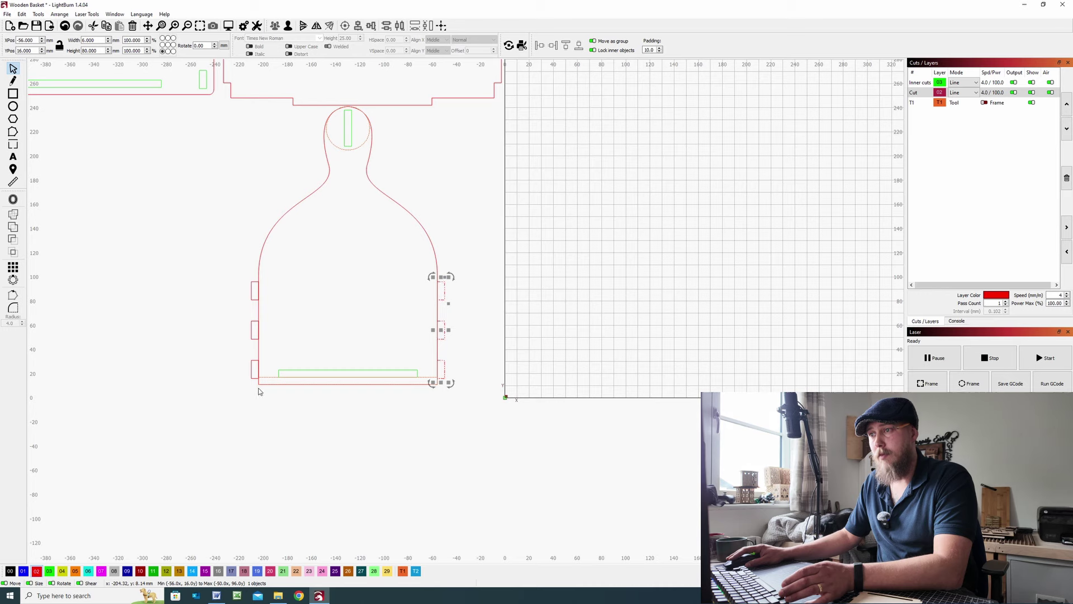
{"action": "left_click_drag", "start_coordinate": [257, 389], "coordinate": [242, 285]}
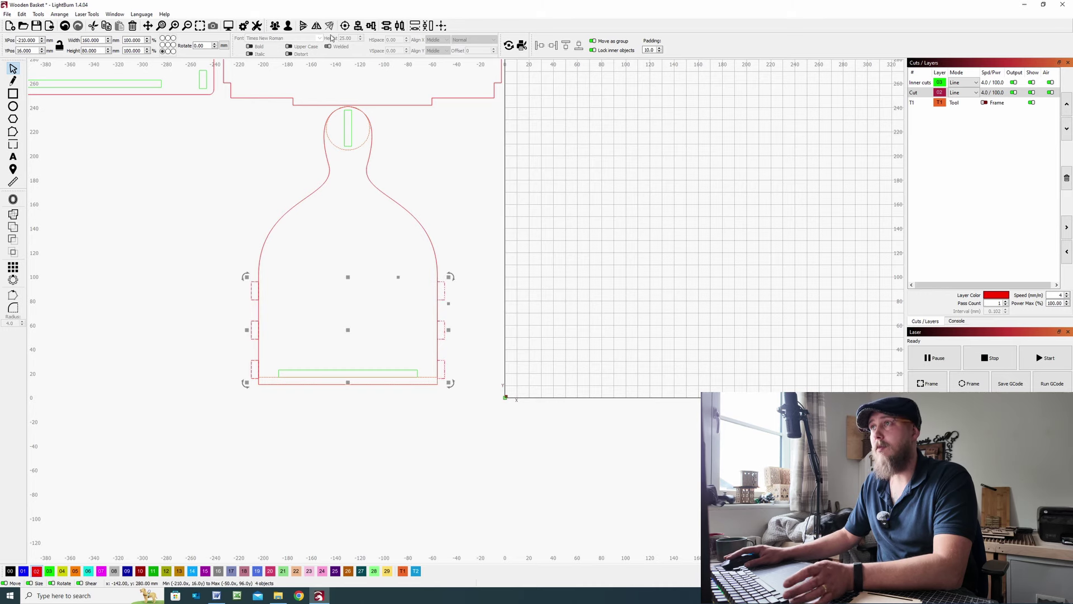
{"action": "left_click", "coordinate": [250, 378]}
{"action": "scroll", "coordinate": [250, 378], "scroll_direction": "up", "scroll_amount": 1}
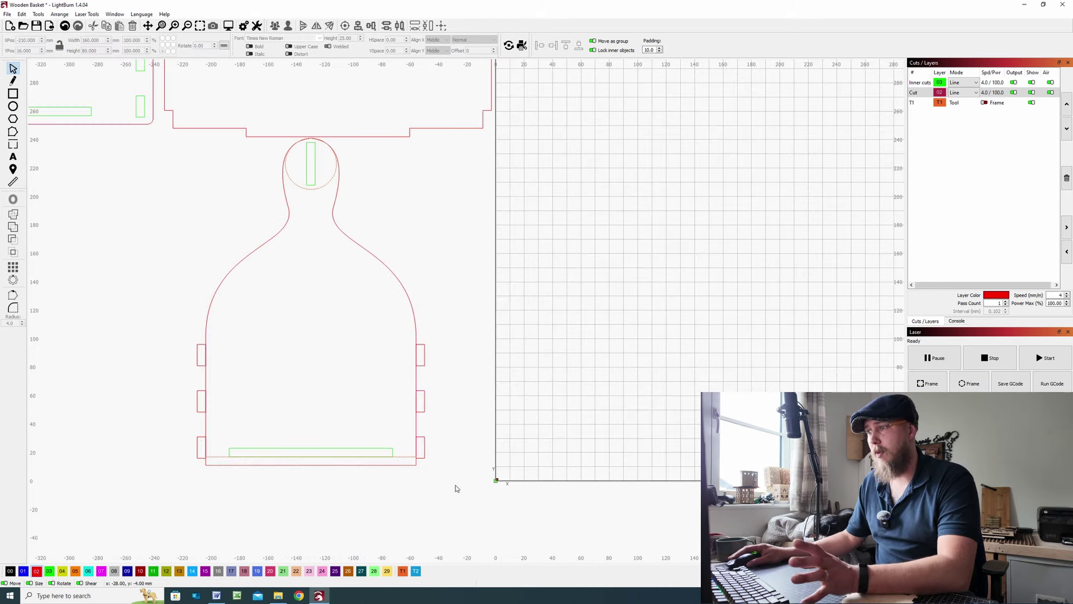
{"action": "left_click_drag", "start_coordinate": [439, 452], "coordinate": [415, 344]}
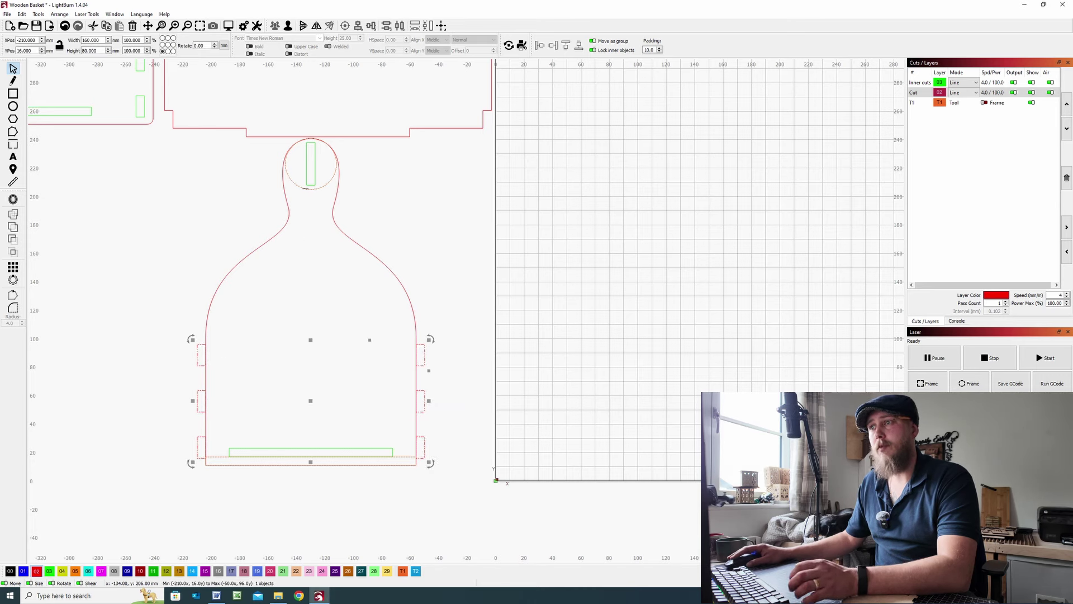
Ungroup the short side part to separate its outline from the inner slots.
{"action": "left_click", "coordinate": [380, 250]}
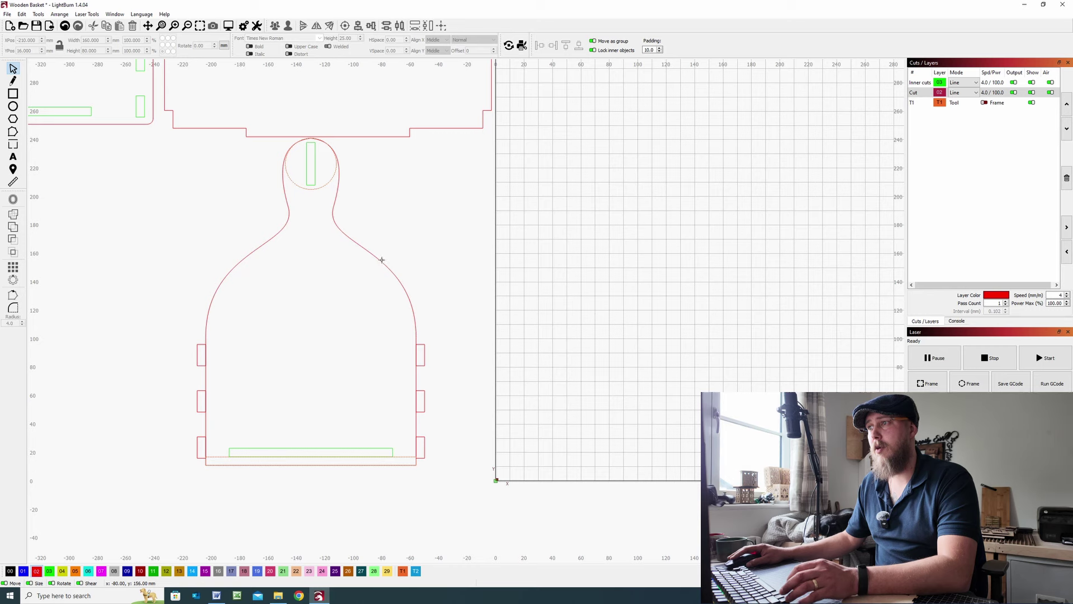
{"action": "left_click", "coordinate": [381, 260]}
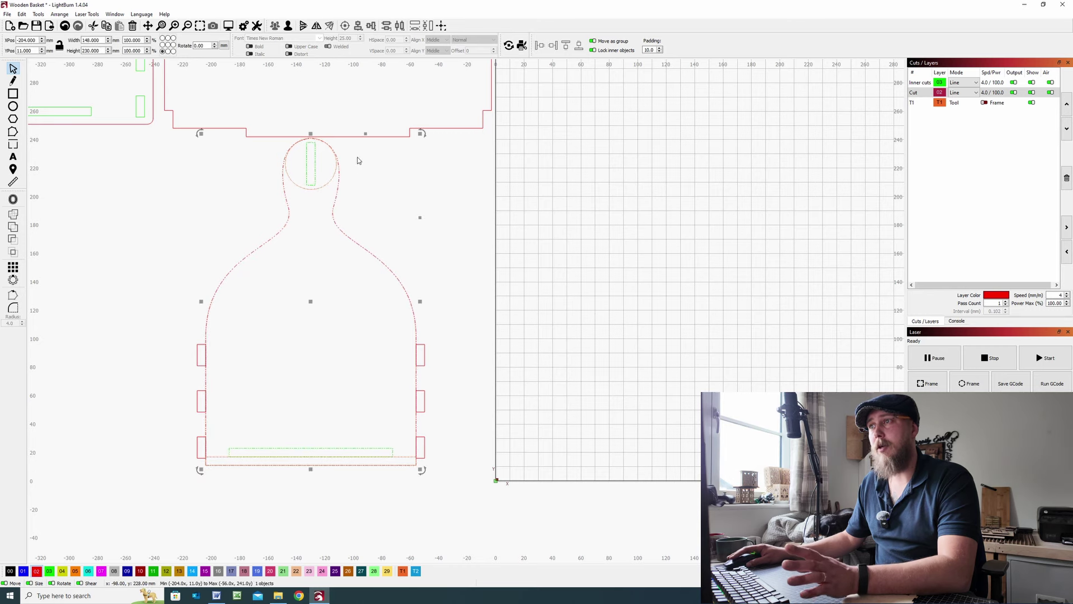
{"action": "left_click", "coordinate": [289, 27]}
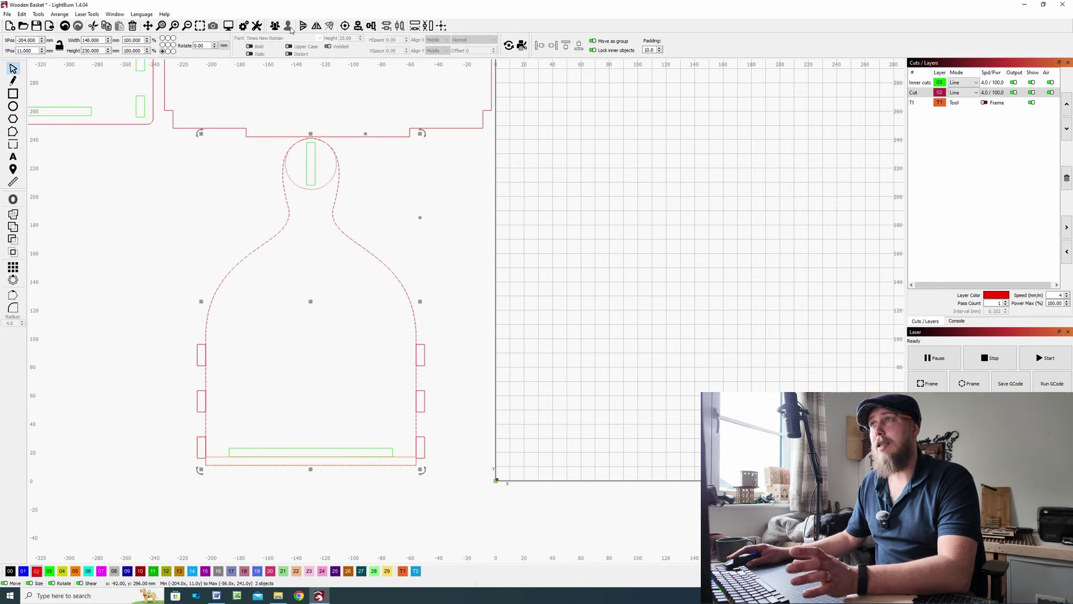
{"action": "left_click", "coordinate": [409, 181]}
Weld the six tab rectangles to the short side's outline as one shape.
{"action": "left_click_drag", "start_coordinate": [441, 472], "coordinate": [419, 355]}
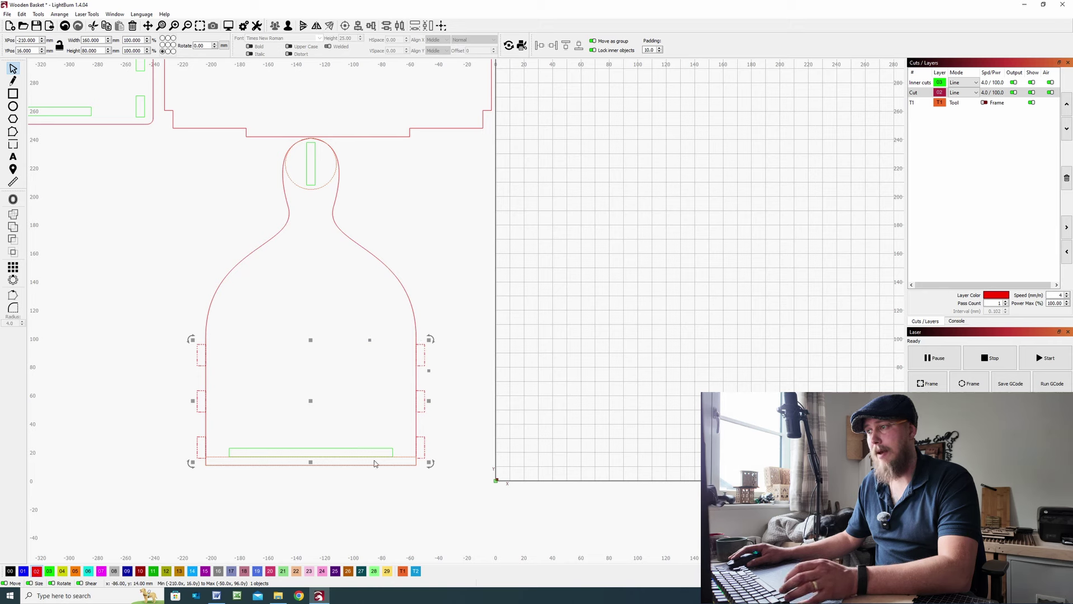
{"action": "left_click", "coordinate": [393, 272], "text": "shift"}
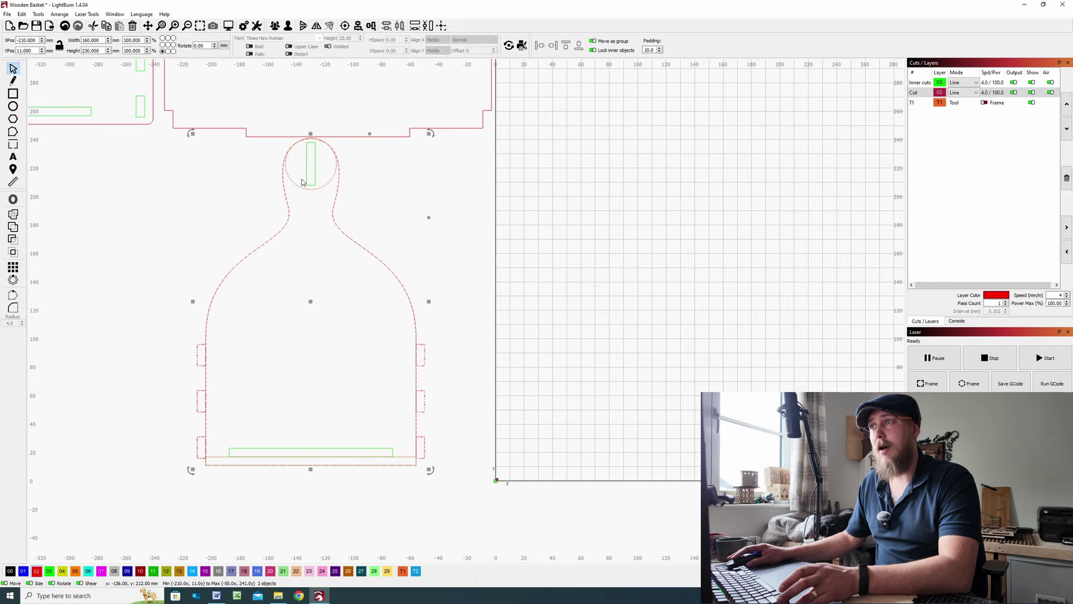
{"action": "scroll", "coordinate": [320, 162], "scroll_direction": "up", "scroll_amount": 3}
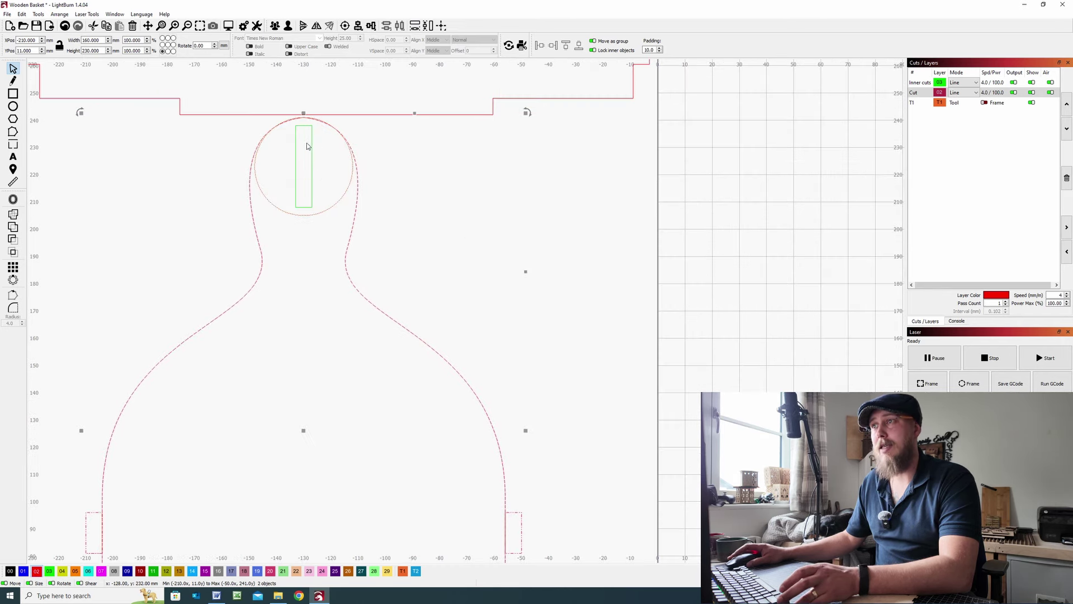
{"action": "scroll", "coordinate": [315, 292], "scroll_direction": "down", "scroll_amount": 1}
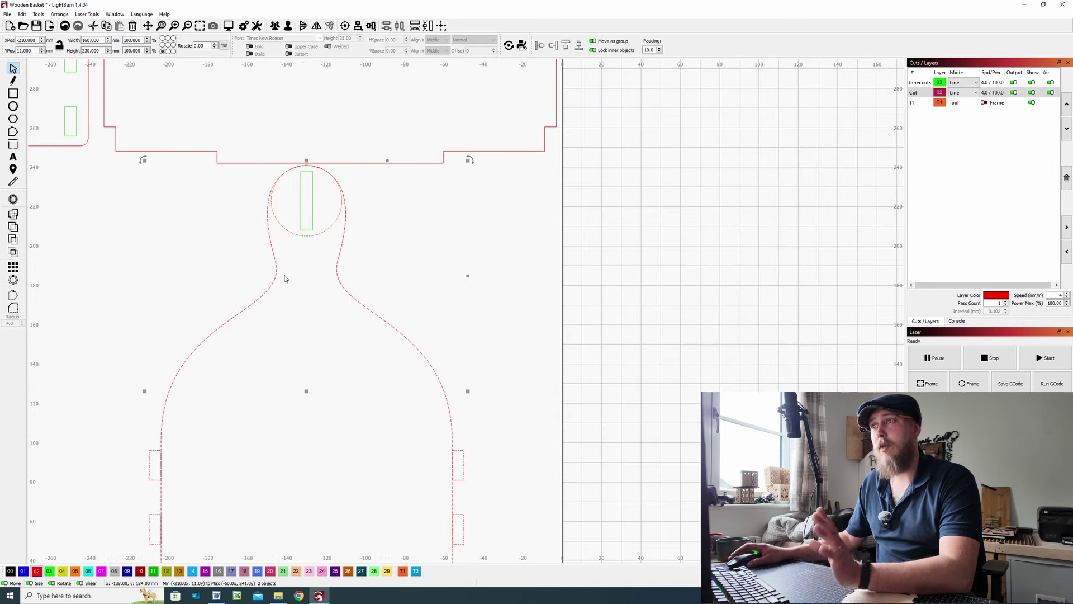
{"action": "left_click_drag", "start_coordinate": [326, 438], "coordinate": [313, 367]}
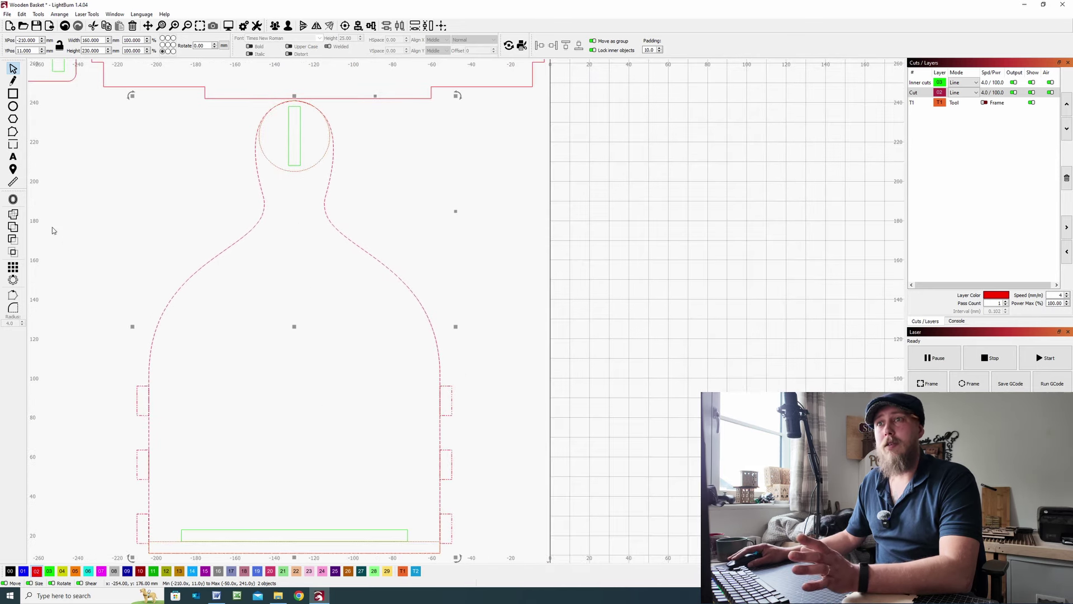
{"action": "left_click", "coordinate": [13, 214]}
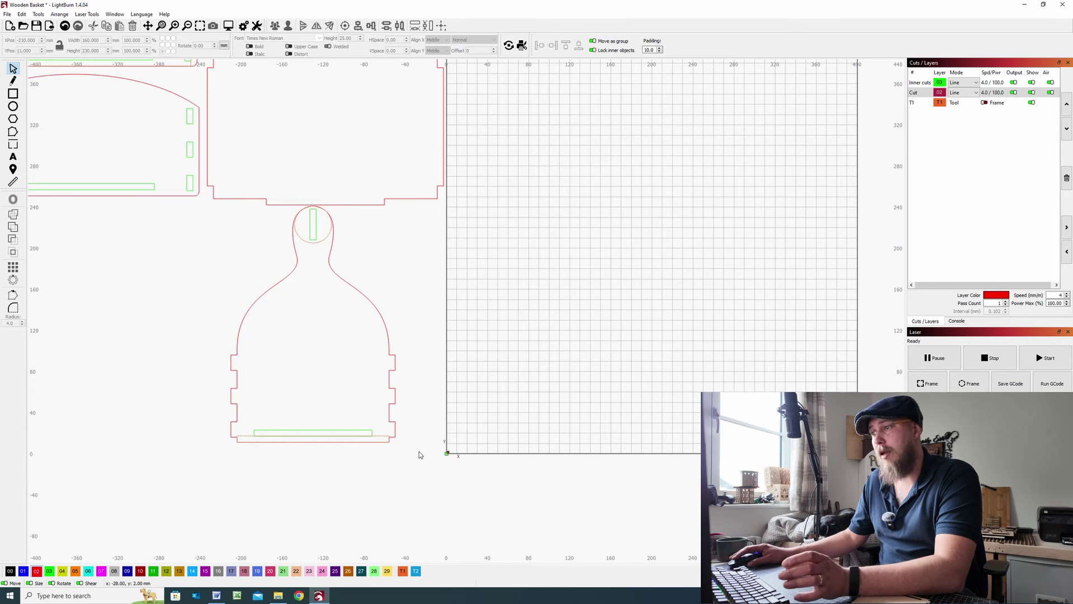
Move the whole short side with its slots onto the work area at X 6, Y 45 mm.
{"action": "left_click_drag", "start_coordinate": [409, 448], "coordinate": [213, 224]}
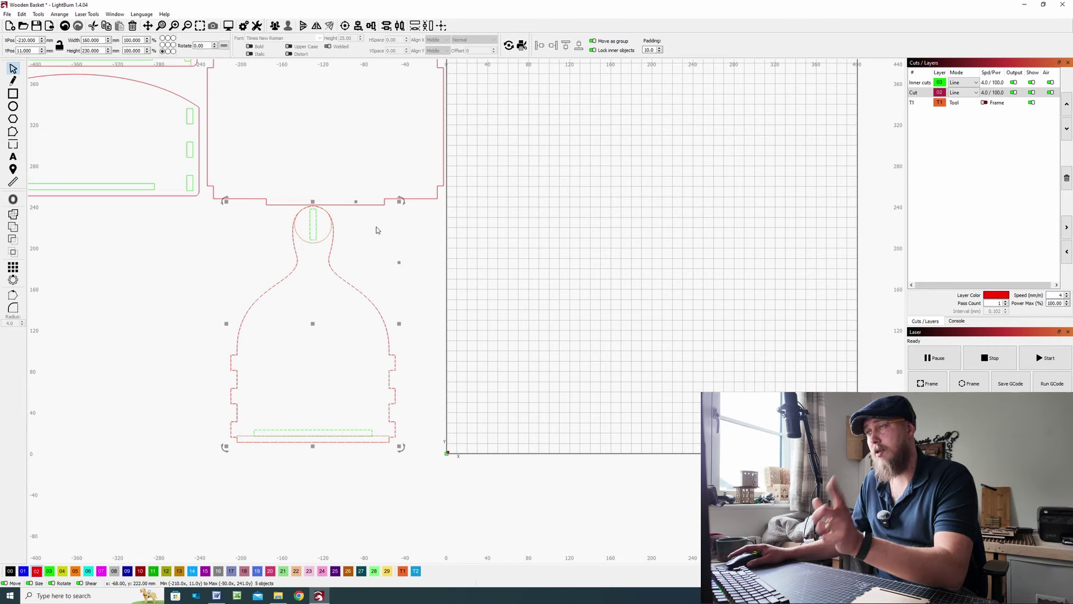
{"action": "scroll", "coordinate": [368, 340], "scroll_direction": "down", "scroll_amount": 3}
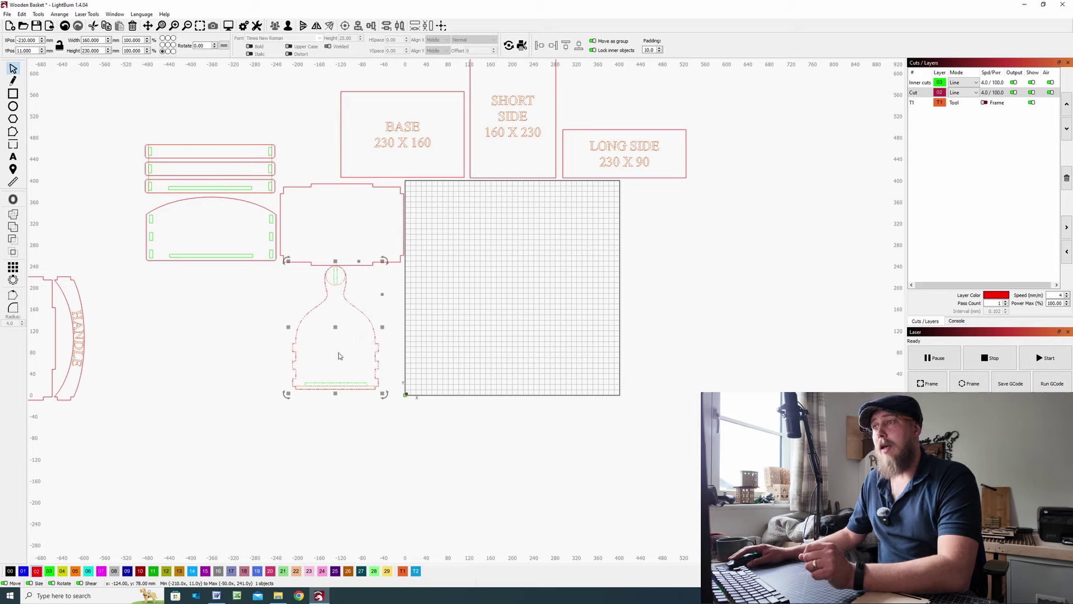
{"action": "left_click_drag", "start_coordinate": [323, 327], "coordinate": [176, 80]}
{"action": "left_click_drag", "start_coordinate": [162, 176], "coordinate": [425, 410]}
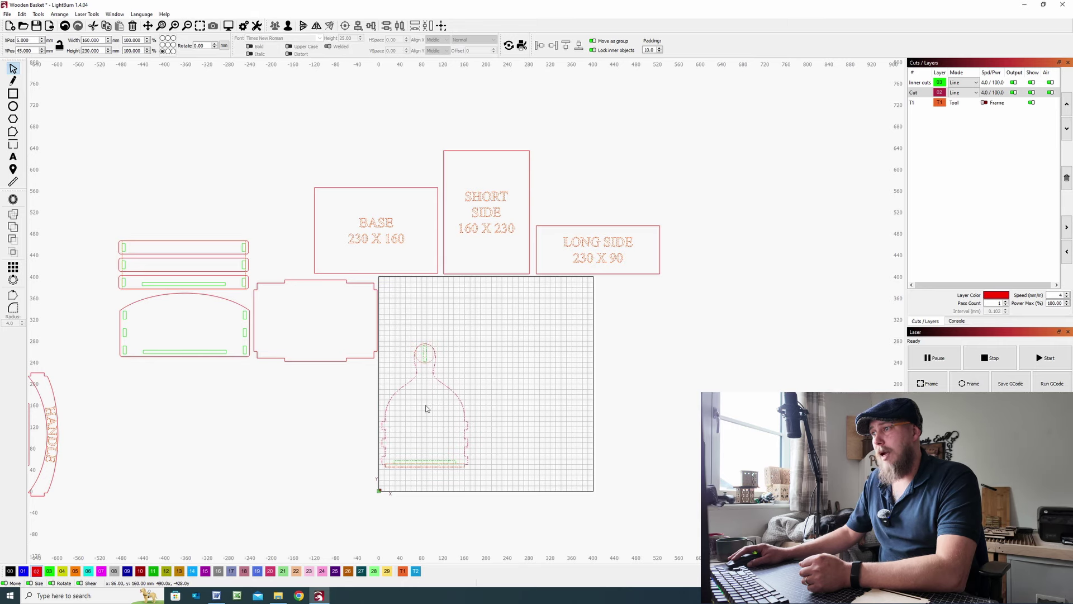
{"action": "scroll", "coordinate": [441, 347], "scroll_direction": "up", "scroll_amount": 6}
{"action": "scroll", "coordinate": [425, 330], "scroll_direction": "down", "scroll_amount": 4}
{"action": "key", "text": "Escape"}
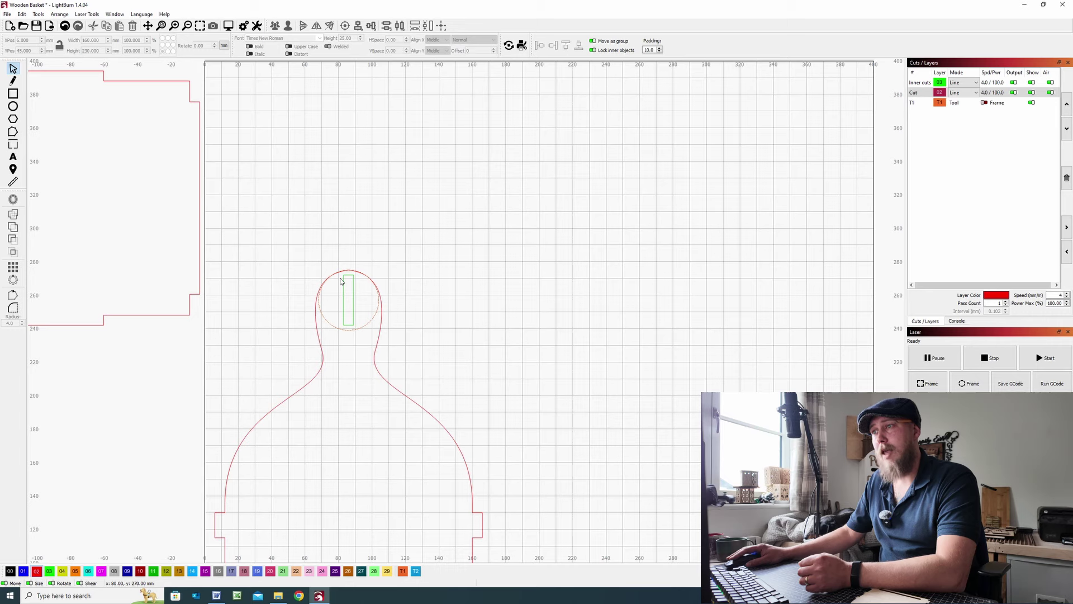
Draw a 218 by 12.5 mm Cut-layer rectangle on the base, spanning the inner width between its upper corner notches.
{"action": "scroll", "coordinate": [220, 246], "scroll_direction": "down", "scroll_amount": 6}
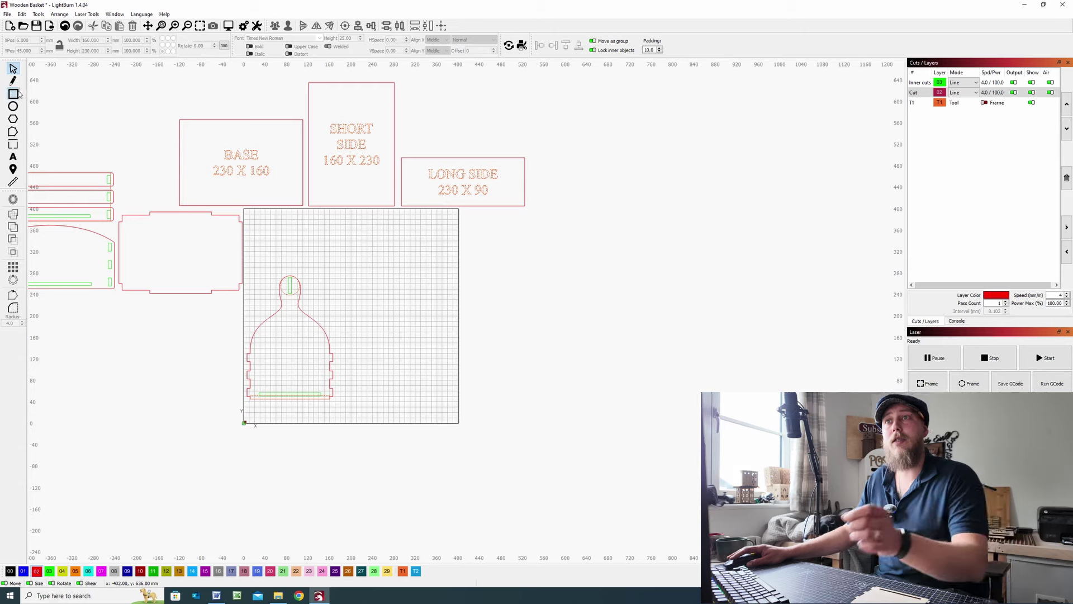
{"action": "key", "text": "ctrl+r"}
{"action": "scroll", "coordinate": [131, 236], "scroll_direction": "up", "scroll_amount": 5}
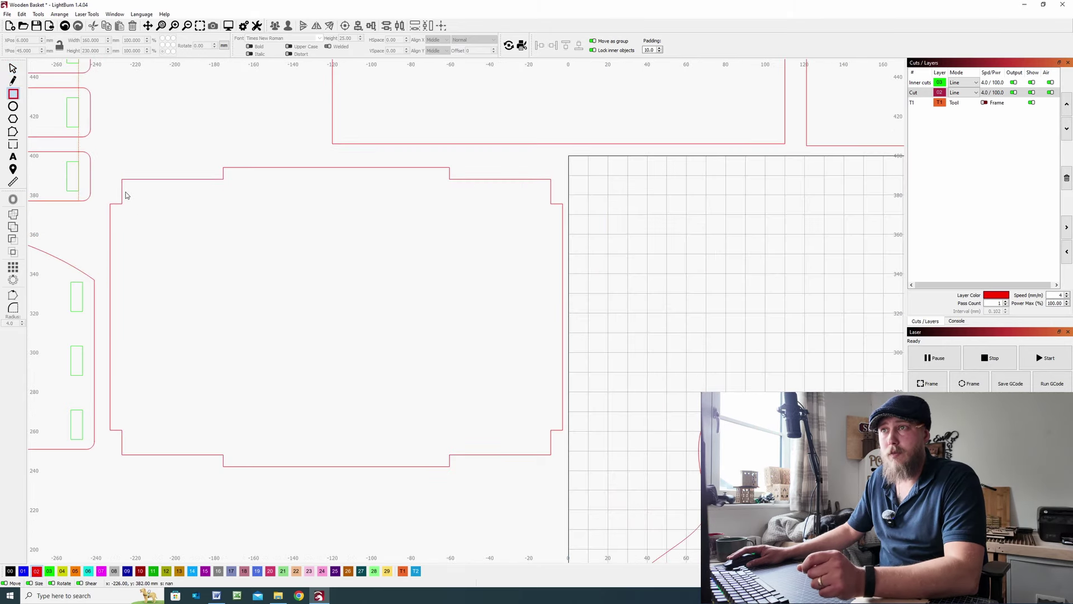
{"action": "mouse_move", "coordinate": [121, 180]}
{"action": "left_mouse_down"}
{"action": "mouse_move", "coordinate": [408, 208]}
{"action": "mouse_move", "coordinate": [550, 204]}
{"action": "left_mouse_up"}
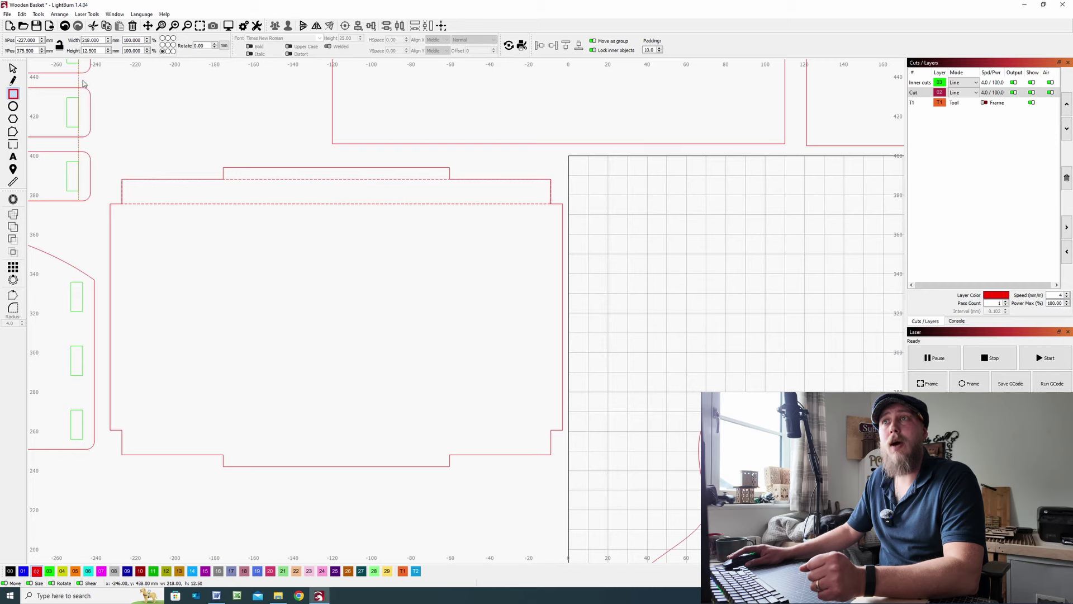
{"action": "key", "text": "Escape"}
{"action": "scroll", "coordinate": [343, 247], "scroll_direction": "down", "scroll_amount": 5}
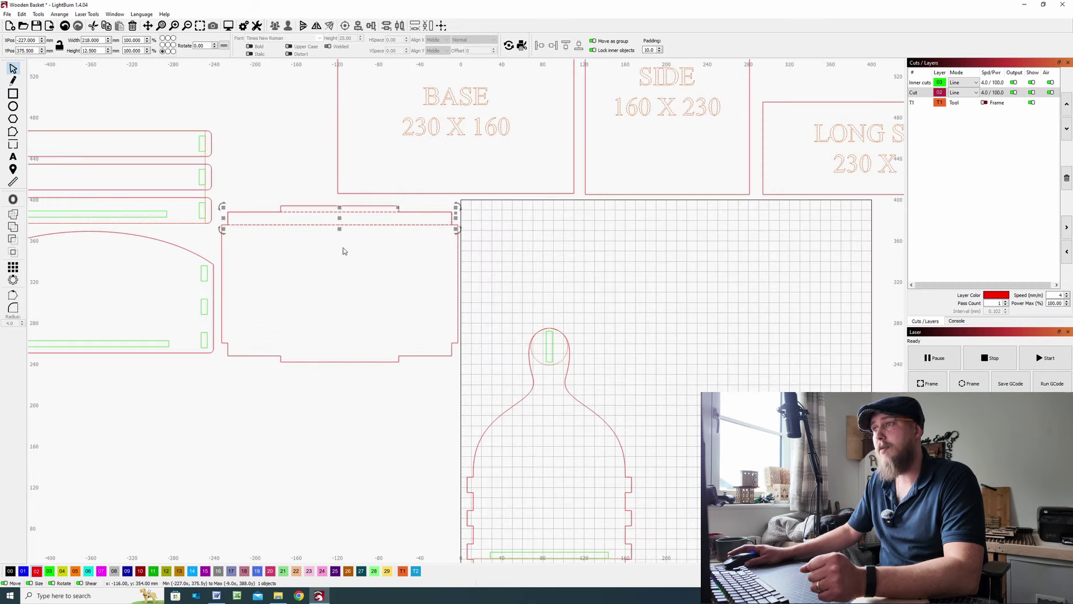
Move the 218 mm rectangle from the base to beside the short side's round head and set its height to 36 mm.
{"action": "left_click_drag", "start_coordinate": [269, 186], "coordinate": [524, 280]}
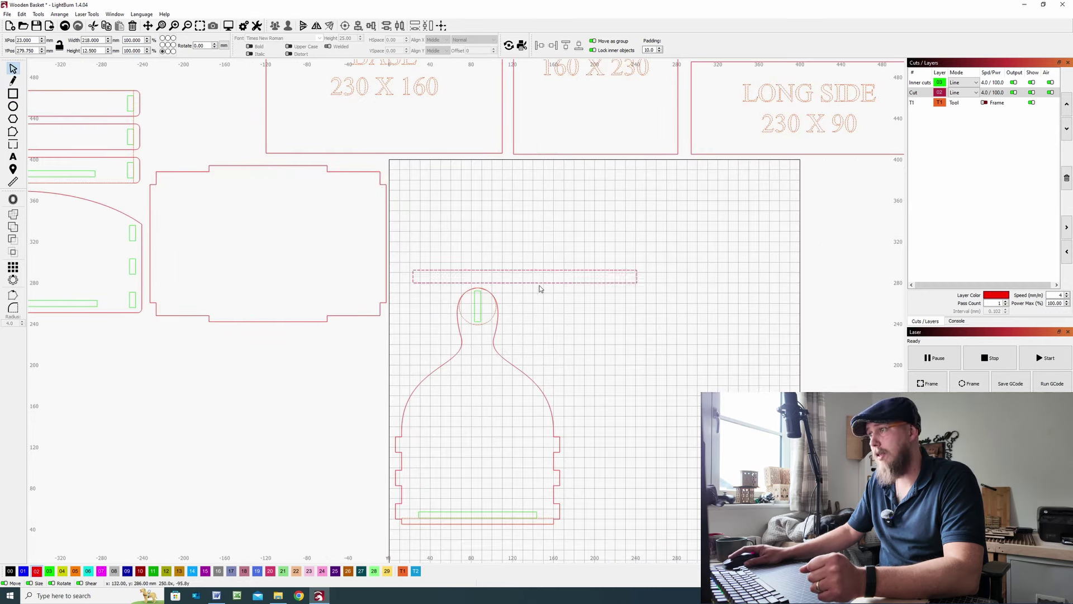
{"action": "scroll", "coordinate": [553, 326], "scroll_direction": "up", "scroll_amount": 4}
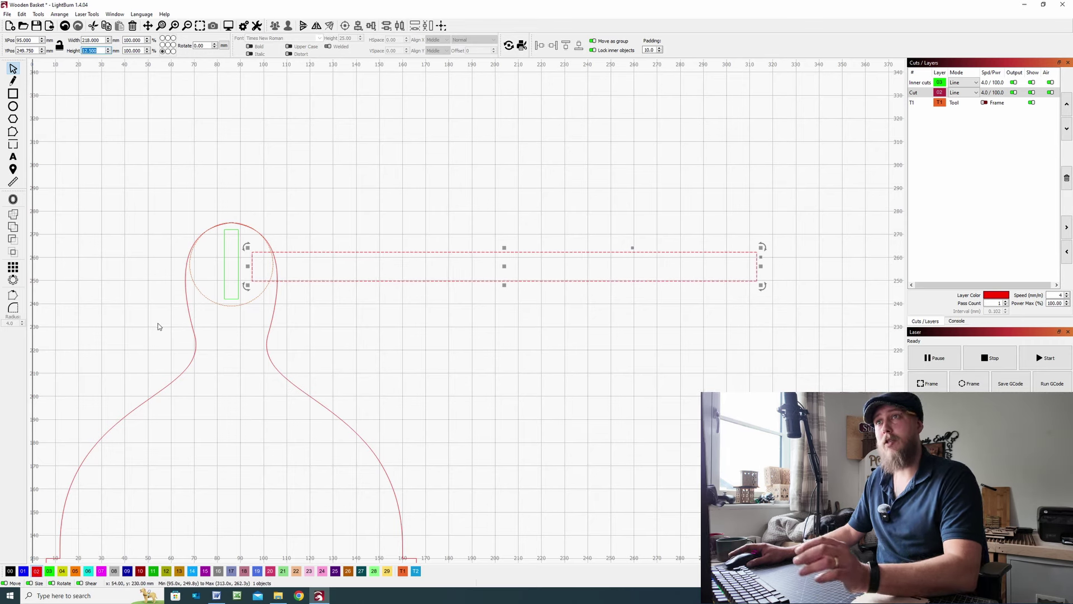
{"action": "type", "text": "36"}
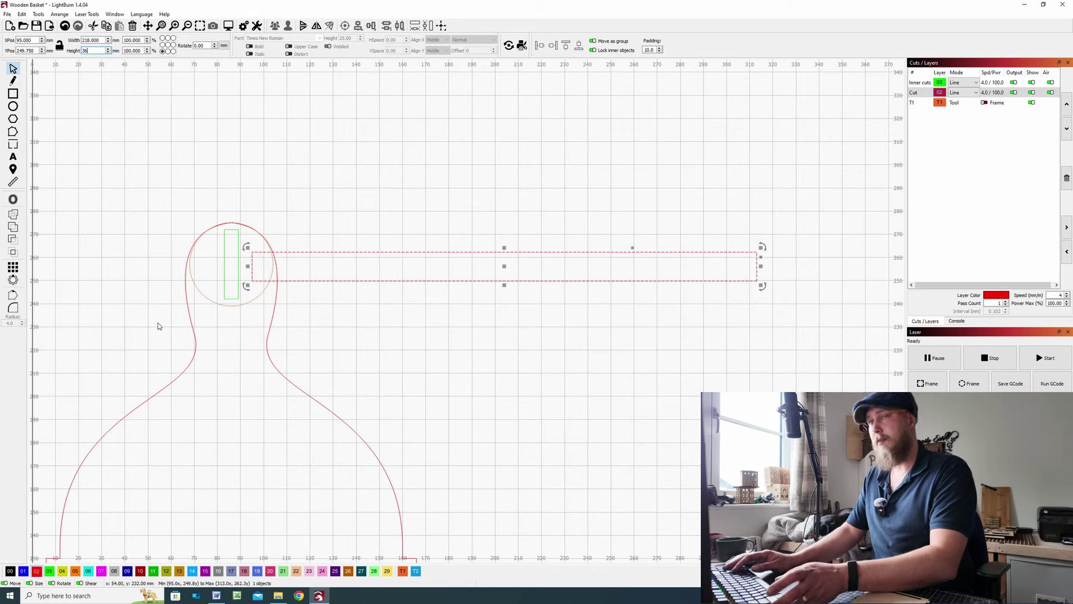
{"action": "key", "text": "Return"}
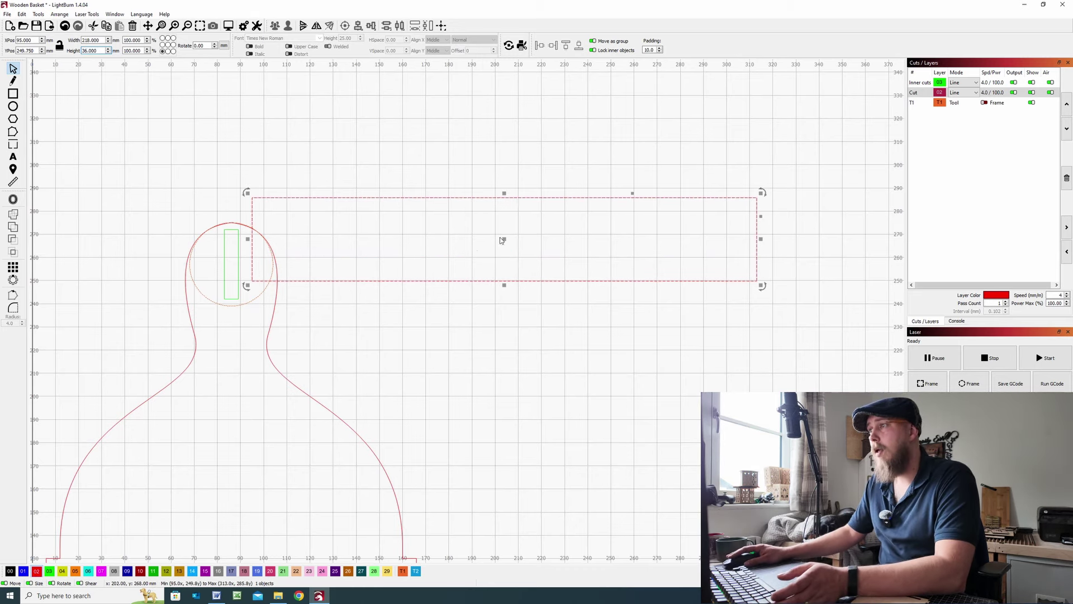
Move the handle rectangle to X 89, Y 239 mm so its end sits against the edge of the short side's handle slot.
{"action": "left_click_drag", "start_coordinate": [504, 239], "coordinate": [501, 262]}
{"action": "scroll", "coordinate": [248, 259], "scroll_direction": "up", "scroll_amount": 3}
{"action": "scroll", "coordinate": [262, 253], "scroll_direction": "up", "scroll_amount": 1}
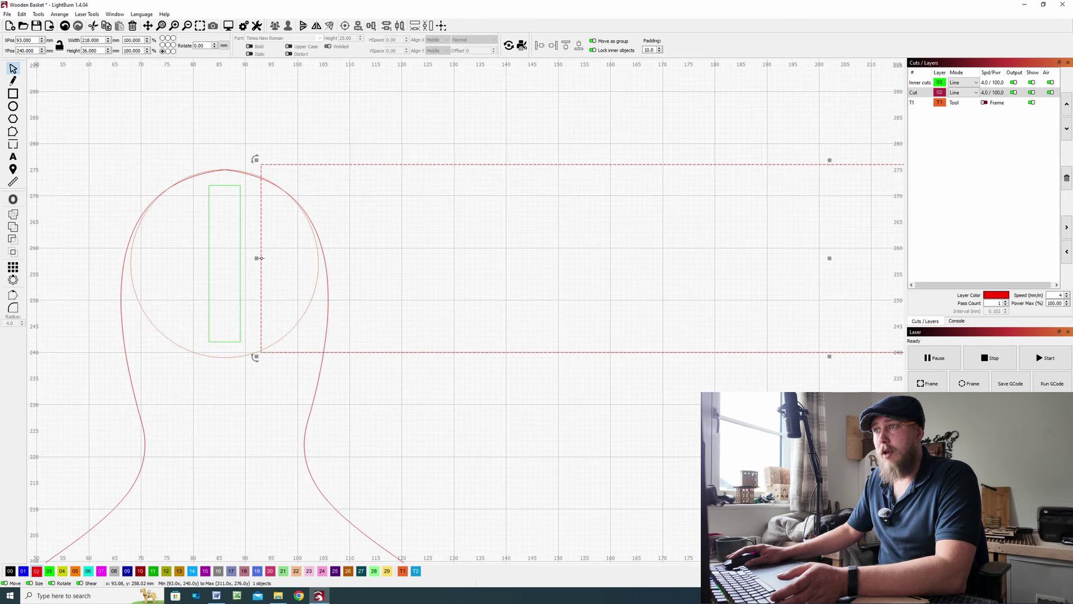
{"action": "left_click_drag", "start_coordinate": [261, 257], "coordinate": [241, 261]}
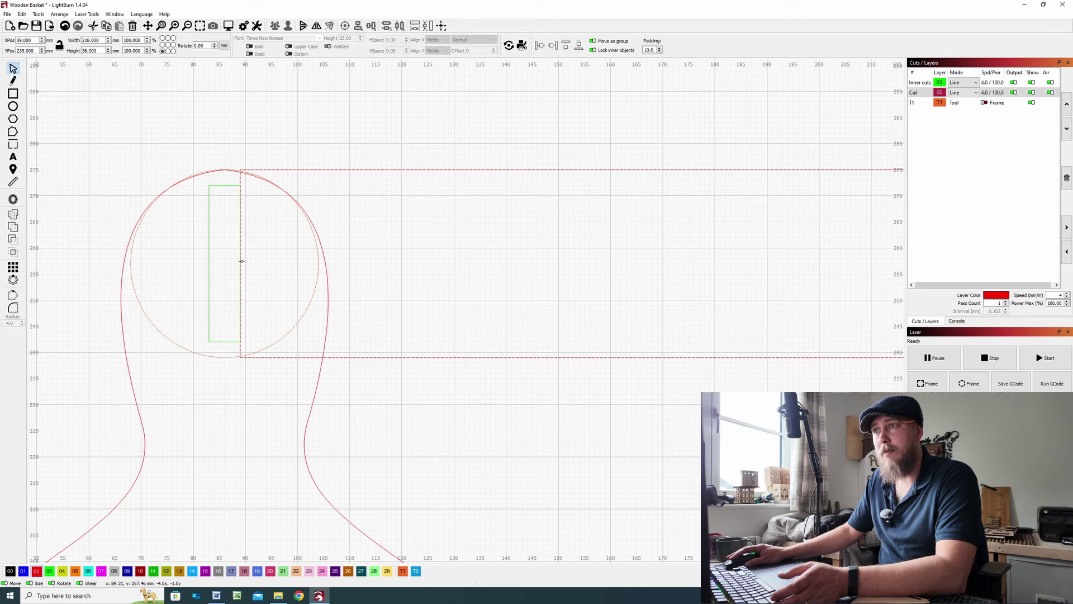
Draw a 6 by 30 mm Cut-layer rectangle exactly over the short side's handle slot as the handle's end tab.
{"action": "left_click", "coordinate": [235, 185]}
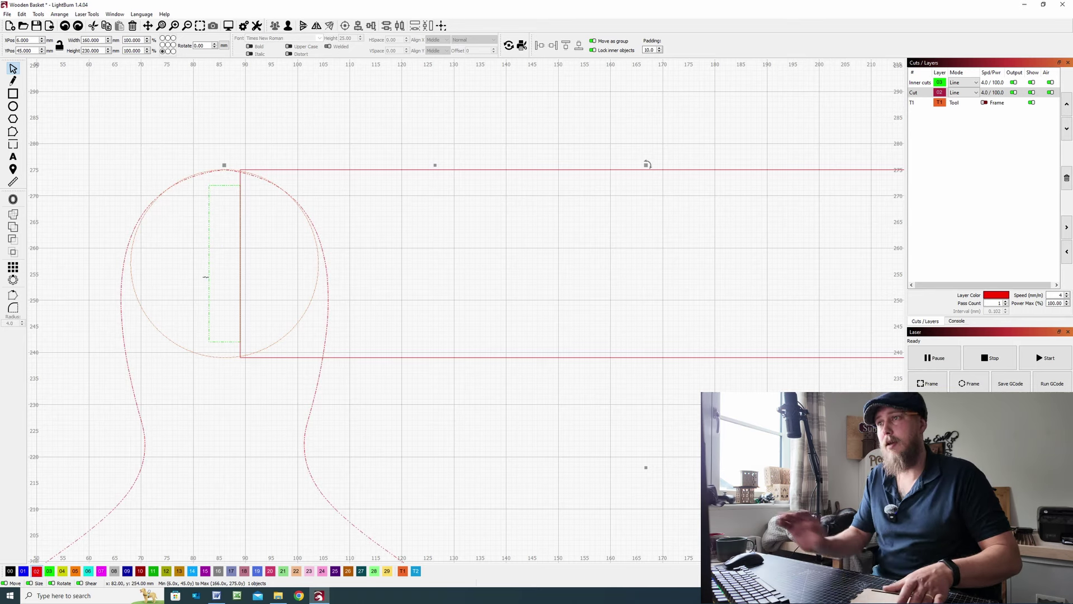
{"action": "key", "text": "Escape"}
{"action": "left_click", "coordinate": [13, 94]}
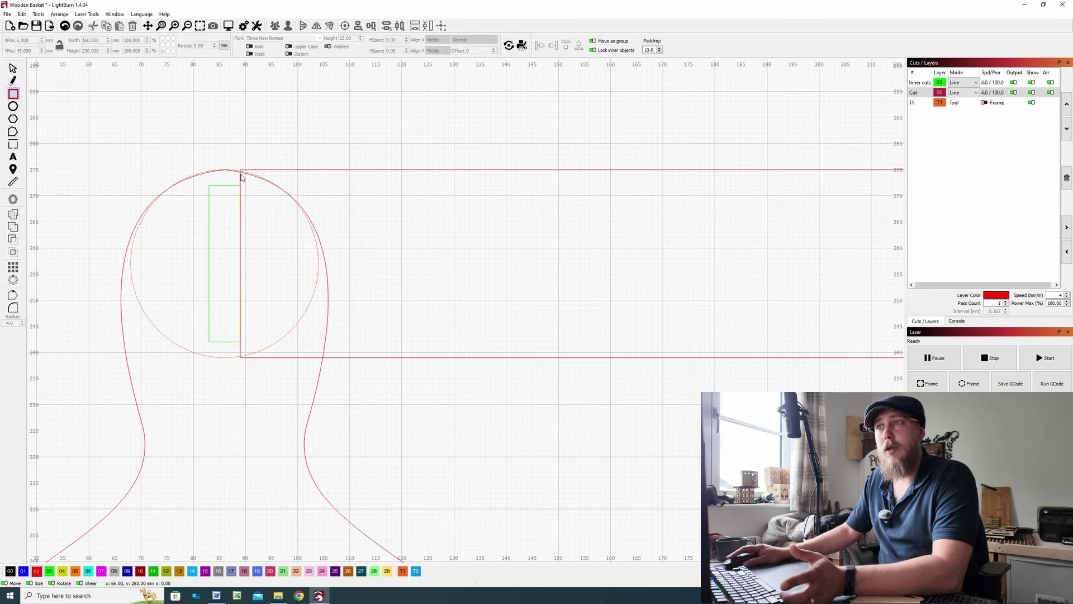
{"action": "left_click_drag", "start_coordinate": [211, 186], "coordinate": [238, 340]}
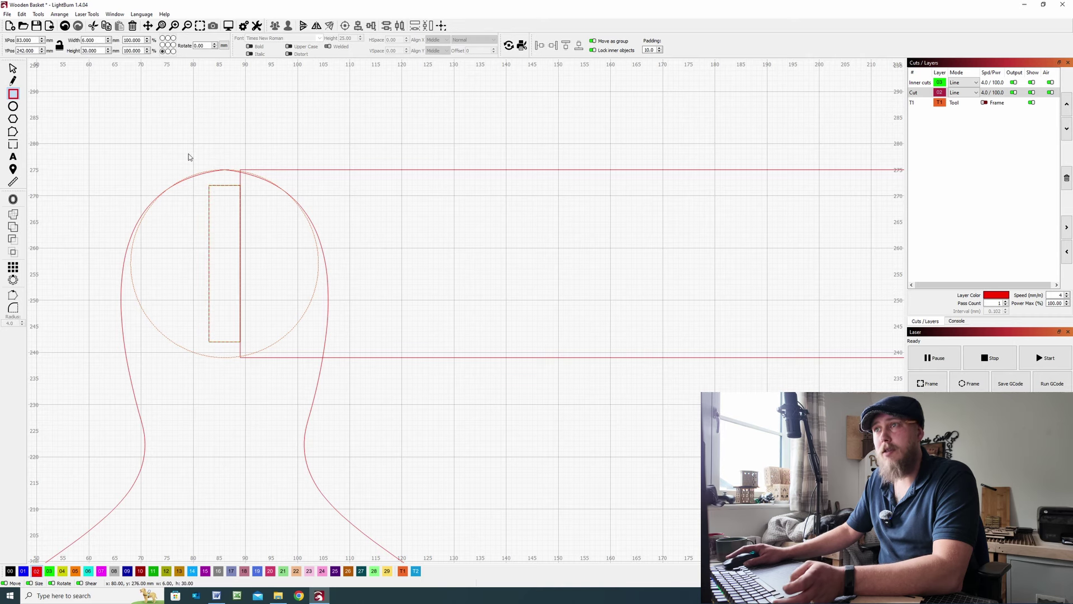
{"action": "left_click", "coordinate": [12, 68]}
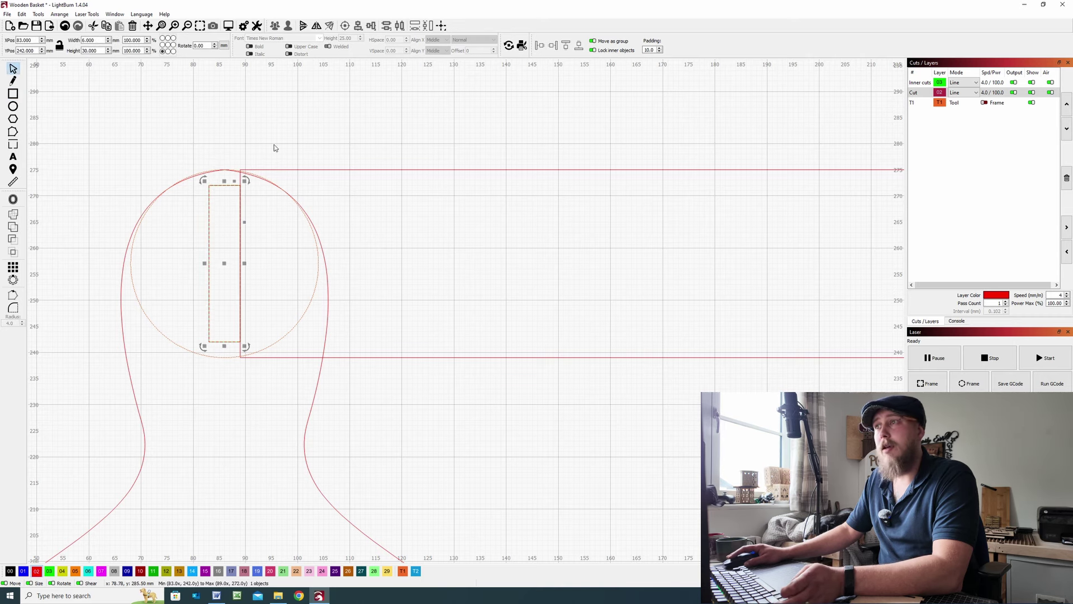
Move the handle rectangle and its tab together to the free area above the short side, at X 104, Y 296 mm.
{"action": "left_click", "coordinate": [385, 170], "text": "shift"}
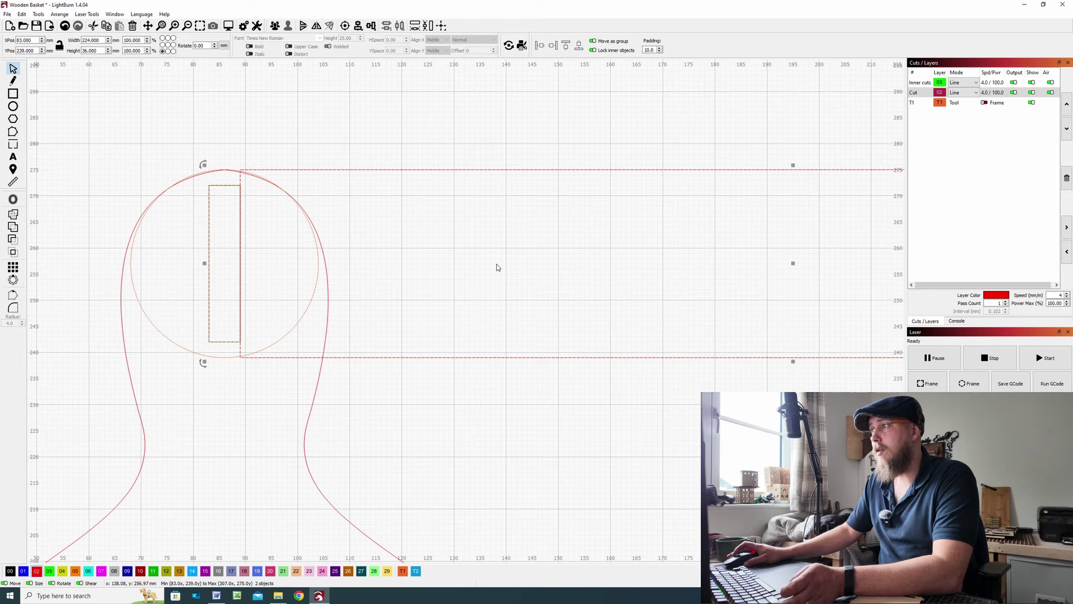
{"action": "scroll", "coordinate": [496, 264], "scroll_direction": "down", "scroll_amount": 6}
{"action": "left_click_drag", "start_coordinate": [564, 263], "coordinate": [590, 194]}
{"action": "key", "text": "Escape"}
{"action": "scroll", "coordinate": [208, 205], "scroll_direction": "right", "scroll_amount": 5}
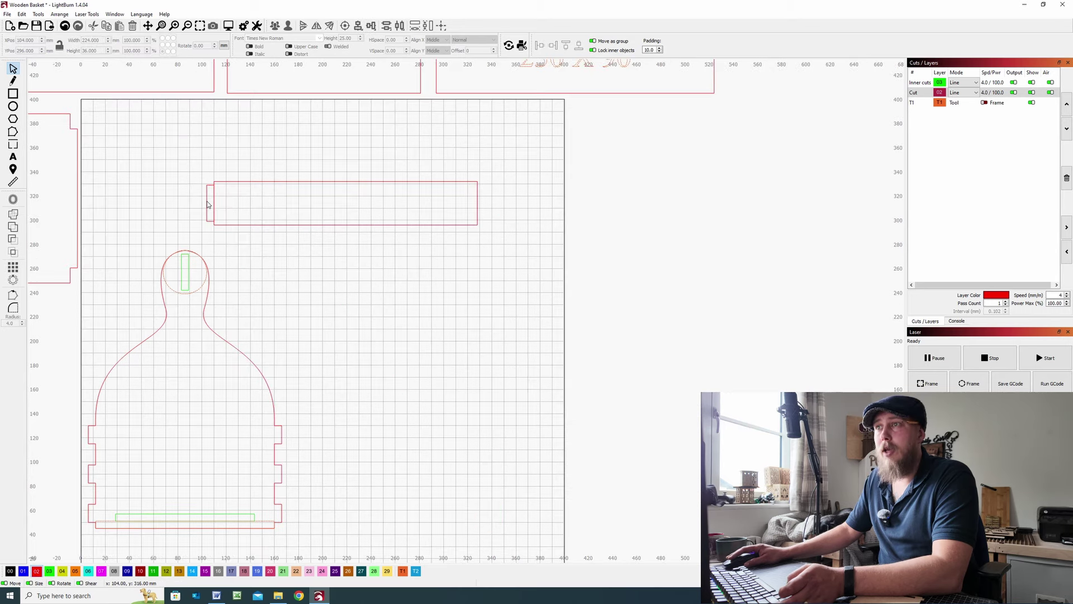
Duplicate the 6 by 30 mm end tab and place the copy flush against the handle's opposite end at X 328 mm.
{"action": "left_click", "coordinate": [208, 204]}
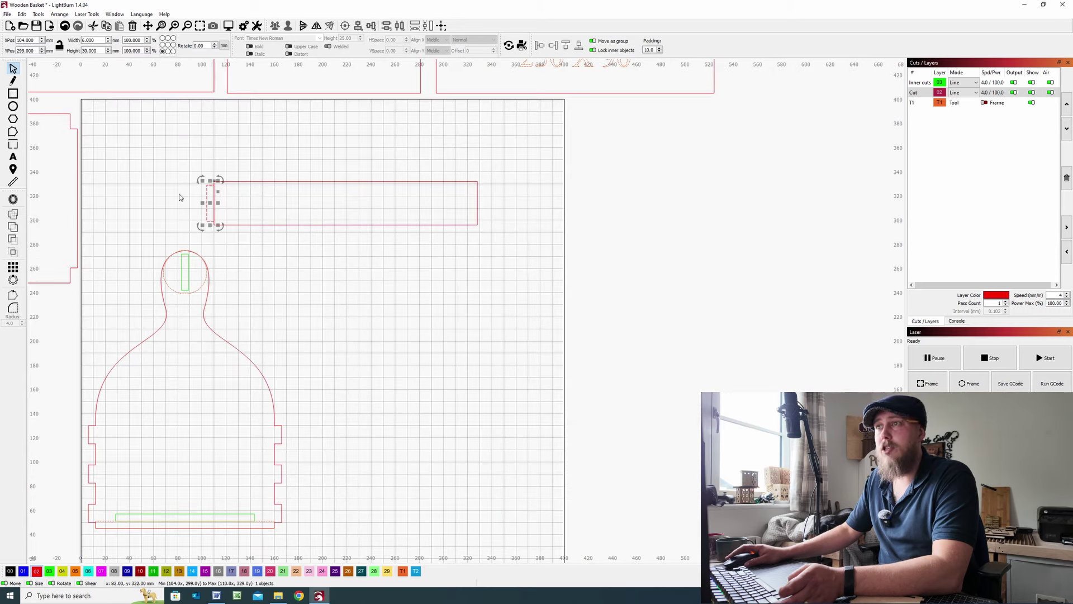
{"action": "scroll", "coordinate": [319, 212], "scroll_direction": "up", "scroll_amount": 4}
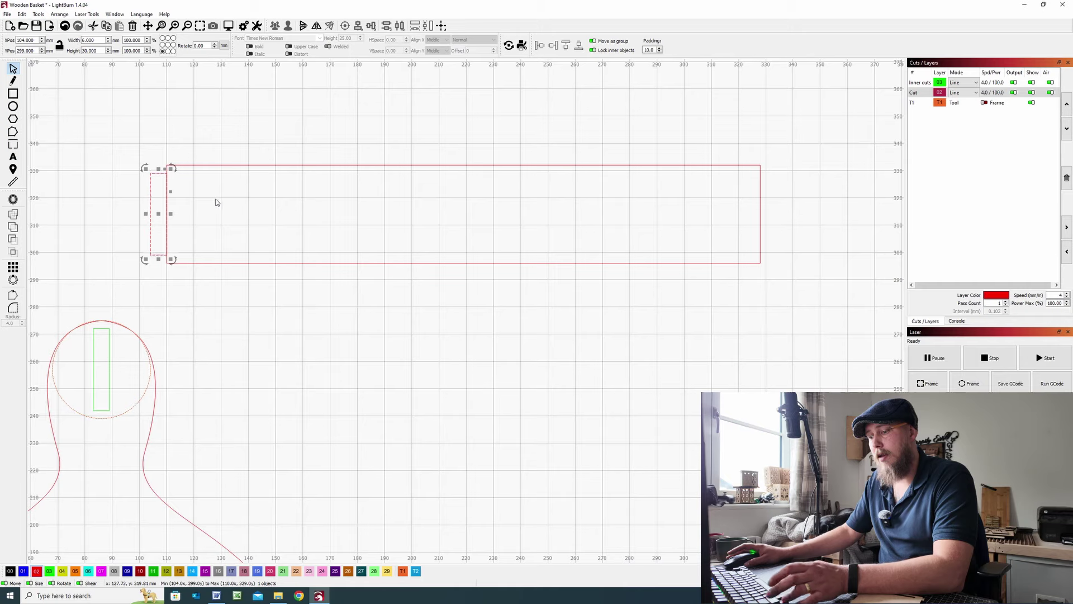
{"action": "left_click_drag", "start_coordinate": [159, 216], "coordinate": [766, 215]}
{"action": "scroll", "coordinate": [766, 211], "scroll_direction": "up", "scroll_amount": 5}
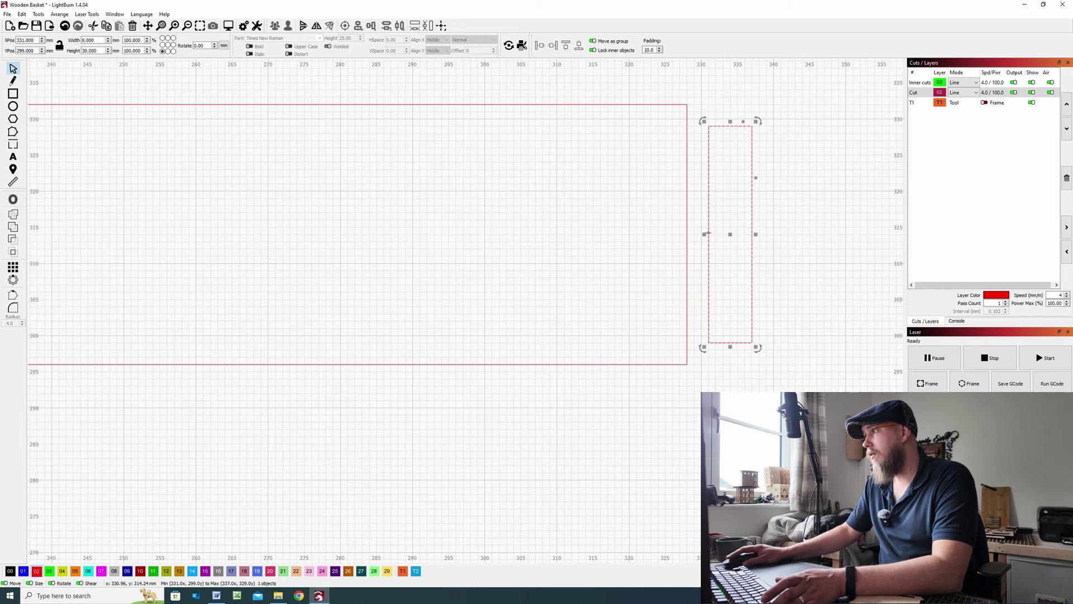
{"action": "left_click_drag", "start_coordinate": [708, 233], "coordinate": [713, 234]}
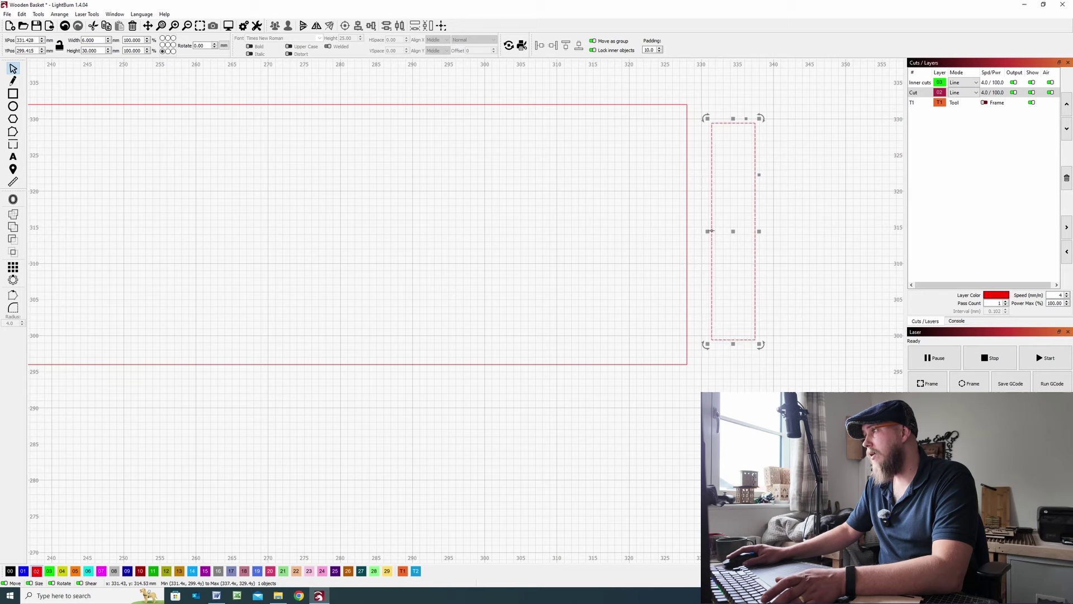
{"action": "left_click_drag", "start_coordinate": [713, 230], "coordinate": [688, 229]}
{"action": "scroll", "coordinate": [501, 221], "scroll_direction": "down", "scroll_amount": 7}
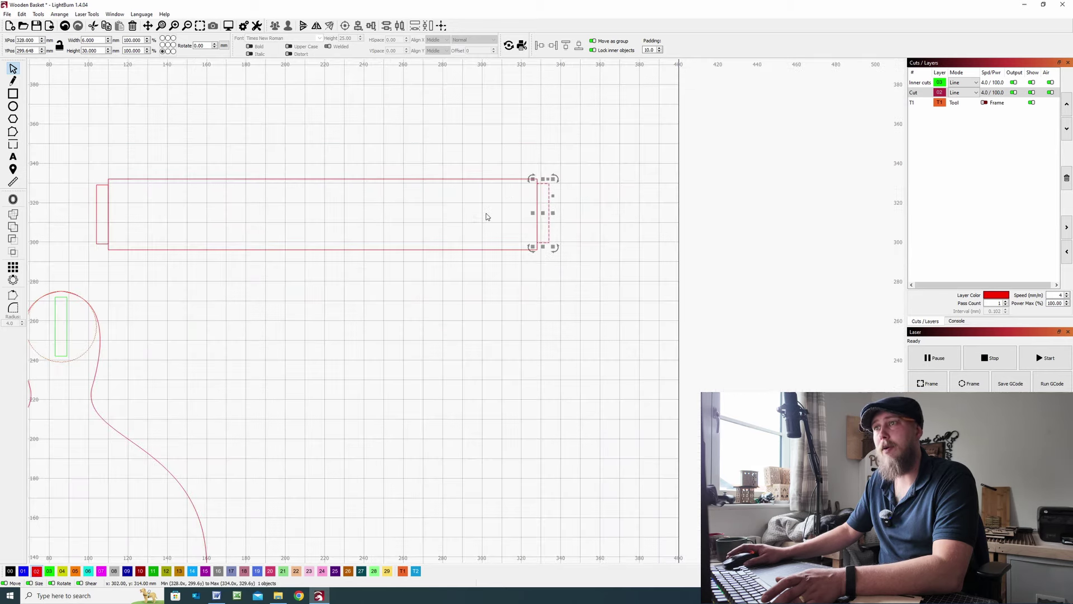
Weld the handle rectangle and its two end tabs into a single outline.
{"action": "left_click_drag", "start_coordinate": [201, 229], "coordinate": [257, 228]}
{"action": "left_click", "coordinate": [633, 261]}
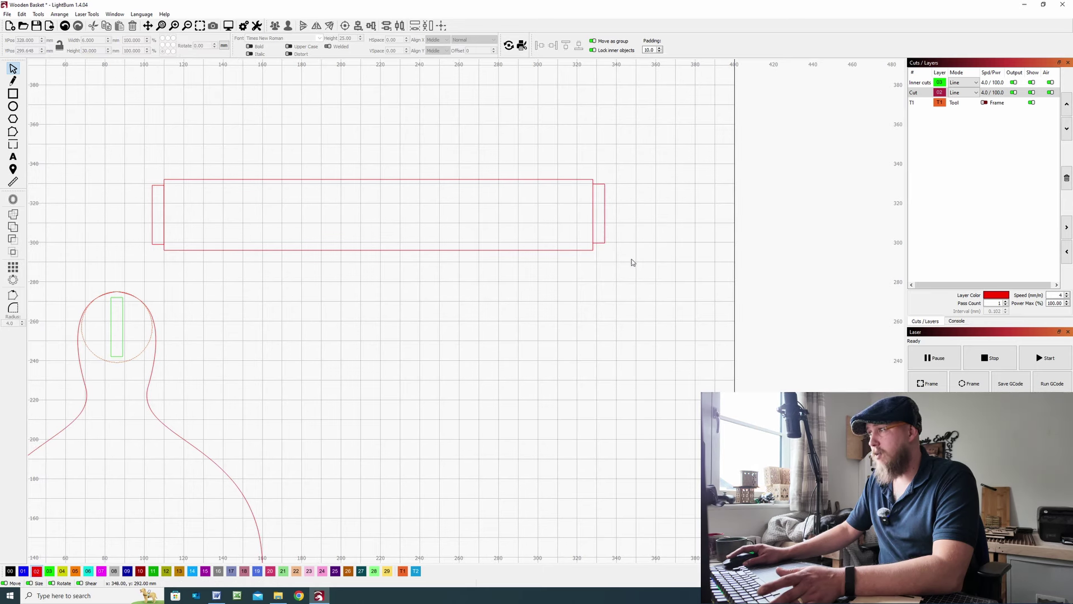
{"action": "left_click_drag", "start_coordinate": [579, 229], "coordinate": [142, 186]}
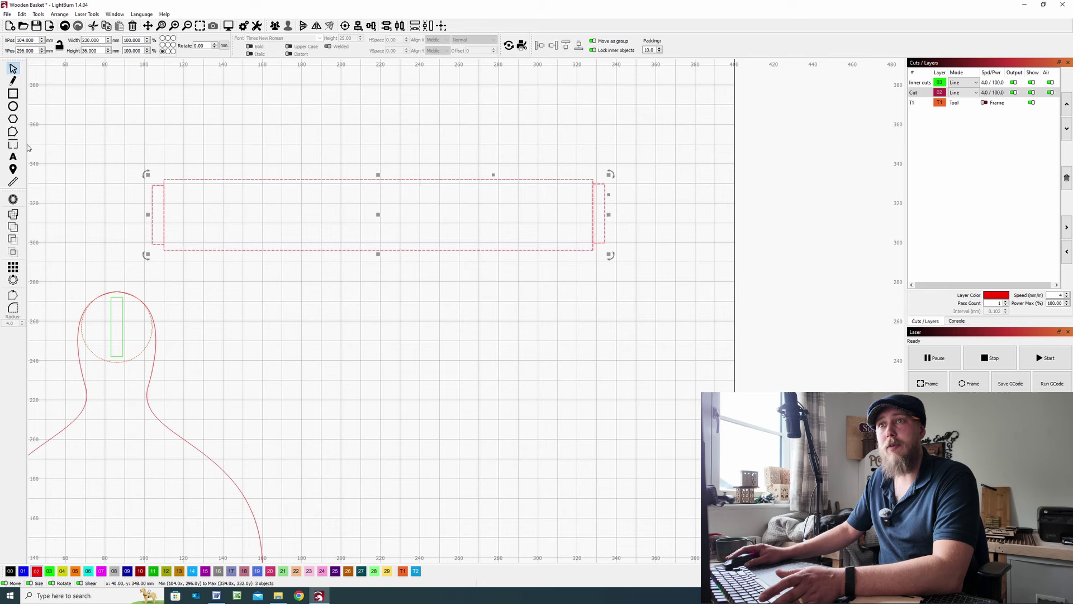
{"action": "left_click", "coordinate": [14, 202]}
{"action": "left_click", "coordinate": [403, 307]}
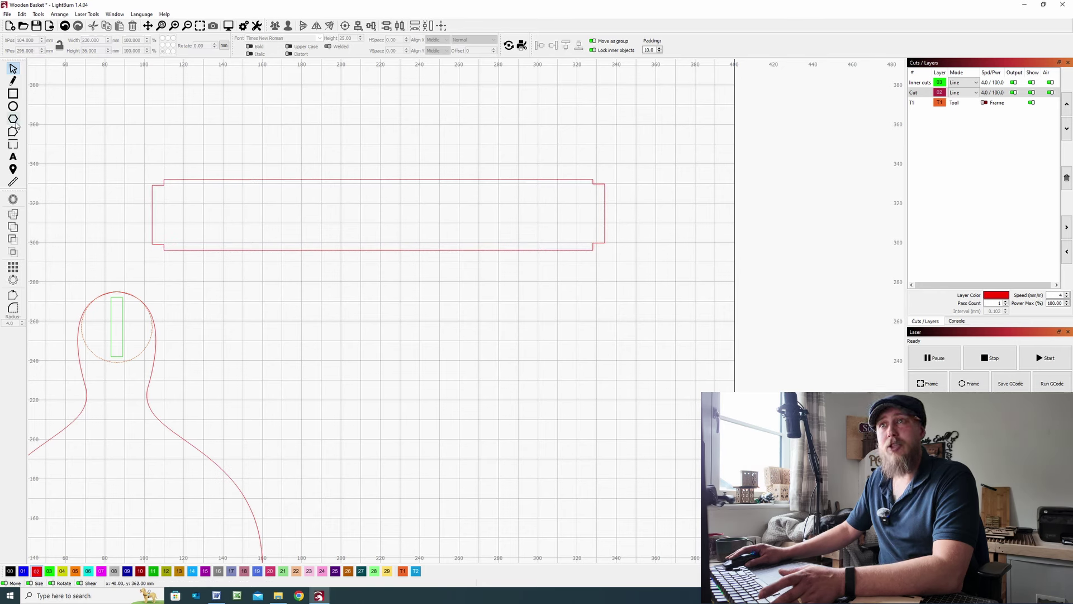
Move the handle to Y 294 mm and bend its upper edge into an arch peaking at about Y 350 mm.
{"action": "left_click_drag", "start_coordinate": [163, 184], "coordinate": [162, 188]}
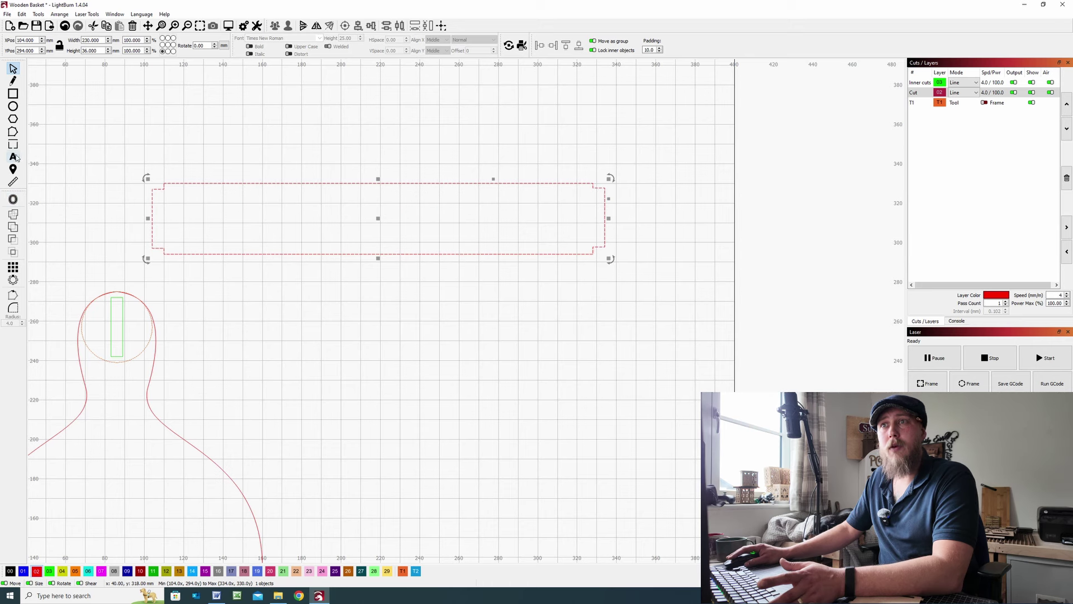
{"action": "left_click", "coordinate": [14, 132]}
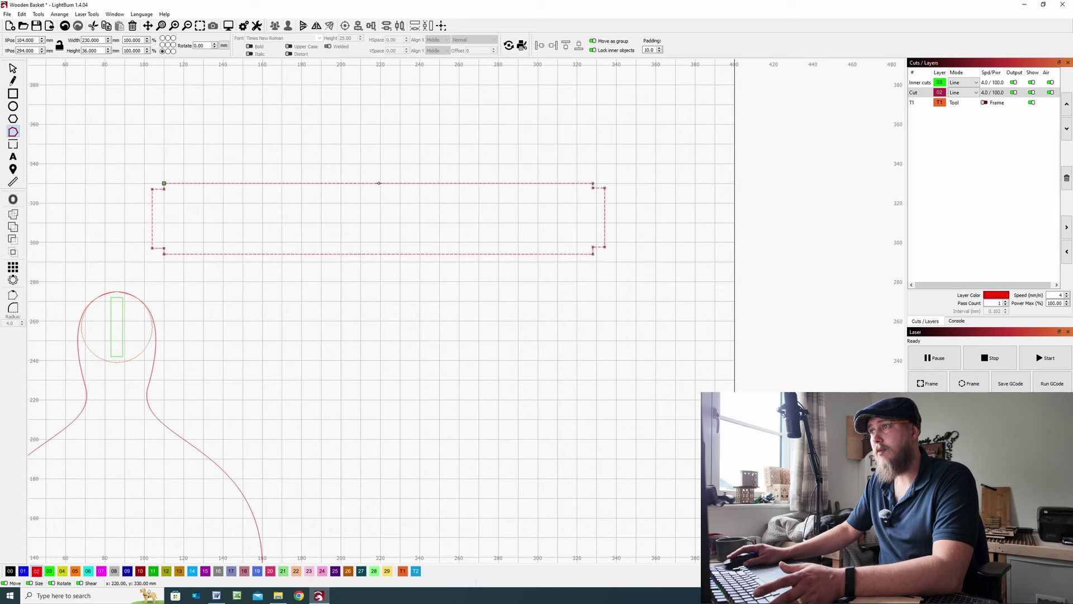
{"action": "left_click_drag", "start_coordinate": [379, 183], "coordinate": [378, 143]}
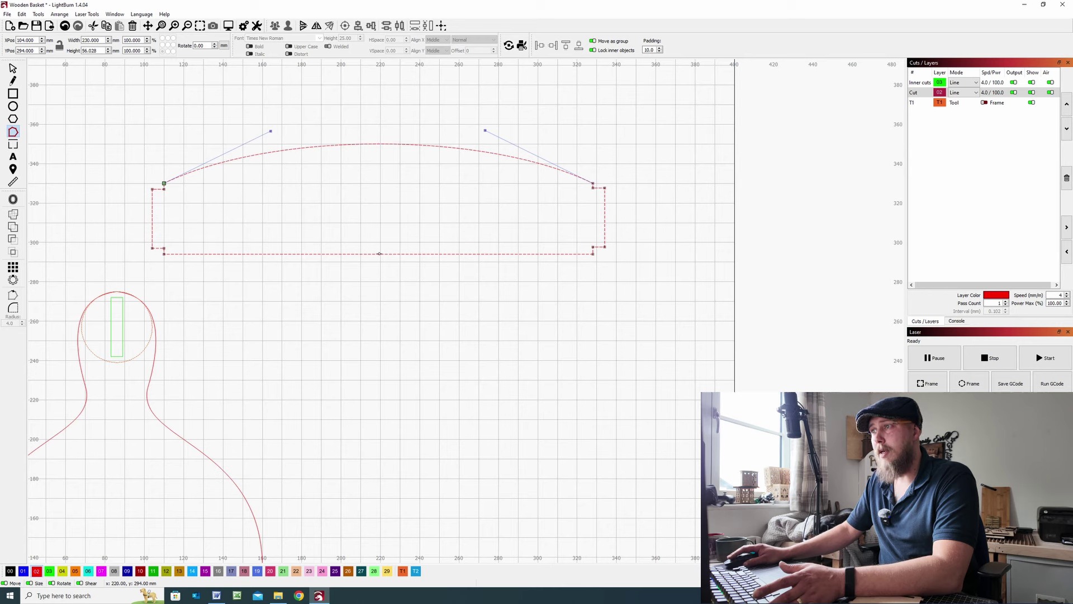
Bend the handle's lower edge upward into an arch peaking at about Y 330 mm.
{"action": "left_click_drag", "start_coordinate": [379, 254], "coordinate": [379, 184]}
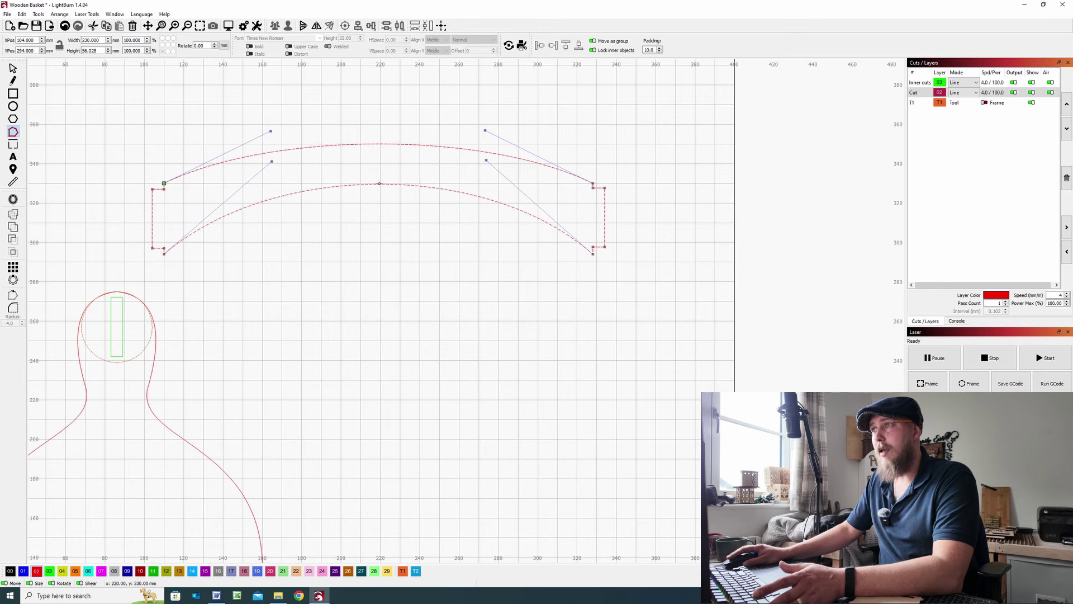
{"action": "left_click_drag", "start_coordinate": [378, 183], "coordinate": [379, 183]}
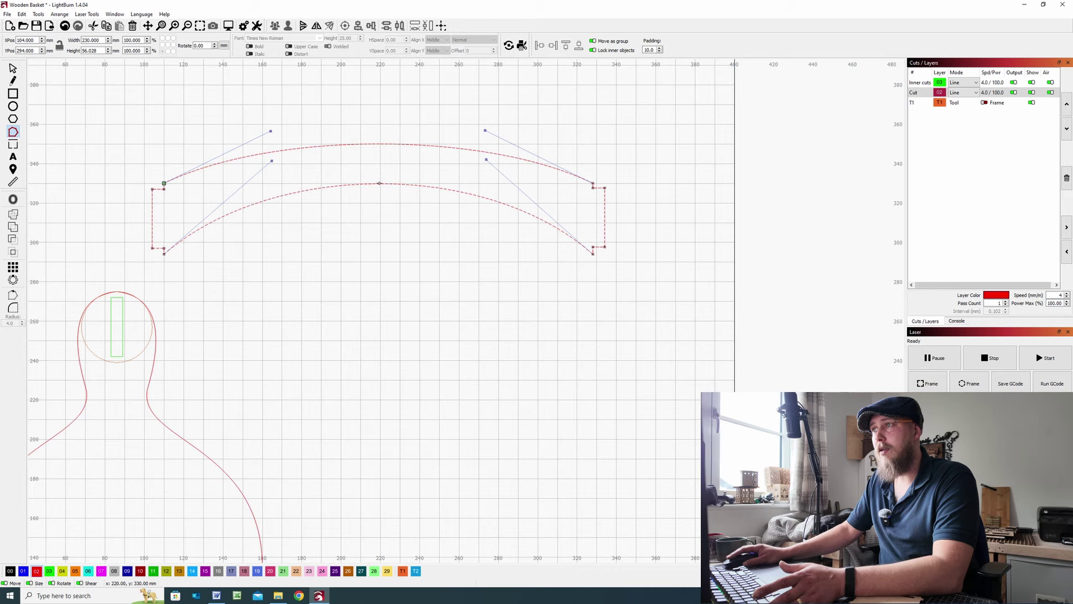
{"action": "scroll", "coordinate": [381, 200], "scroll_direction": "up", "scroll_amount": 6}
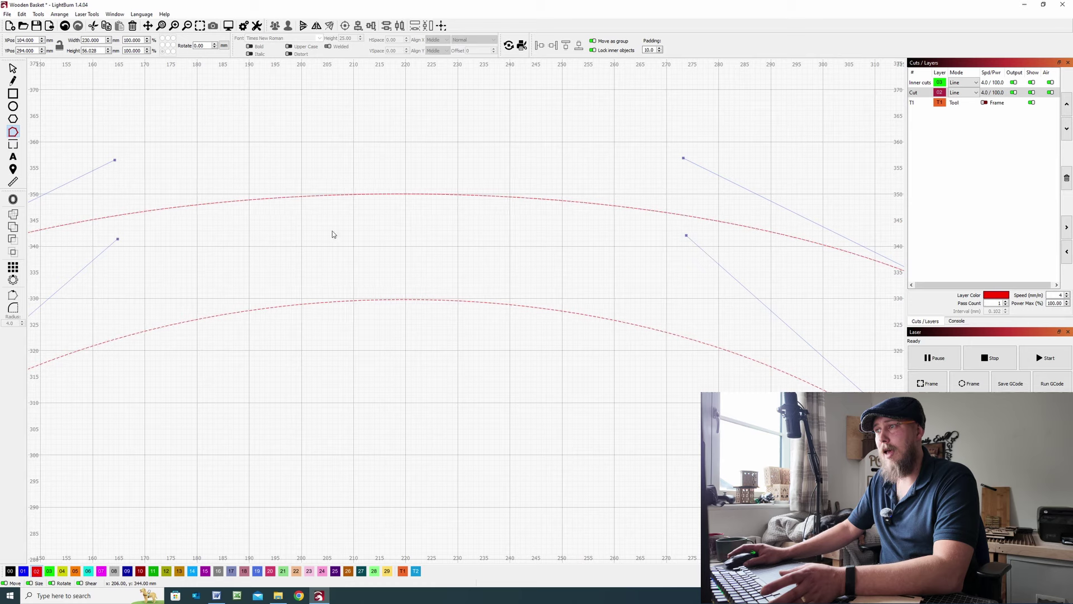
{"action": "scroll", "coordinate": [458, 283], "scroll_direction": "down", "scroll_amount": 5}
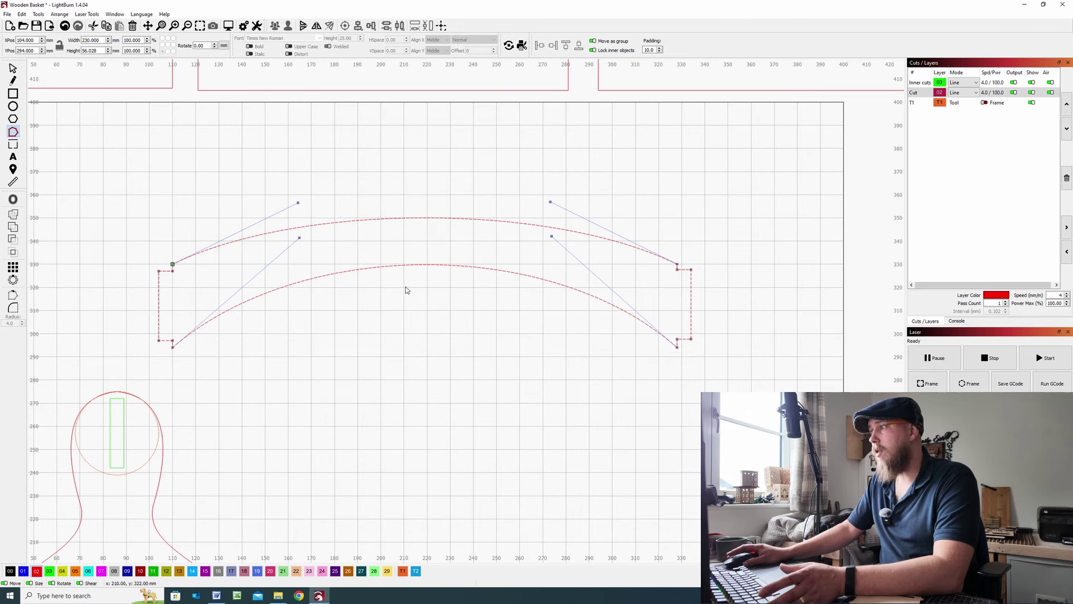
{"action": "left_click", "coordinate": [12, 68]}
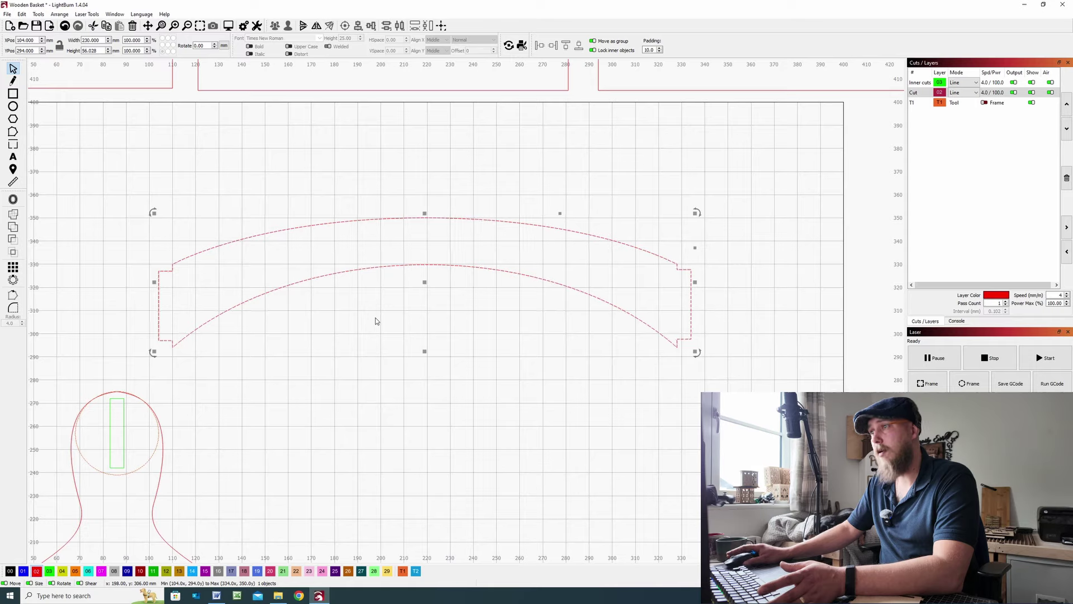
Move the arched handle off the work area to the free space below the base.
{"action": "scroll", "coordinate": [376, 321], "scroll_direction": "down", "scroll_amount": 5}
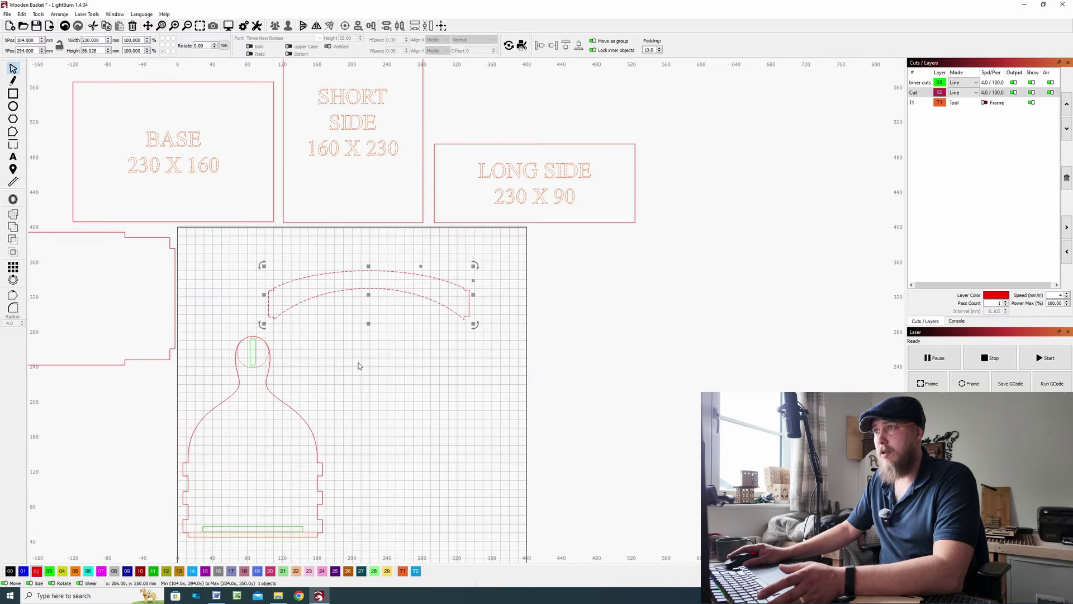
{"action": "scroll", "coordinate": [386, 319], "scroll_direction": "down", "scroll_amount": 4}
{"action": "left_click_drag", "start_coordinate": [421, 252], "coordinate": [201, 334]}
{"action": "key", "text": "Escape"}
Duplicate the short side with its slots and place both copies next to each other to the right of the work area.
{"action": "left_click_drag", "start_coordinate": [421, 427], "coordinate": [310, 280]}
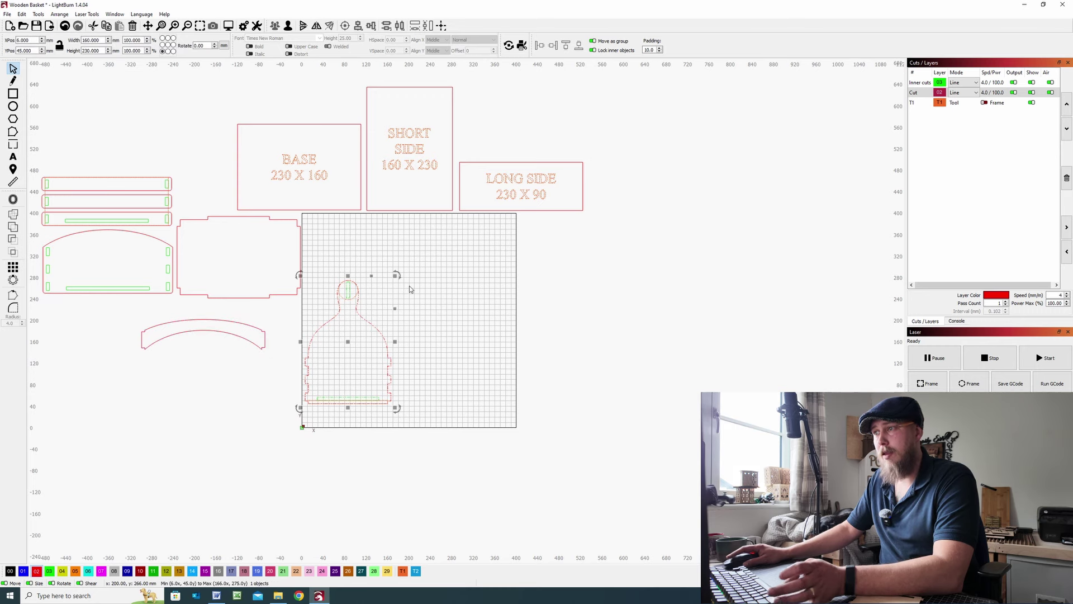
{"action": "key", "text": "ctrl+d"}
{"action": "left_click_drag", "start_coordinate": [349, 346], "coordinate": [623, 344]}
{"action": "left_click", "coordinate": [391, 346], "text": "shift"}
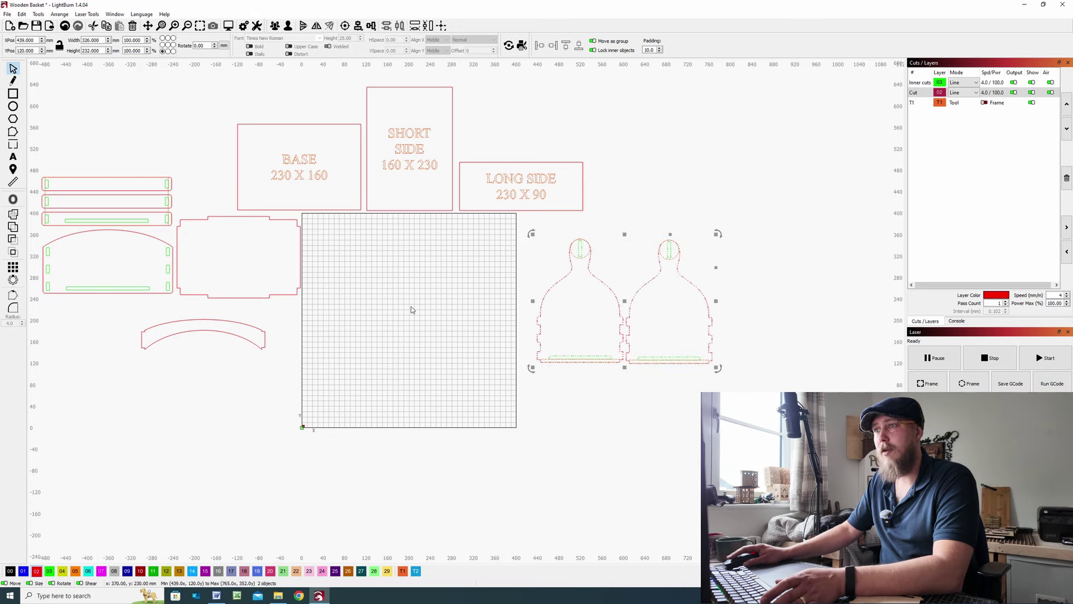
Move the base directly below the two short sides and place the arched handle beside it.
{"action": "left_click", "coordinate": [244, 287]}
{"action": "left_click_drag", "start_coordinate": [238, 256], "coordinate": [597, 411]}
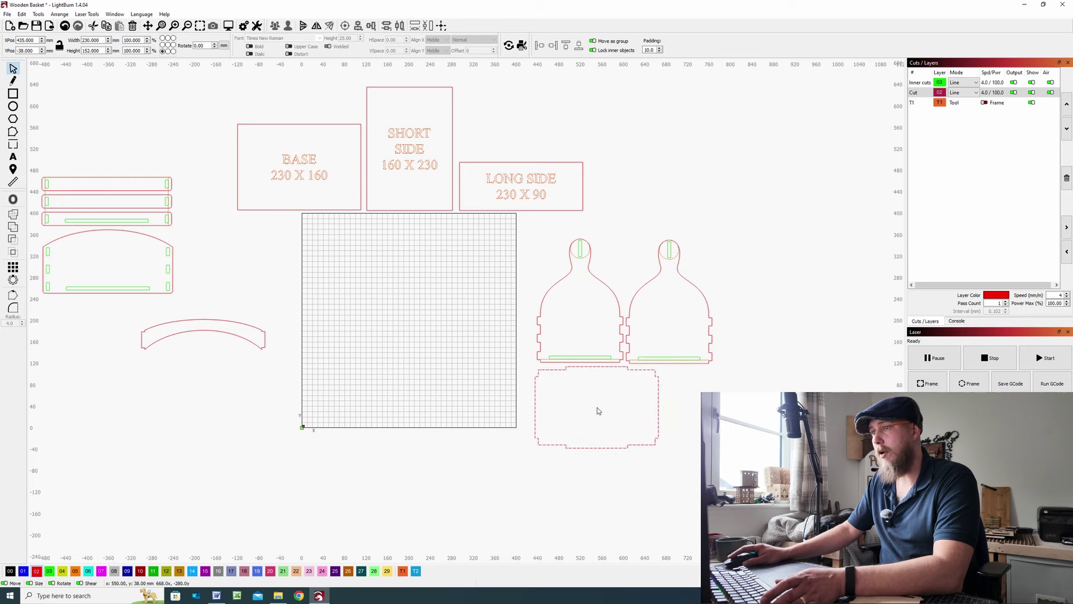
{"action": "left_click", "coordinate": [202, 335]}
{"action": "left_click_drag", "start_coordinate": [202, 333], "coordinate": [724, 386]}
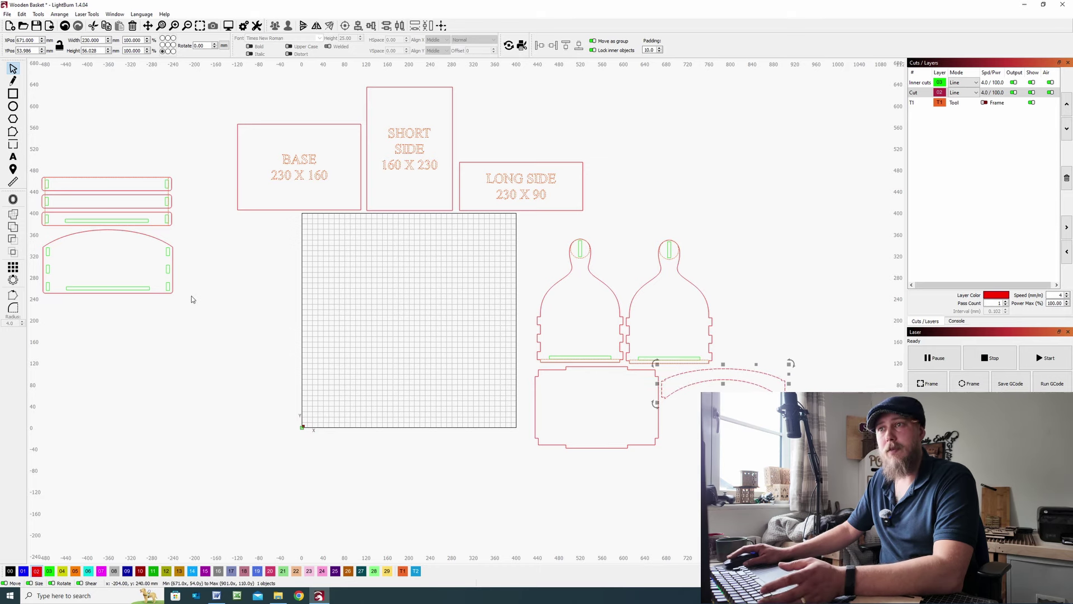
Move the three long slats below the arched handle and stack a duplicate set of three beneath them.
{"action": "left_click", "coordinate": [196, 229]}
{"action": "left_click_drag", "start_coordinate": [71, 177], "coordinate": [48, 174]}
{"action": "left_click", "coordinate": [102, 204]}
{"action": "left_click_drag", "start_coordinate": [171, 226], "coordinate": [51, 177]}
{"action": "left_click_drag", "start_coordinate": [106, 202], "coordinate": [688, 446]}
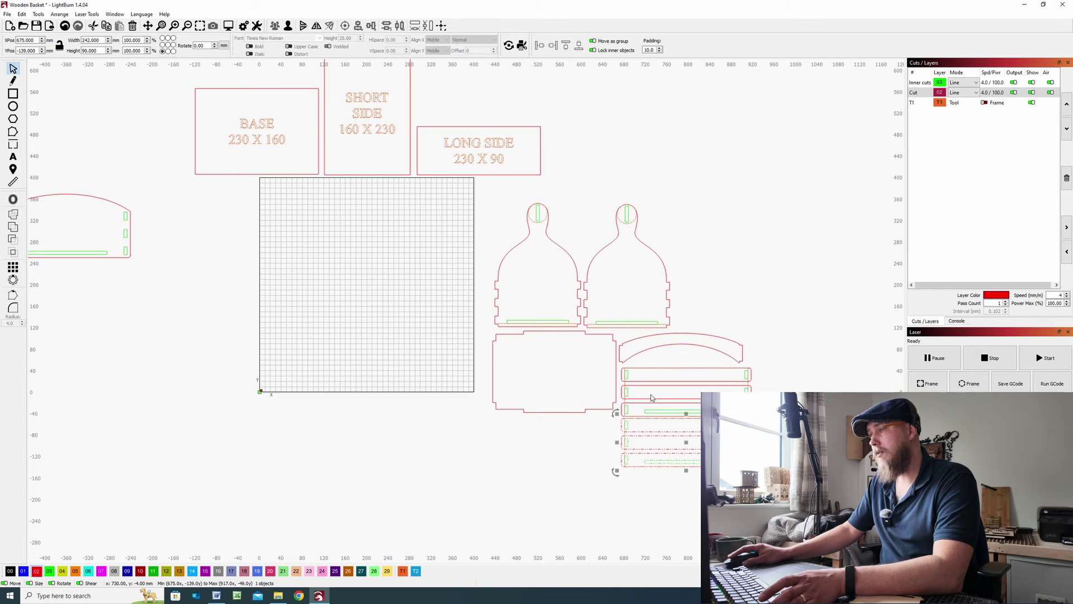
Move the arched long side with its slots below the base and place a duplicate to its left.
{"action": "scroll", "coordinate": [158, 278], "scroll_direction": "up", "scroll_amount": 1}
{"action": "left_click", "coordinate": [125, 252]}
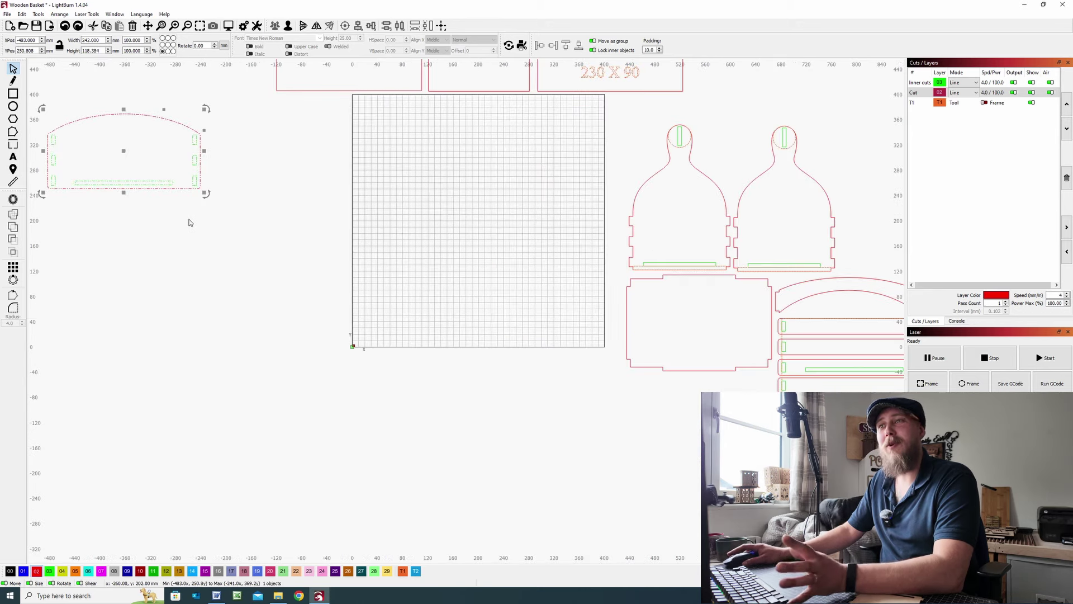
{"action": "left_click_drag", "start_coordinate": [122, 150], "coordinate": [692, 419]}
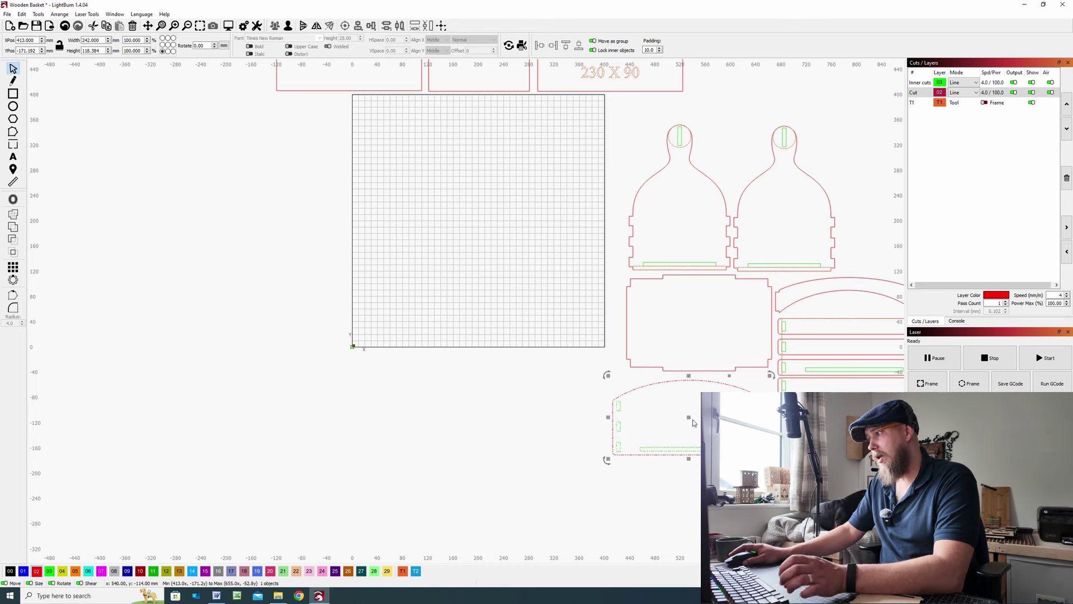
{"action": "left_click_drag", "start_coordinate": [690, 418], "coordinate": [530, 417]}
{"action": "left_click", "coordinate": [641, 476]}
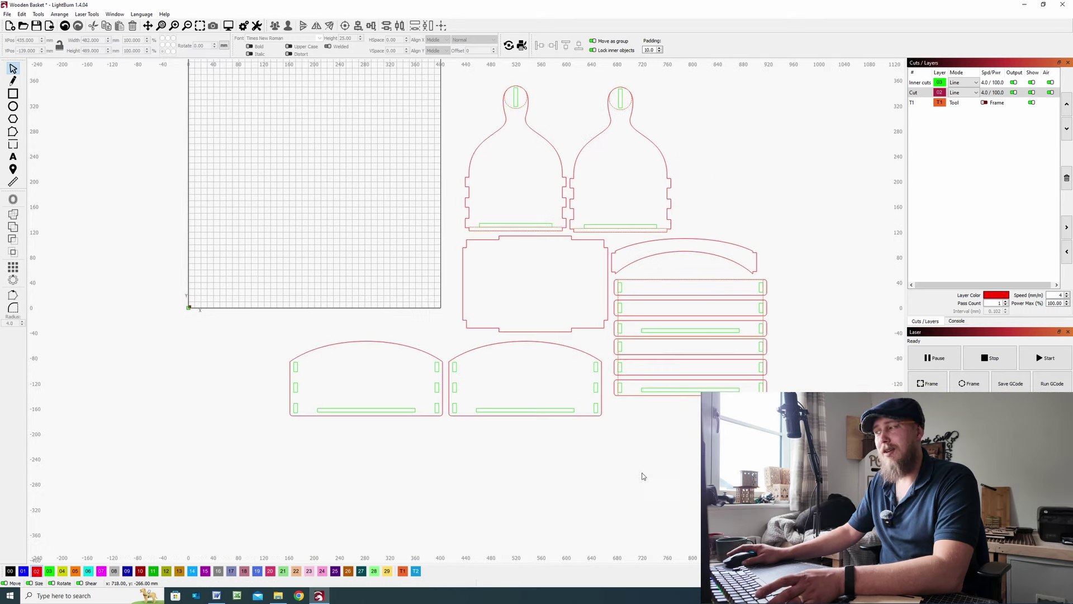
{"action": "left_click", "coordinate": [693, 278]}
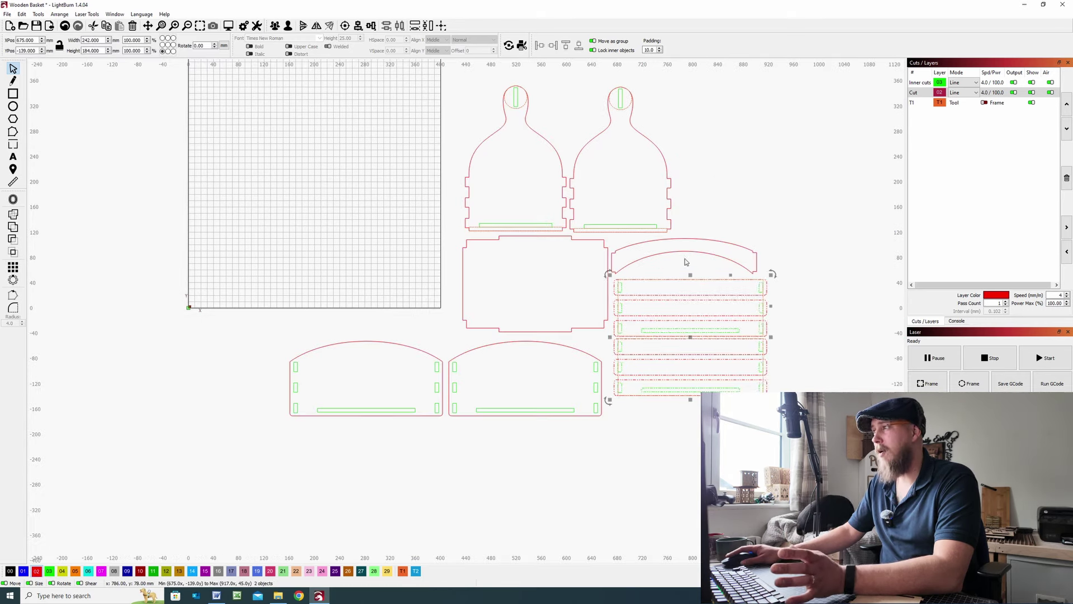
{"action": "left_click", "coordinate": [686, 261]}
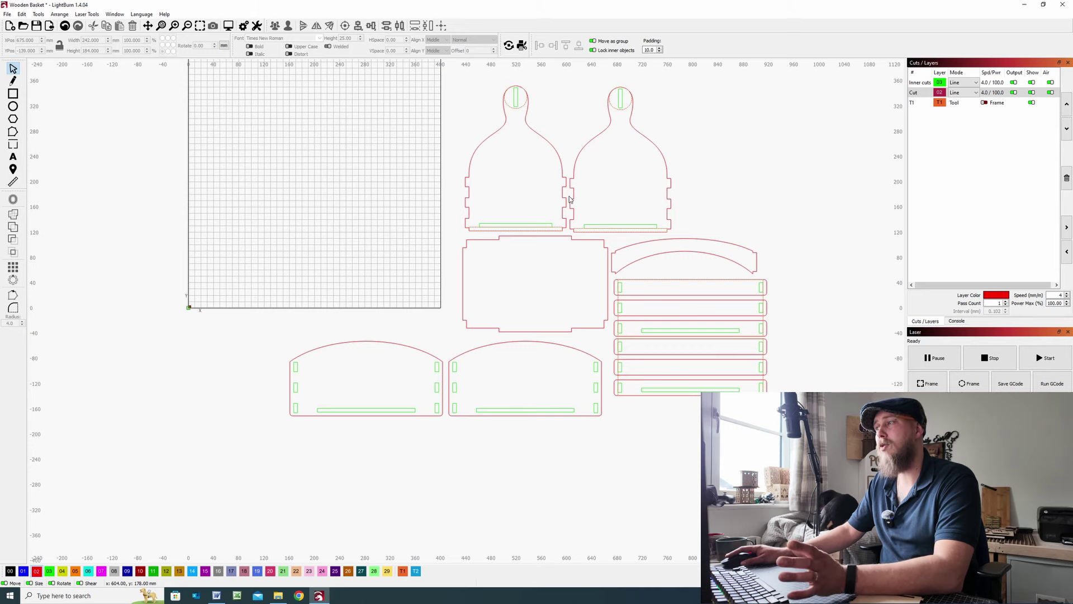